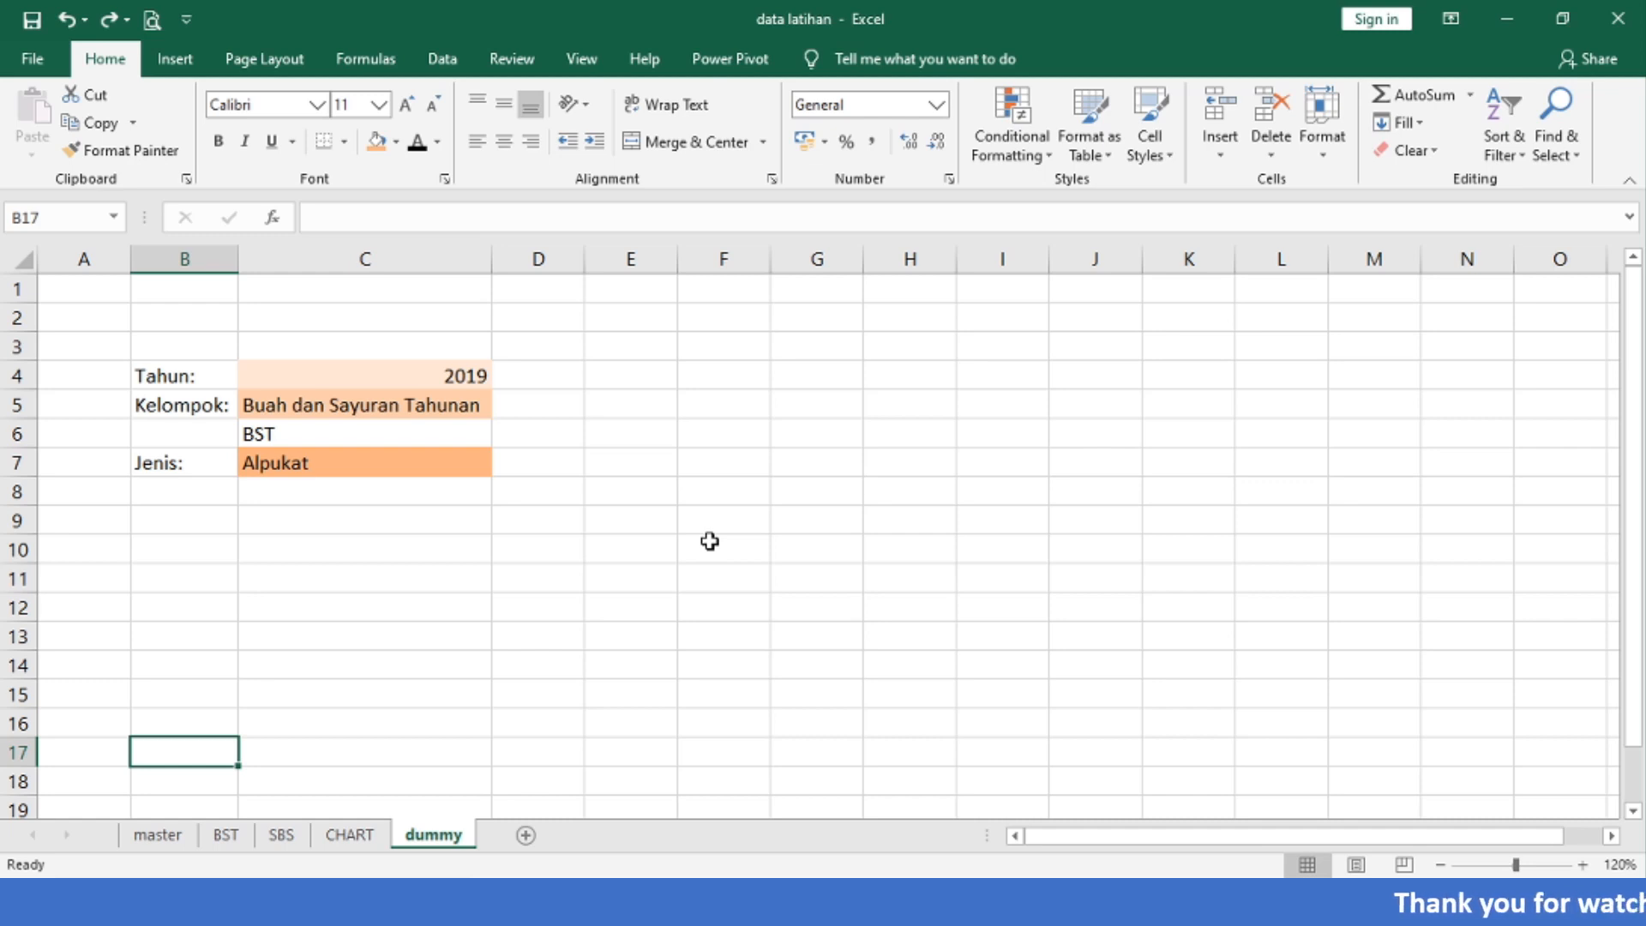
# - Review the Tahun, Kelompok and Jenis selection cells C4:C7 on the dummy sheet
pyautogui.click(407, 381)
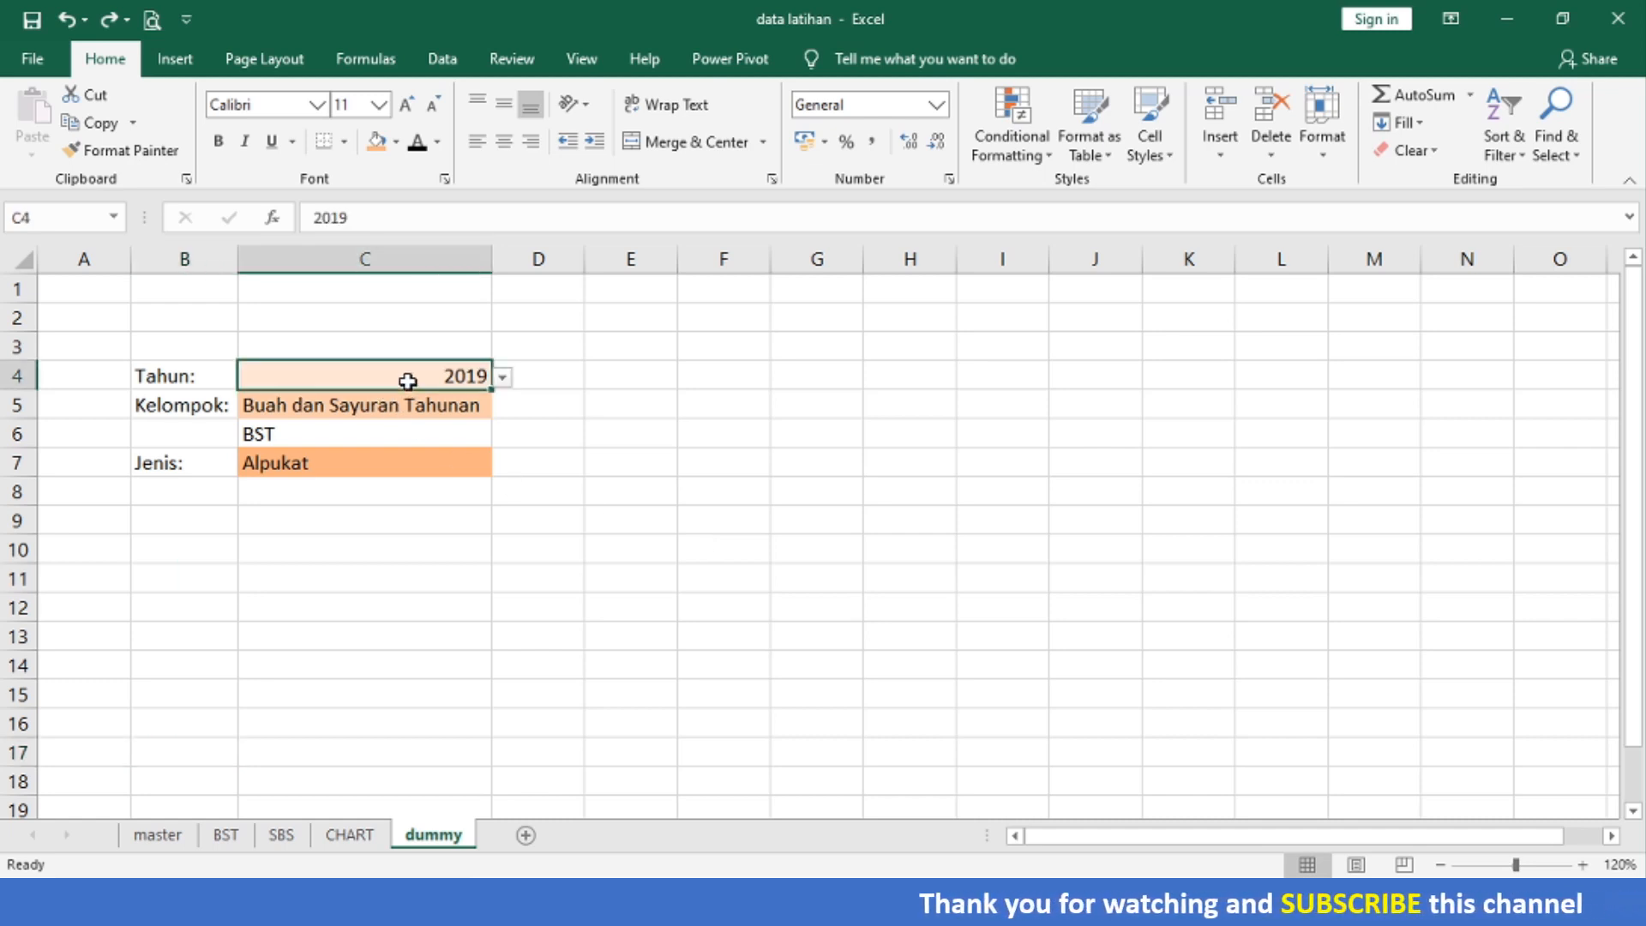
pyautogui.press('Down')
pyautogui.press('Down')
pyautogui.press('Down')
pyautogui.press('Down')
pyautogui.press('Up')
pyautogui.press('Up')
pyautogui.press('Up')
pyautogui.press('Up')
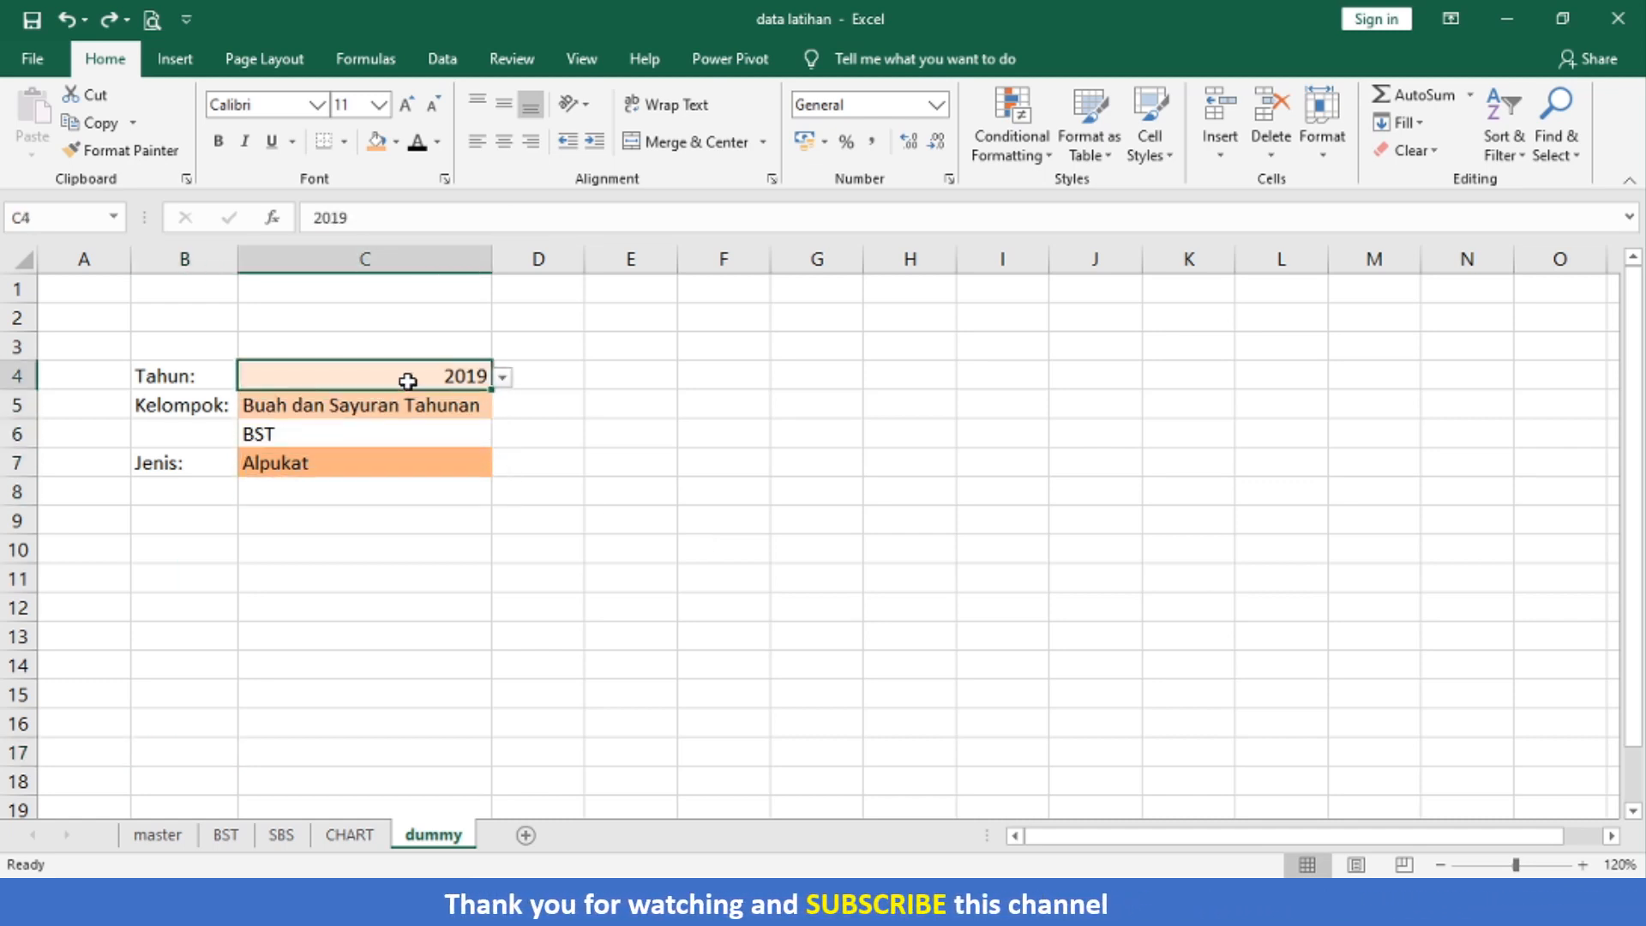
pyautogui.press('Down')
pyautogui.press('Down')
pyautogui.press('Down')
pyautogui.press('Down')
pyautogui.press('Up')
pyautogui.press('Up')
pyautogui.press('Up')
pyautogui.press('Up')
pyautogui.press('Up')
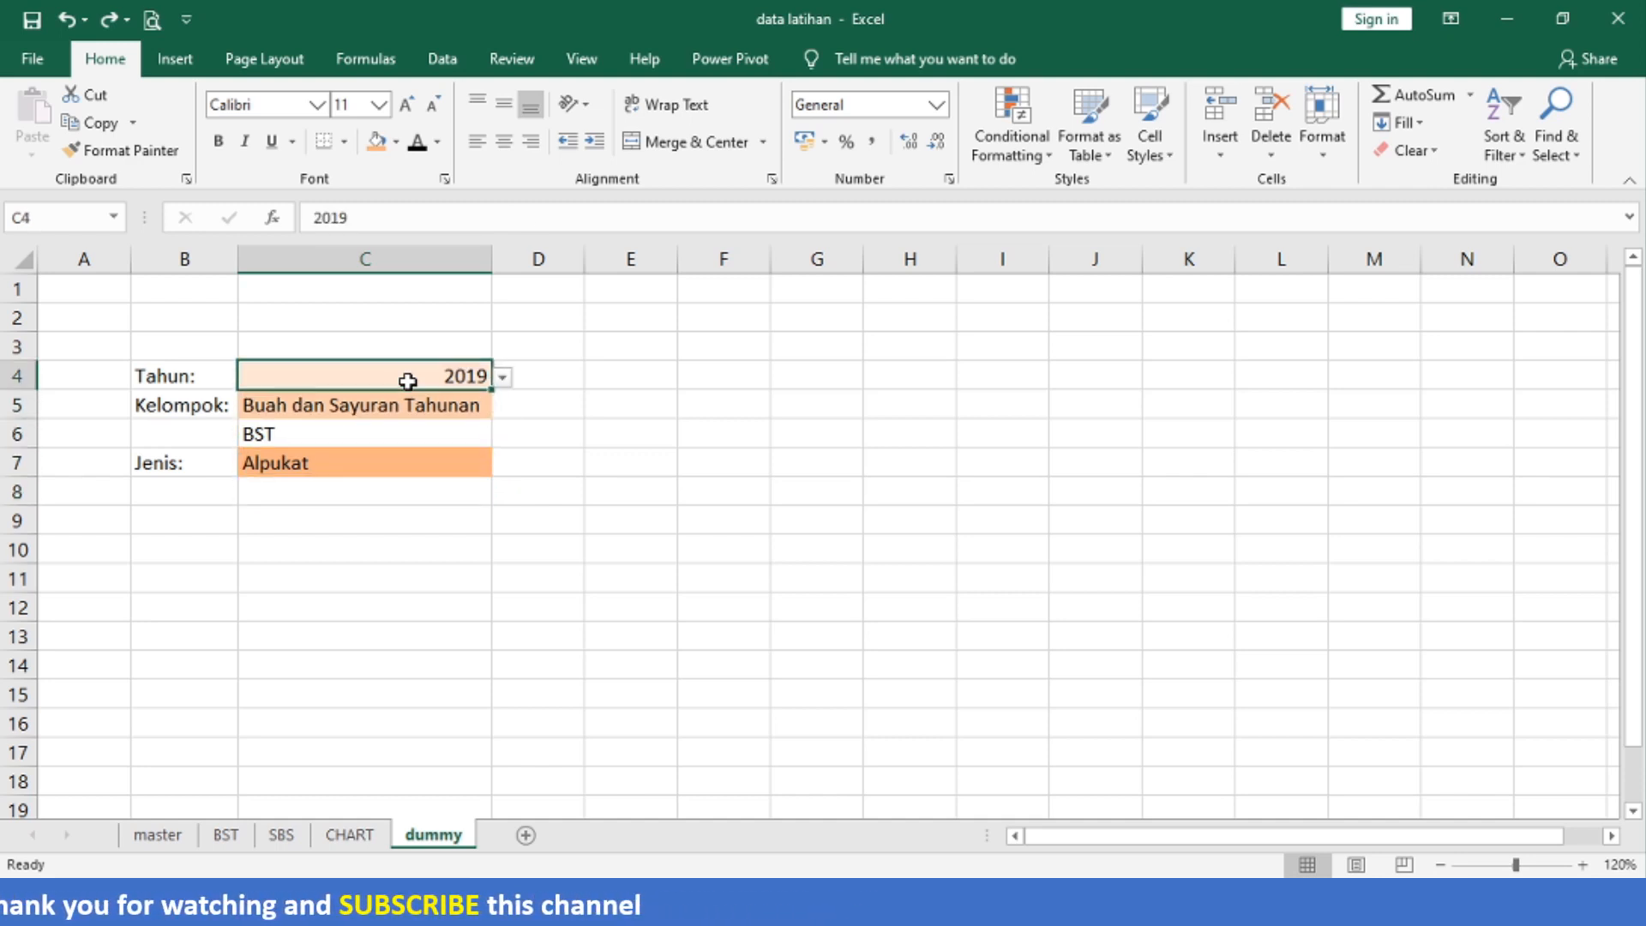
# - Select E3 on the dummy sheet, and shorten the name in C17 of the master sheet to Kota TangSel
pyautogui.press('Right')
pyautogui.press('Right')
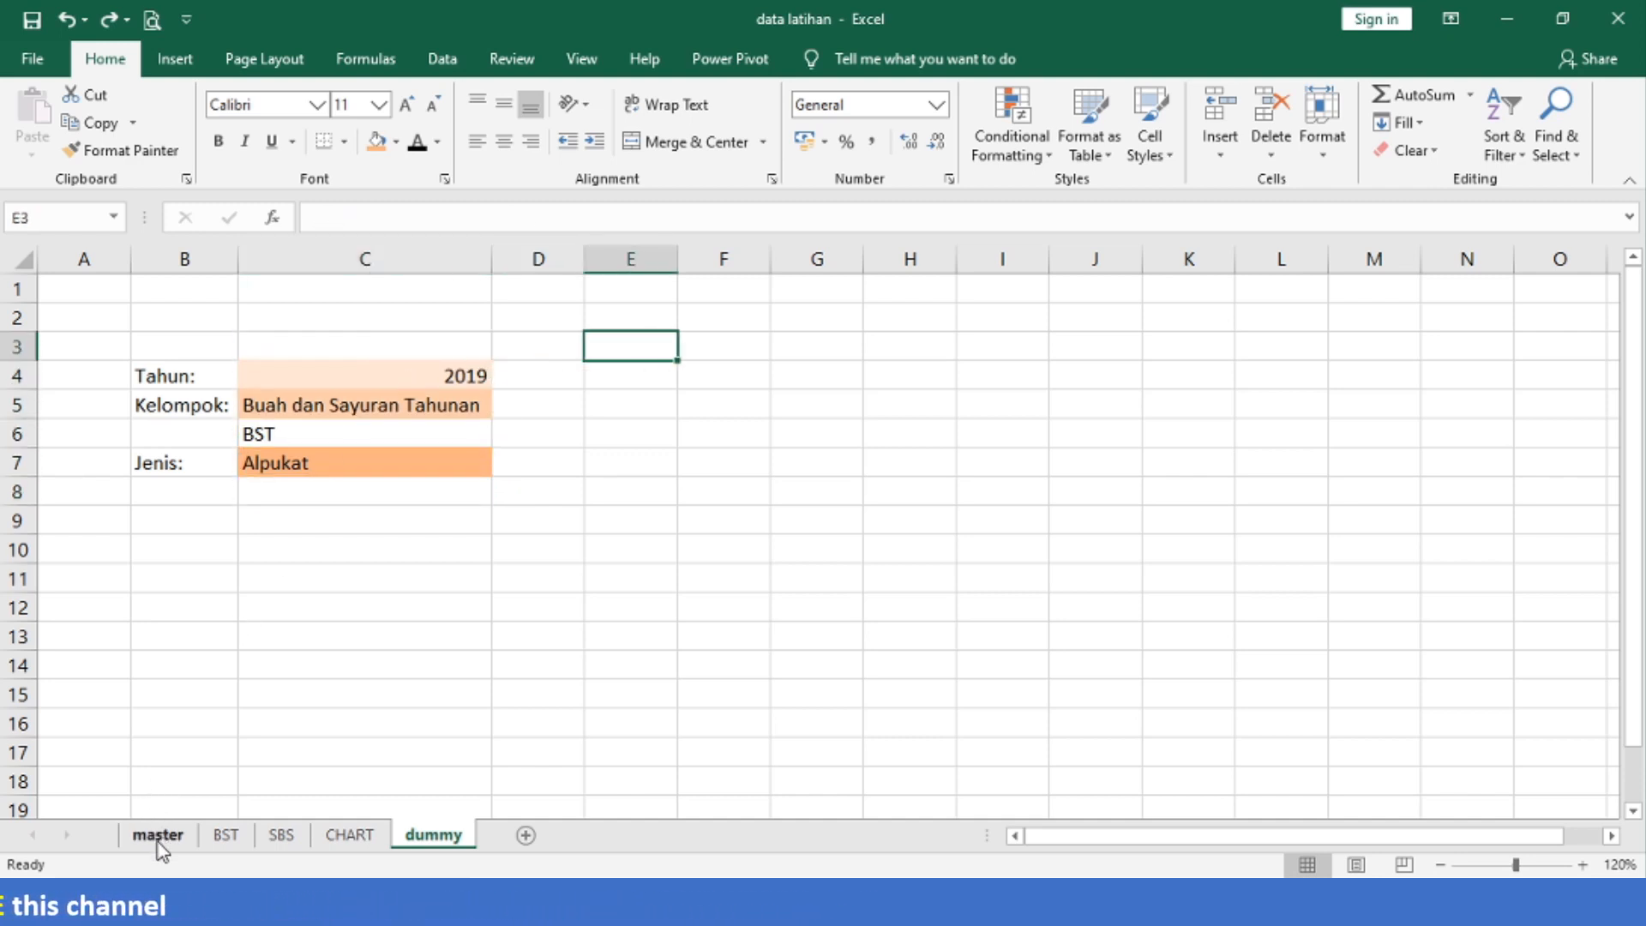
pyautogui.click(158, 835)
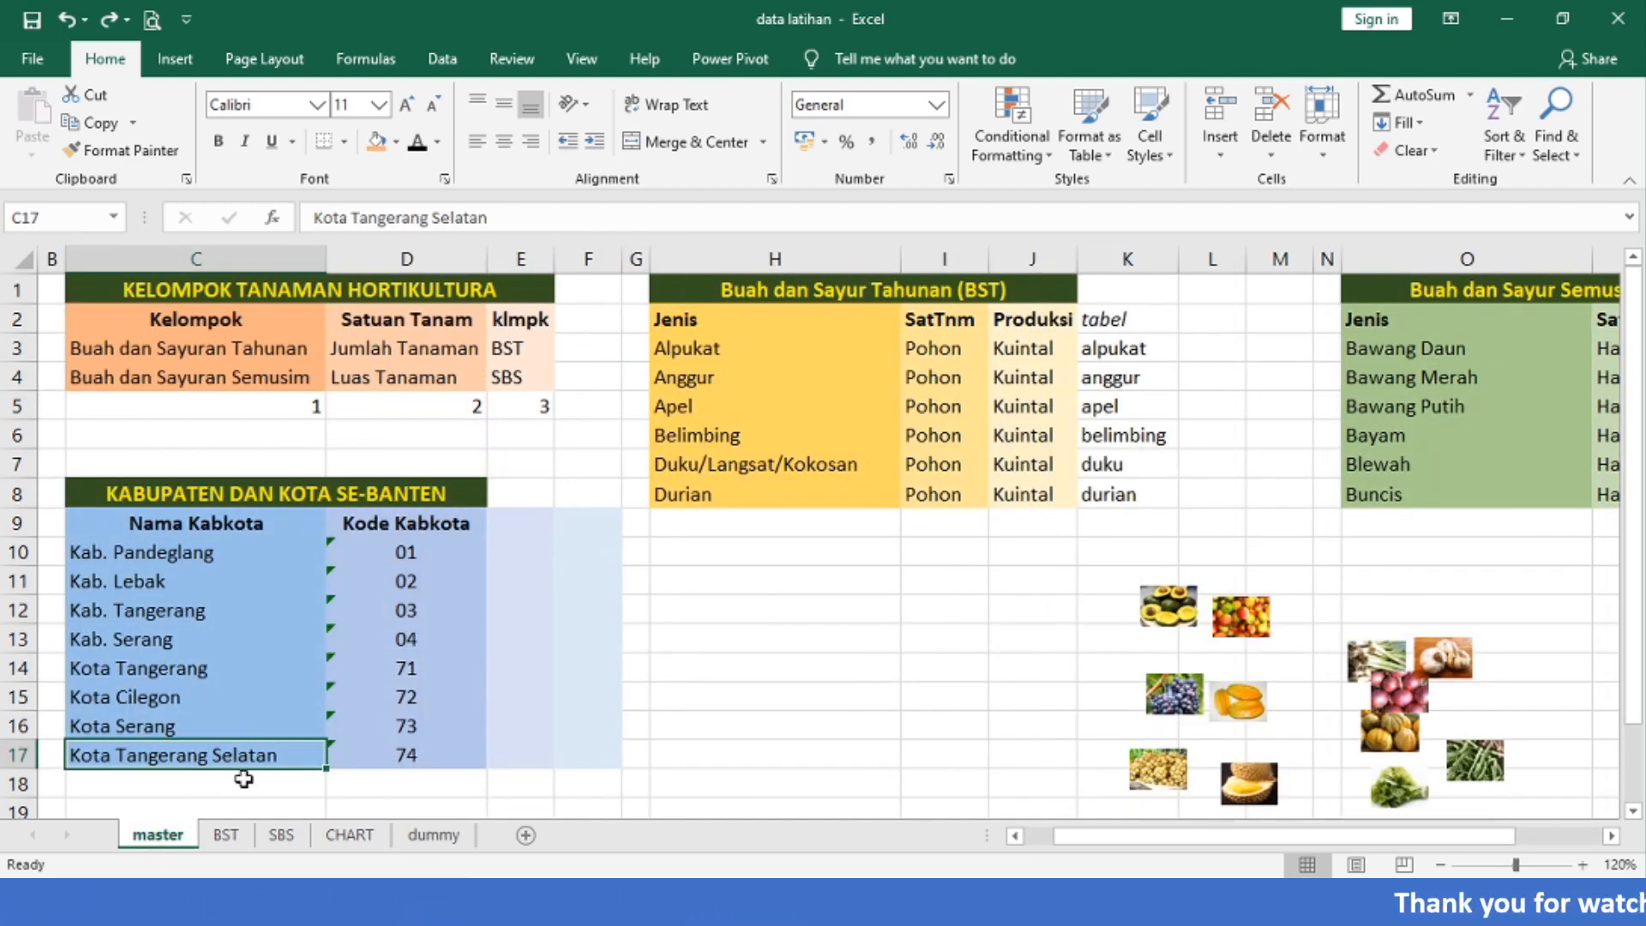
pyautogui.press('F2')
pyautogui.press('BackSpace')
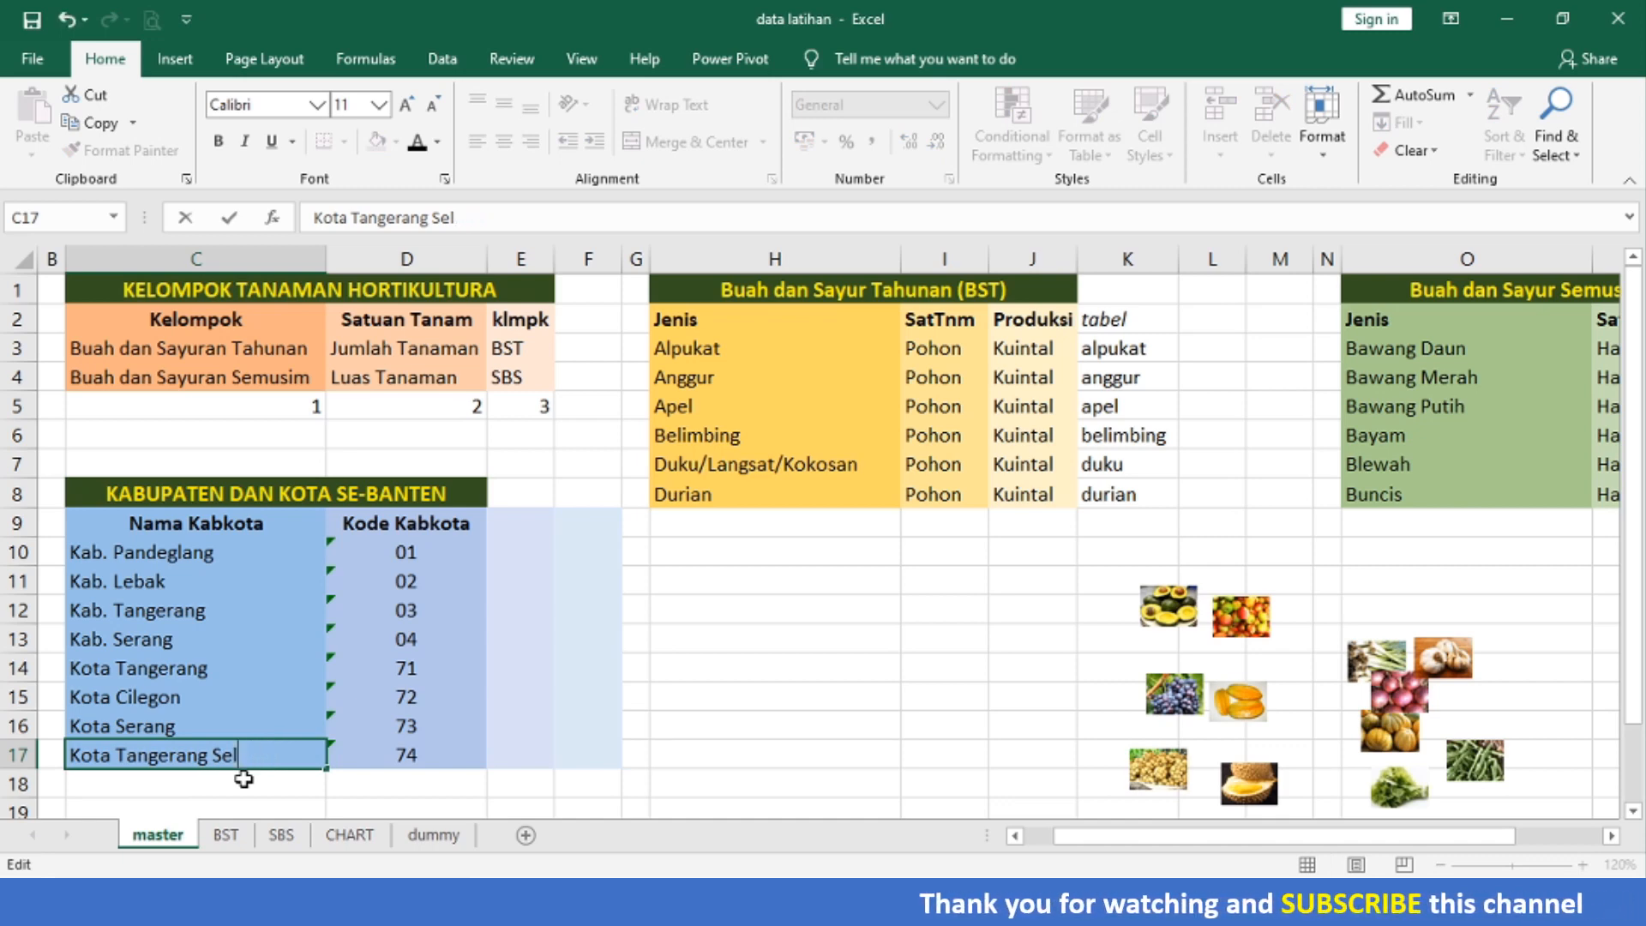
pyautogui.press('Left')
pyautogui.press('Left')
pyautogui.press('Left')
pyautogui.press('BackSpace')
pyautogui.press('BackSpace')
pyautogui.press('BackSpace')
pyautogui.press('BackSpace')
pyautogui.press('BackSpace')
pyautogui.press('BackSpace')
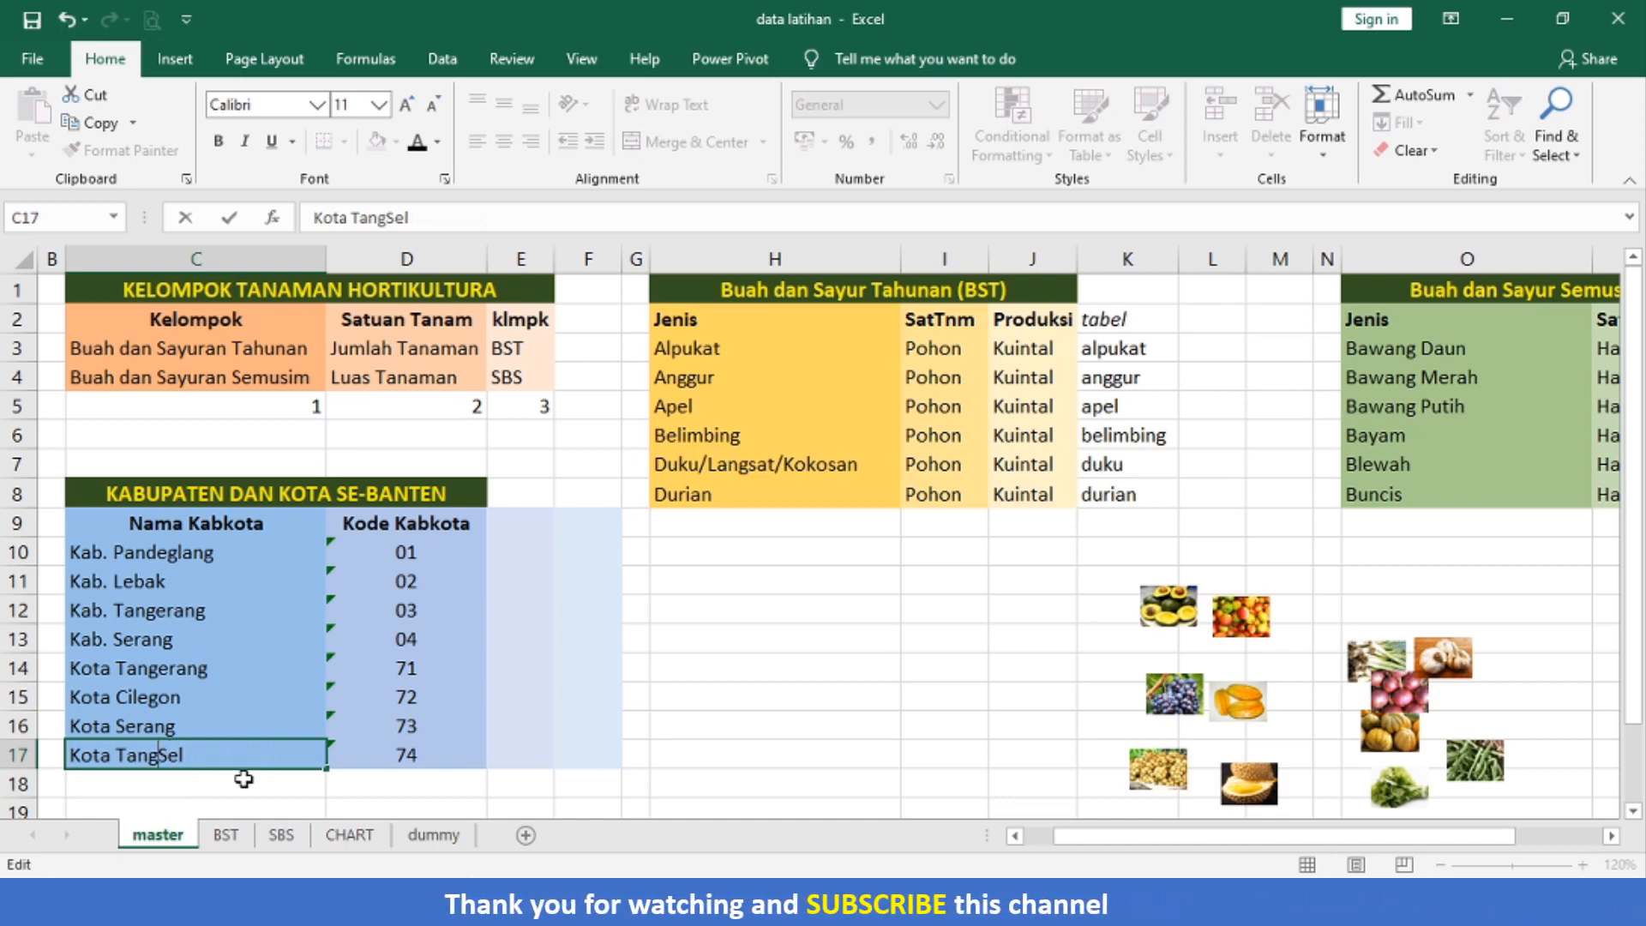
pyautogui.press('Return')
# - Copy the Nama Kabkota list with its header from master C9:C17 and paste it as values at E3 of the dummy sheet
pyautogui.press('Up')
pyautogui.hotkey('shift', 'Up')
pyautogui.hotkey('shift', 'Up')
pyautogui.hotkey('shift', 'Up')
pyautogui.hotkey('shift', 'Up')
pyautogui.hotkey('shift', 'Up')
pyautogui.hotkey('shift', 'Up')
pyautogui.hotkey('shift', 'Up')
pyautogui.hotkey('shift', 'Up')
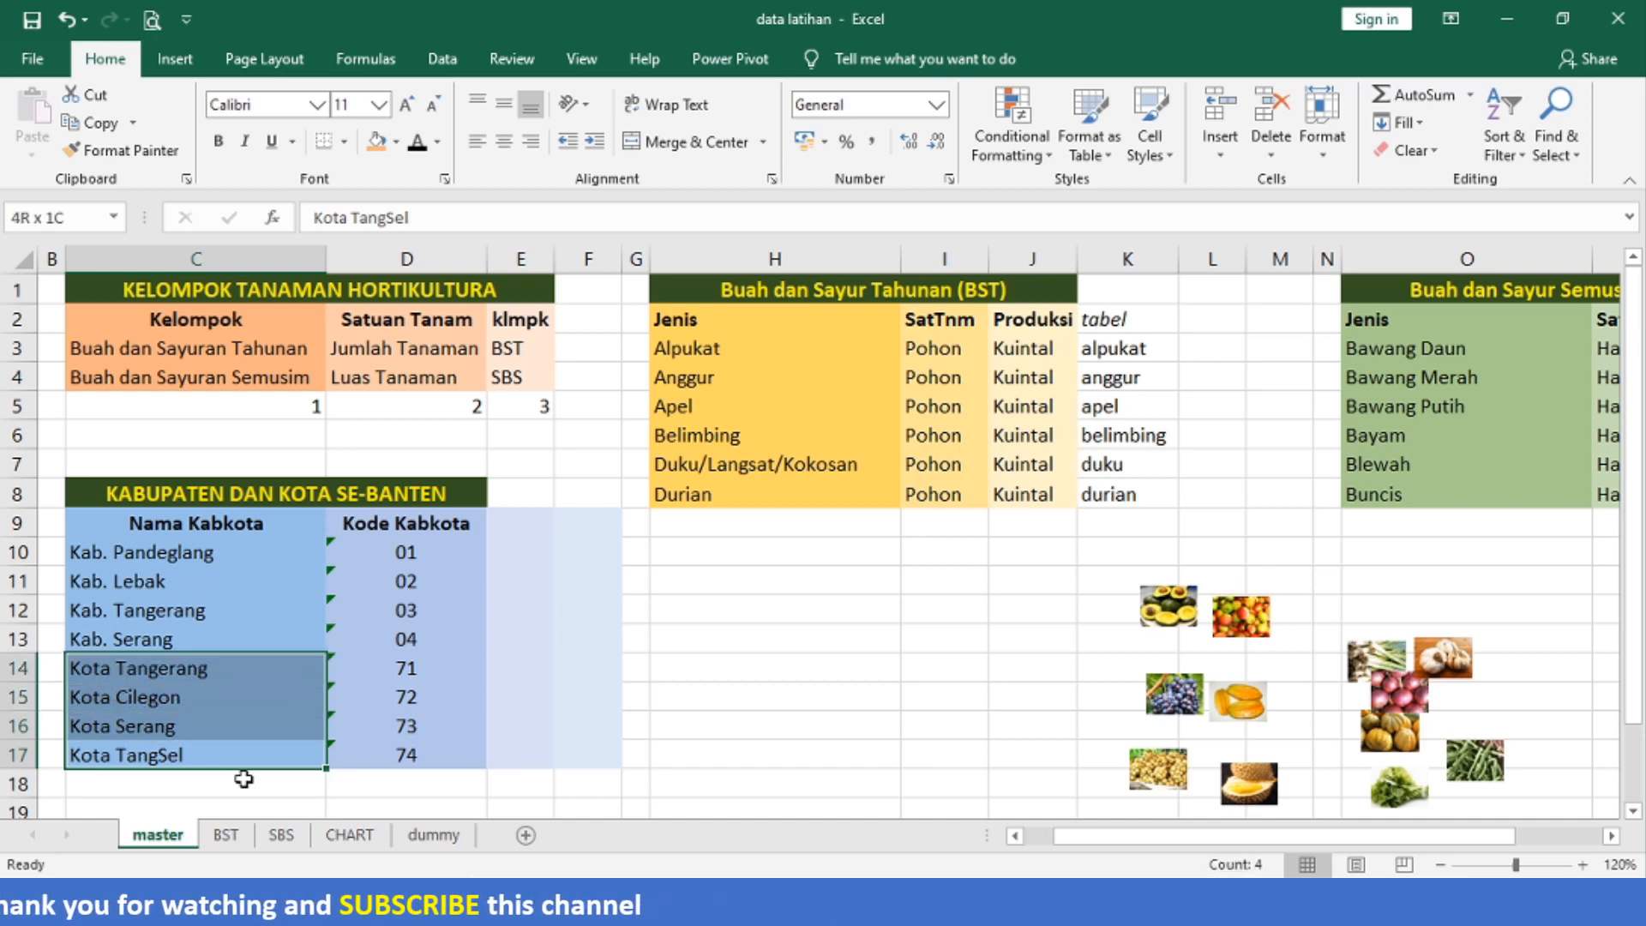
pyautogui.hotkey('ctrl', 'c')
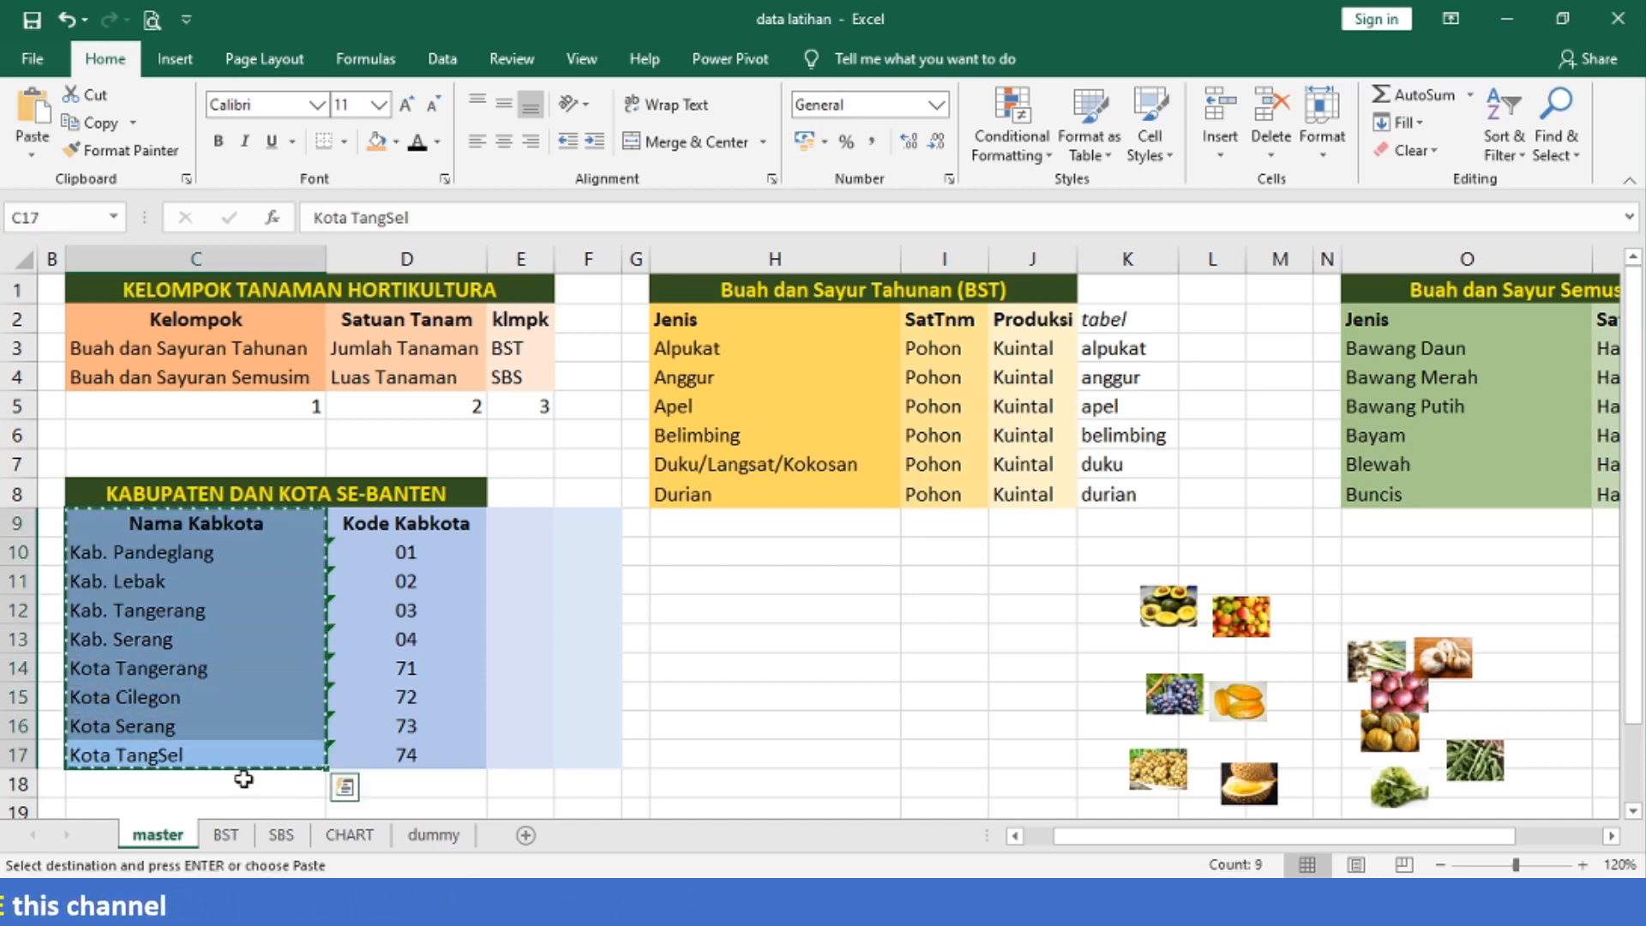
pyautogui.click(432, 834)
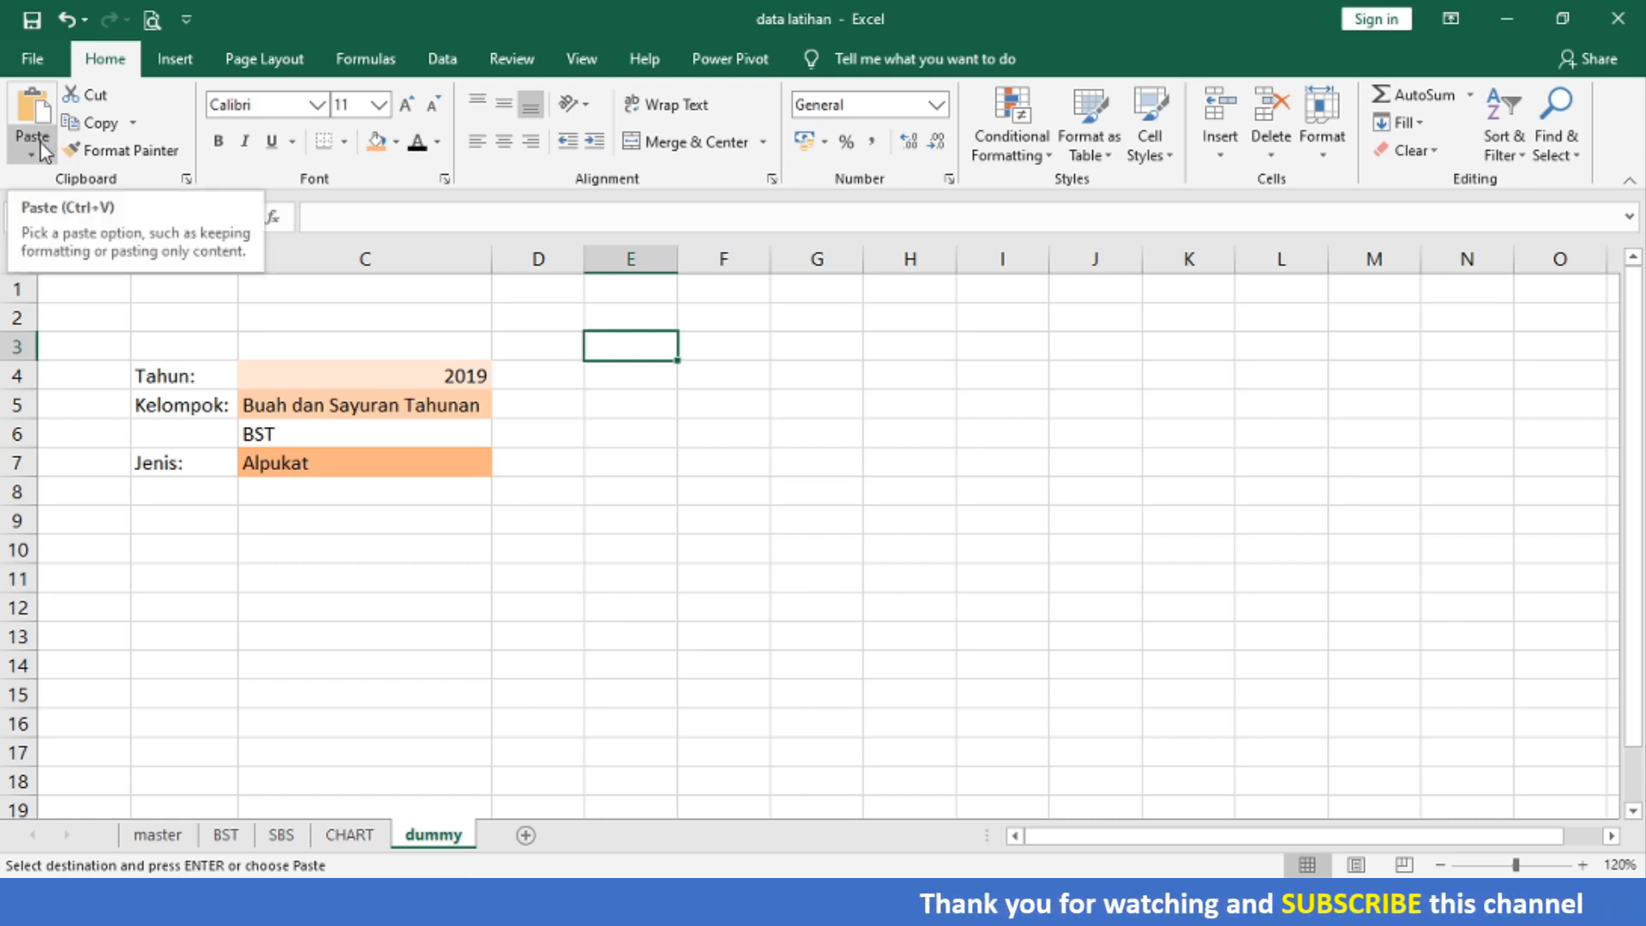
pyautogui.hotkey('shift', 'F10')
pyautogui.press('Down')
pyautogui.press('Down')
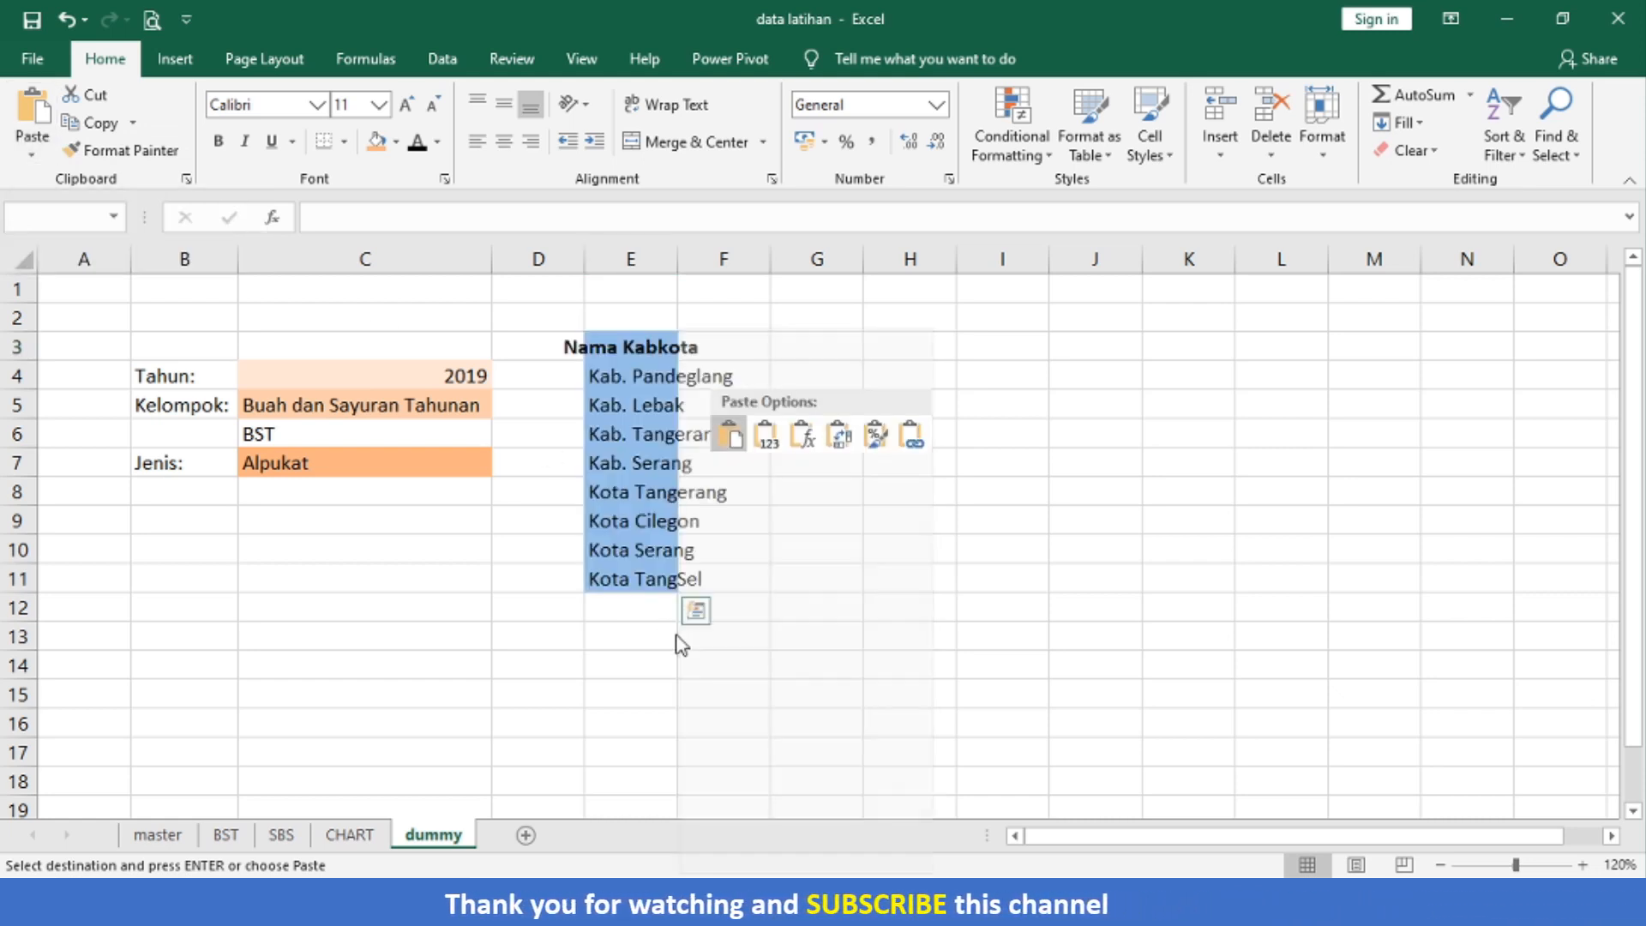
pyautogui.press('Return')
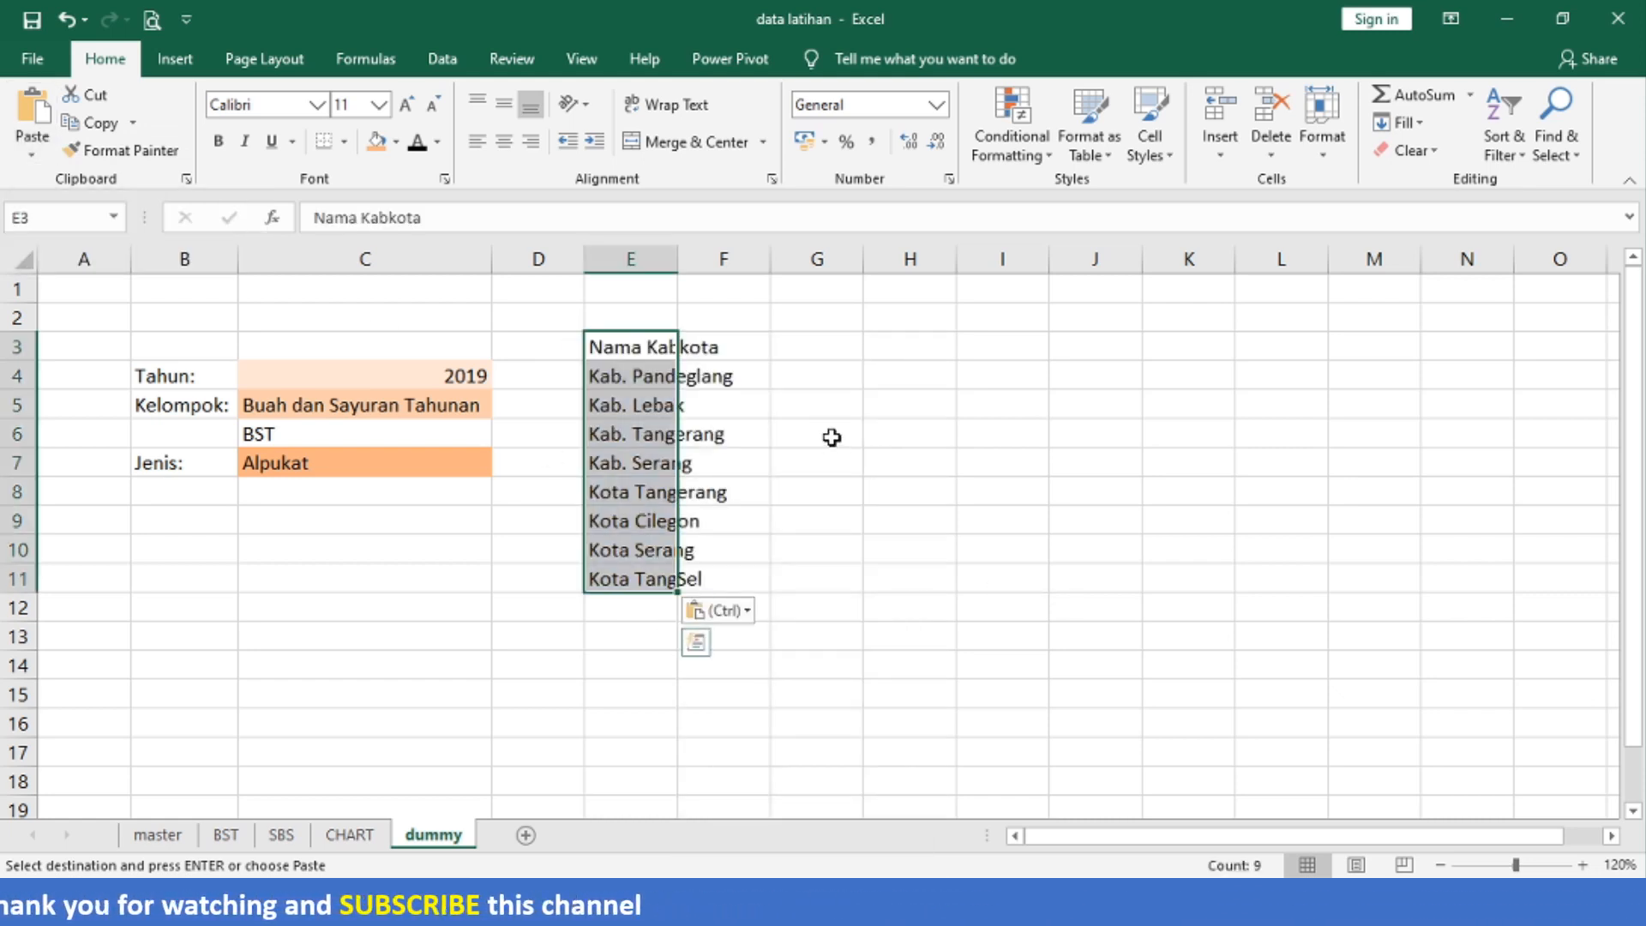
# - Autofit column E to the pasted names and make header row 3 bold
pyautogui.doubleClick(679, 261)
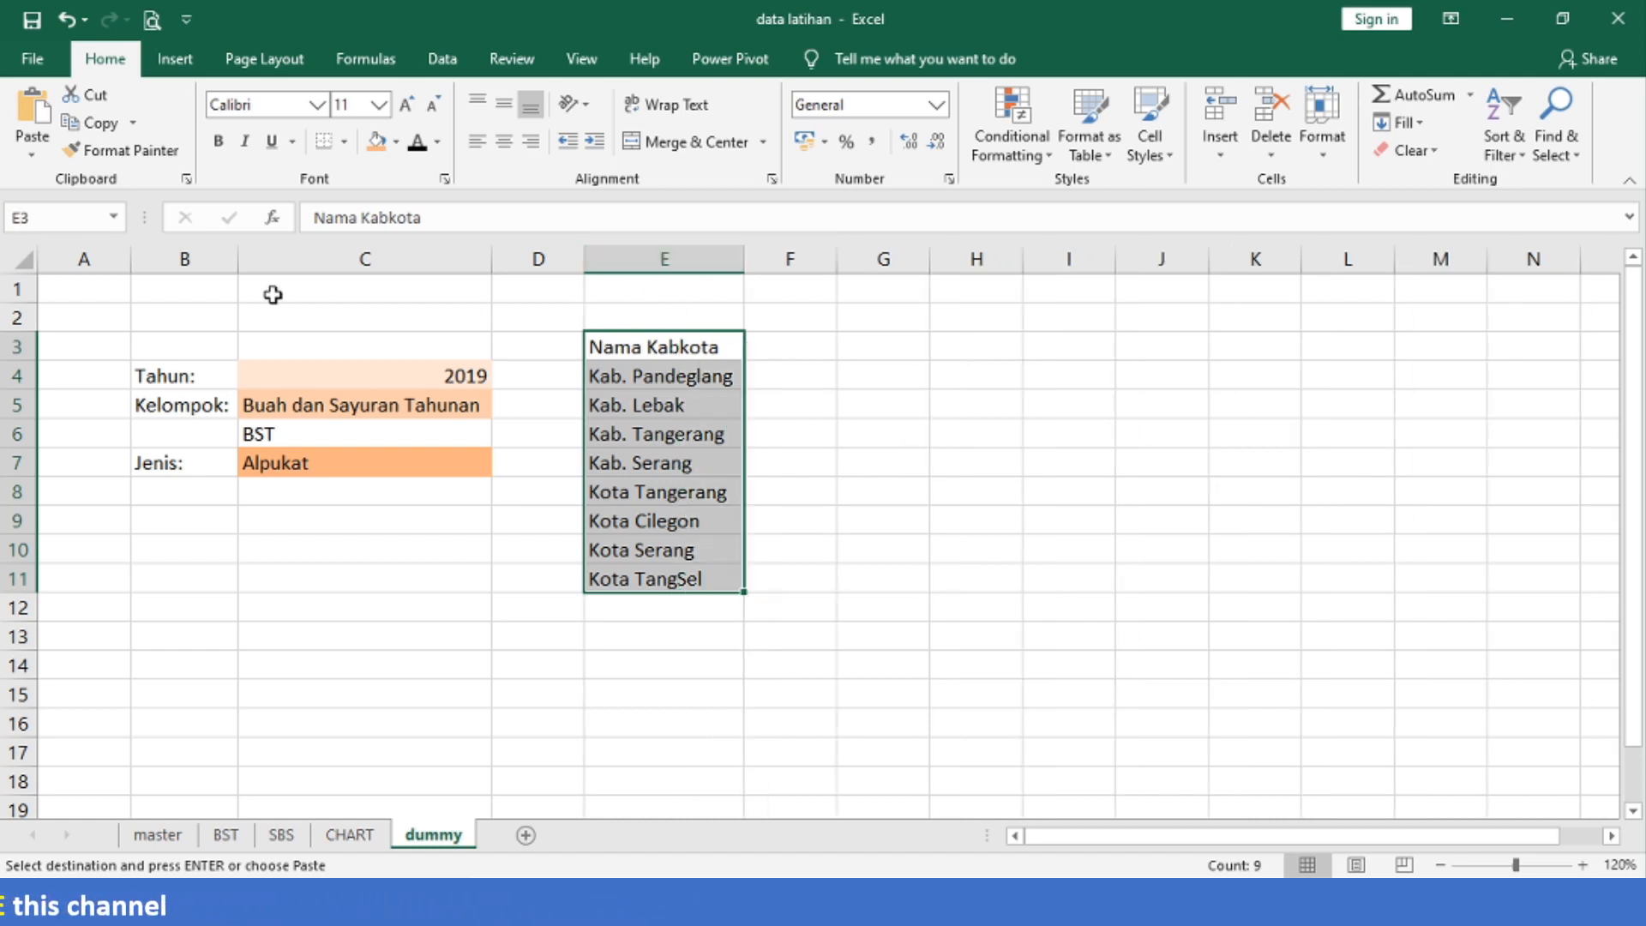
pyautogui.click(16, 345)
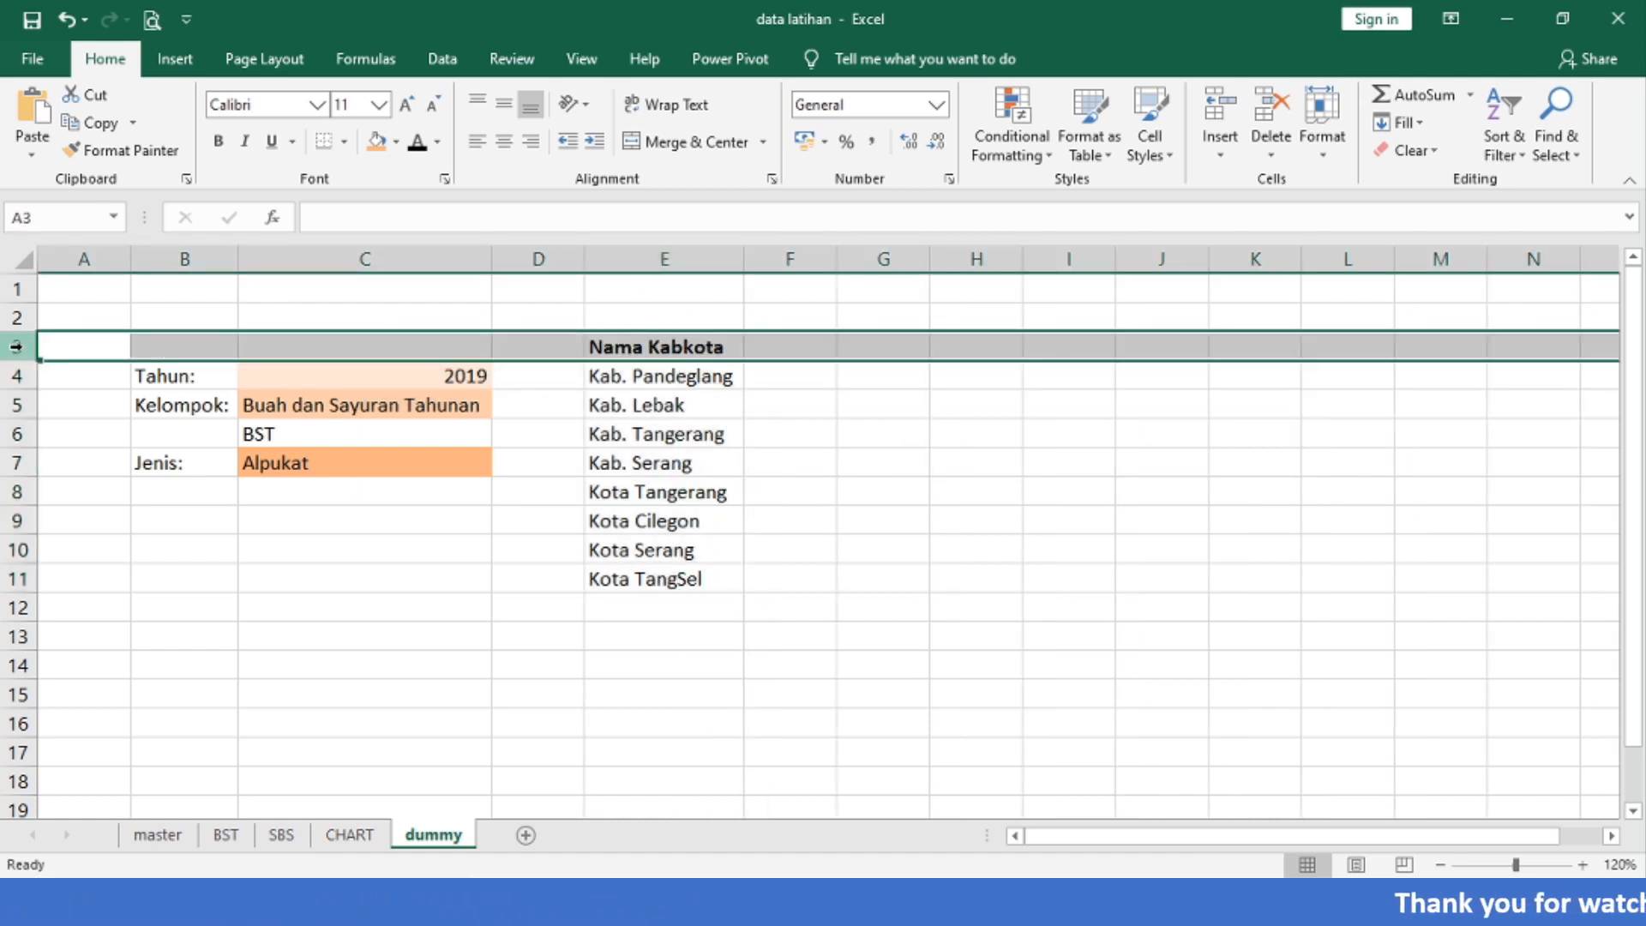
# - Enter the headers #tanaman in F3 and produksi in G3, and autofit column F
pyautogui.press('Right')
pyautogui.press('Right')
pyautogui.press('Right')
pyautogui.press('Right')
pyautogui.press('Right')
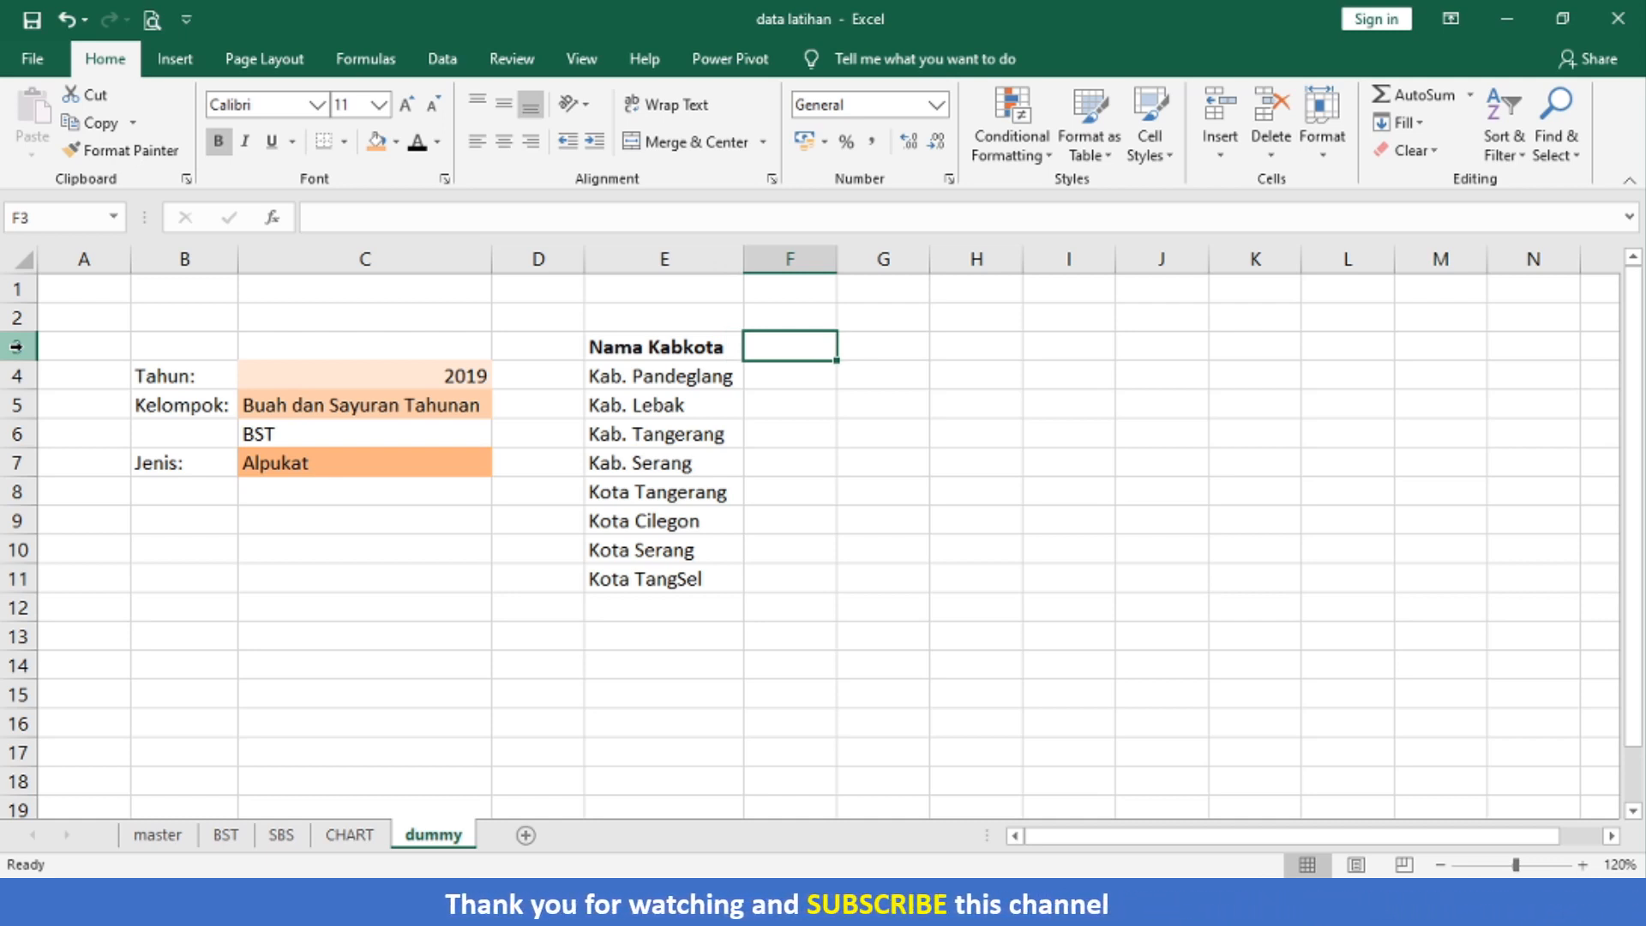
pyautogui.write('#tanaman')
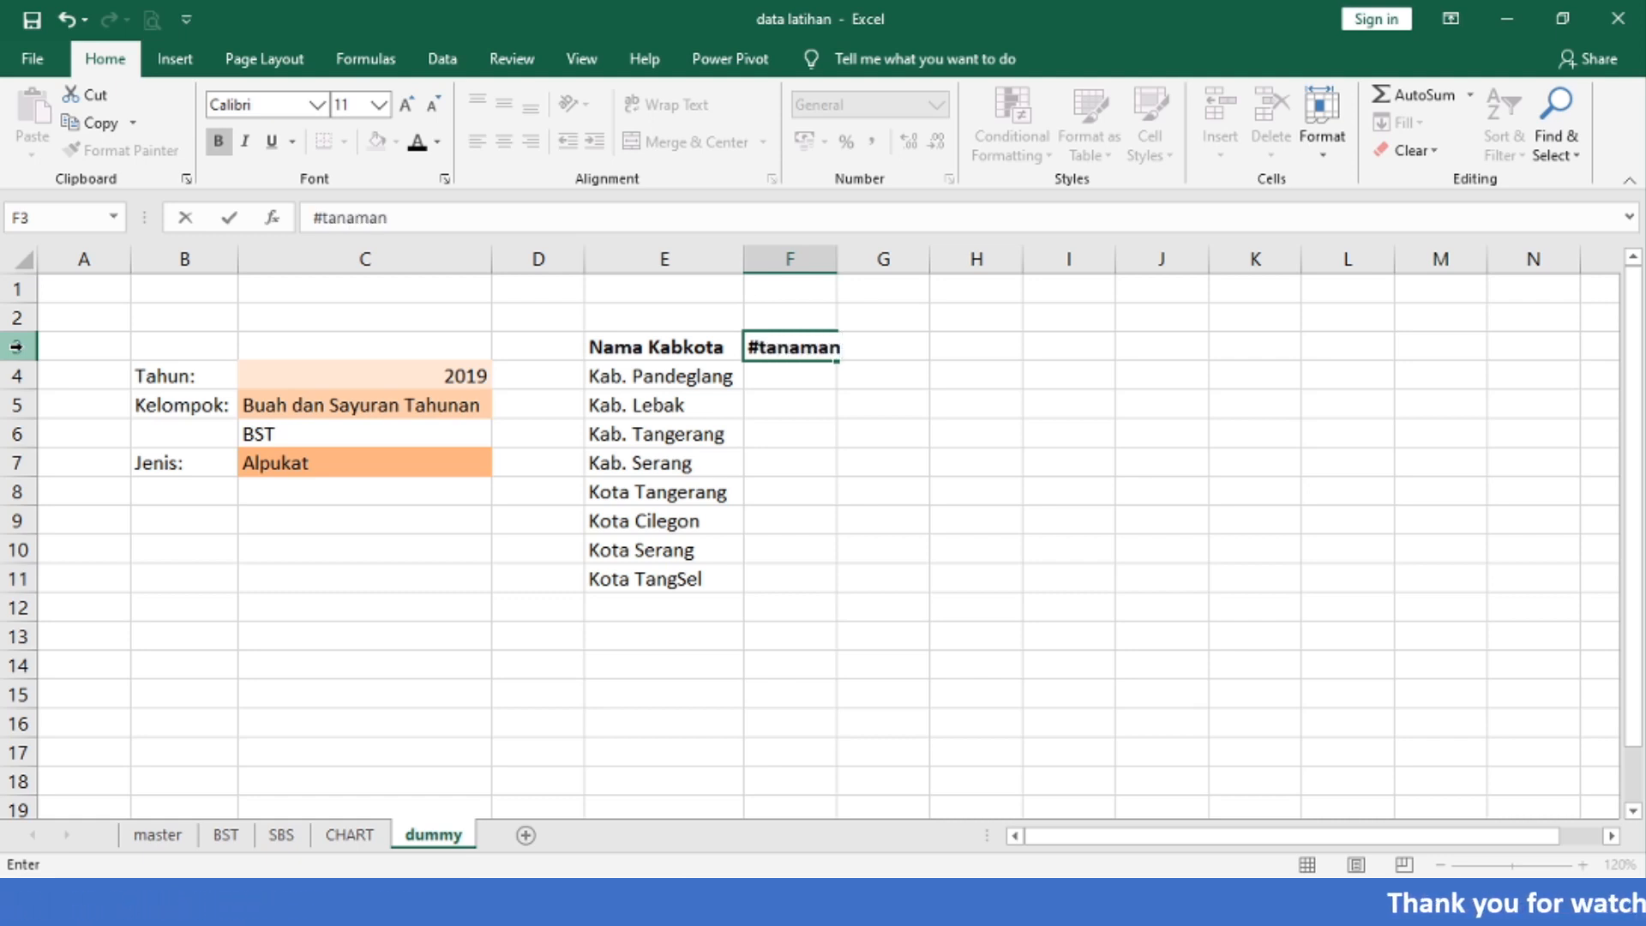
pyautogui.press('Tab')
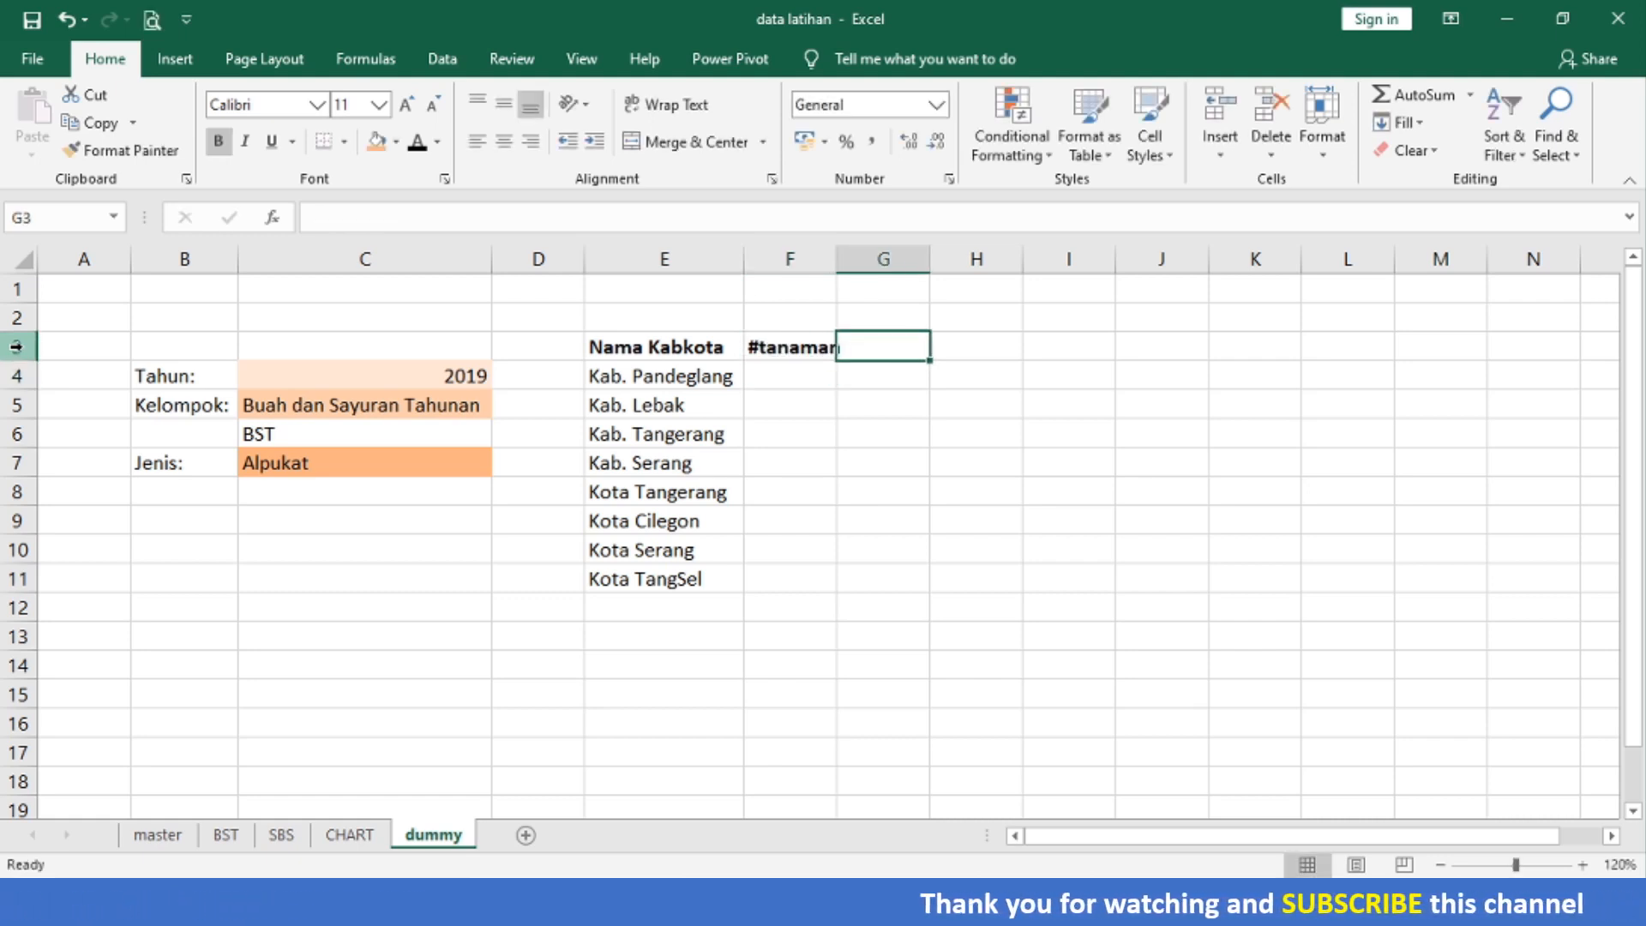
pyautogui.write('pro')
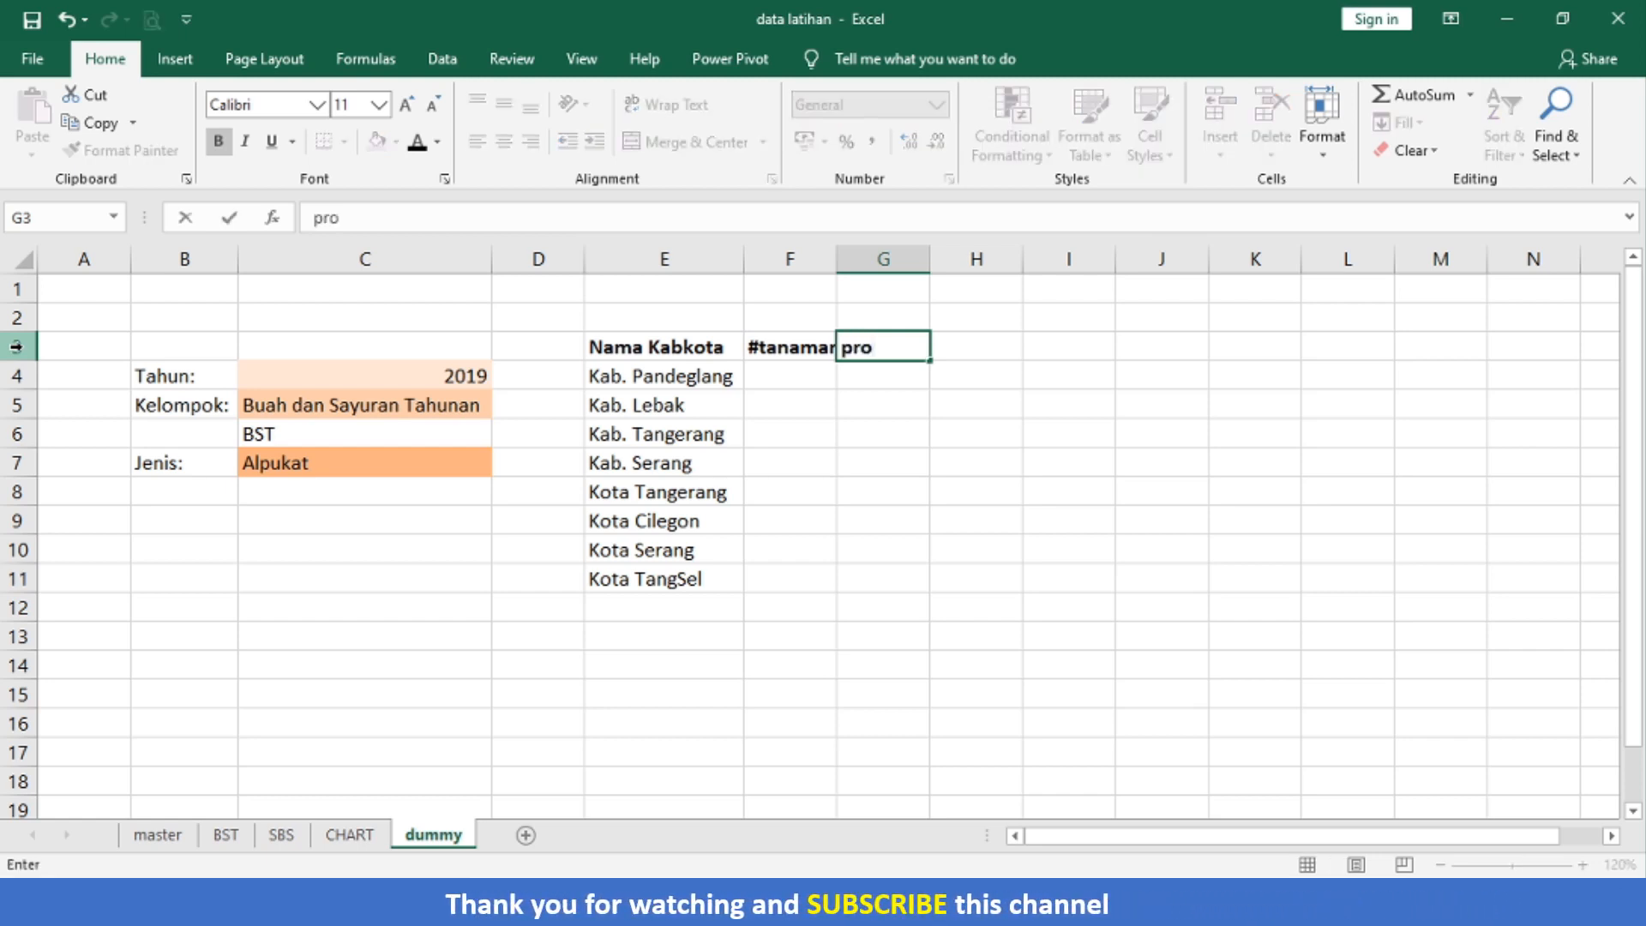
pyautogui.write('duksi')
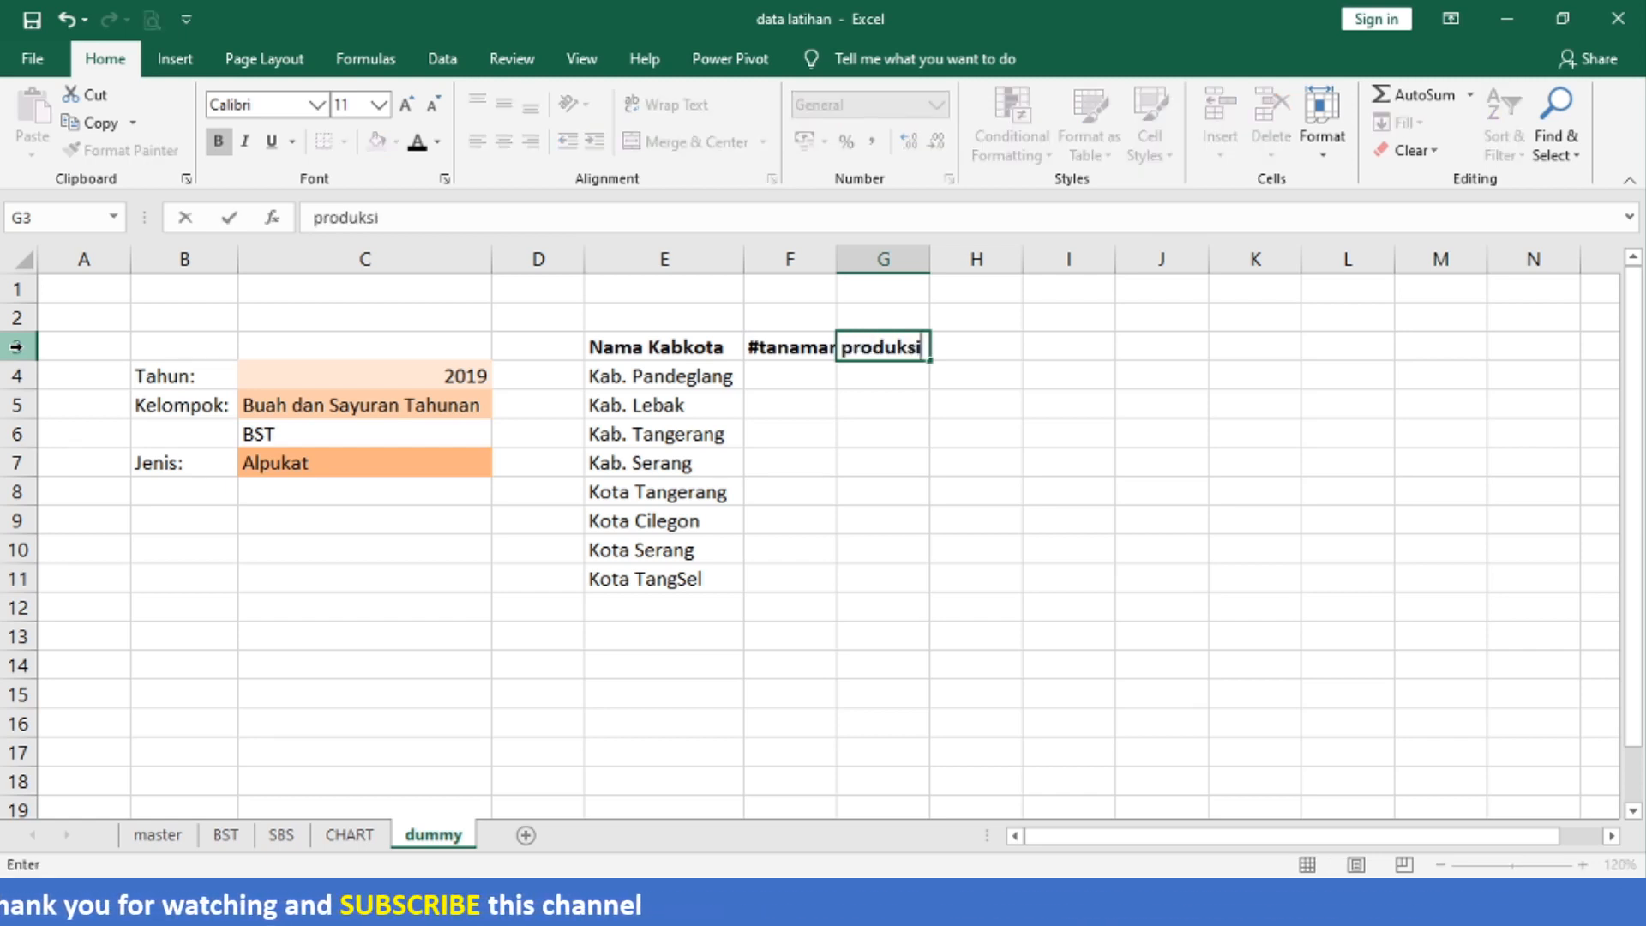
pyautogui.press('Return')
pyautogui.press('Up')
pyautogui.press('Left')
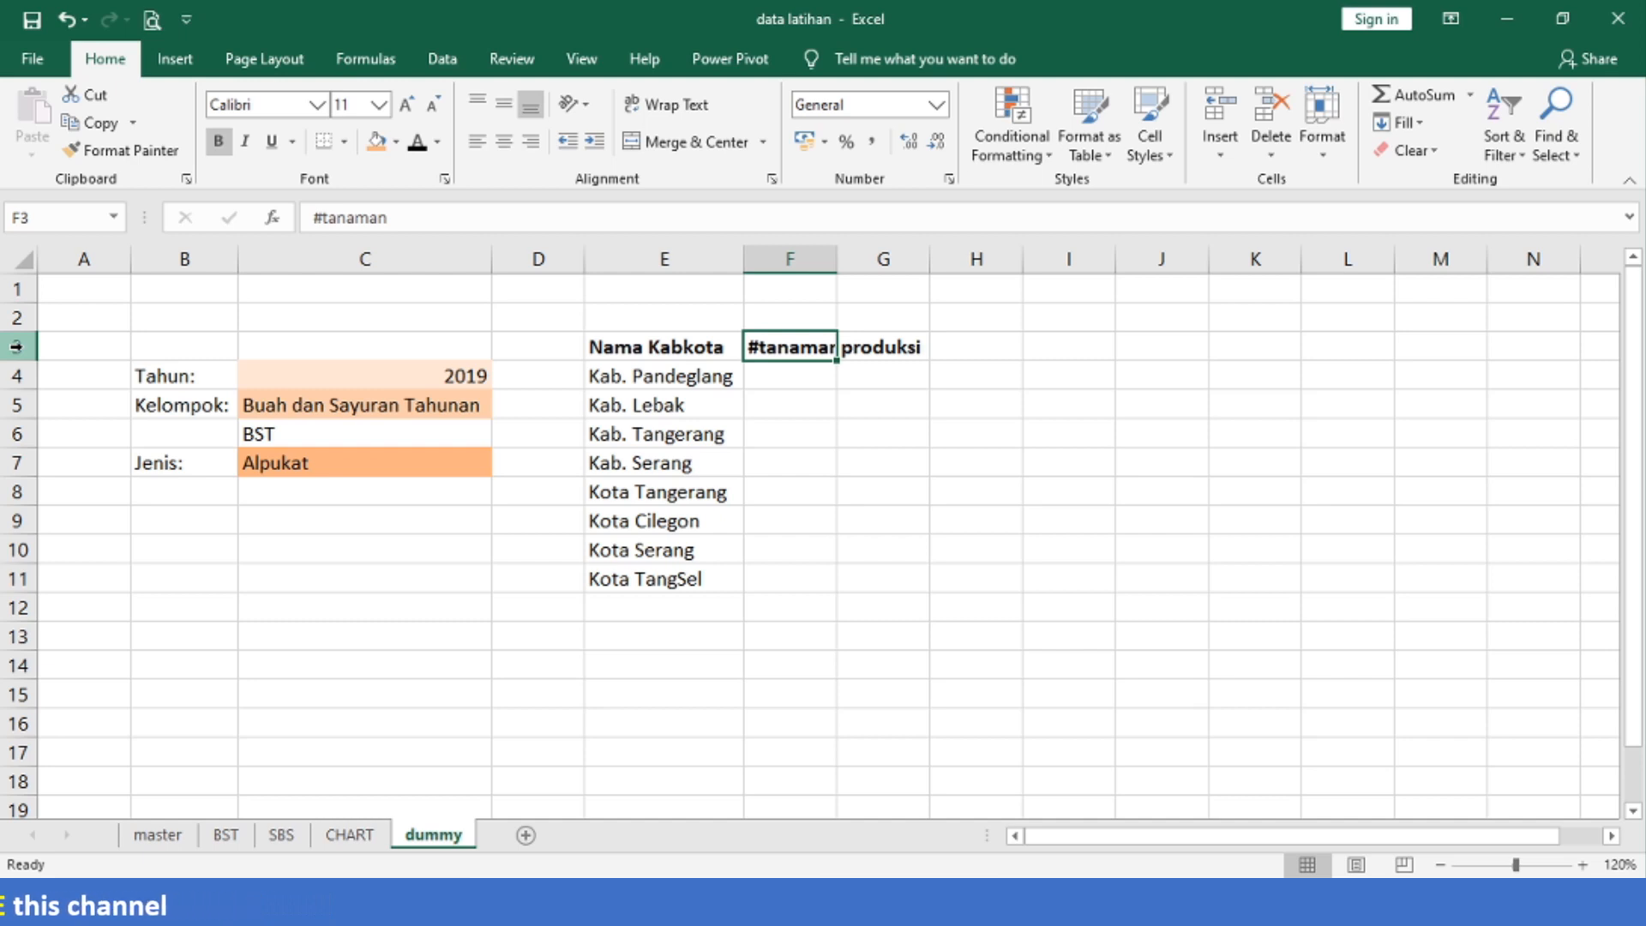
pyautogui.doubleClick(835, 259)
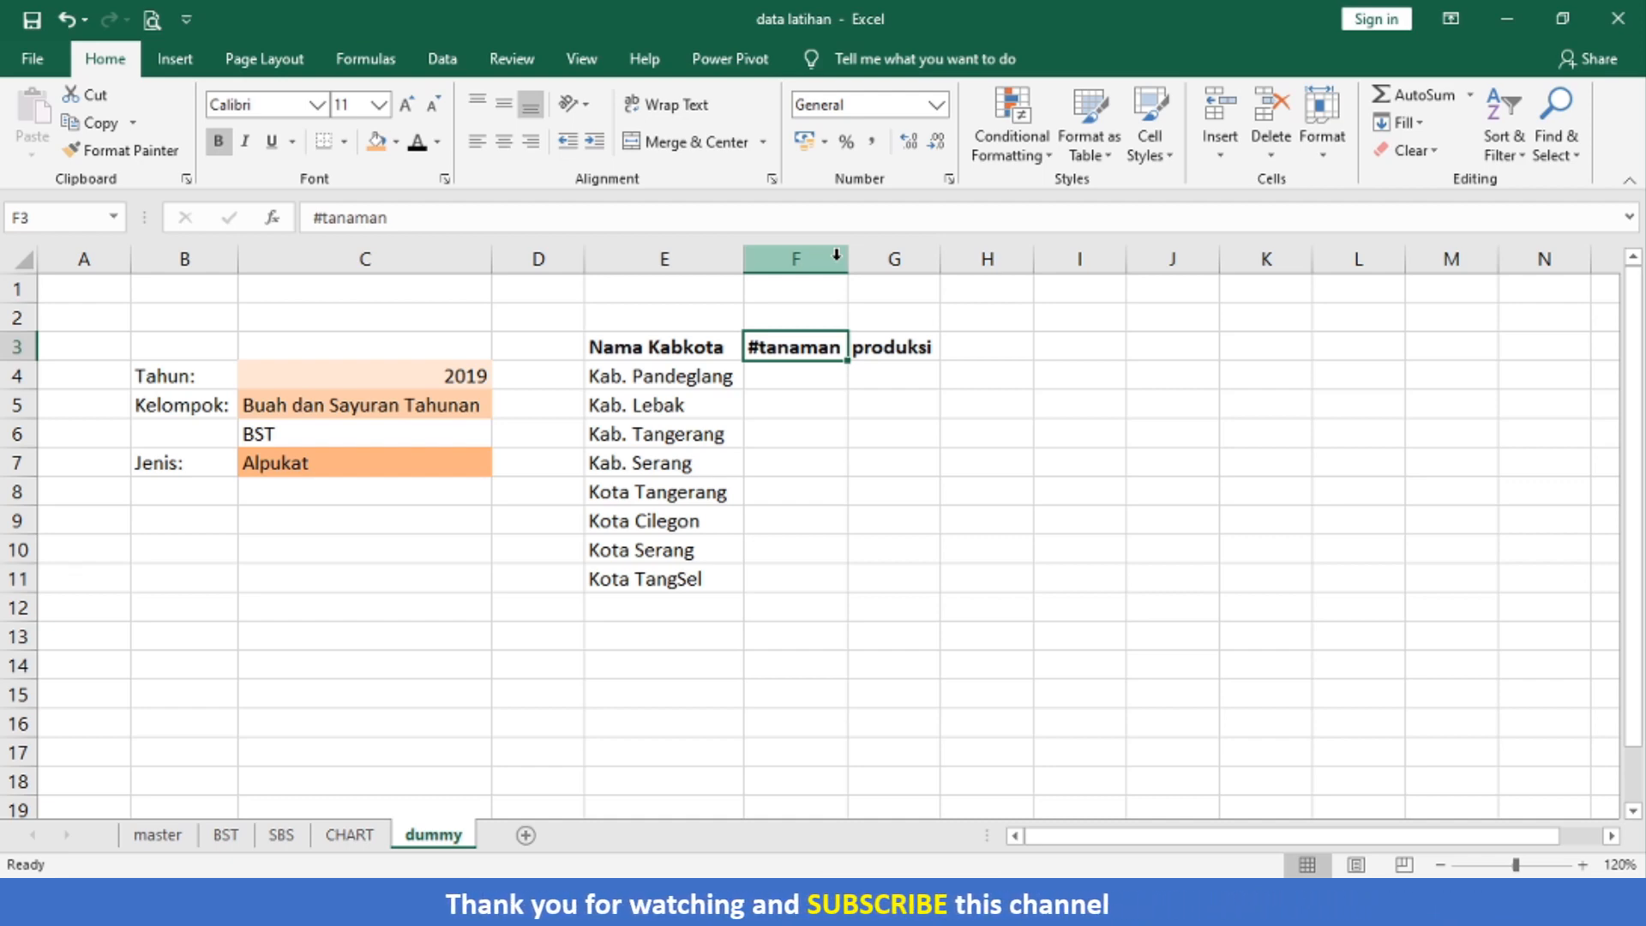
# - Highlight the year, group and type criteria in C4:C7 that the #tanaman figures depend on
pyautogui.press('Down')
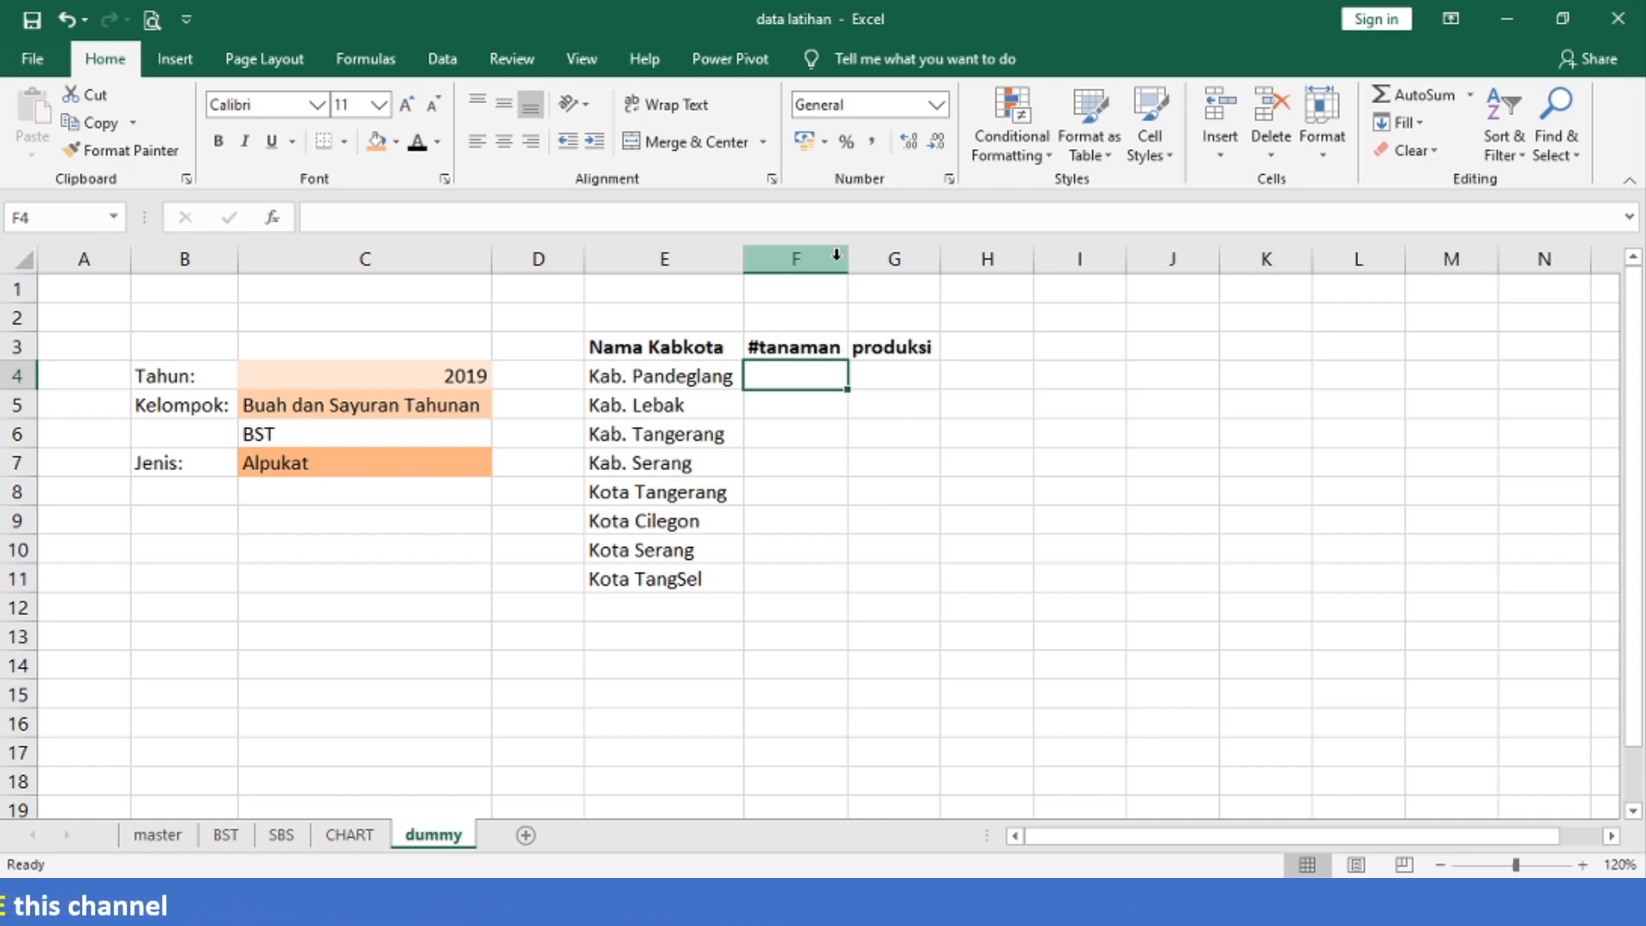
pyautogui.press('Left')
pyautogui.press('Left')
pyautogui.press('Left')
pyautogui.press('Left')
pyautogui.press('Right')
pyautogui.hotkey('shift', 'Down')
pyautogui.hotkey('shift', 'Down')
pyautogui.hotkey('shift', 'Down')
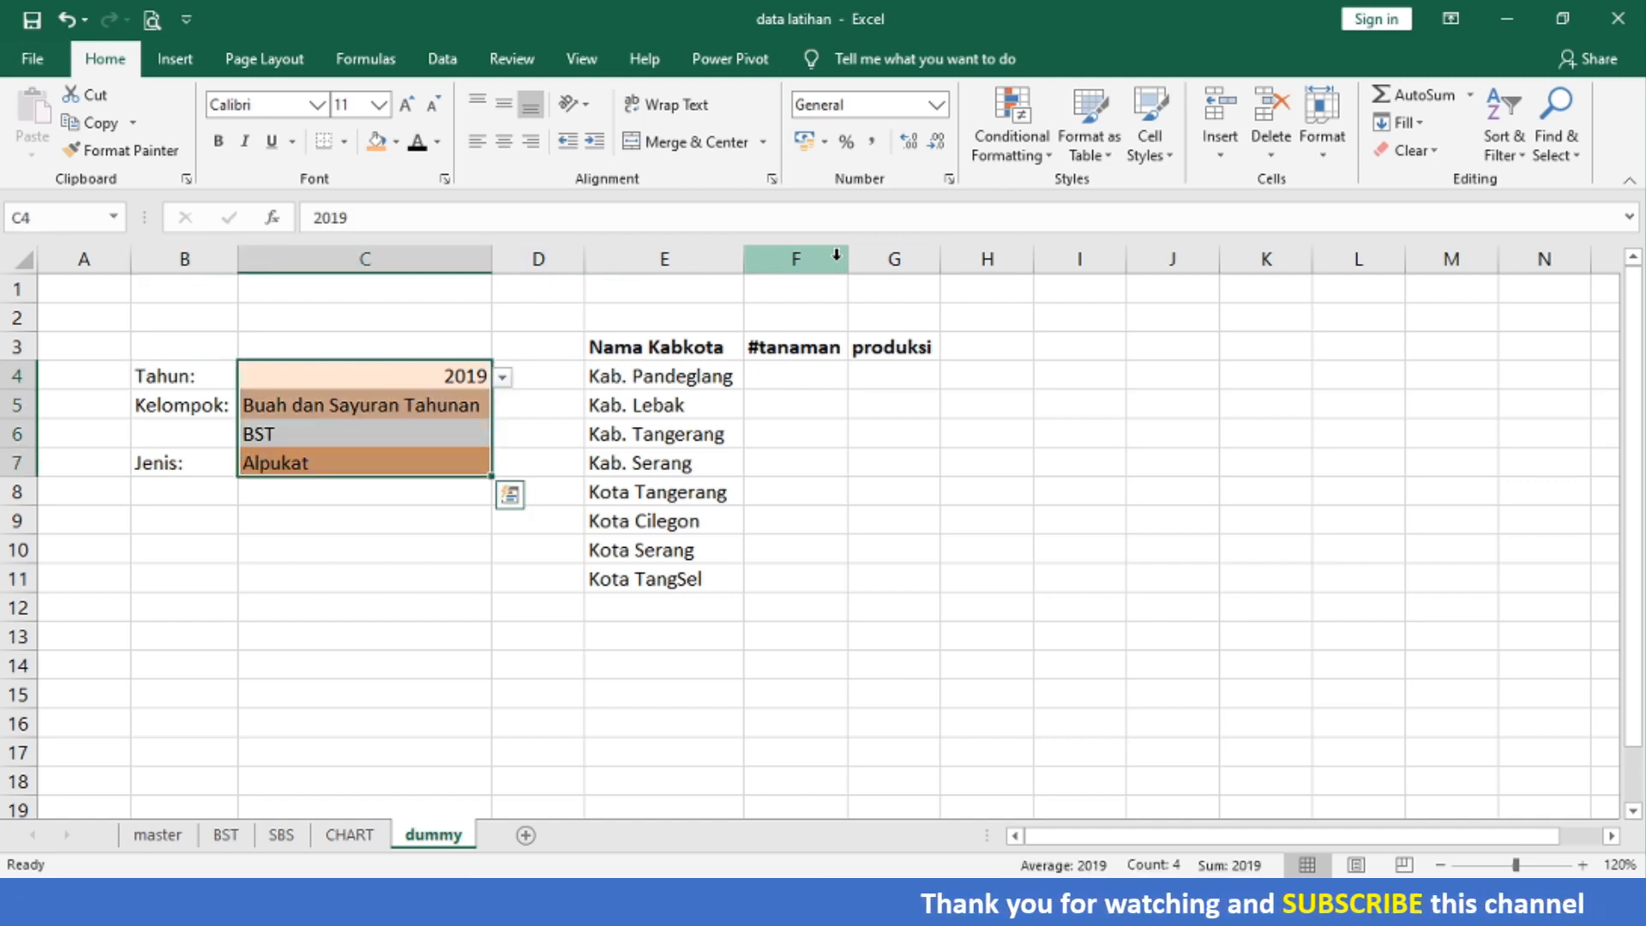
# - Add Banten in E12 below the last name of the Nama Kabkota list
pyautogui.click(679, 382)
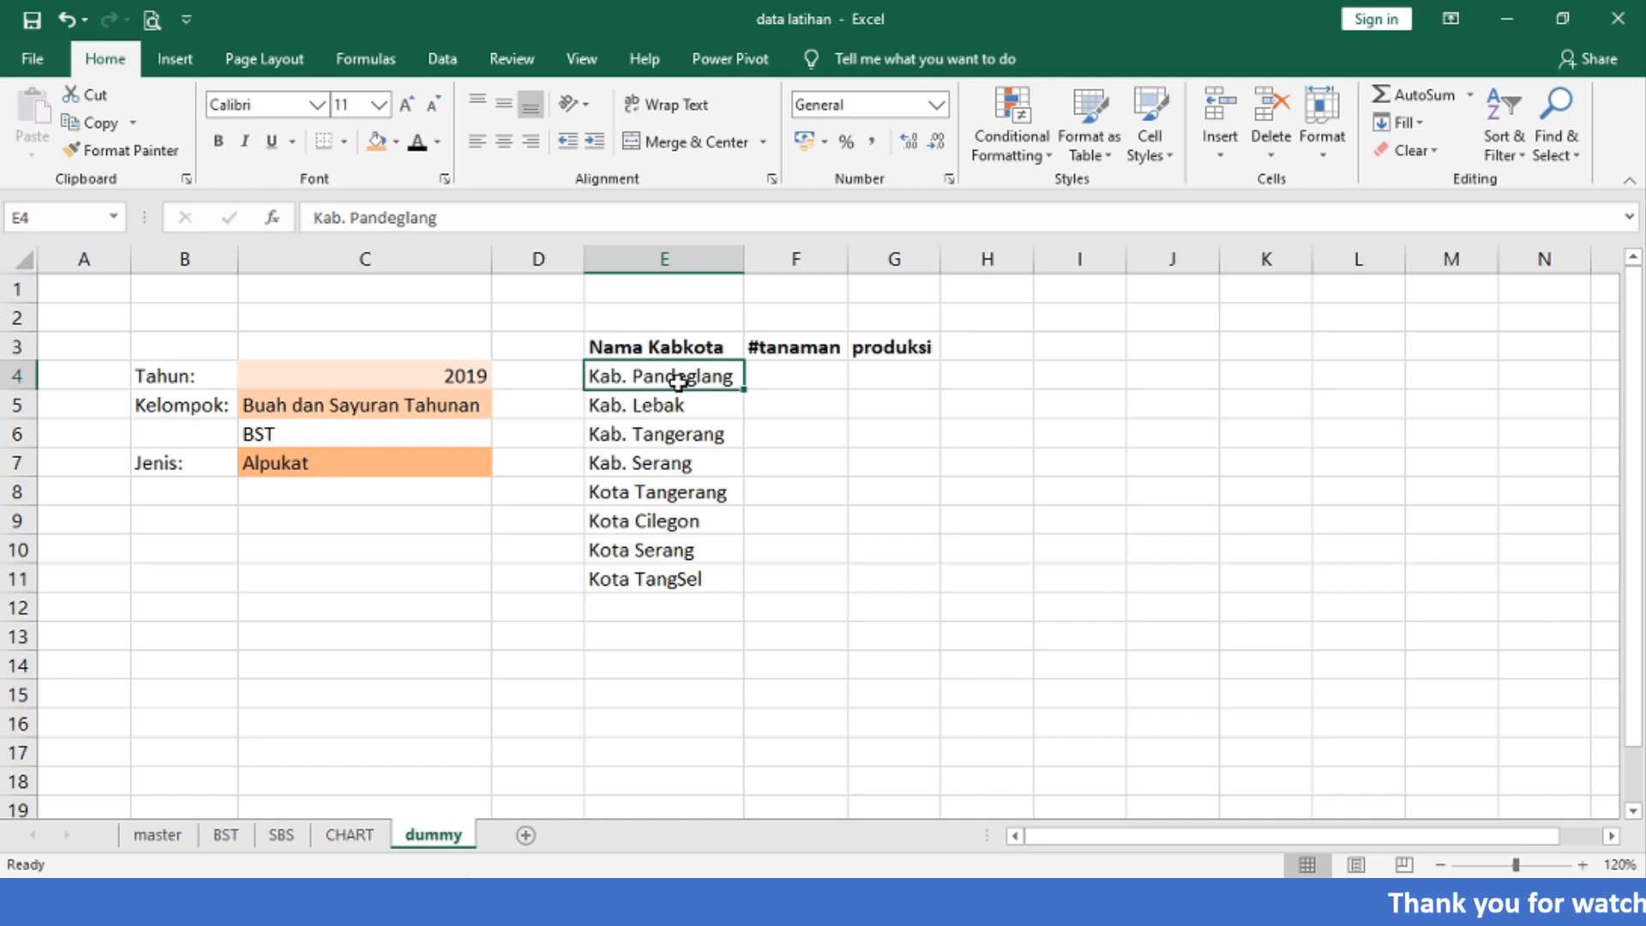
pyautogui.press('Down')
pyautogui.press('Down')
pyautogui.press('Down')
pyautogui.press('Down')
pyautogui.press('Down')
pyautogui.press('Down')
pyautogui.press('Down')
pyautogui.press('Down')
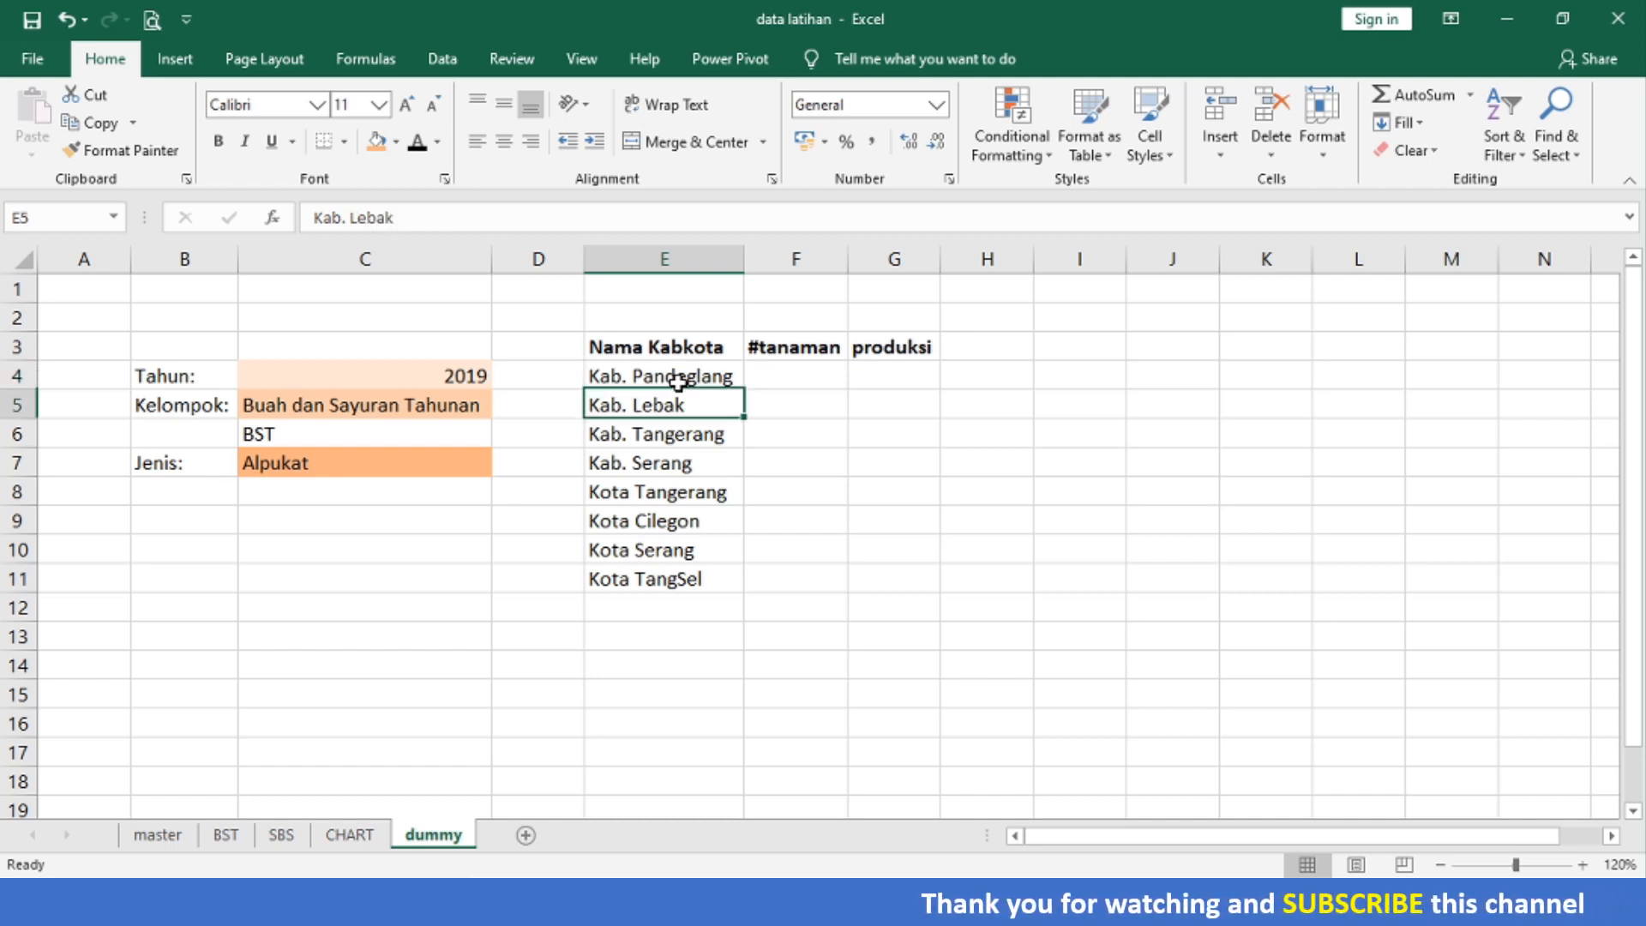
pyautogui.write('Banten')
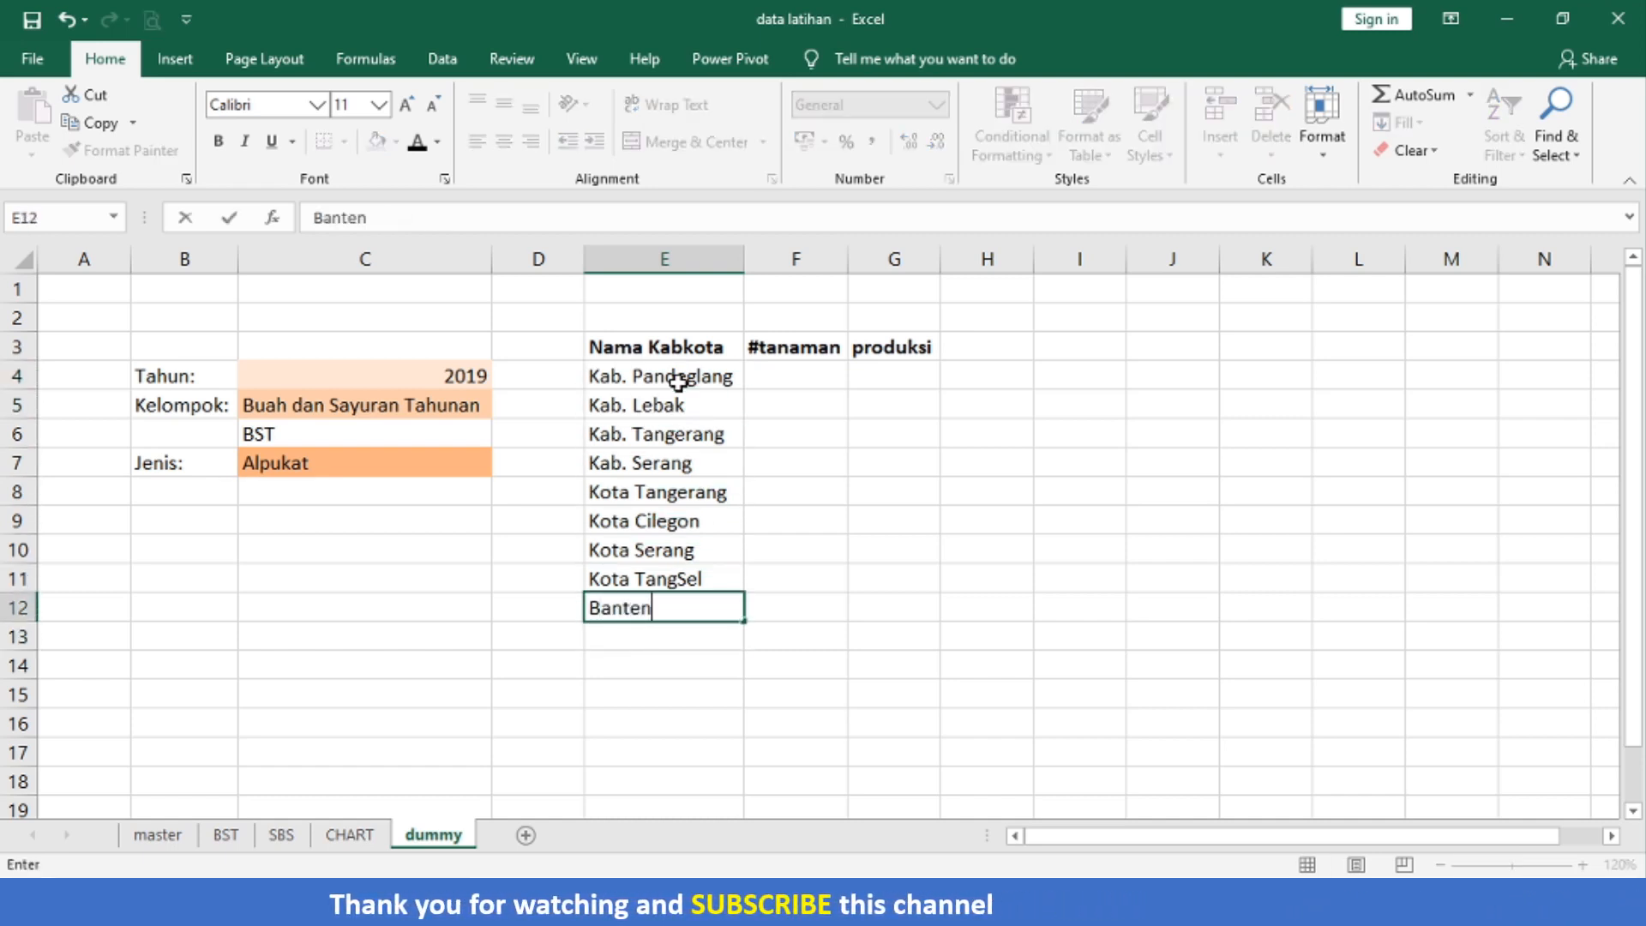
pyautogui.press('Return')
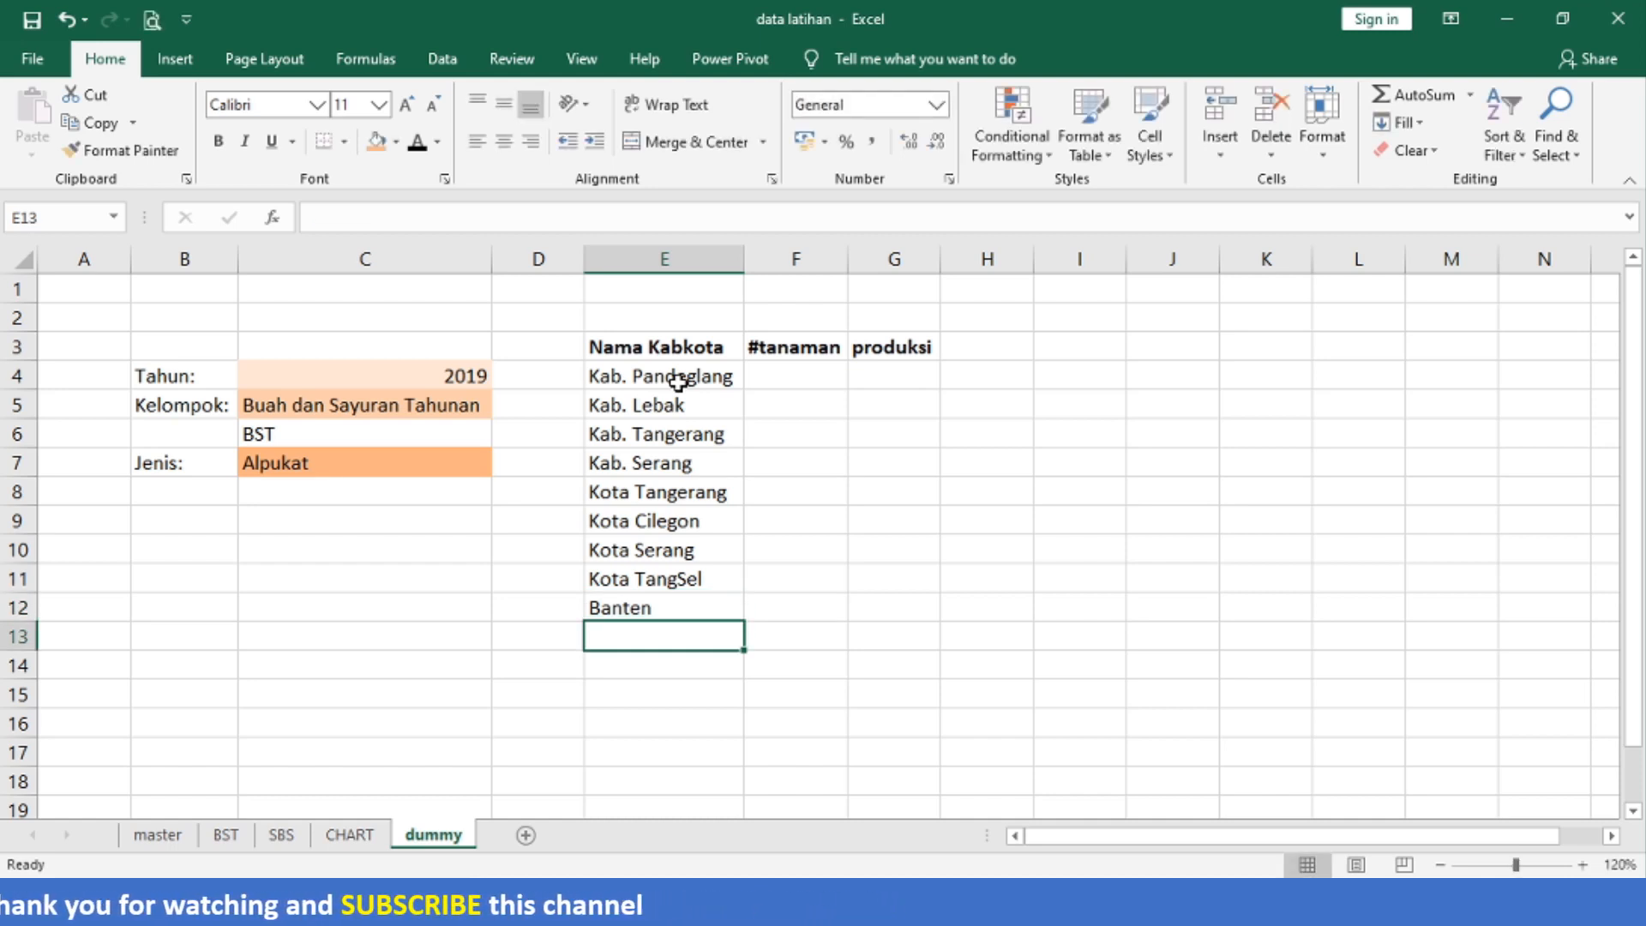
# - Link F4 to the 2019 alpukat figure for L-01 on the BST sheet with the formula =BST!C7
pyautogui.click(773, 372)
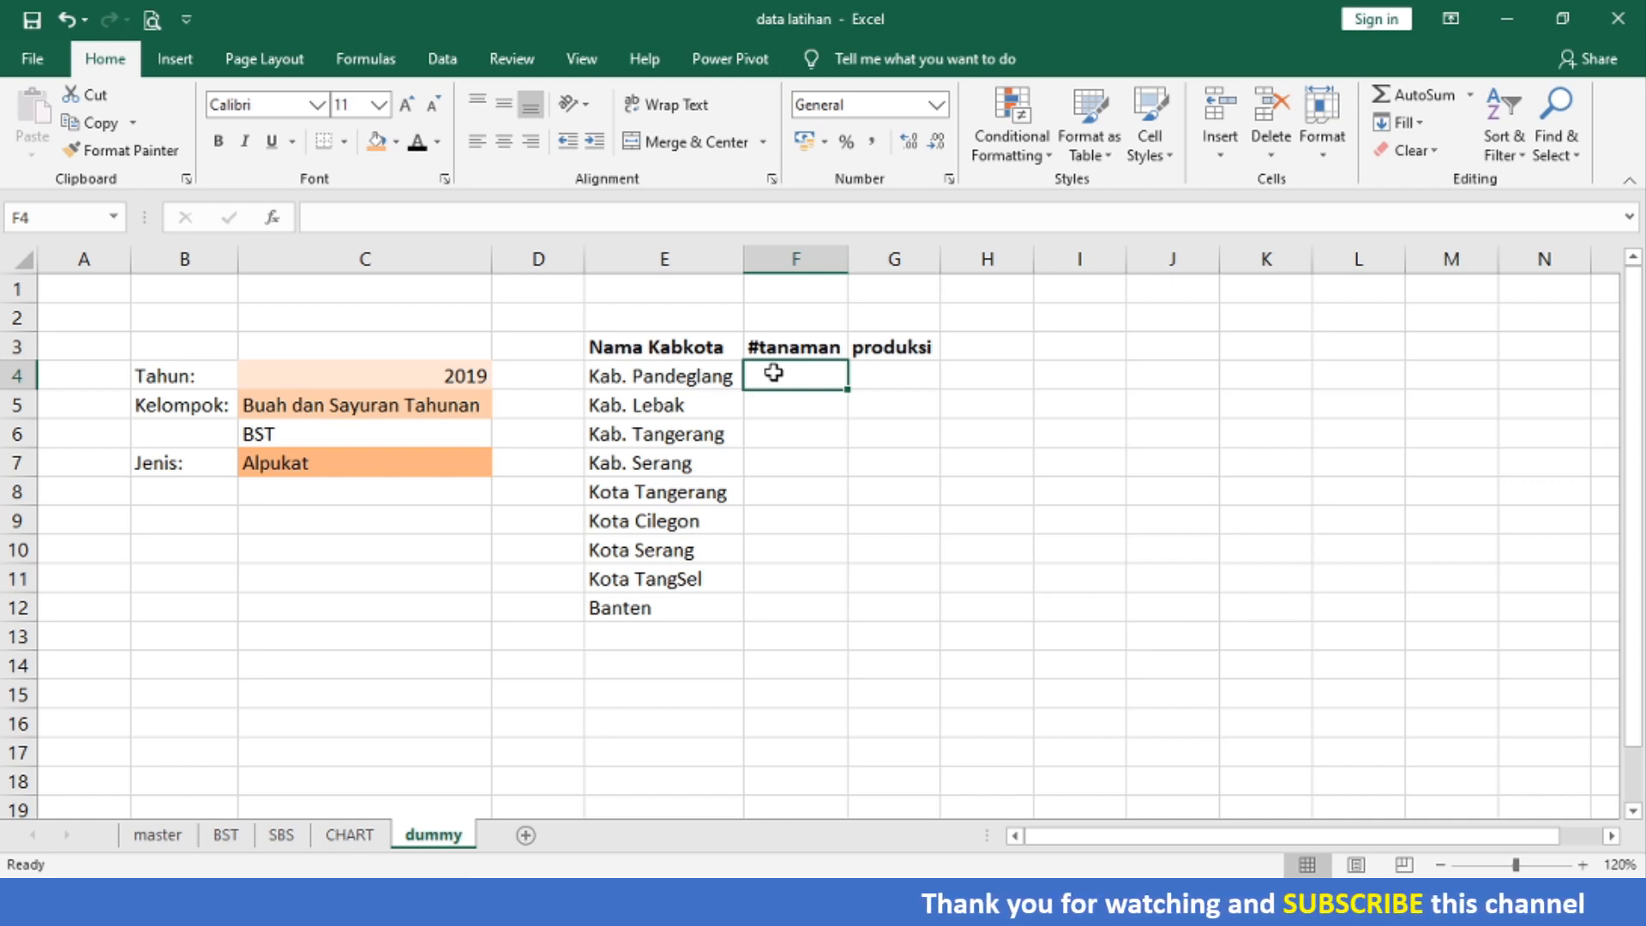
pyautogui.write('=')
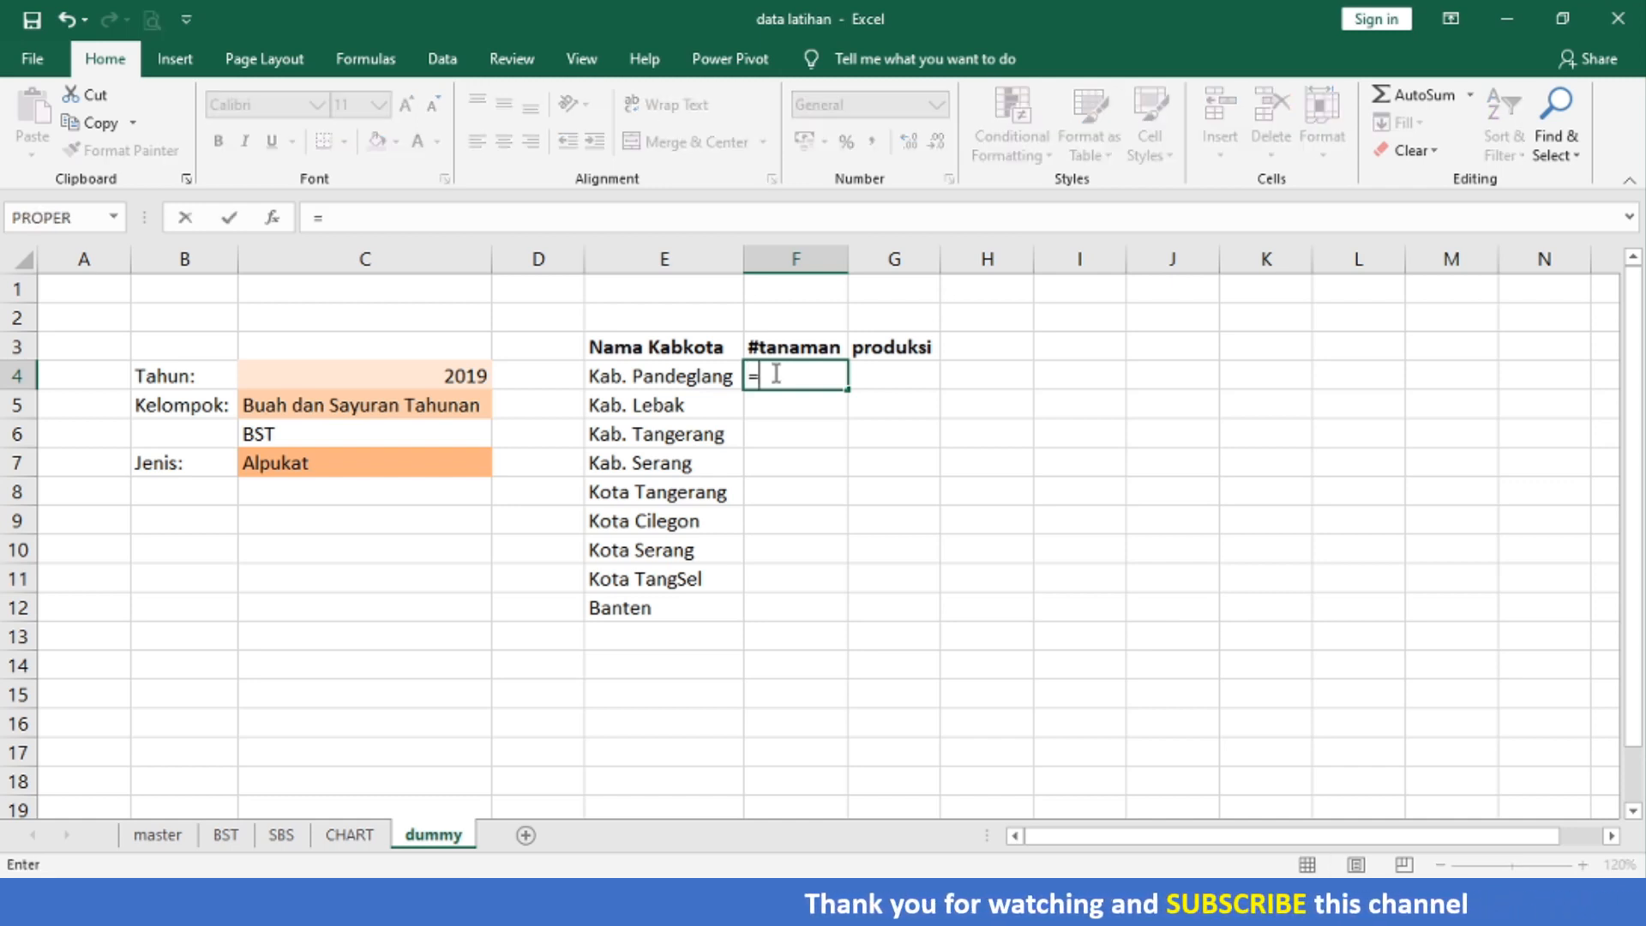
pyautogui.click(226, 835)
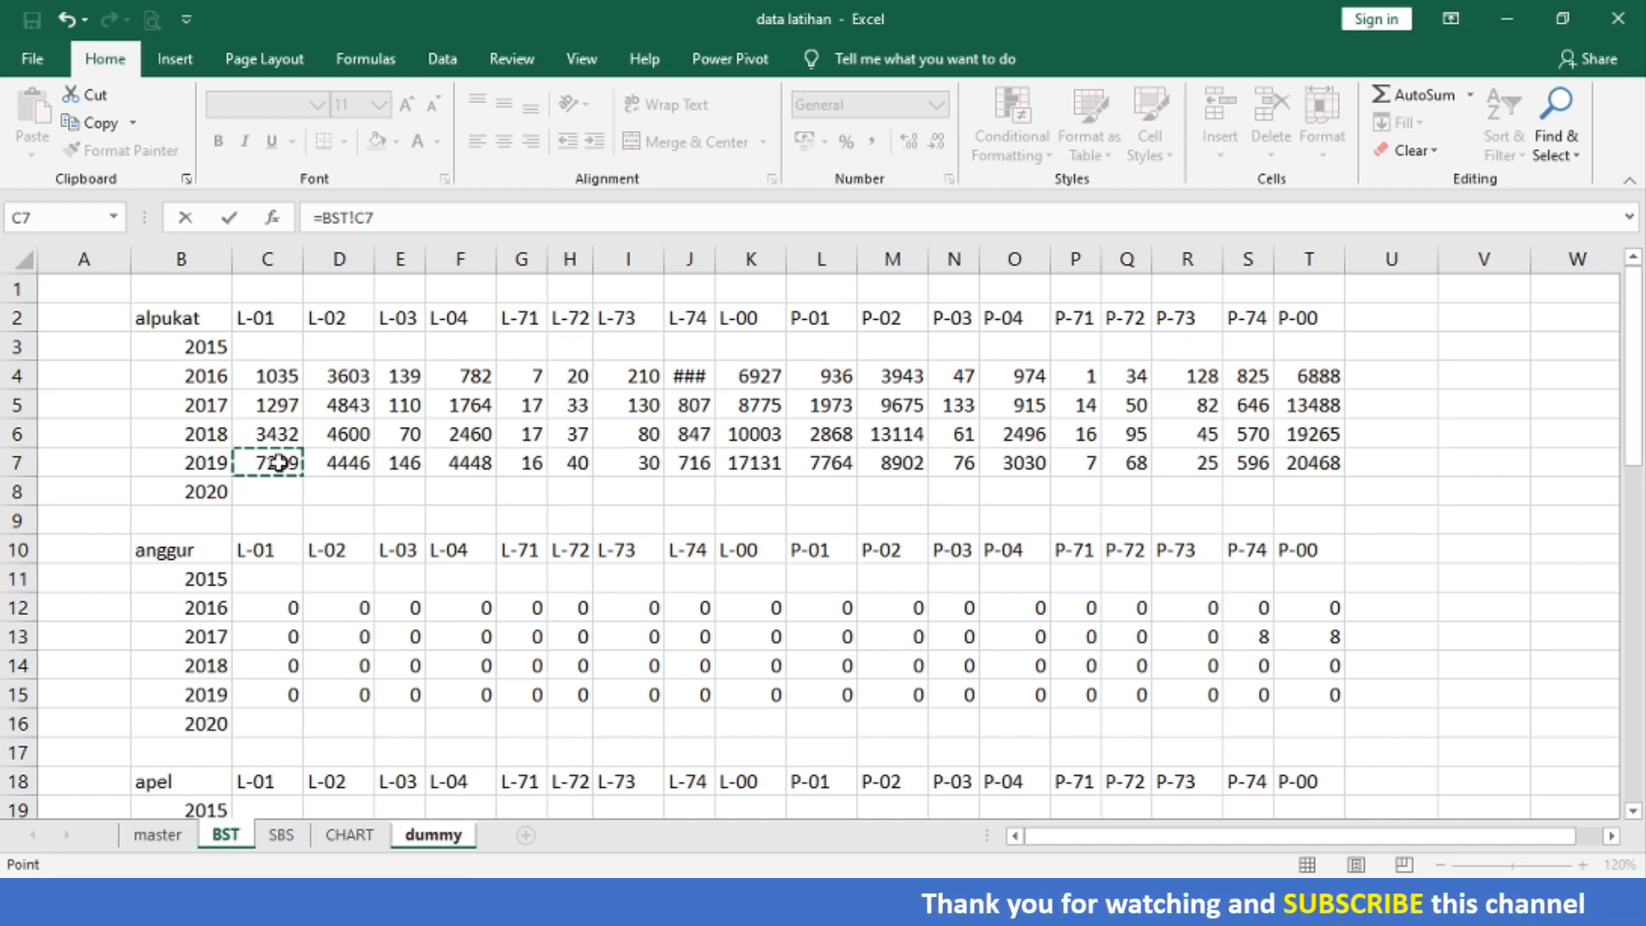
pyautogui.press('Return')
pyautogui.press('Up')
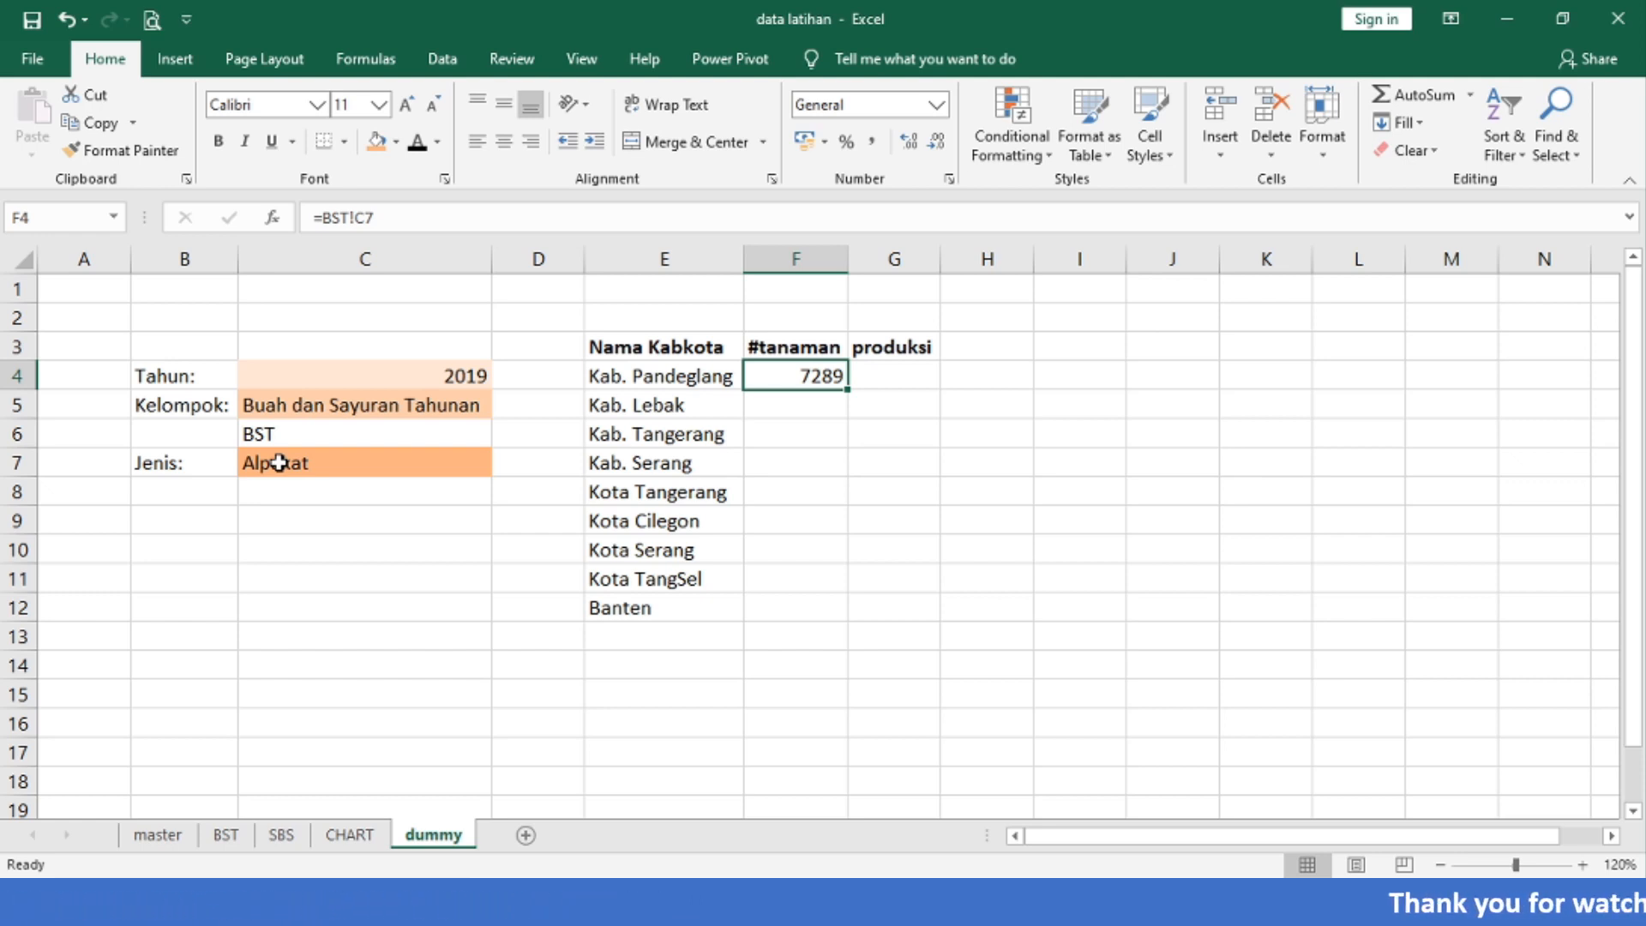
# - Examine the Tahun cell and the Nama Kabkota entries as lookup criteria for the #tanaman column
pyautogui.click(347, 376)
pyautogui.press('Right')
pyautogui.press('Right')
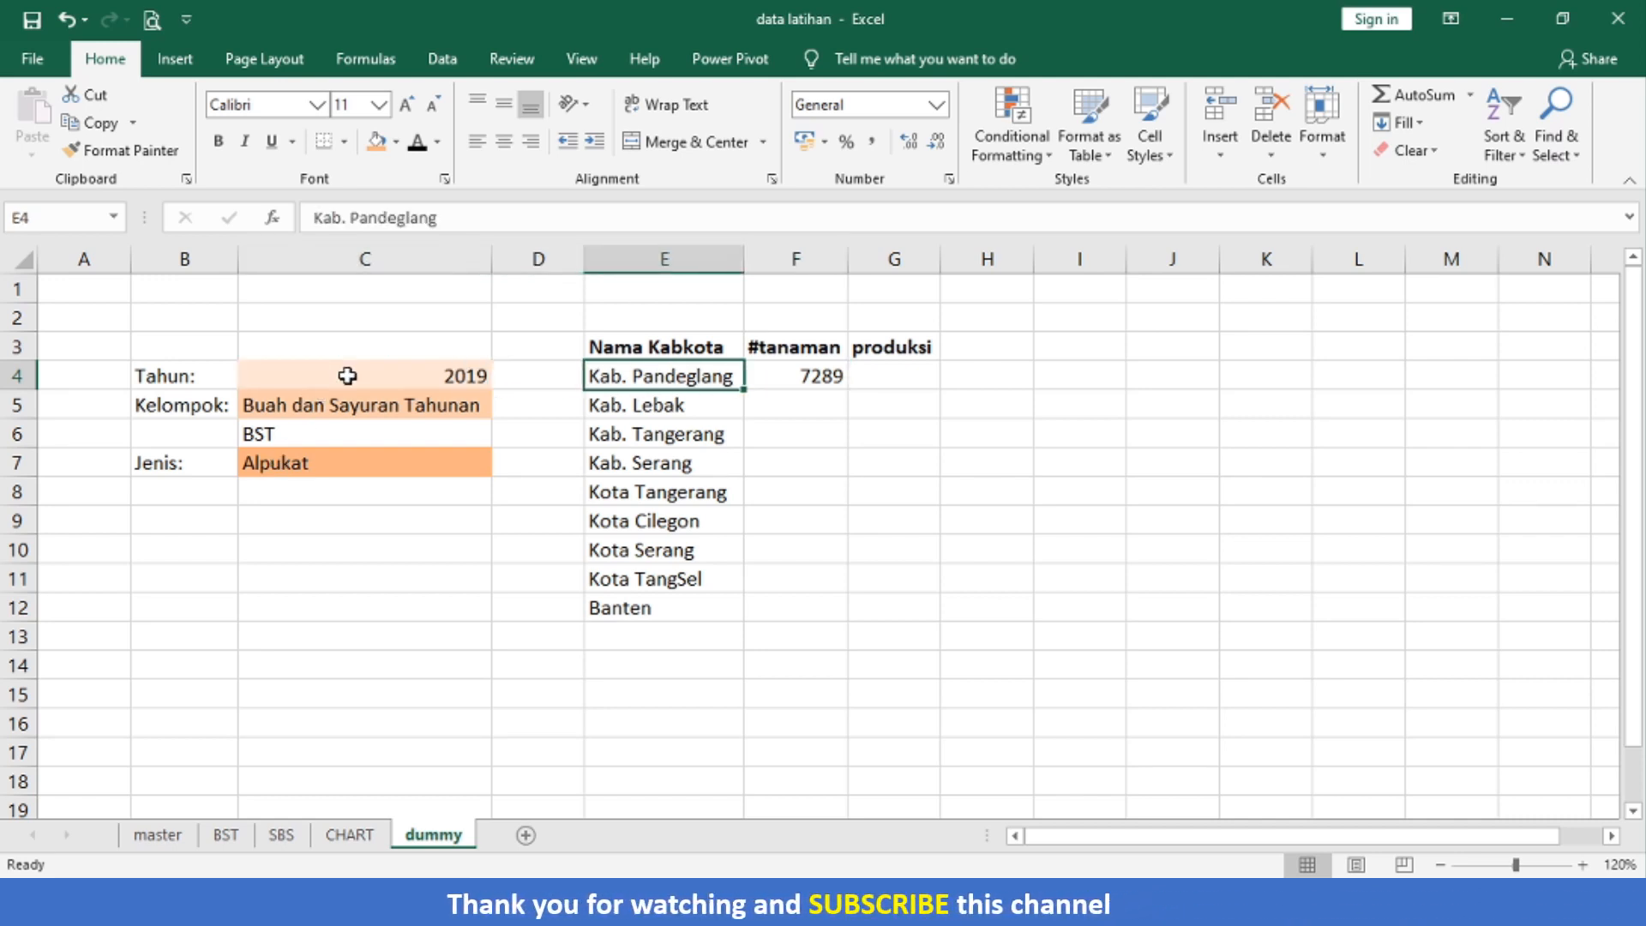
pyautogui.press('Down')
pyautogui.press('Down')
pyautogui.press('Down')
pyautogui.press('Down')
pyautogui.press('Down')
pyautogui.press('Down')
pyautogui.press('Down')
pyautogui.press('Up')
pyautogui.press('Up')
pyautogui.press('Up')
pyautogui.press('Up')
pyautogui.press('Up')
pyautogui.press('Up')
pyautogui.press('Up')
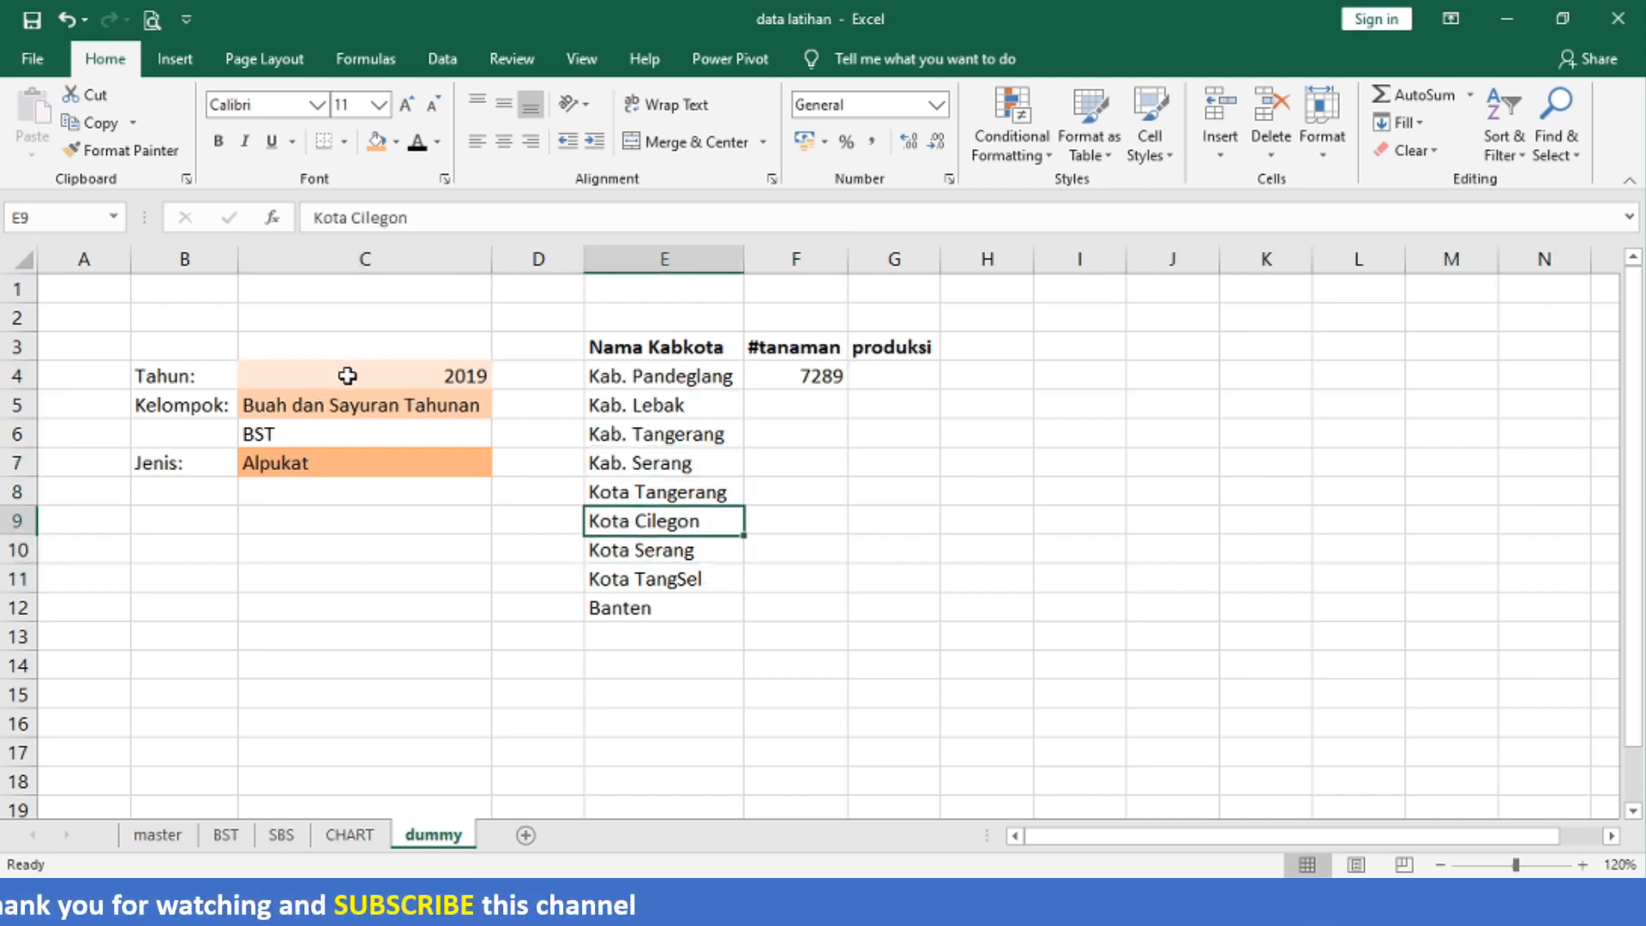
# - Replace the formula in F4 with =VLOOKUP(C4;BST!B2:T8;2;FALSE) to look up the selected year in the alpukat table
pyautogui.press('Right')
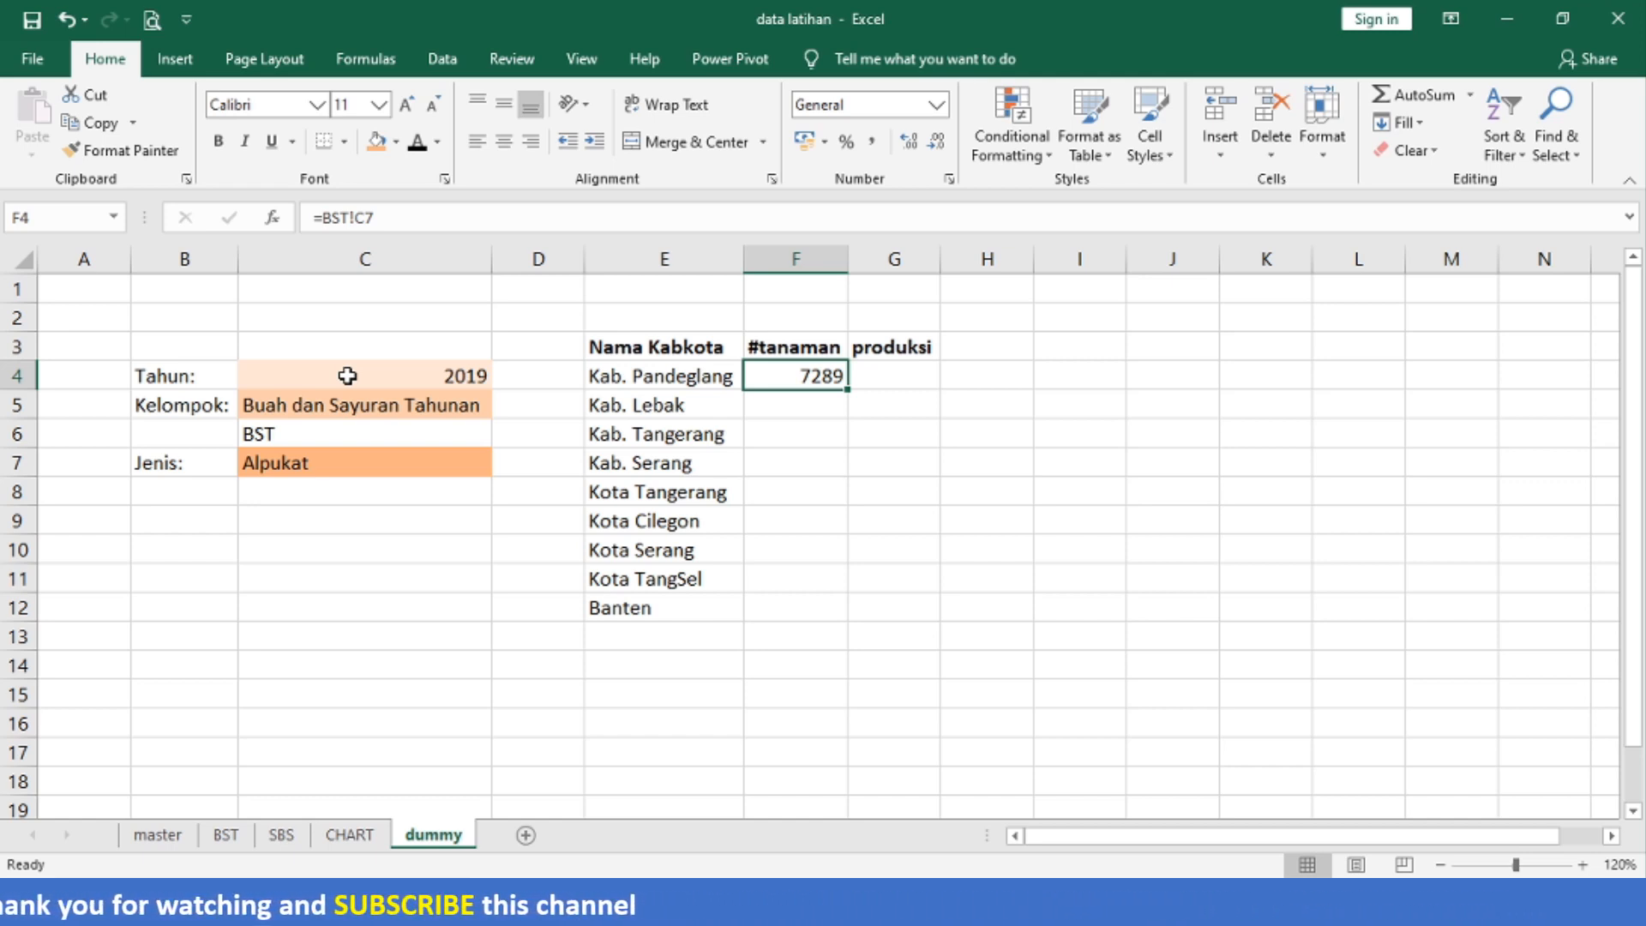
pyautogui.write('=')
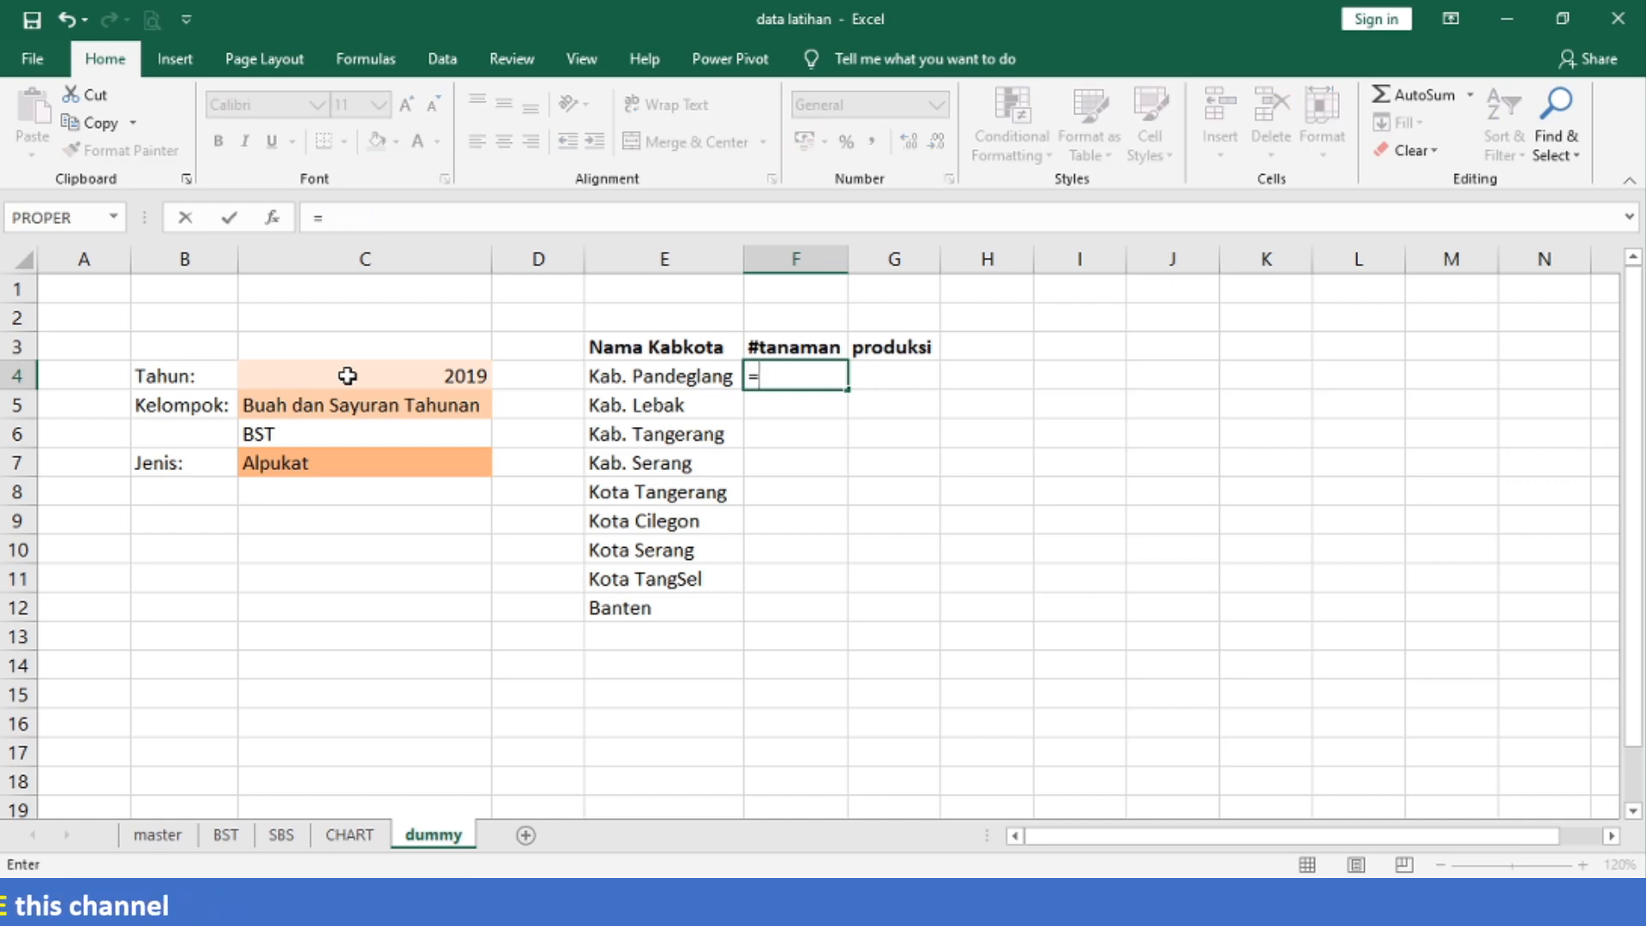
pyautogui.write('vl')
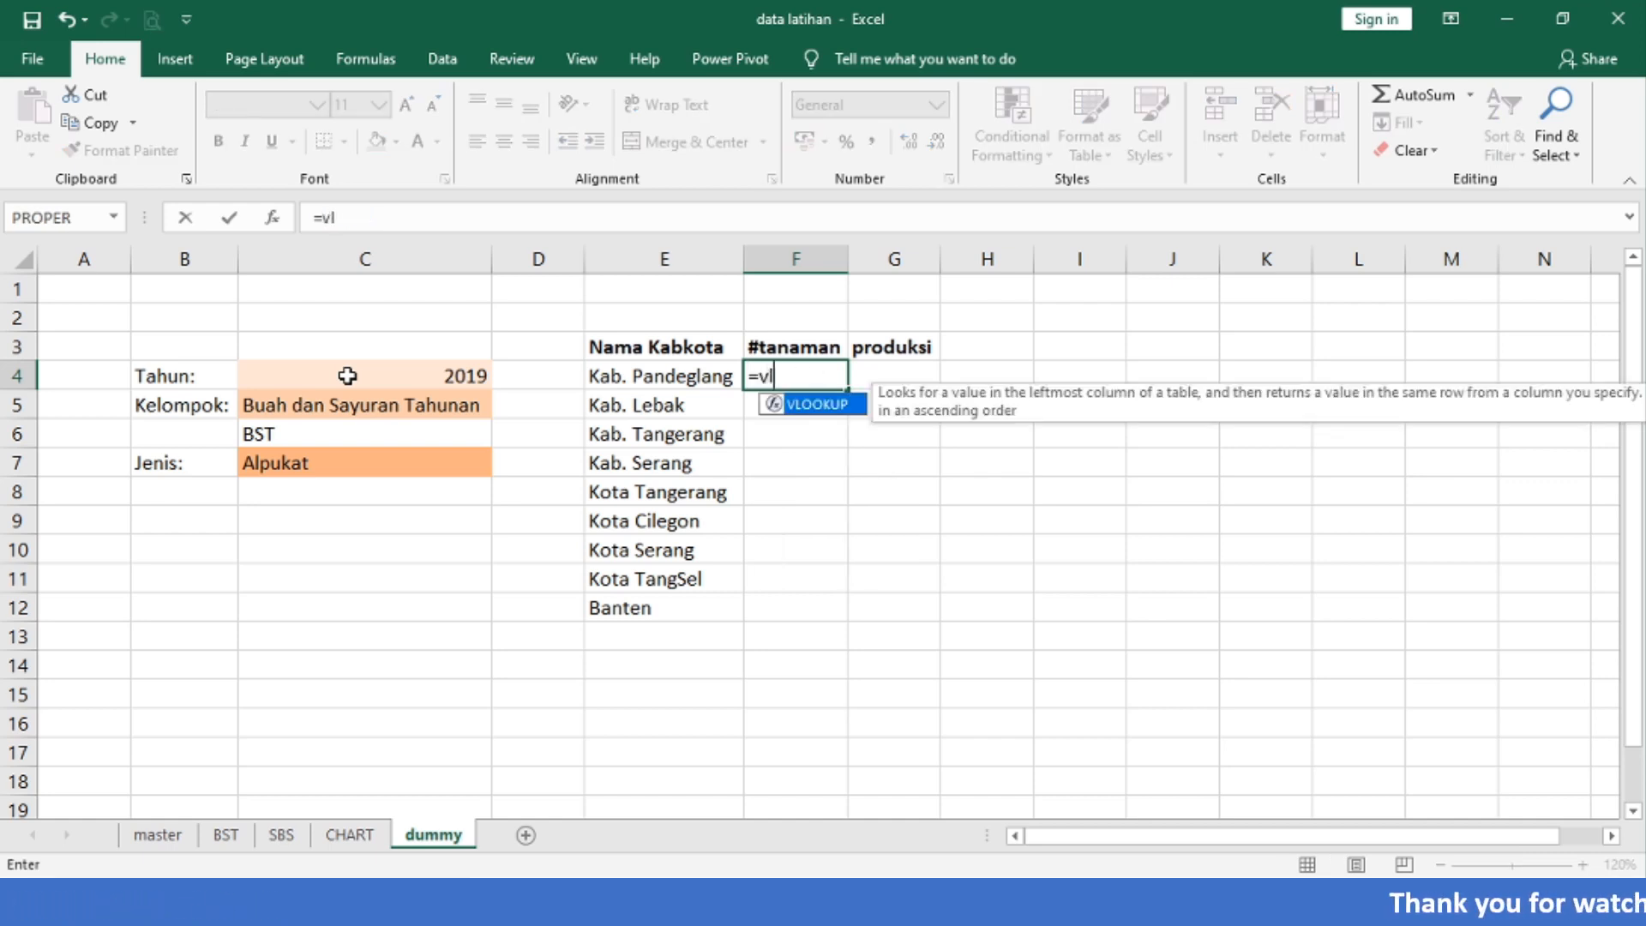
pyautogui.press('BackSpace')
pyautogui.write('loo')
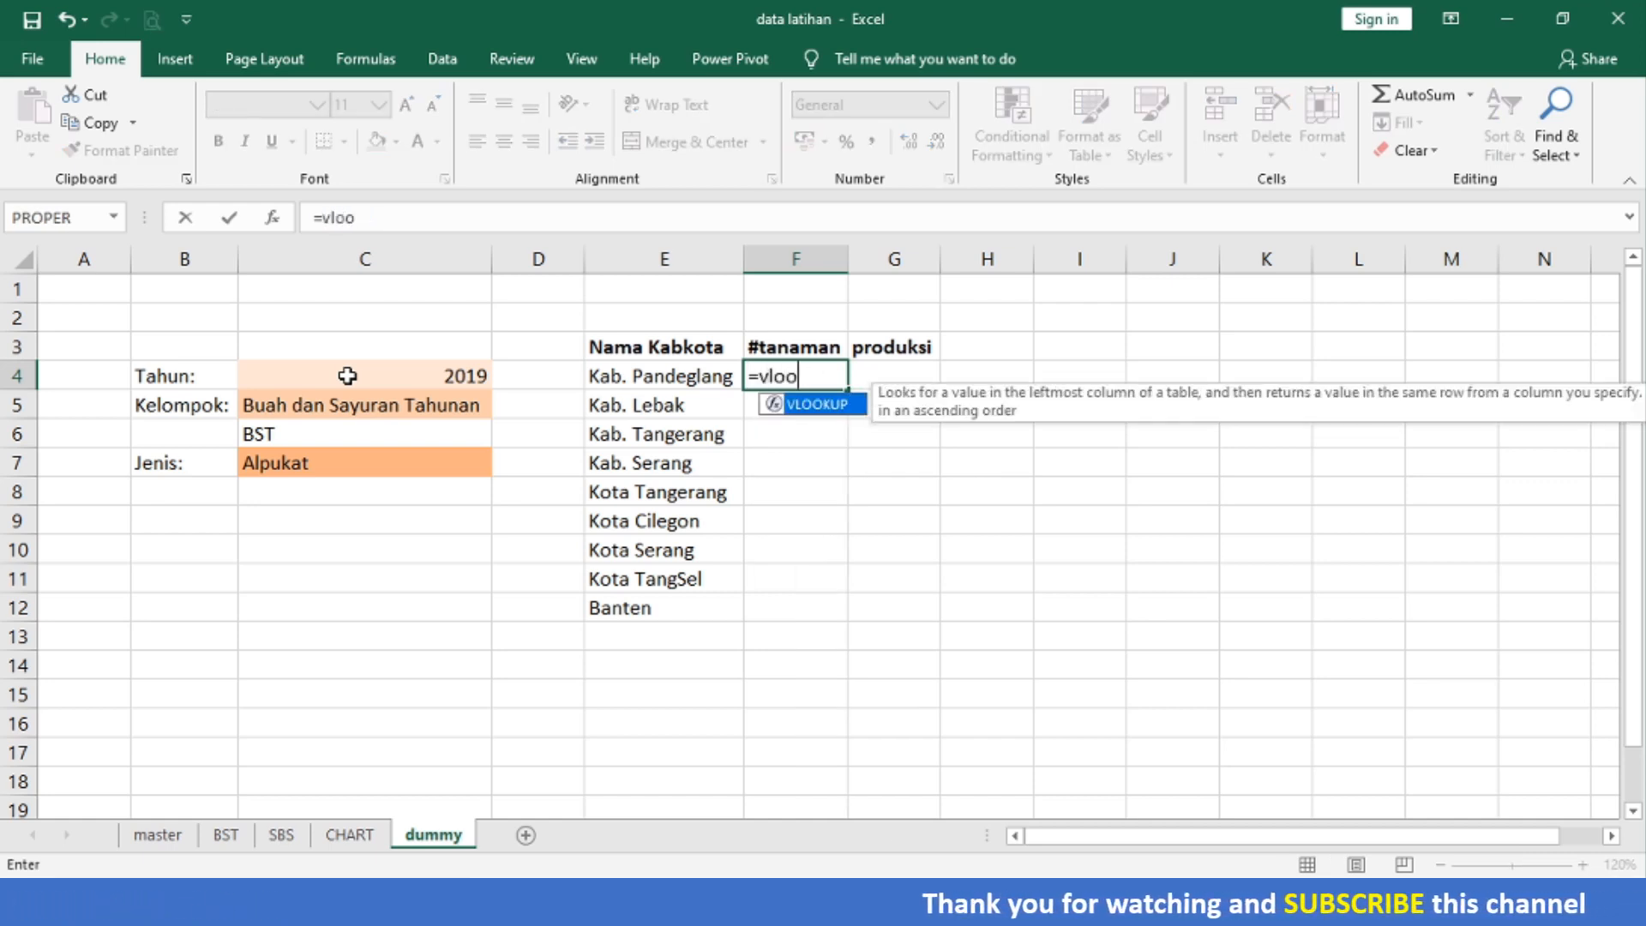
pyautogui.write('kup(')
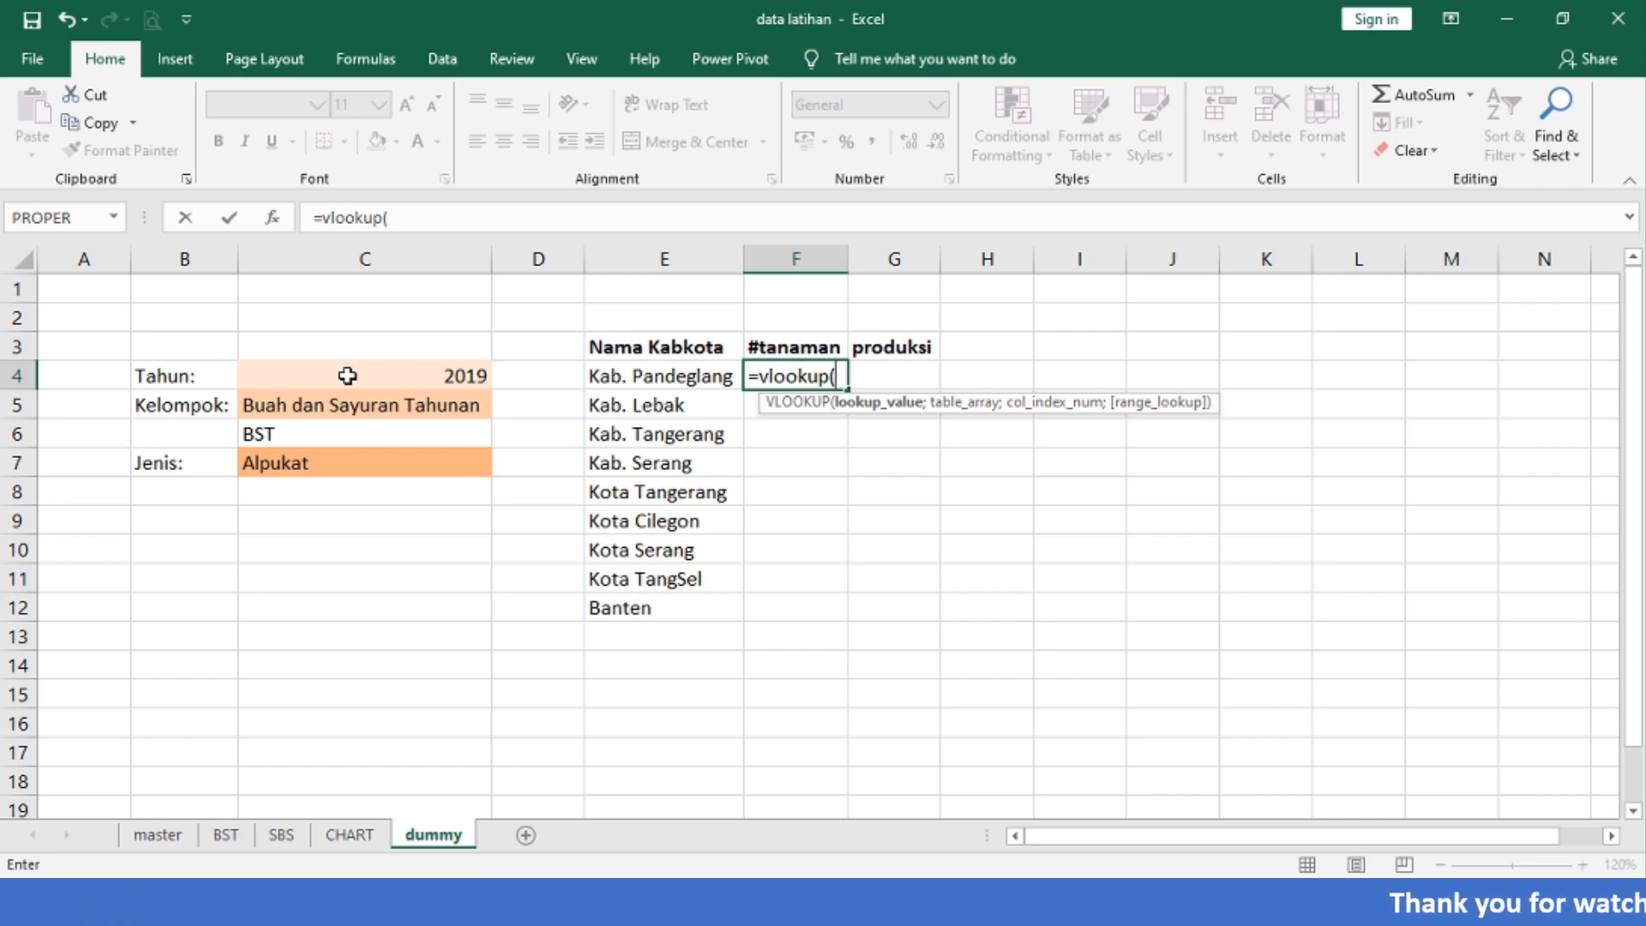
pyautogui.click(347, 375)
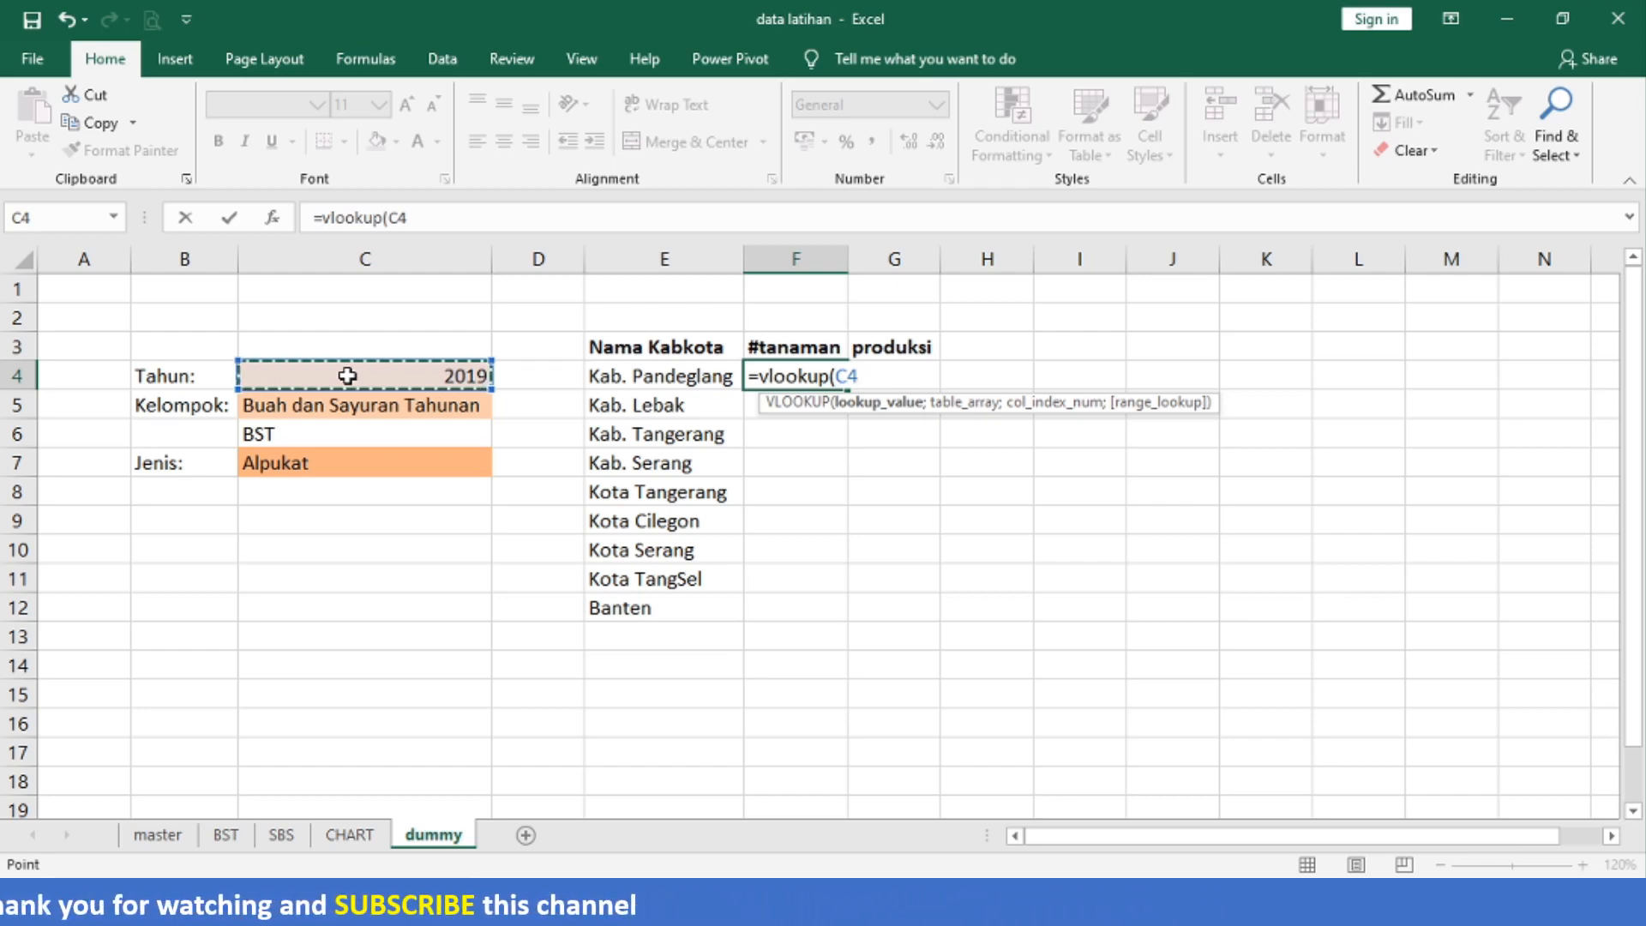
pyautogui.write(';')
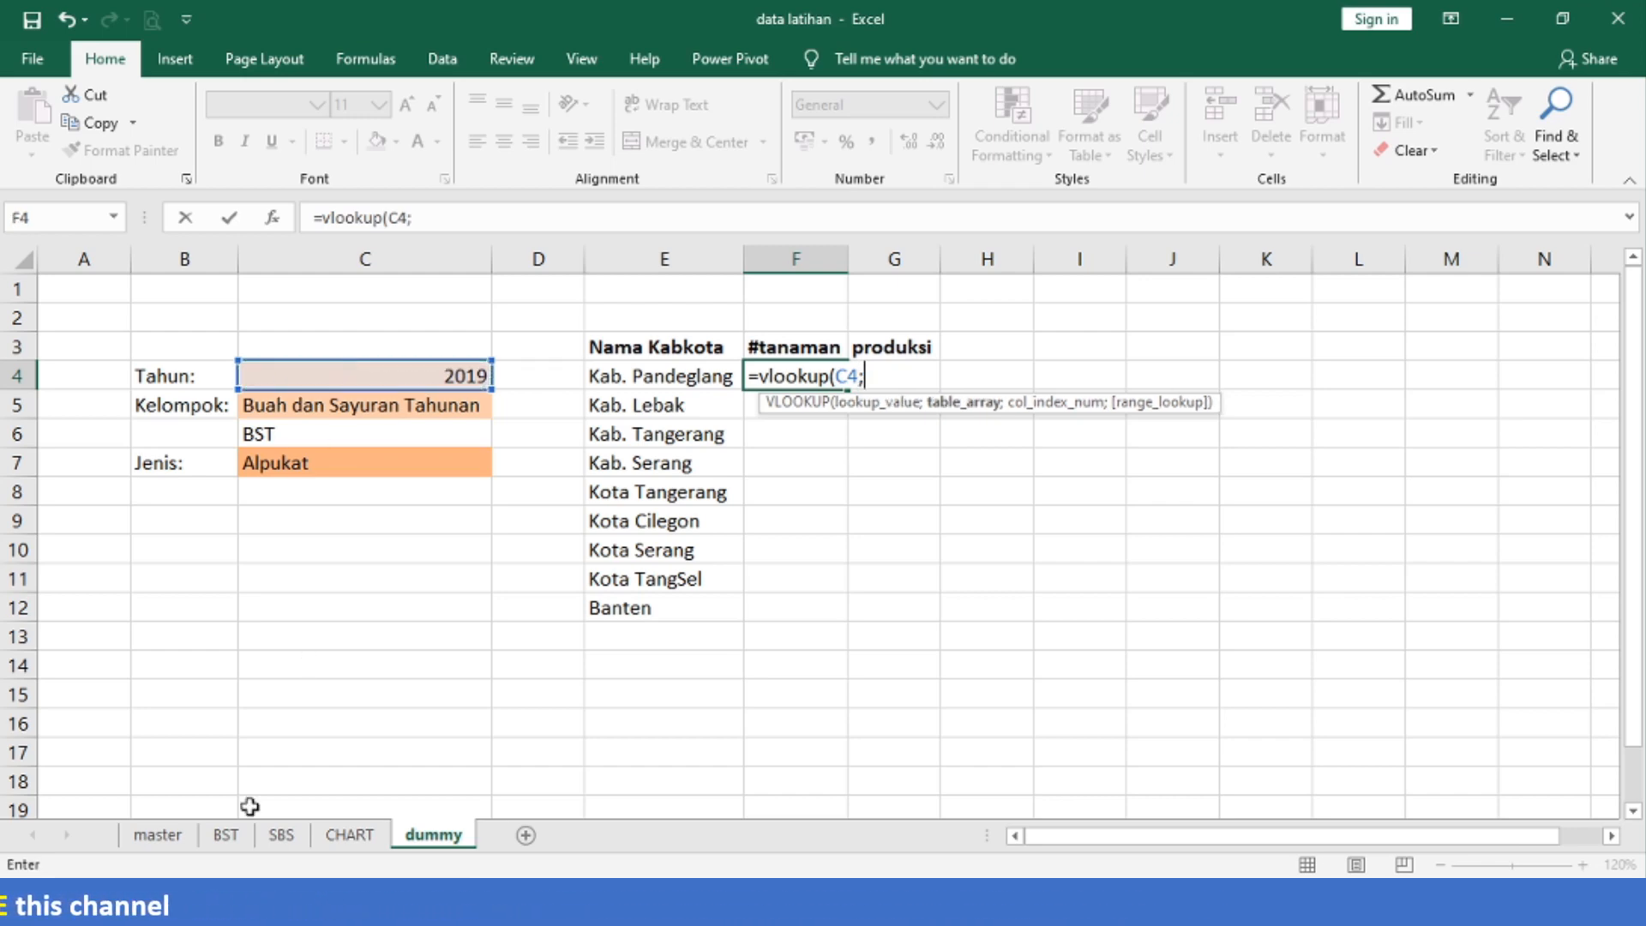
pyautogui.click(226, 836)
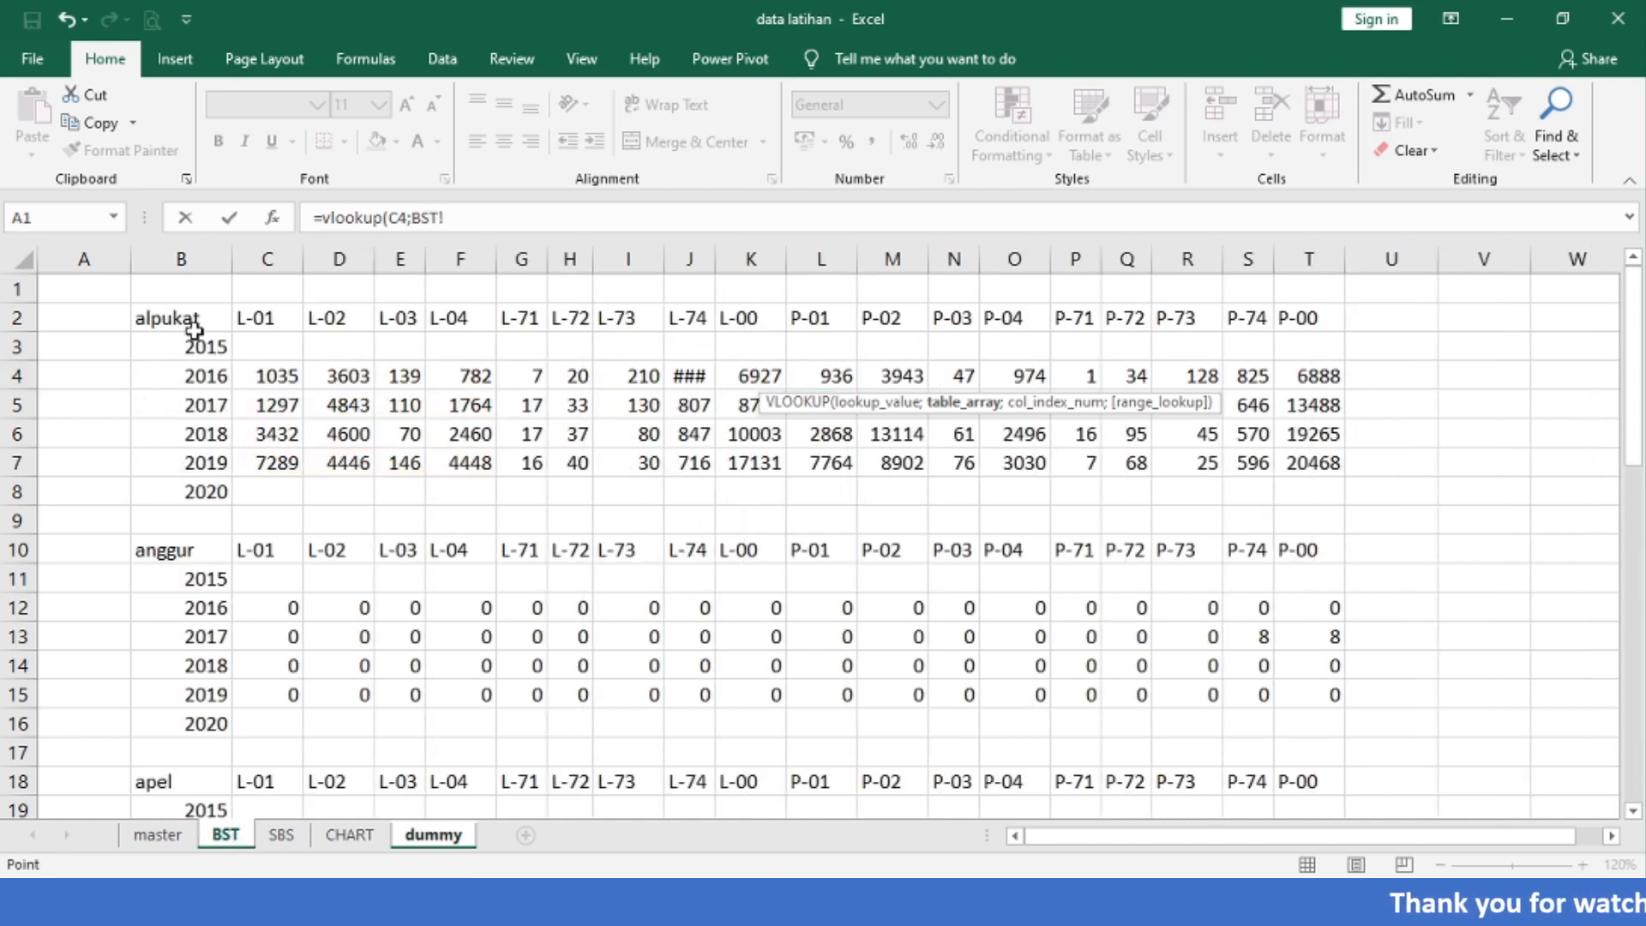
pyautogui.moveTo(1230, 472); pyautogui.dragTo(1289, 488)
pyautogui.write(';')
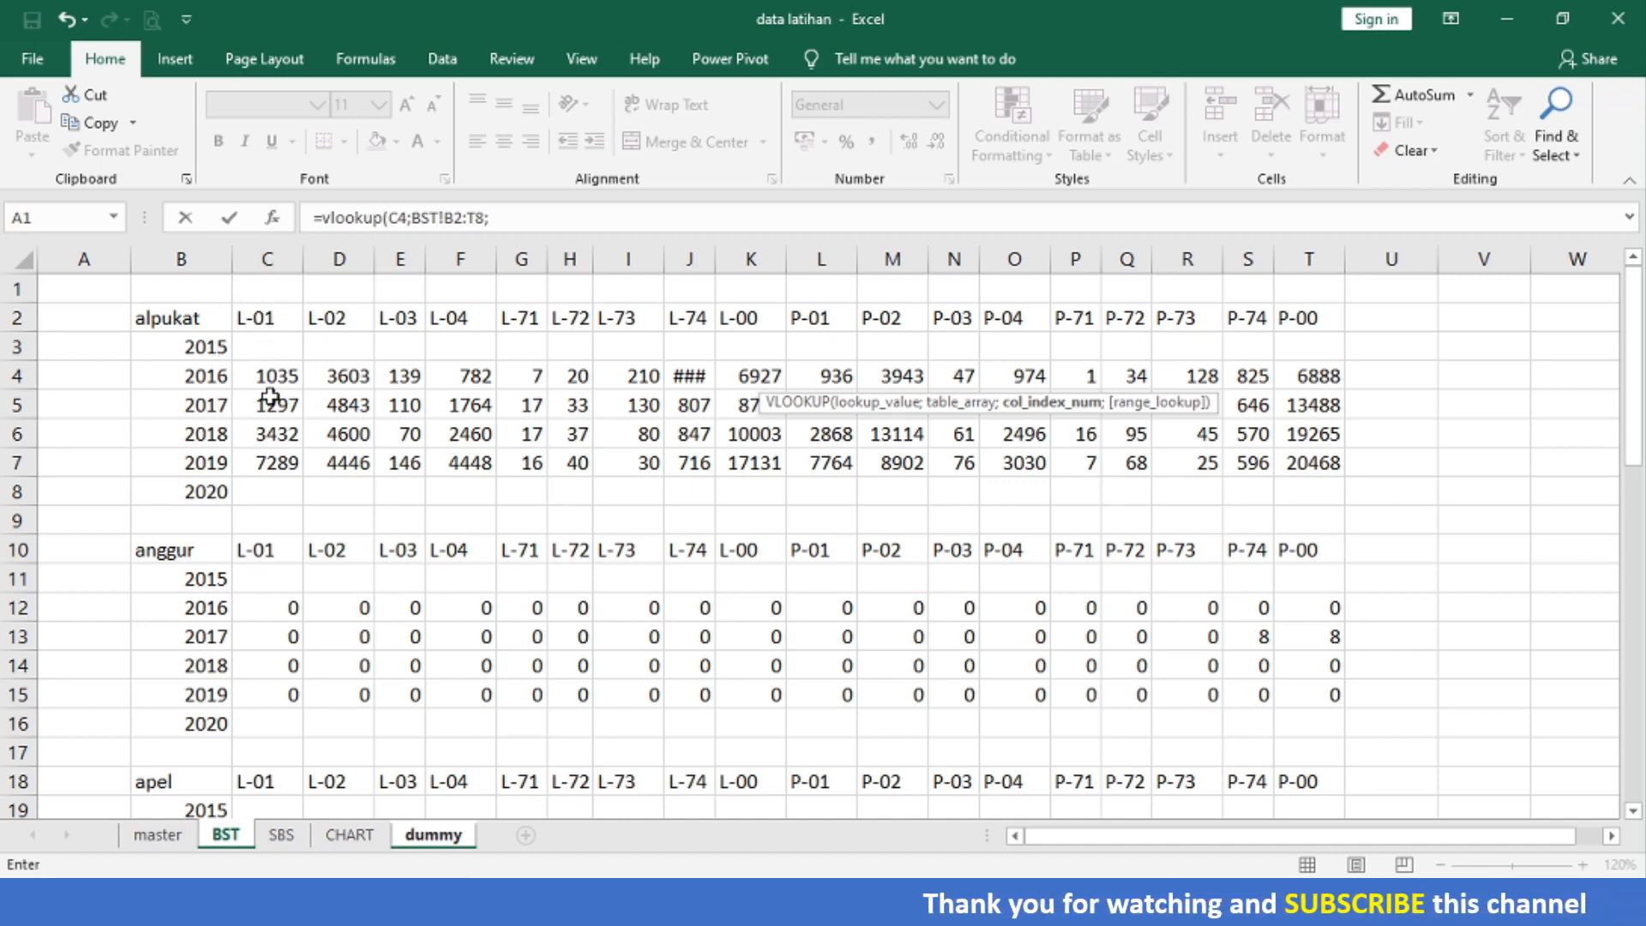
pyautogui.write('2')
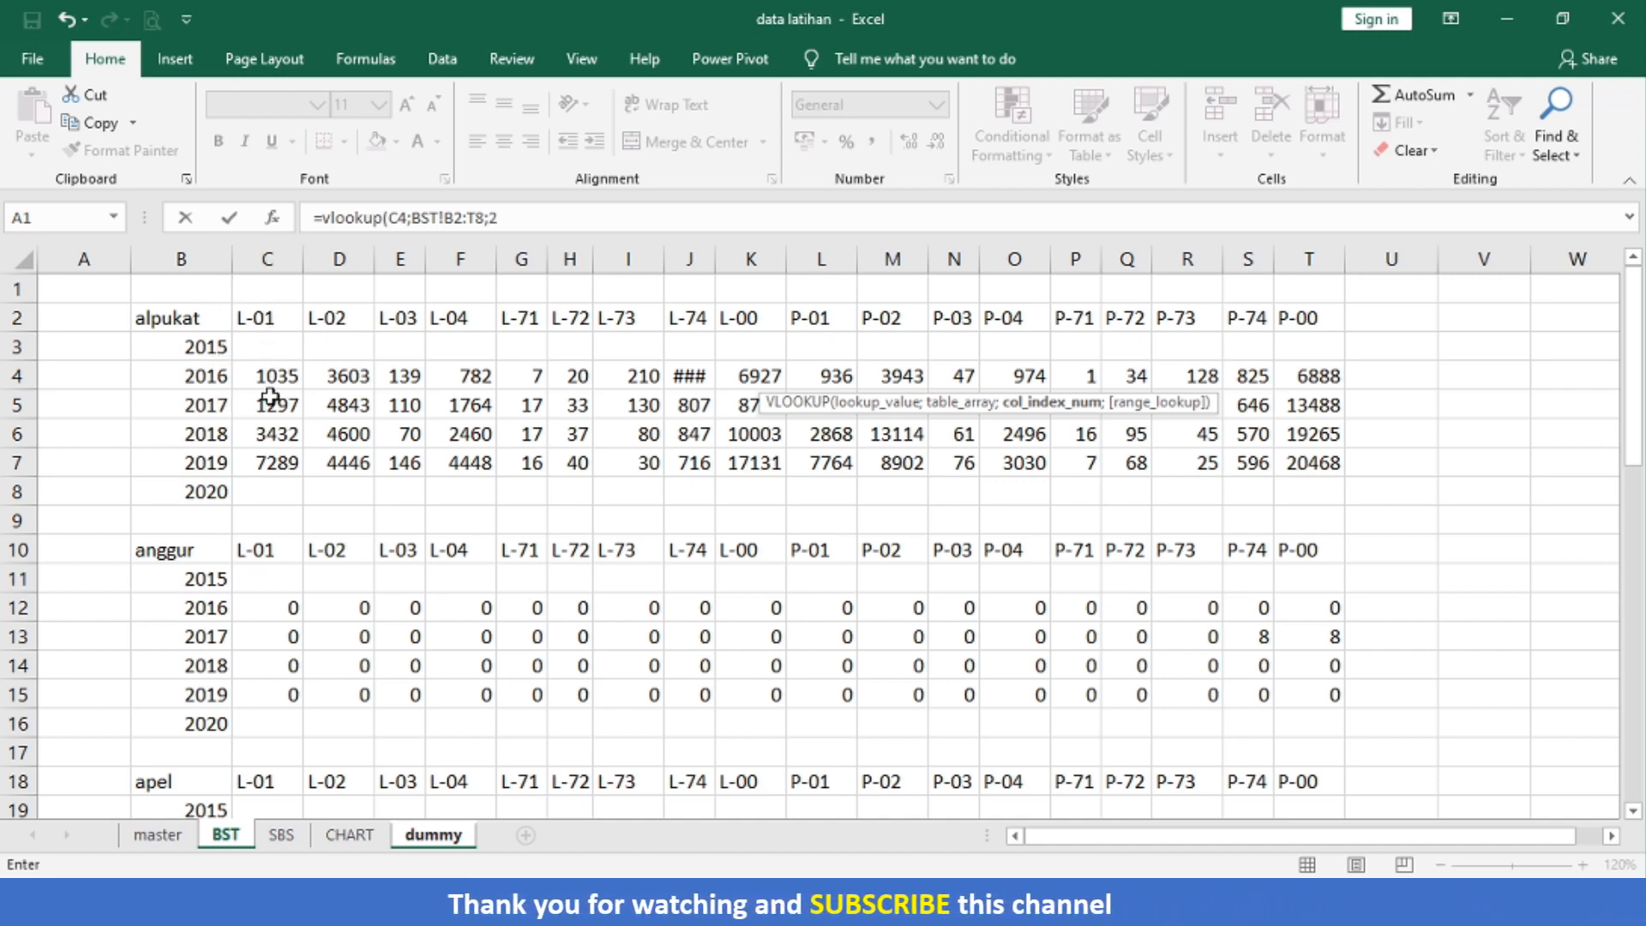
pyautogui.write(';fa')
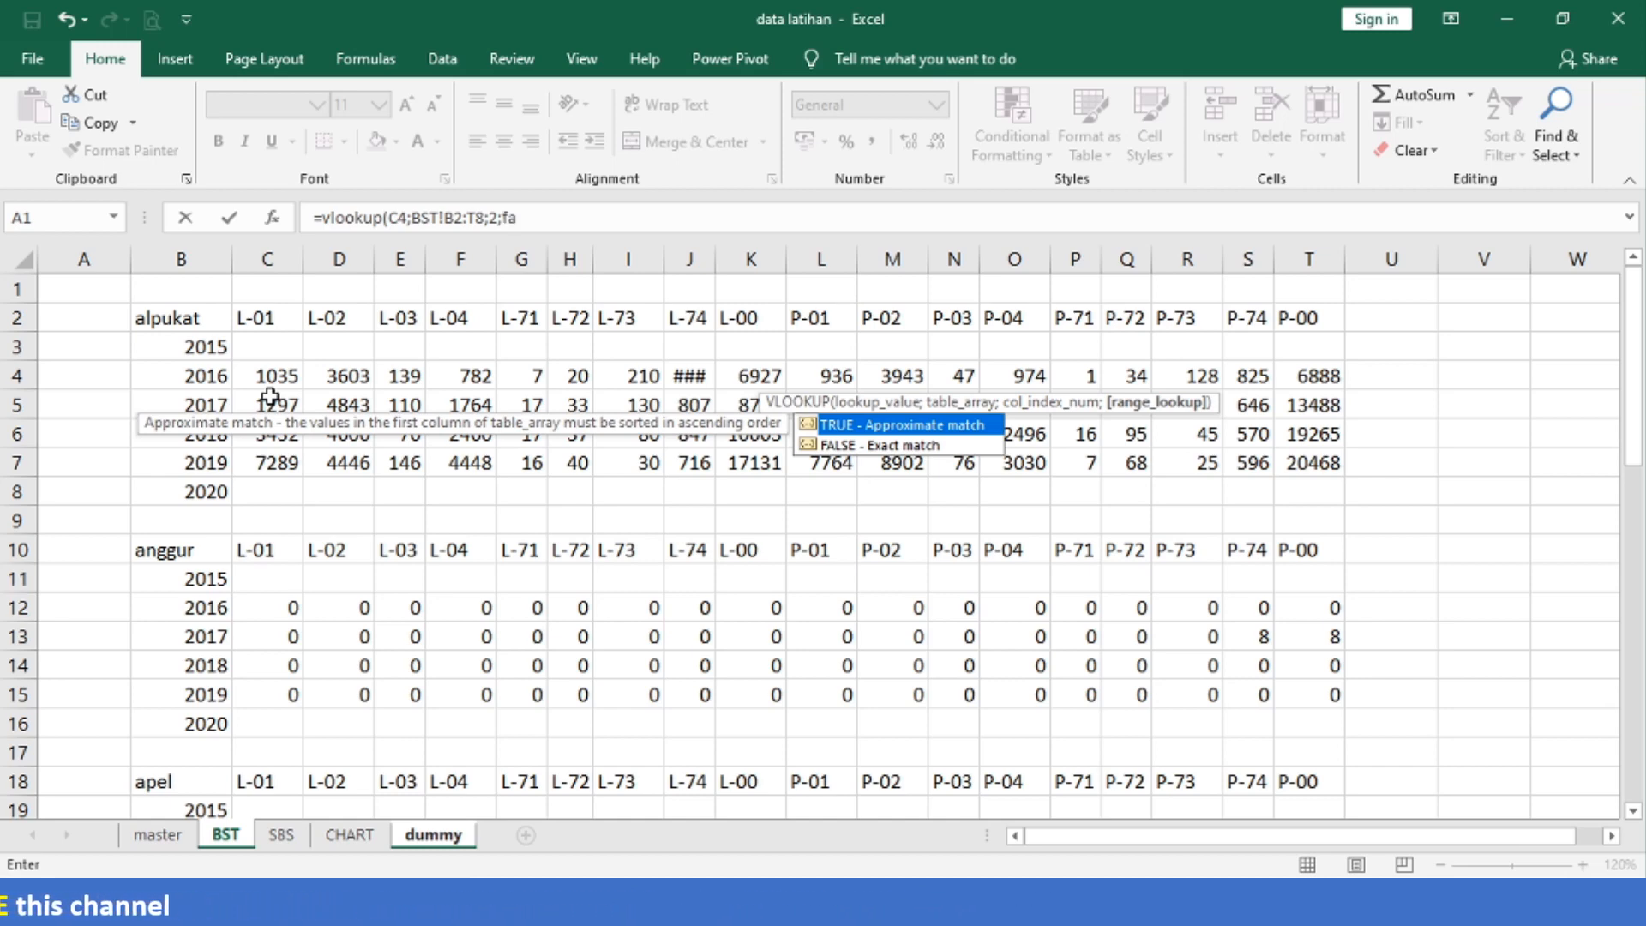
pyautogui.write(')')
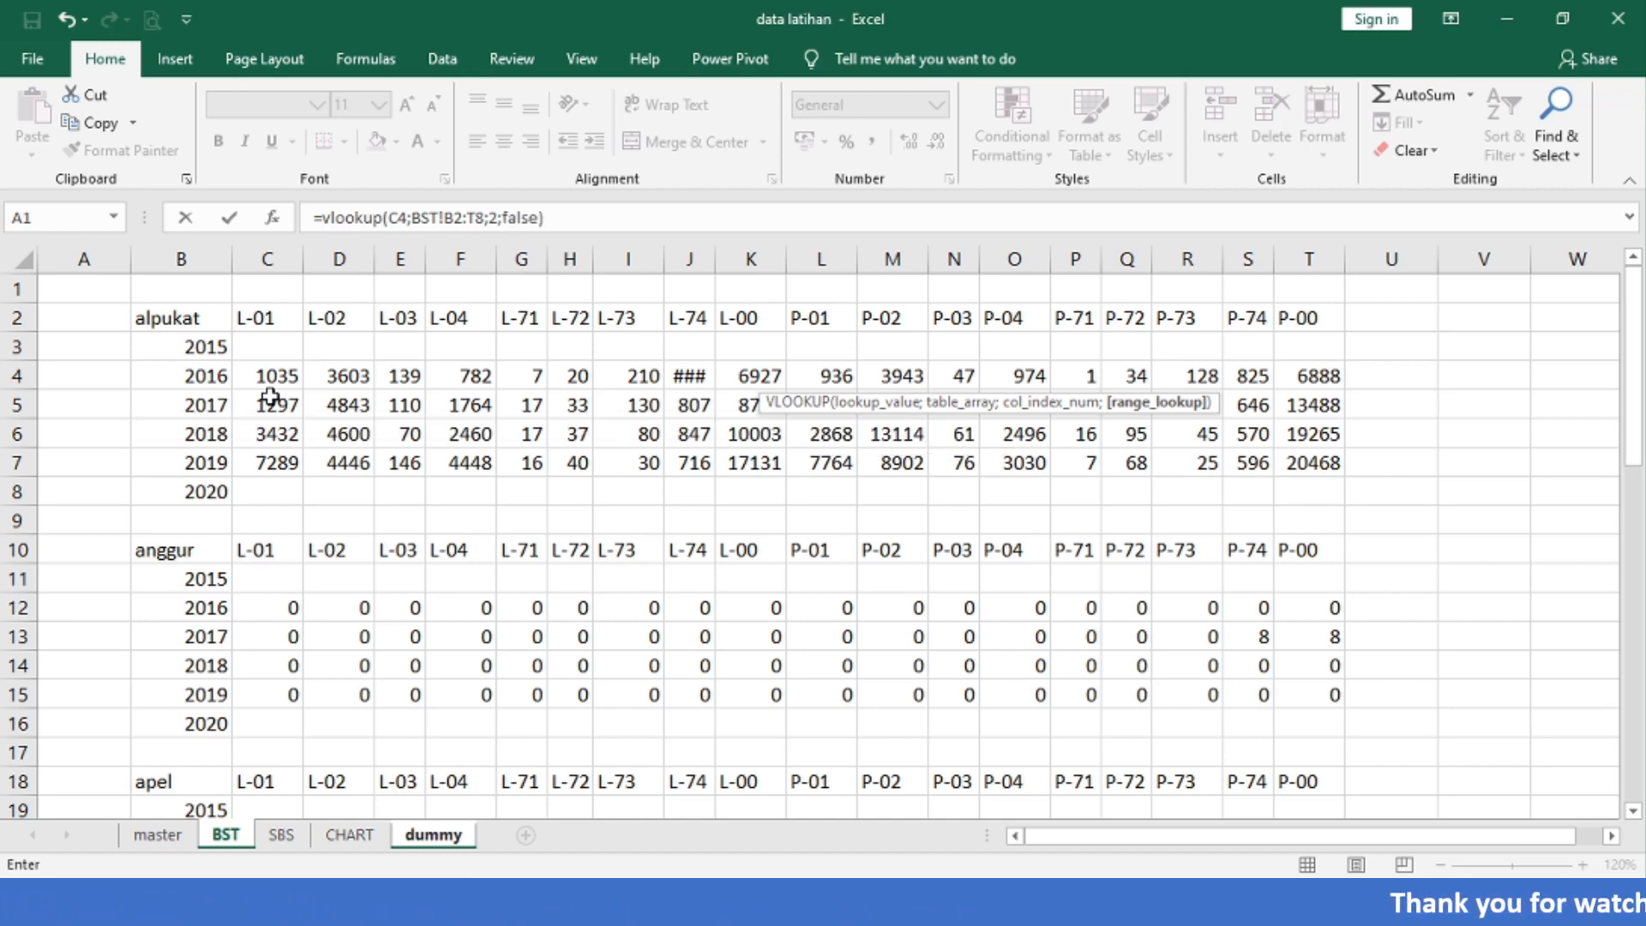
pyautogui.press('Return')
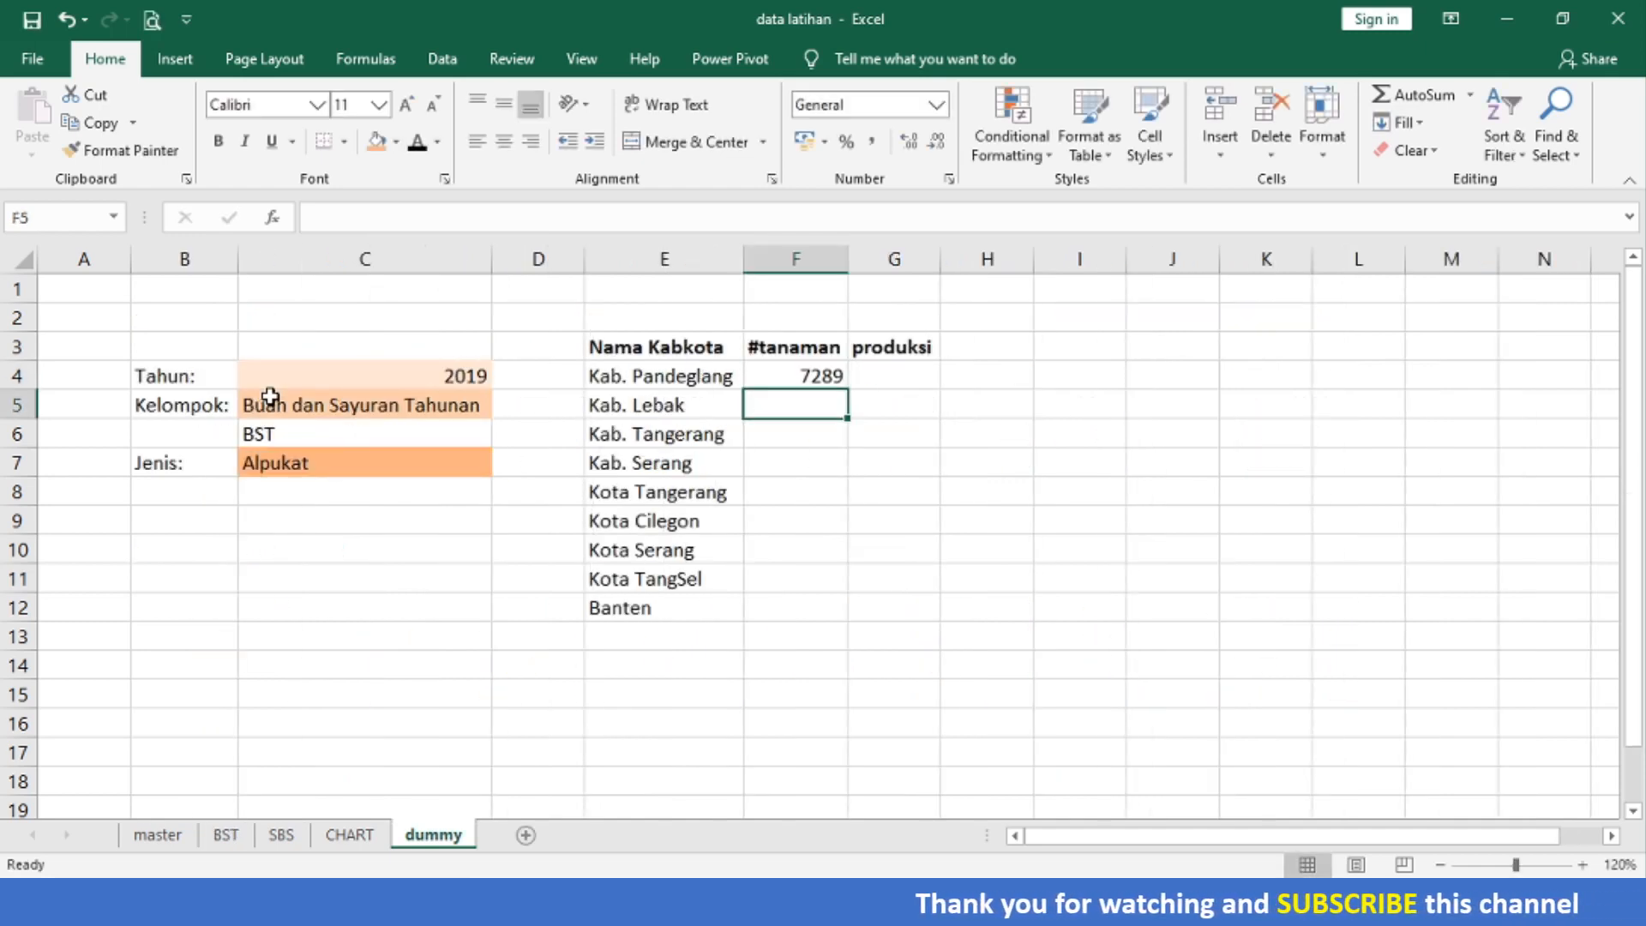
pyautogui.press('Up')
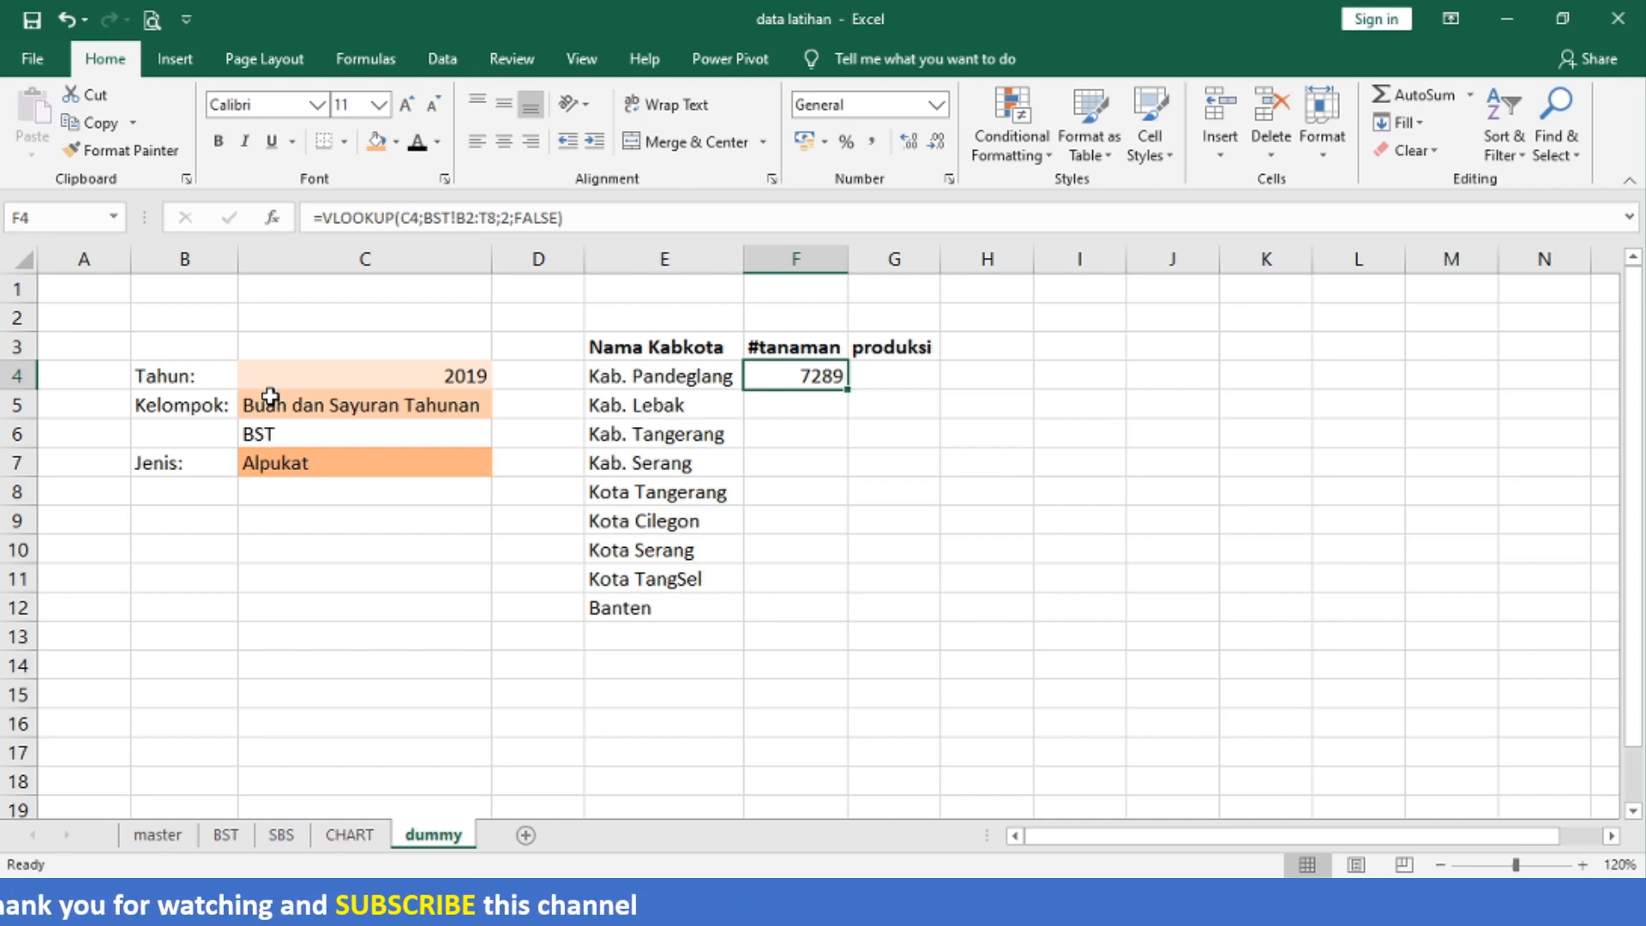
# - Set Tahun in C4 to 2018 to test the year lookup in F4
pyautogui.click(357, 372)
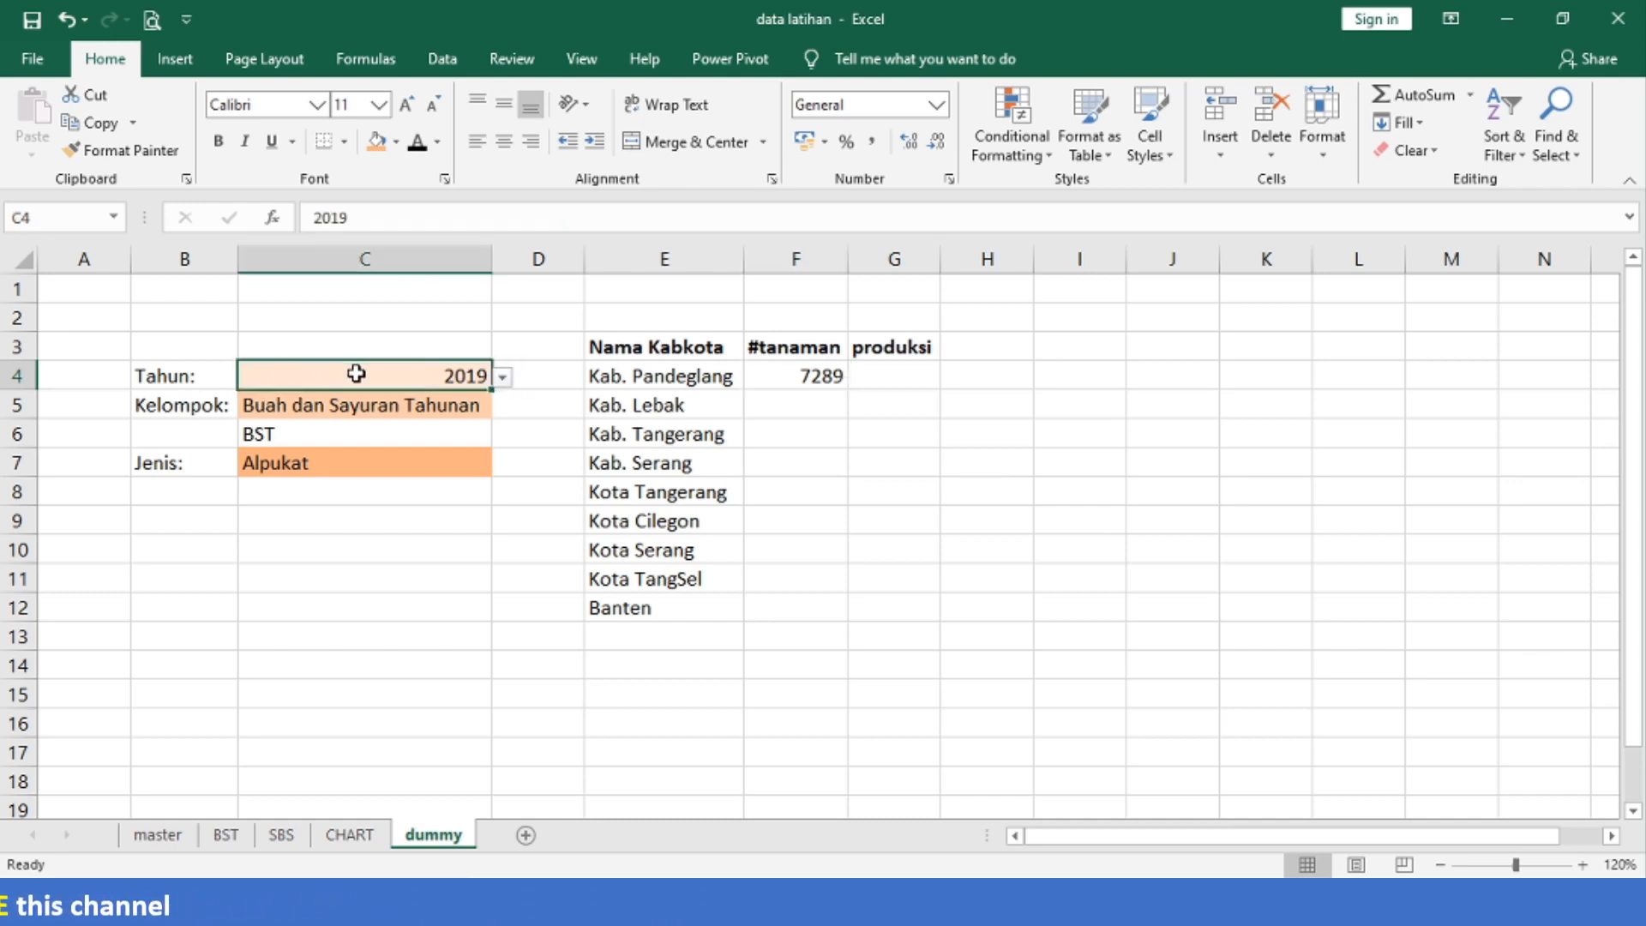
pyautogui.click(502, 377)
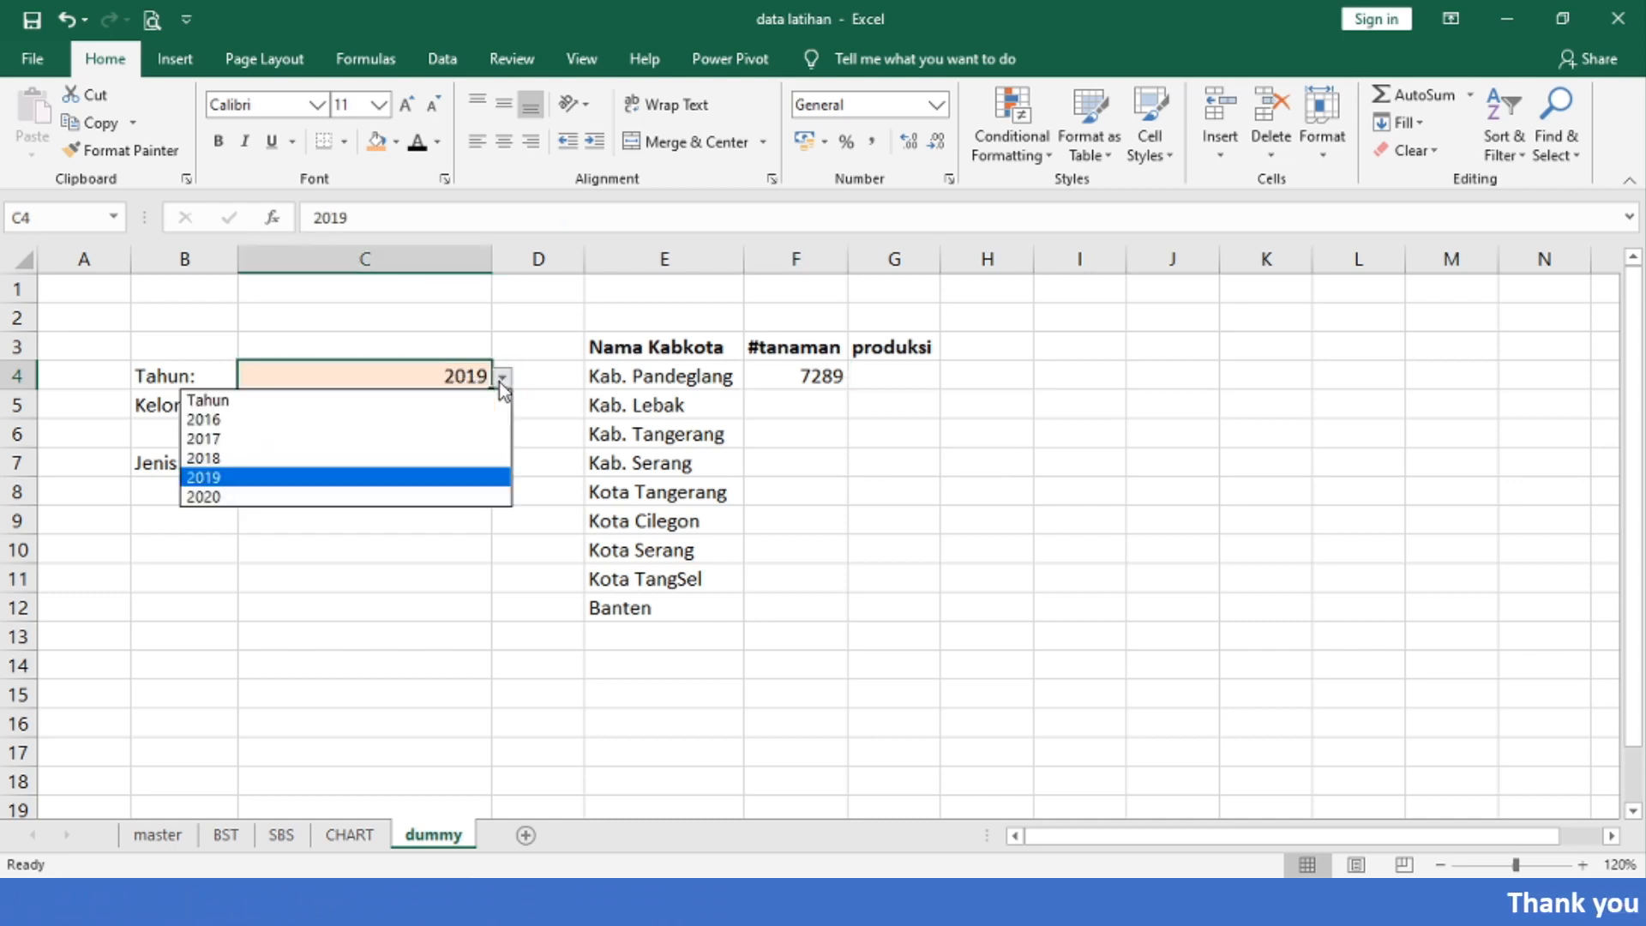
pyautogui.click(437, 459)
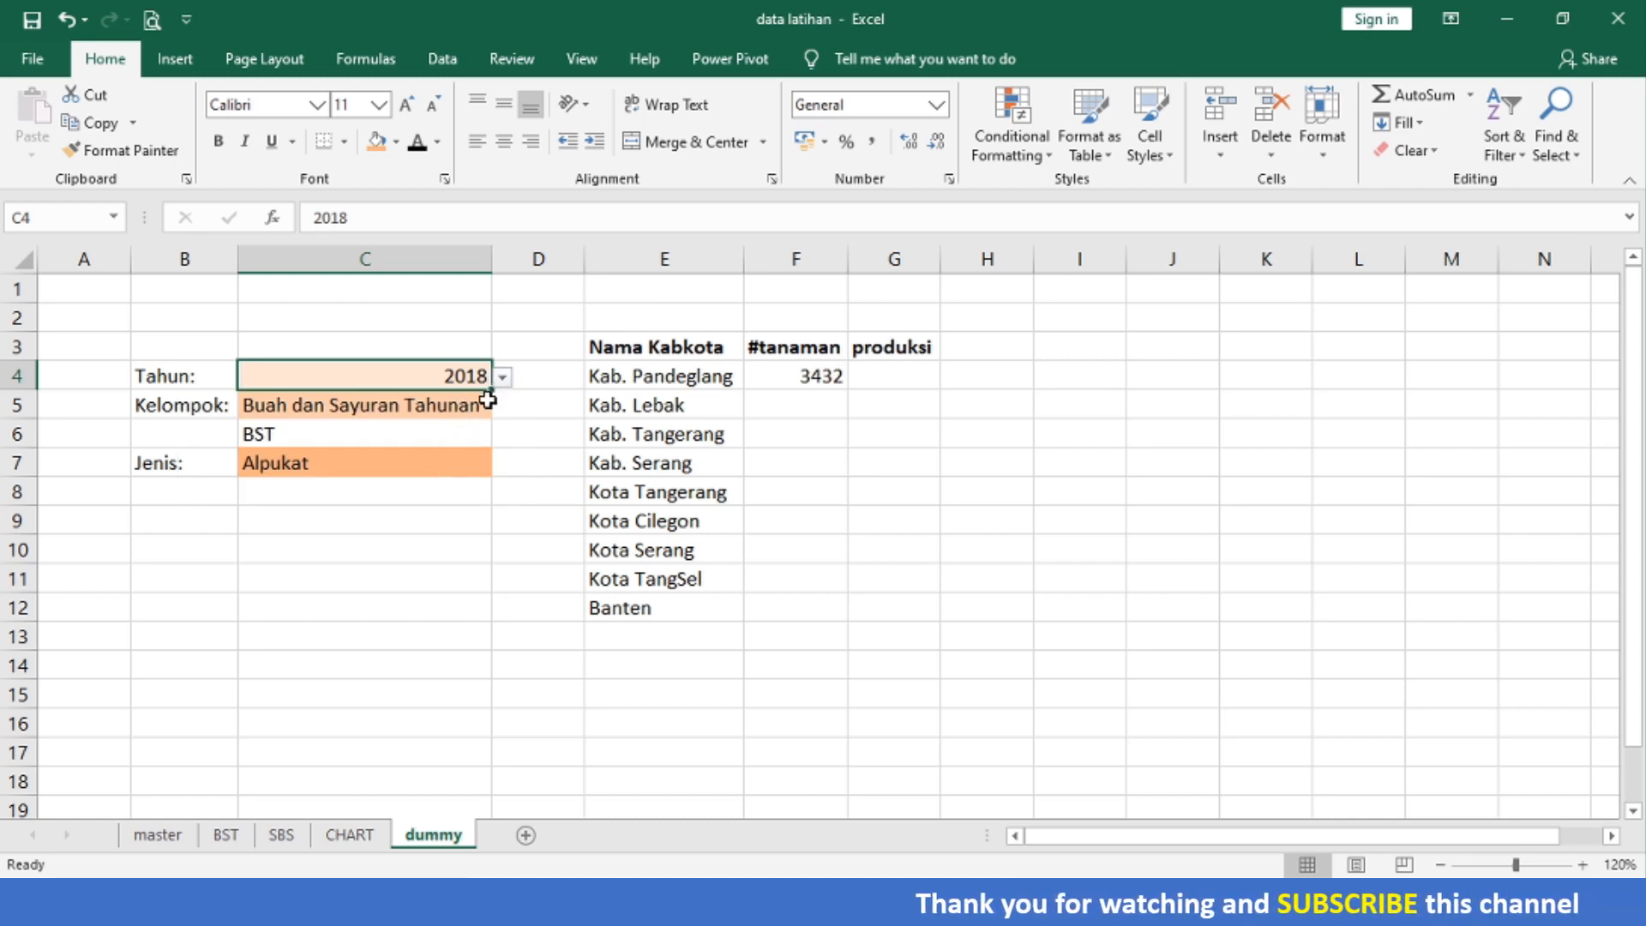
# - Set Kelompok to Buah dan Sayuran Semusim and Jenis to Bawang Merah to test whether F4 responds to them
pyautogui.click(478, 405)
pyautogui.click(502, 406)
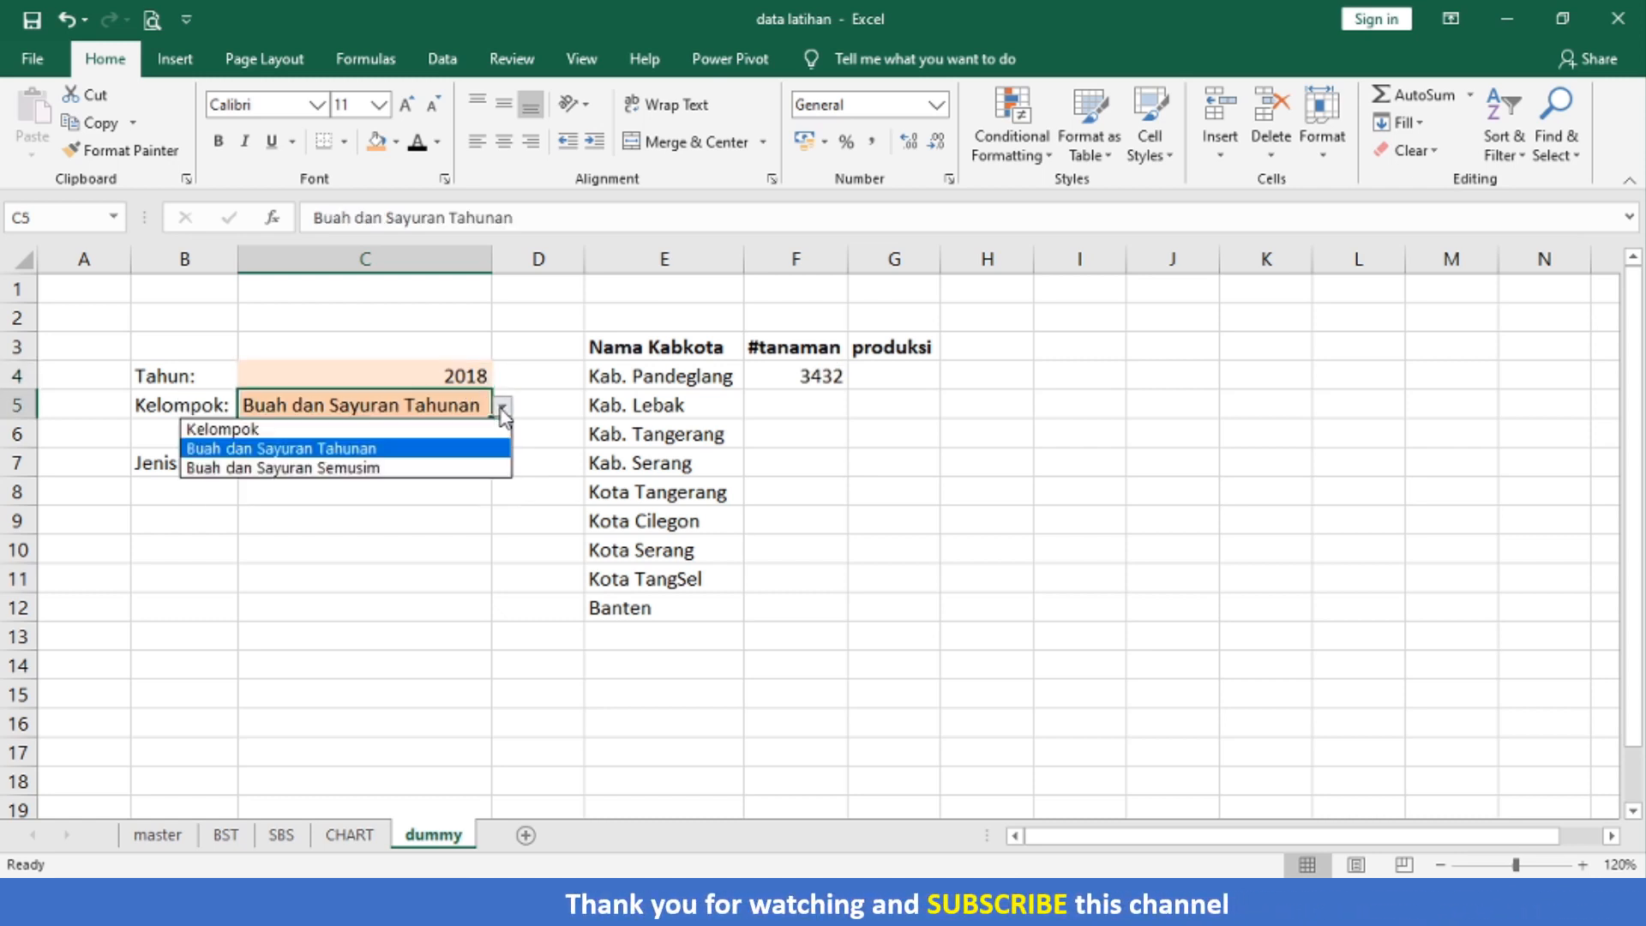
pyautogui.click(473, 466)
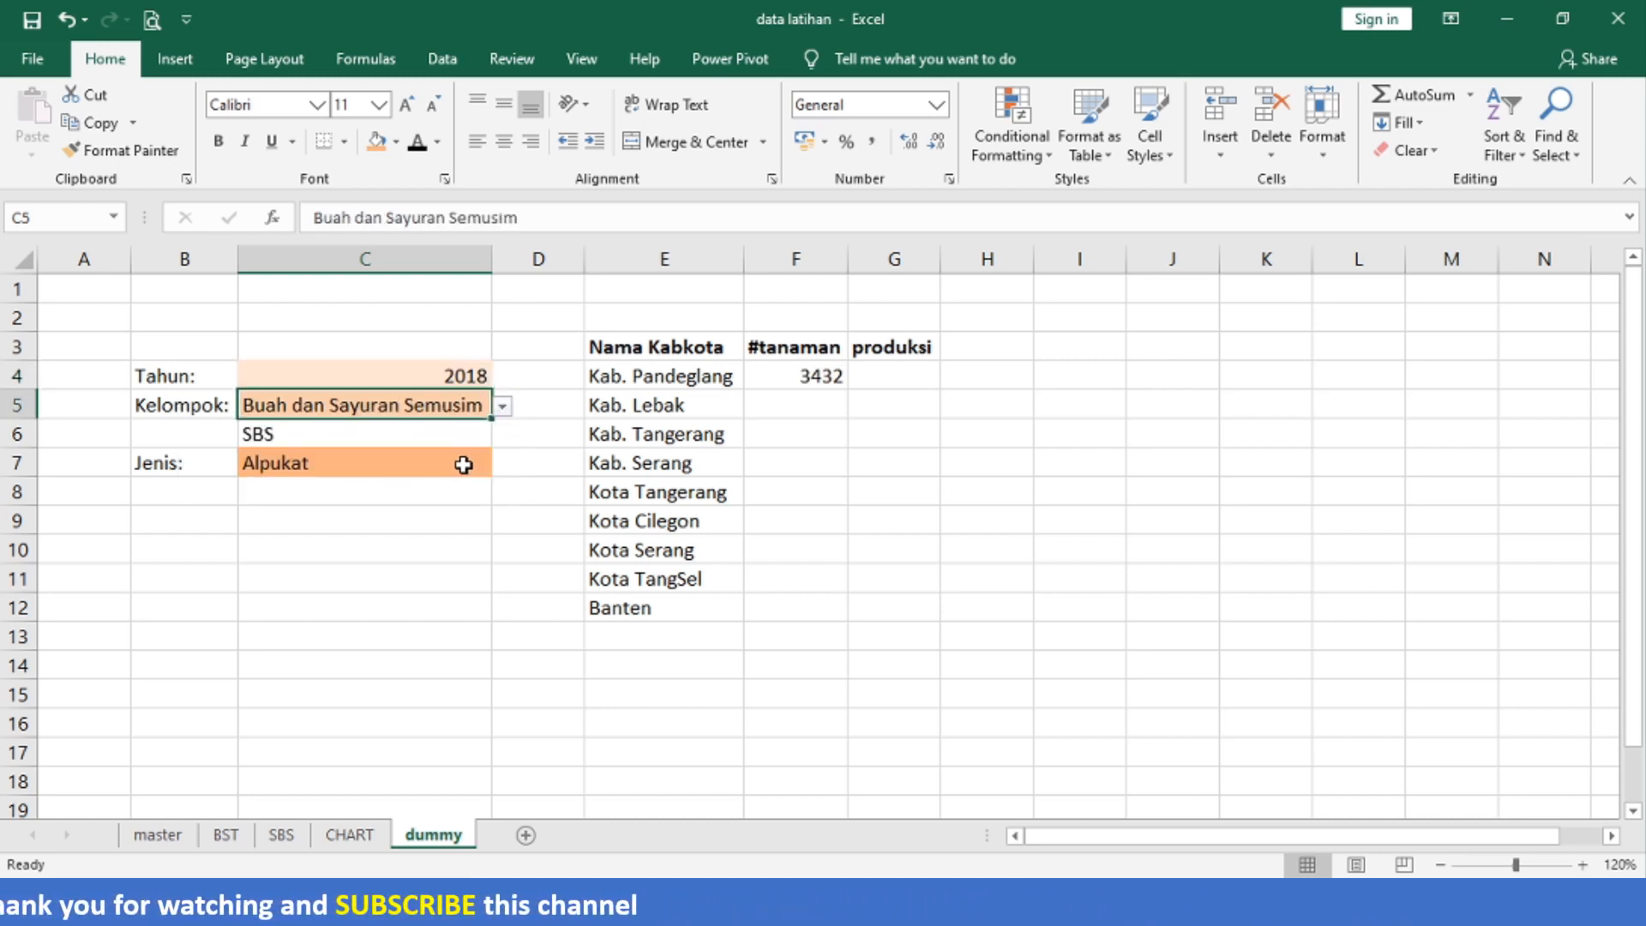
pyautogui.click(484, 463)
pyautogui.click(504, 467)
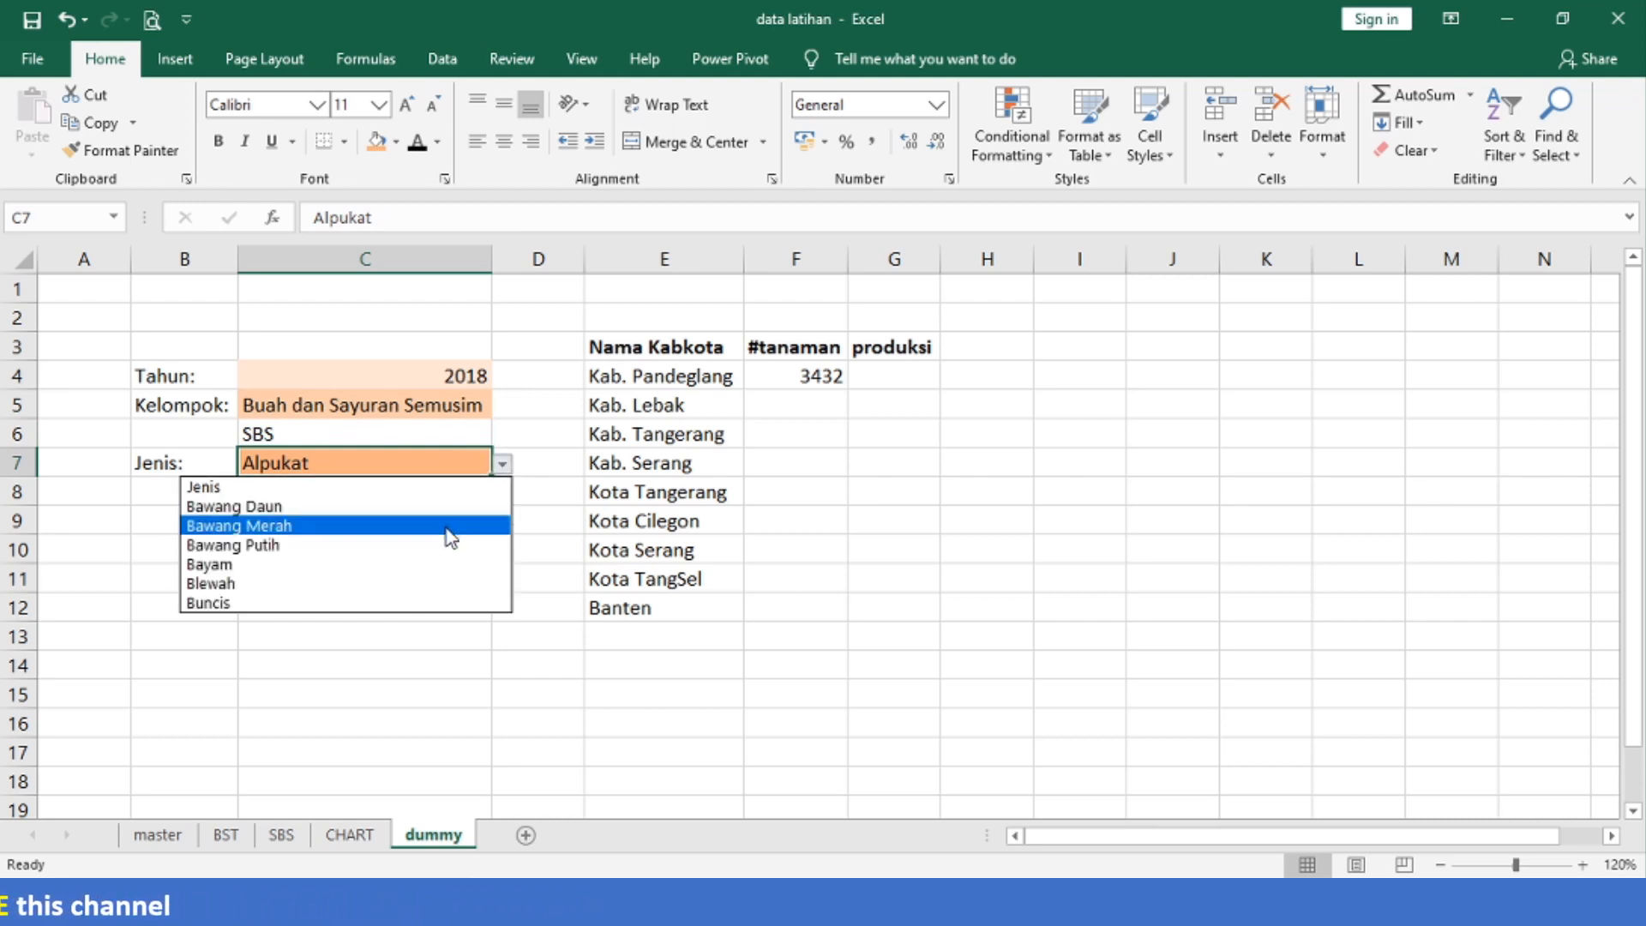
pyautogui.click(445, 527)
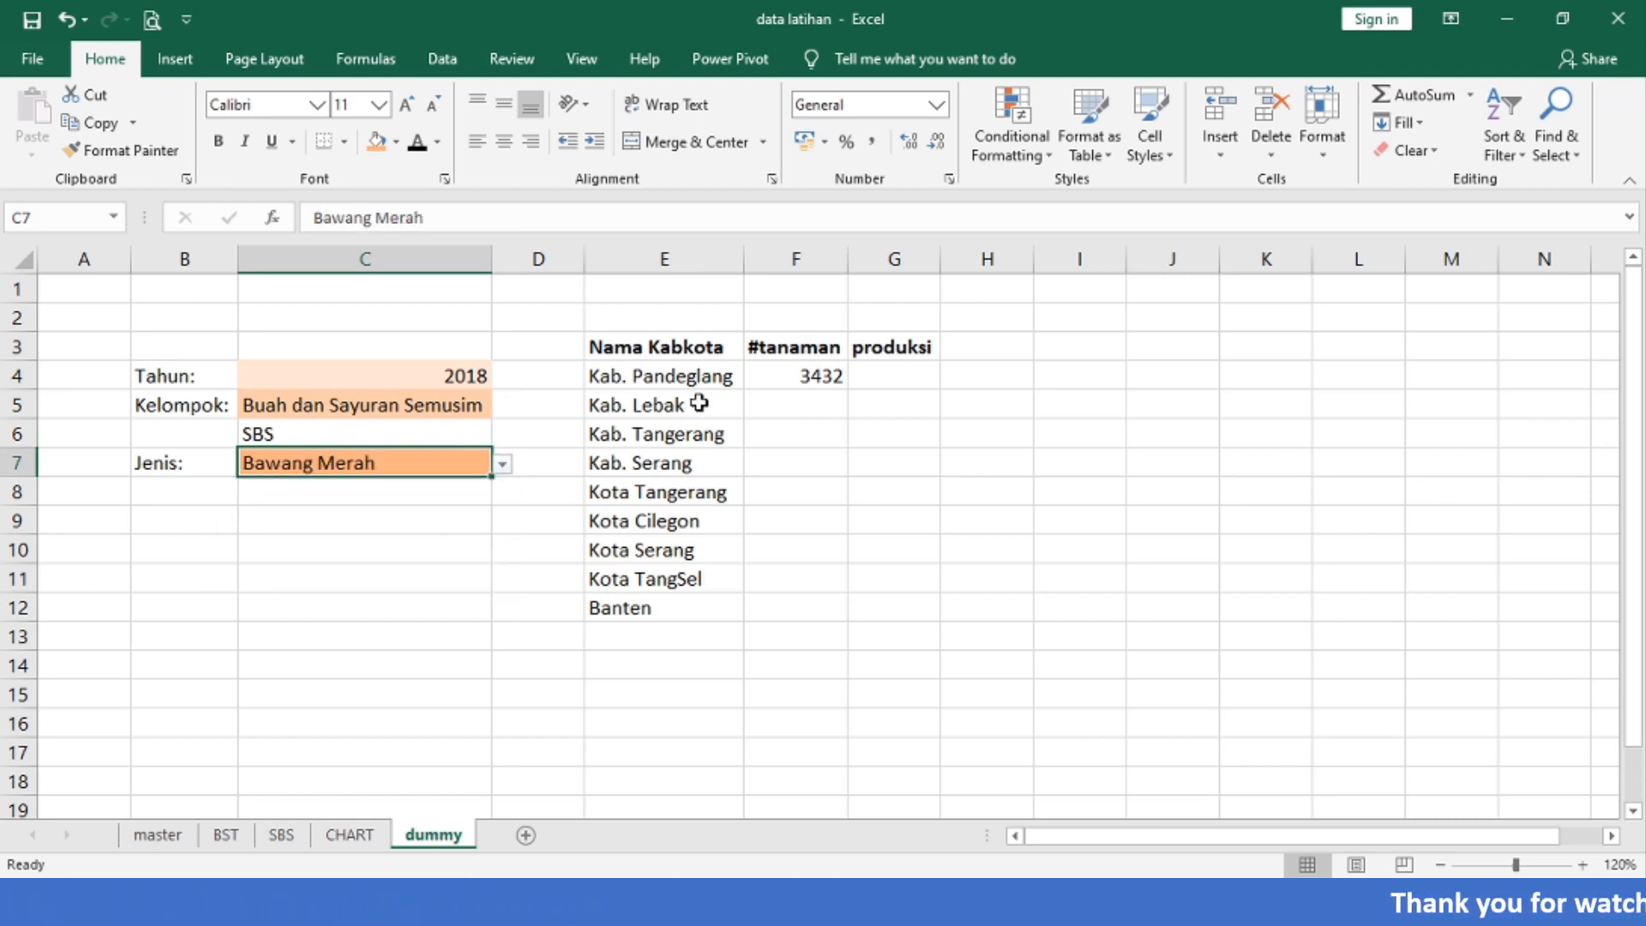
# - Set Tahun in C4 back to 2019
pyautogui.click(469, 381)
pyautogui.click(501, 378)
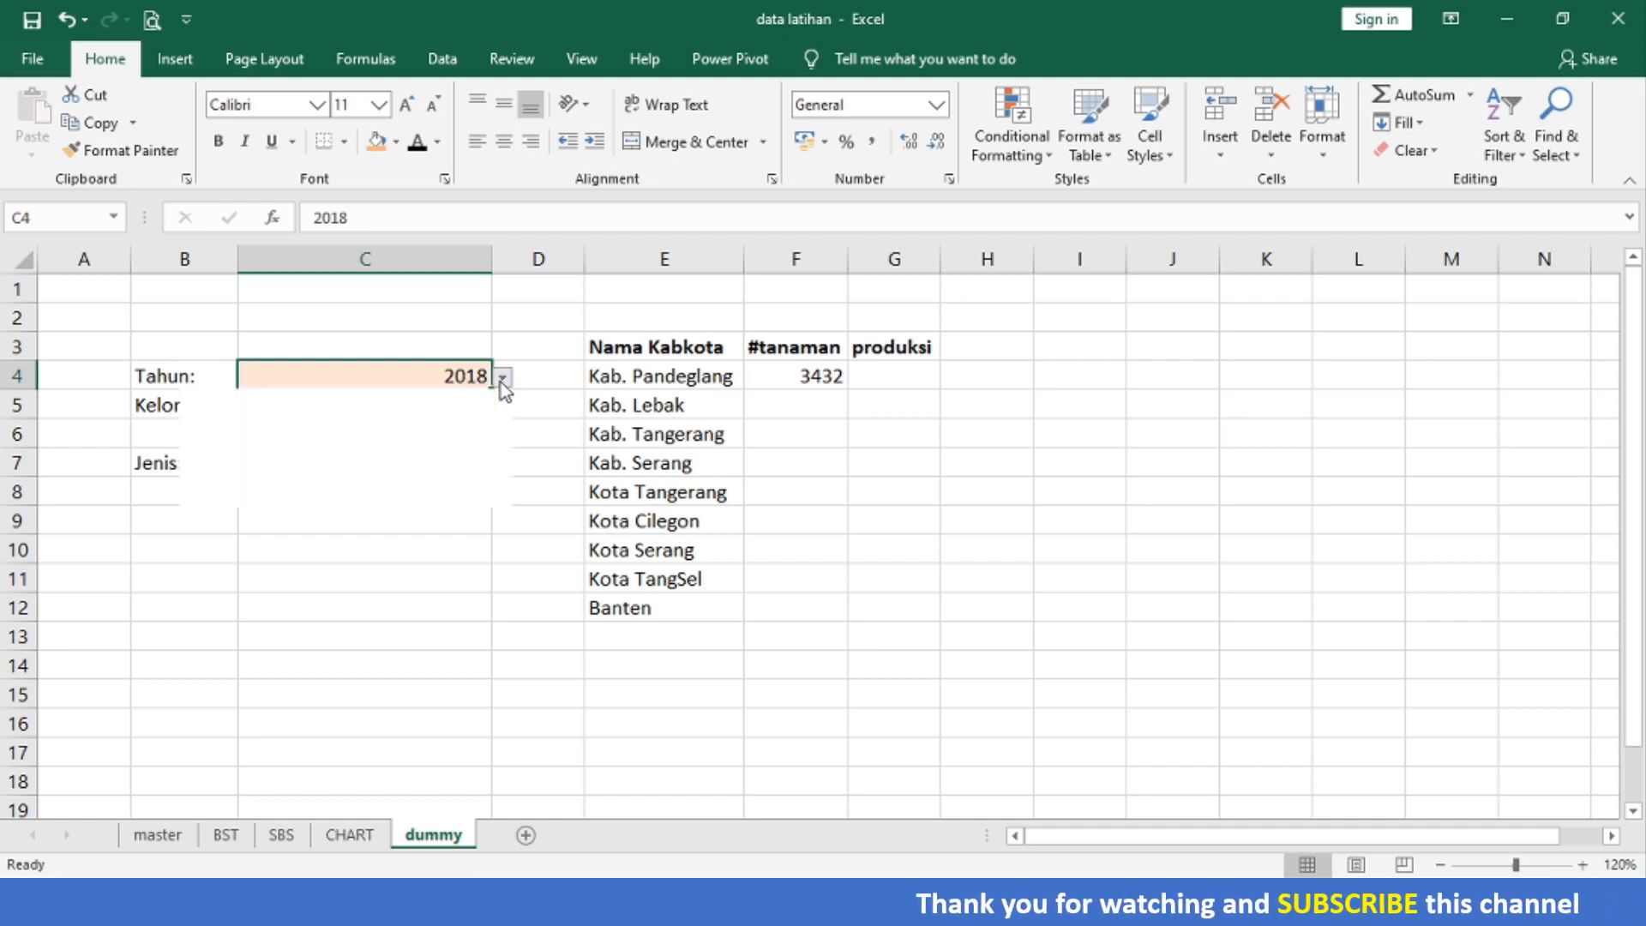
pyautogui.click(469, 478)
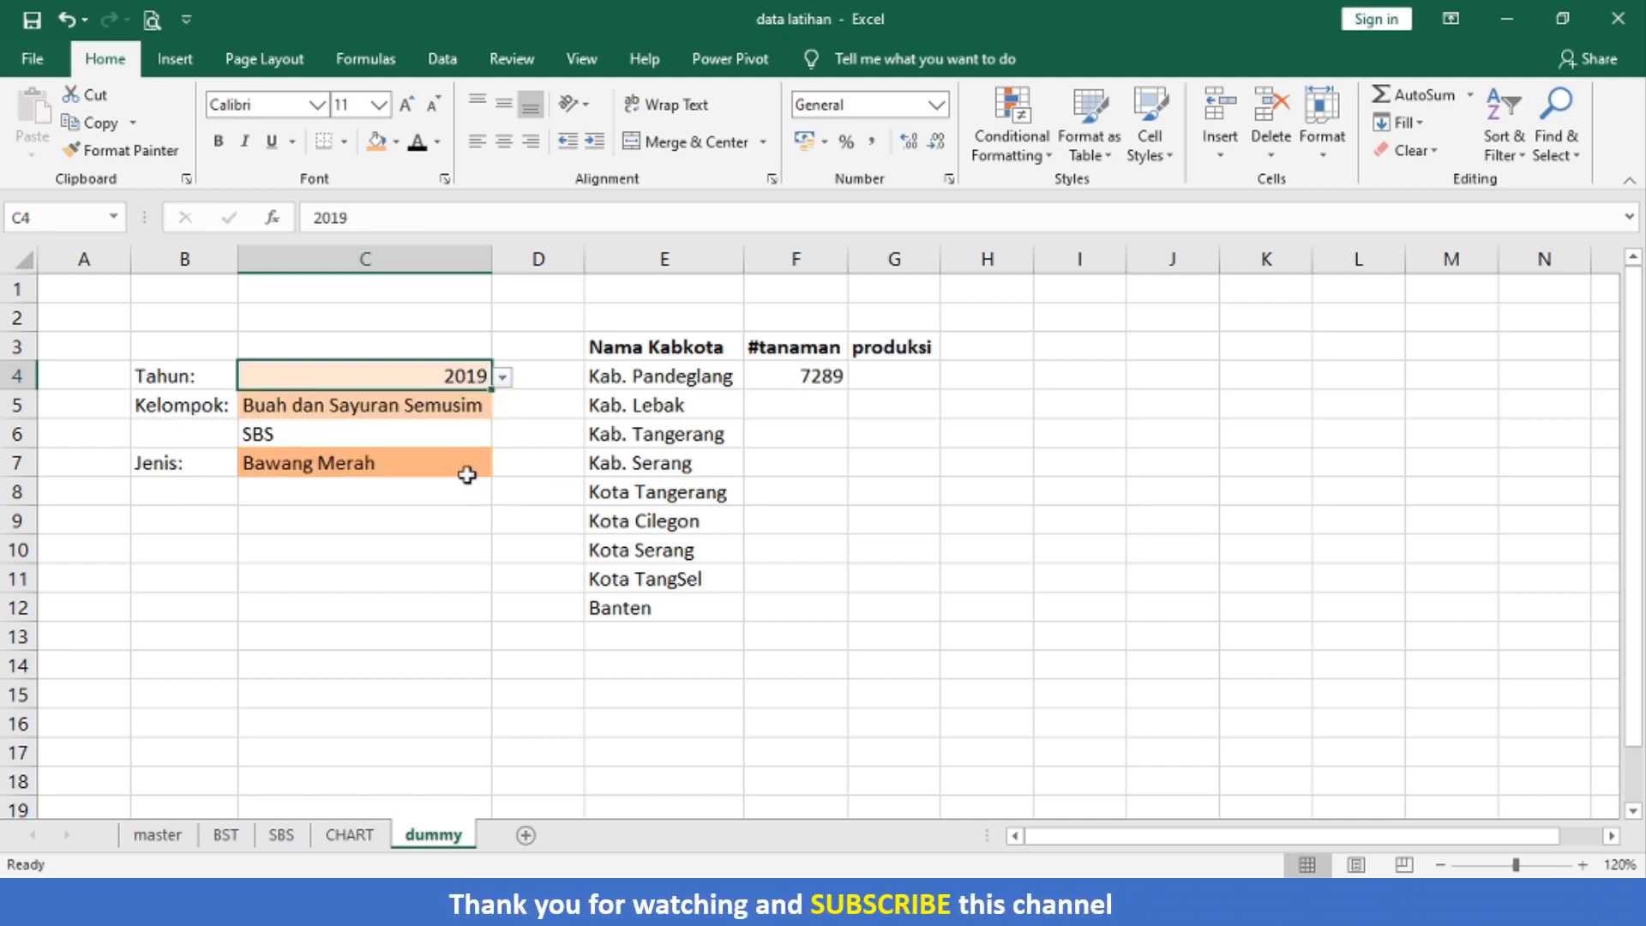
# - Set Kelompok back to Buah dan Sayuran Tahunan and Jenis back to Alpukat
pyautogui.click(469, 404)
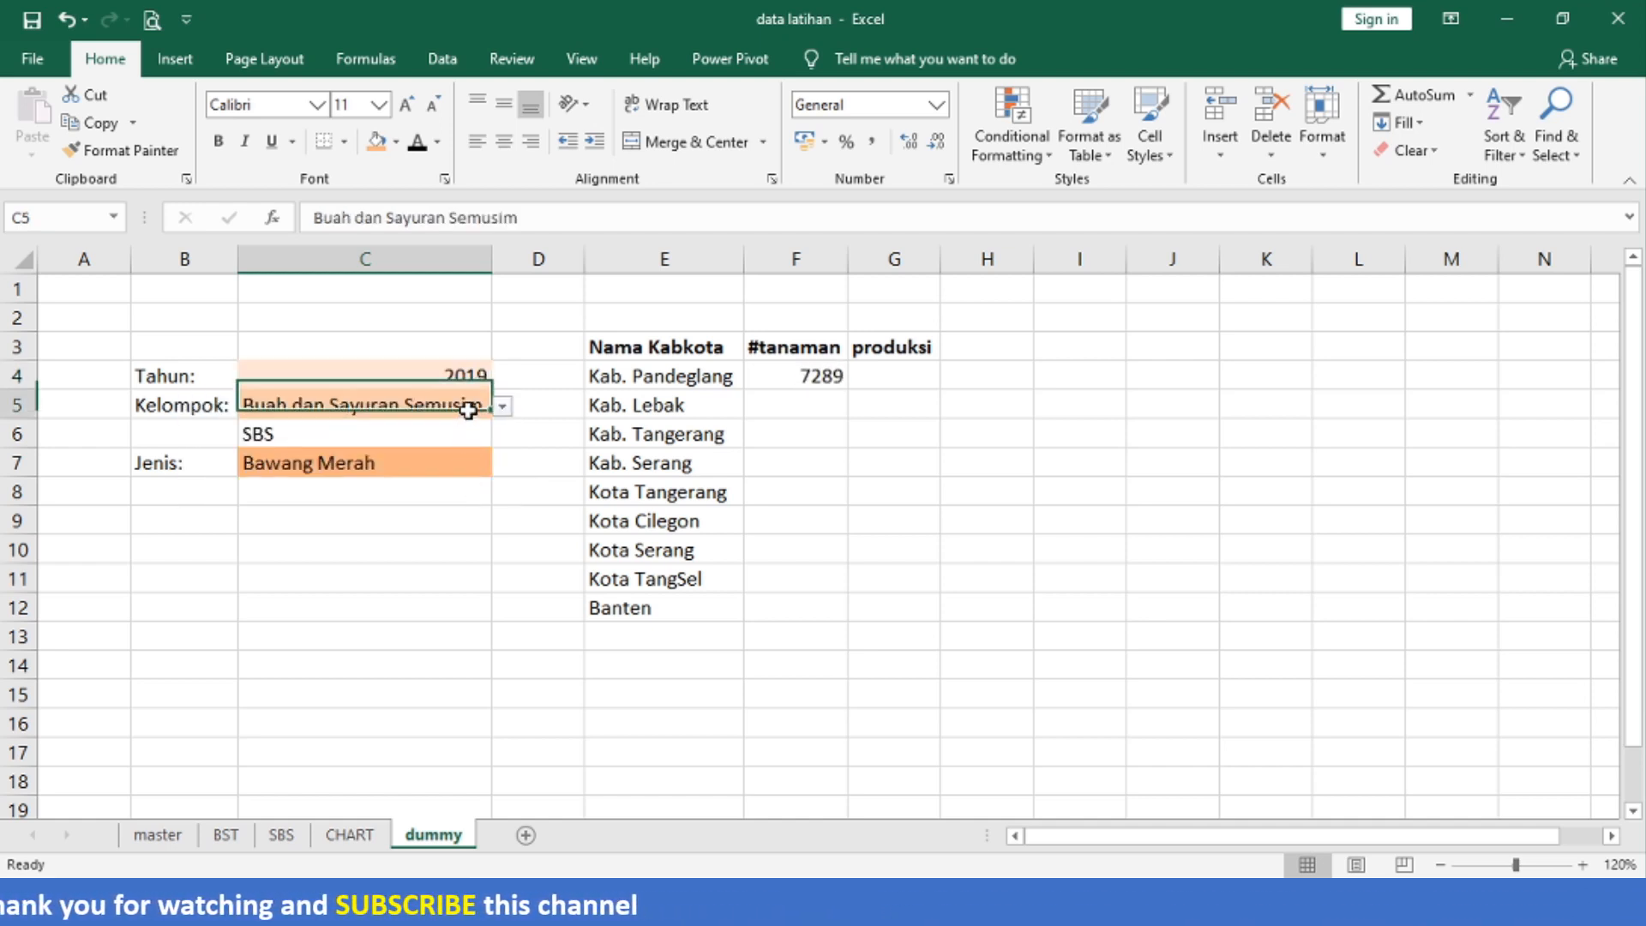
pyautogui.click(502, 406)
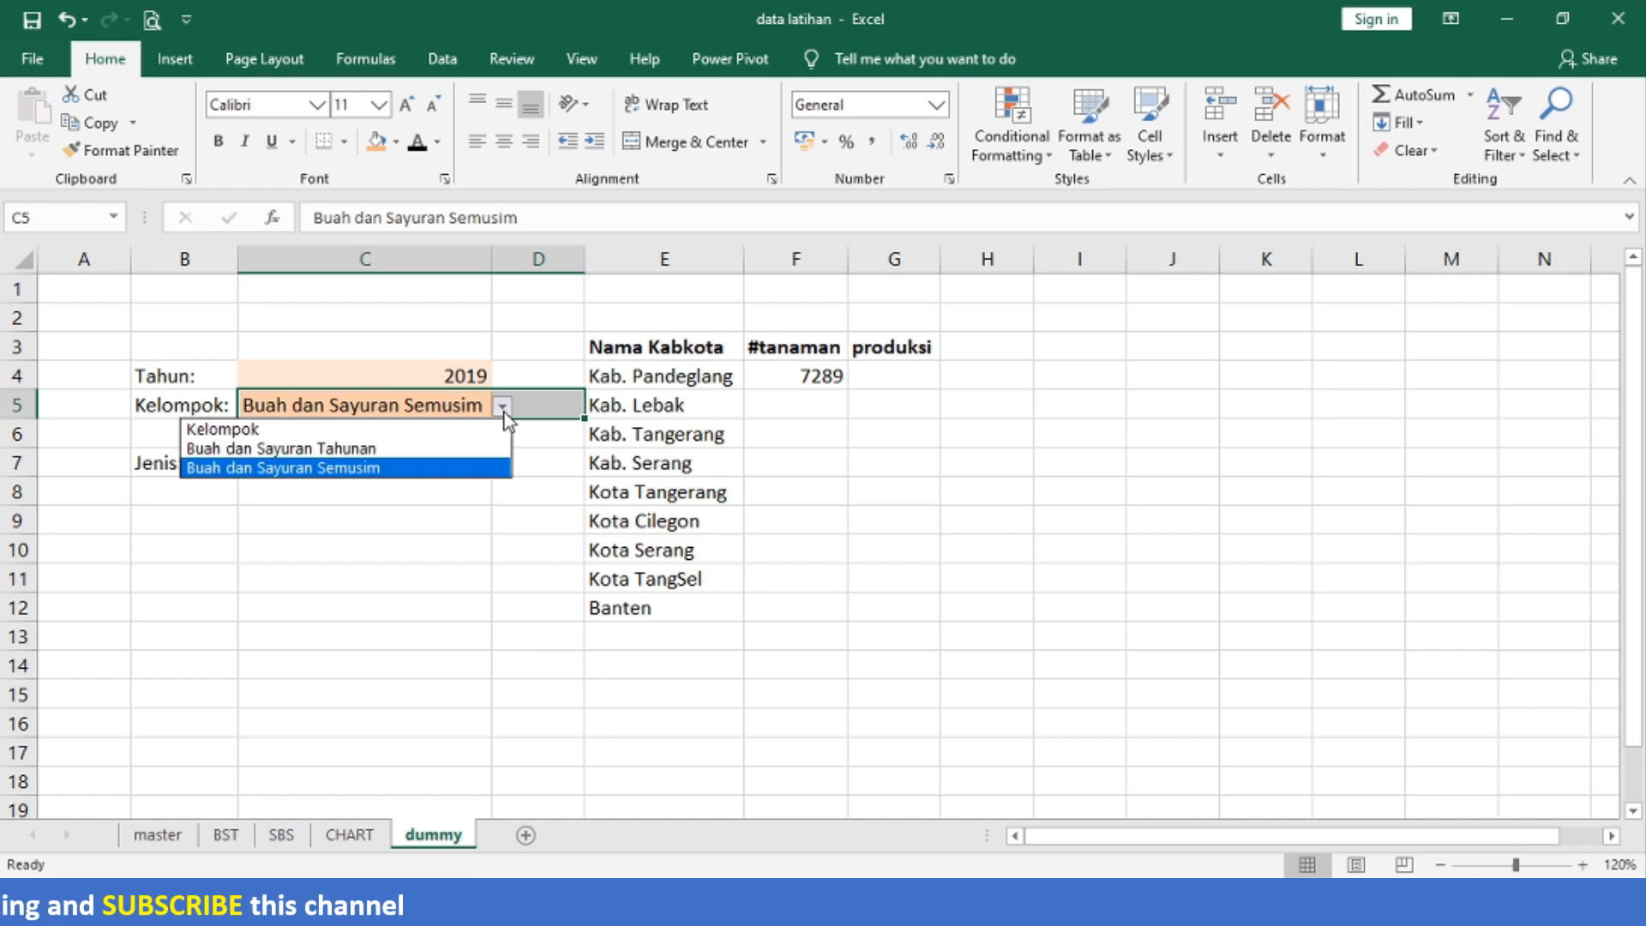
pyautogui.click(451, 448)
pyautogui.click(453, 453)
pyautogui.click(502, 464)
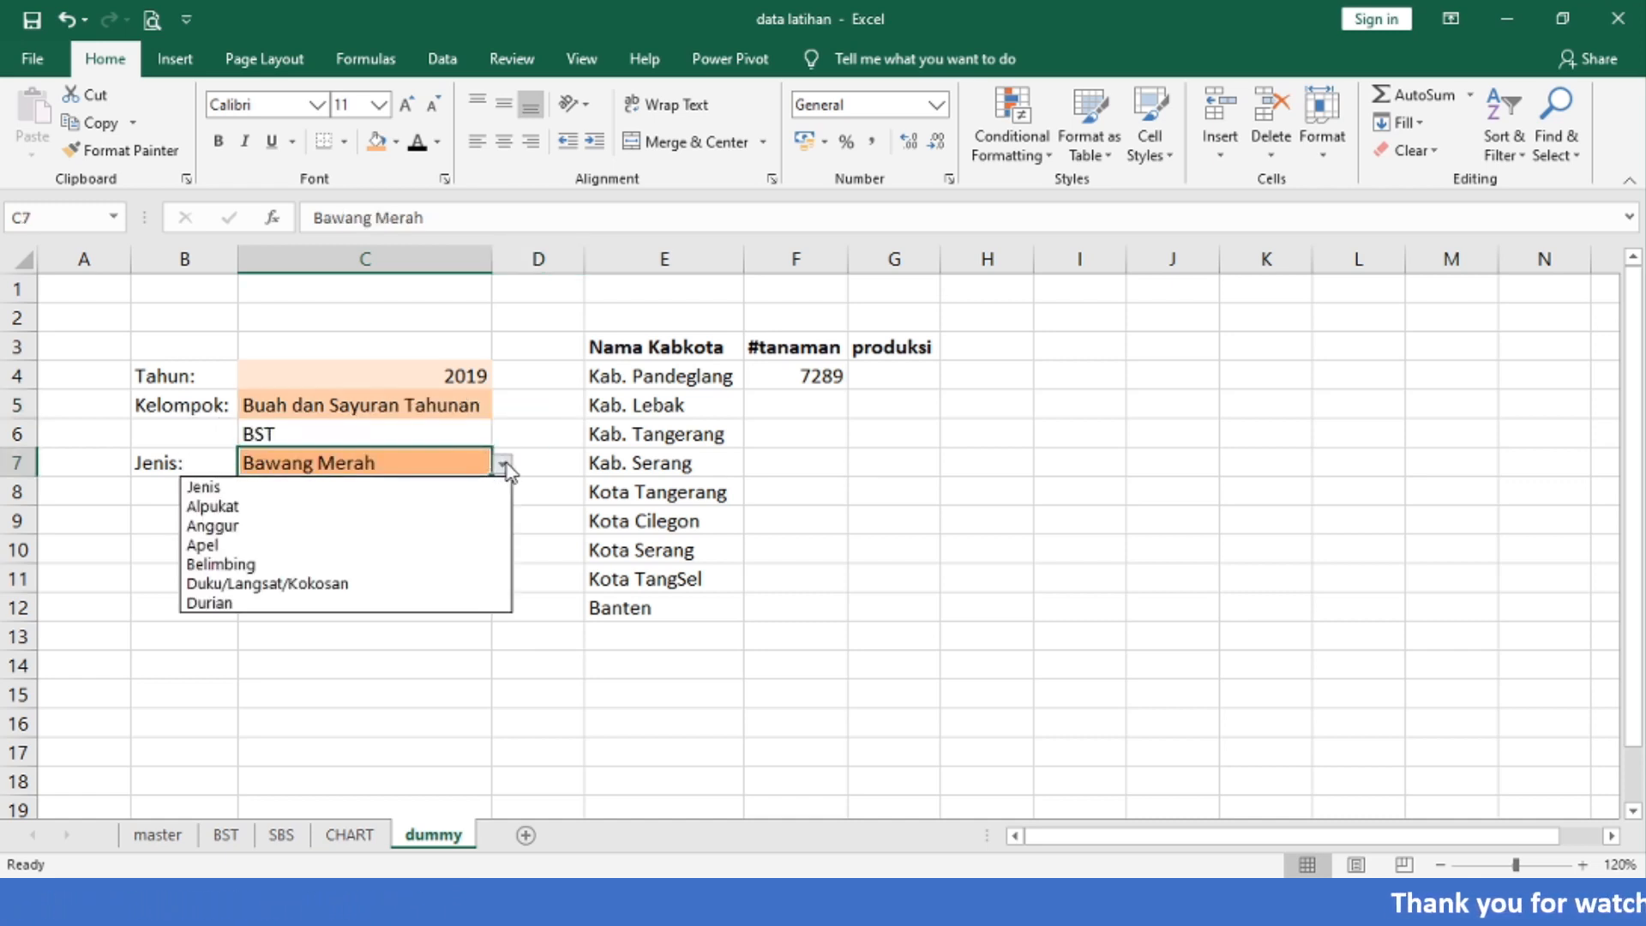
pyautogui.click(482, 509)
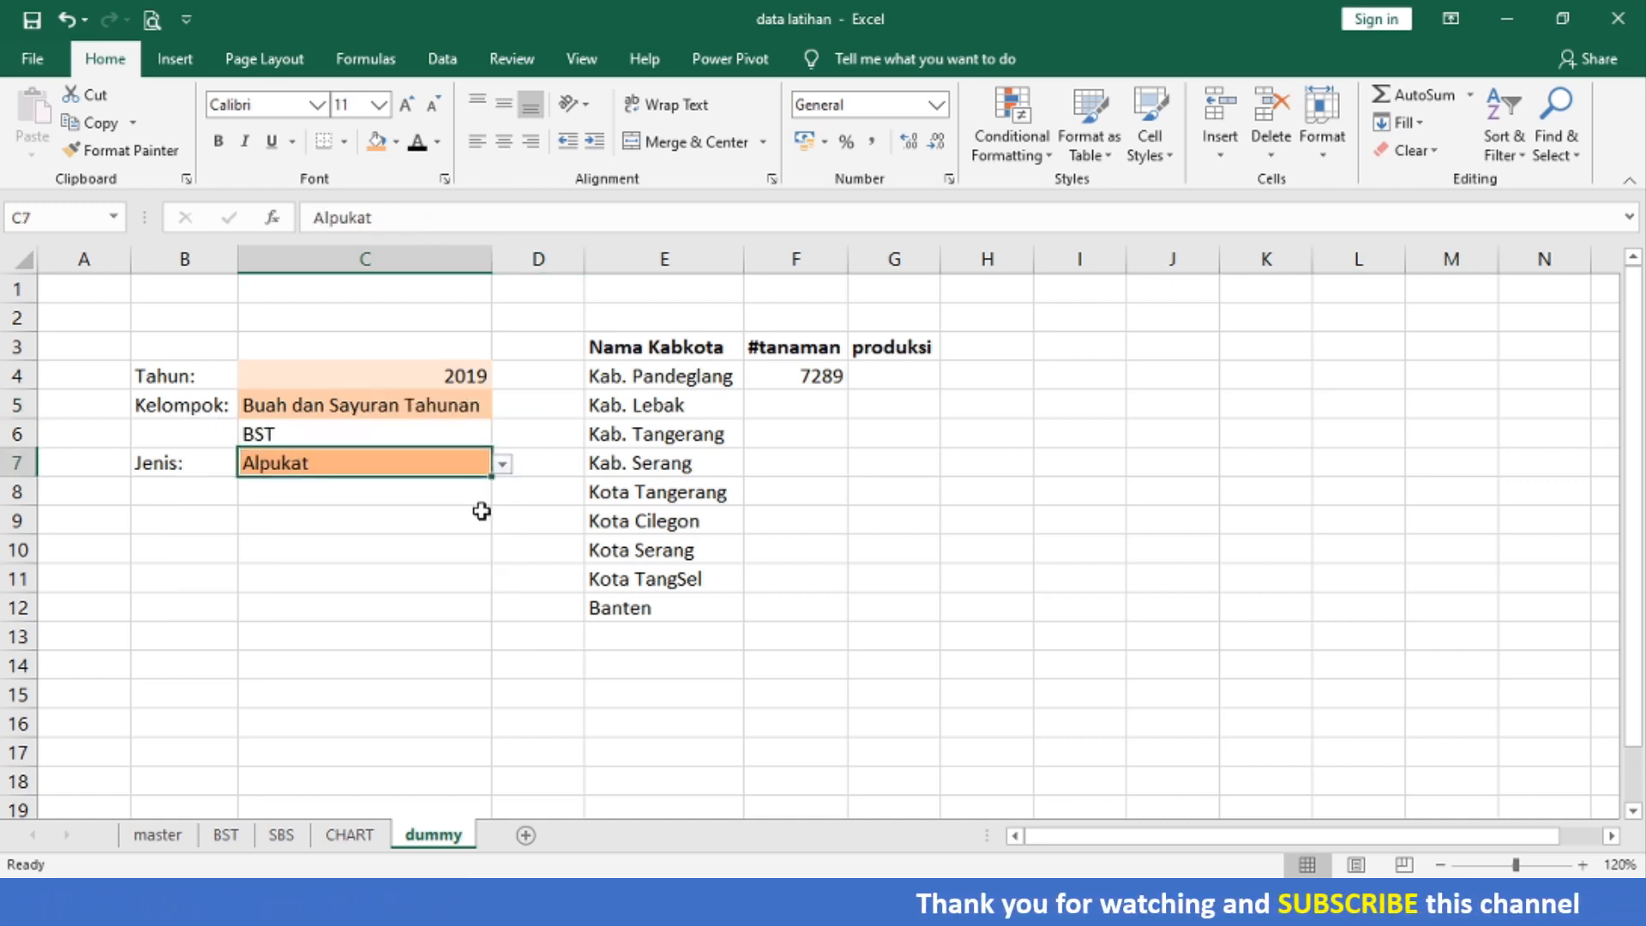
# - Examine the table array argument BST!B2:T8 inside the VLOOKUP formula in F4, leaving the formula as it is
pyautogui.click(810, 377)
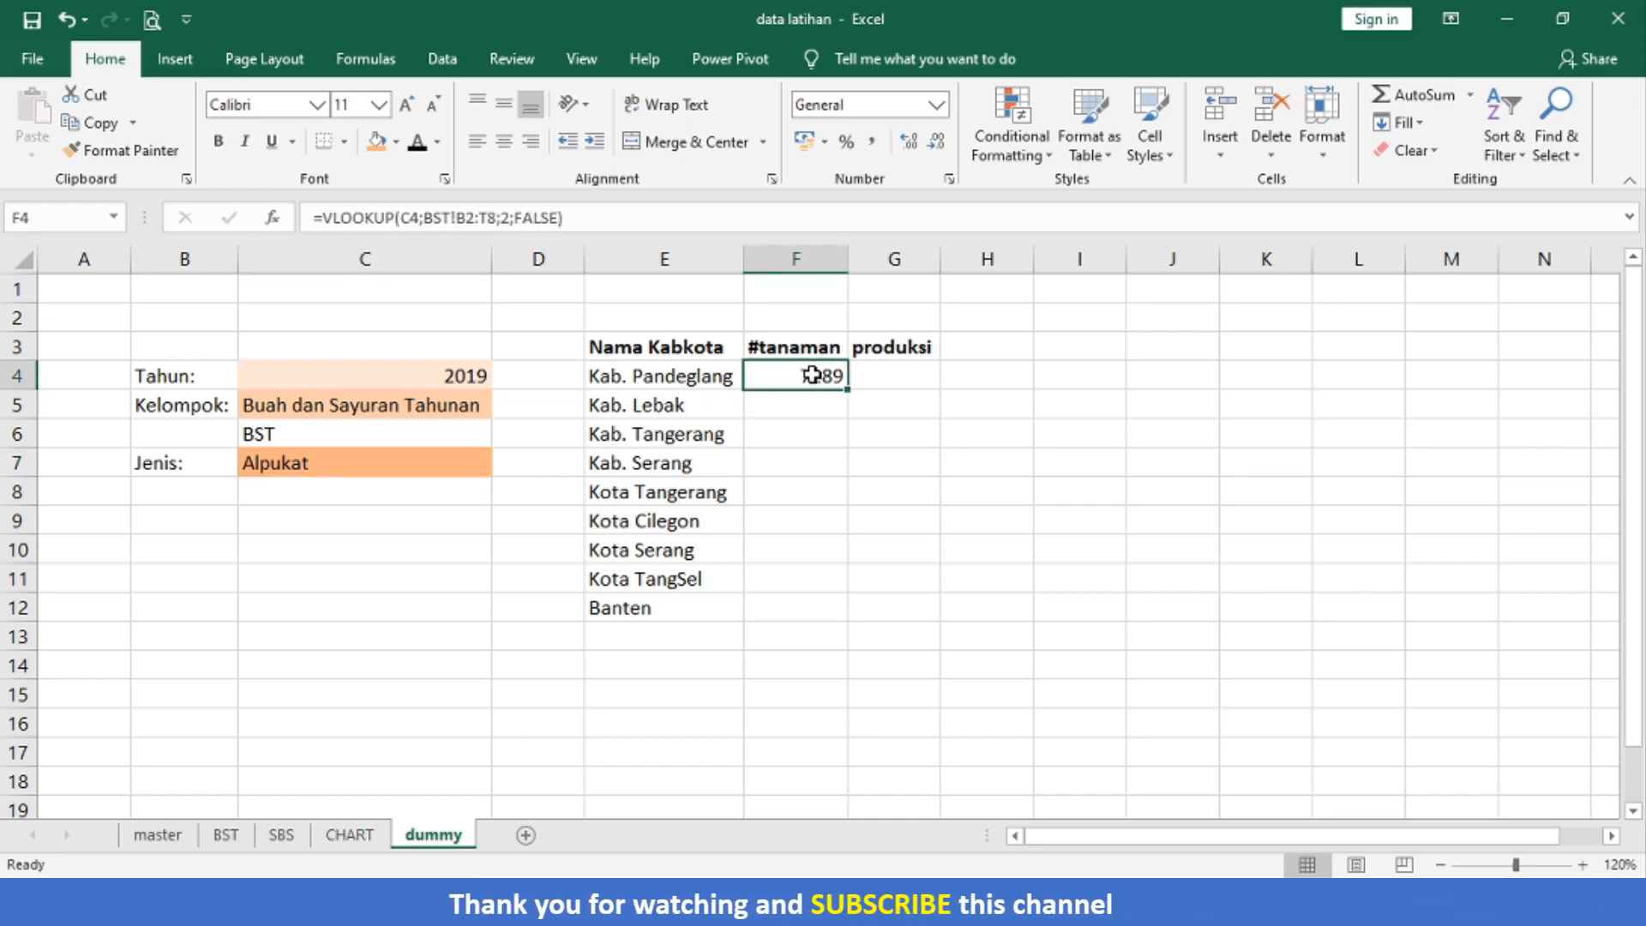
pyautogui.press('F2')
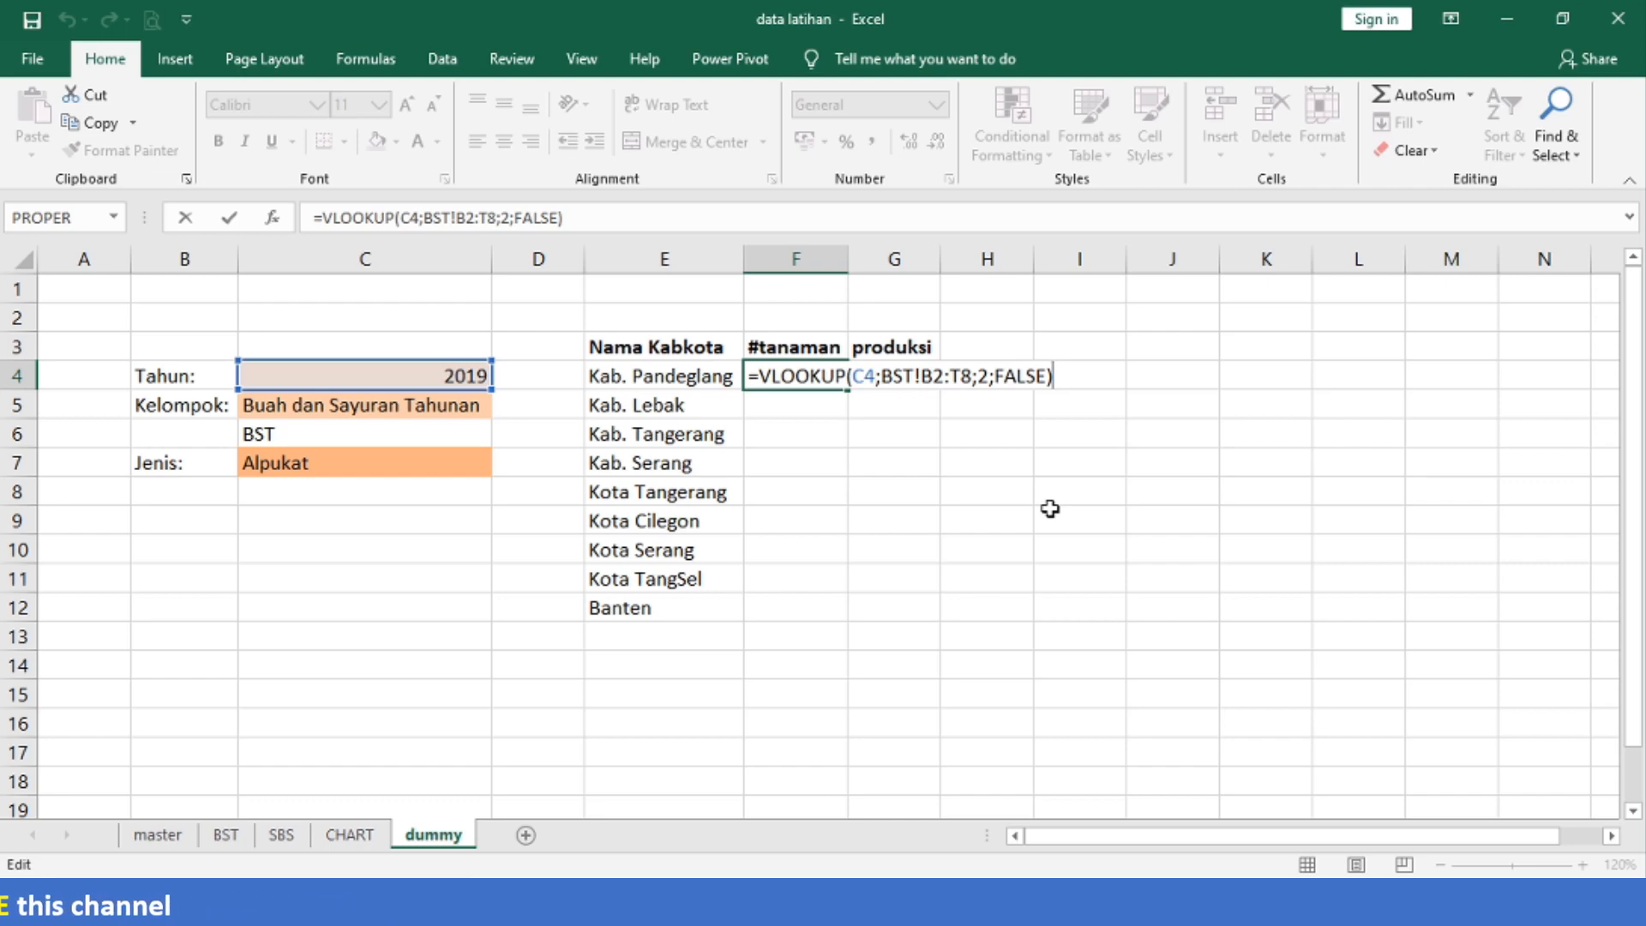
pyautogui.press('Left')
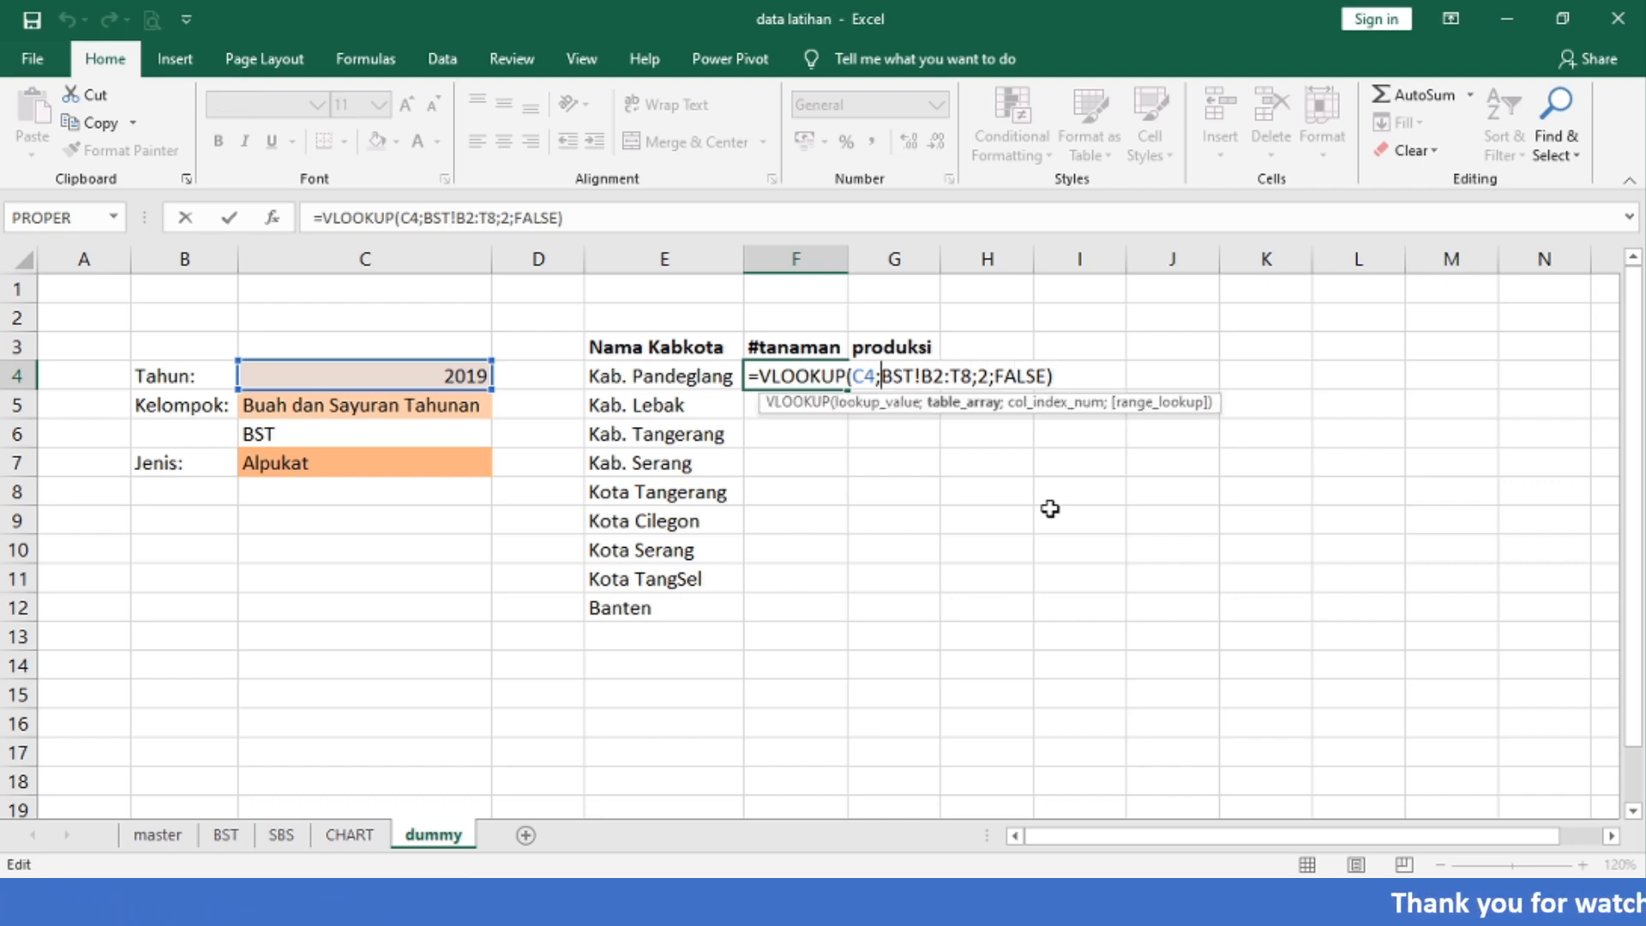
pyautogui.hotkey('shift', 'Right')
pyautogui.hotkey('shift', 'Right')
pyautogui.hotkey('shift', 'Right')
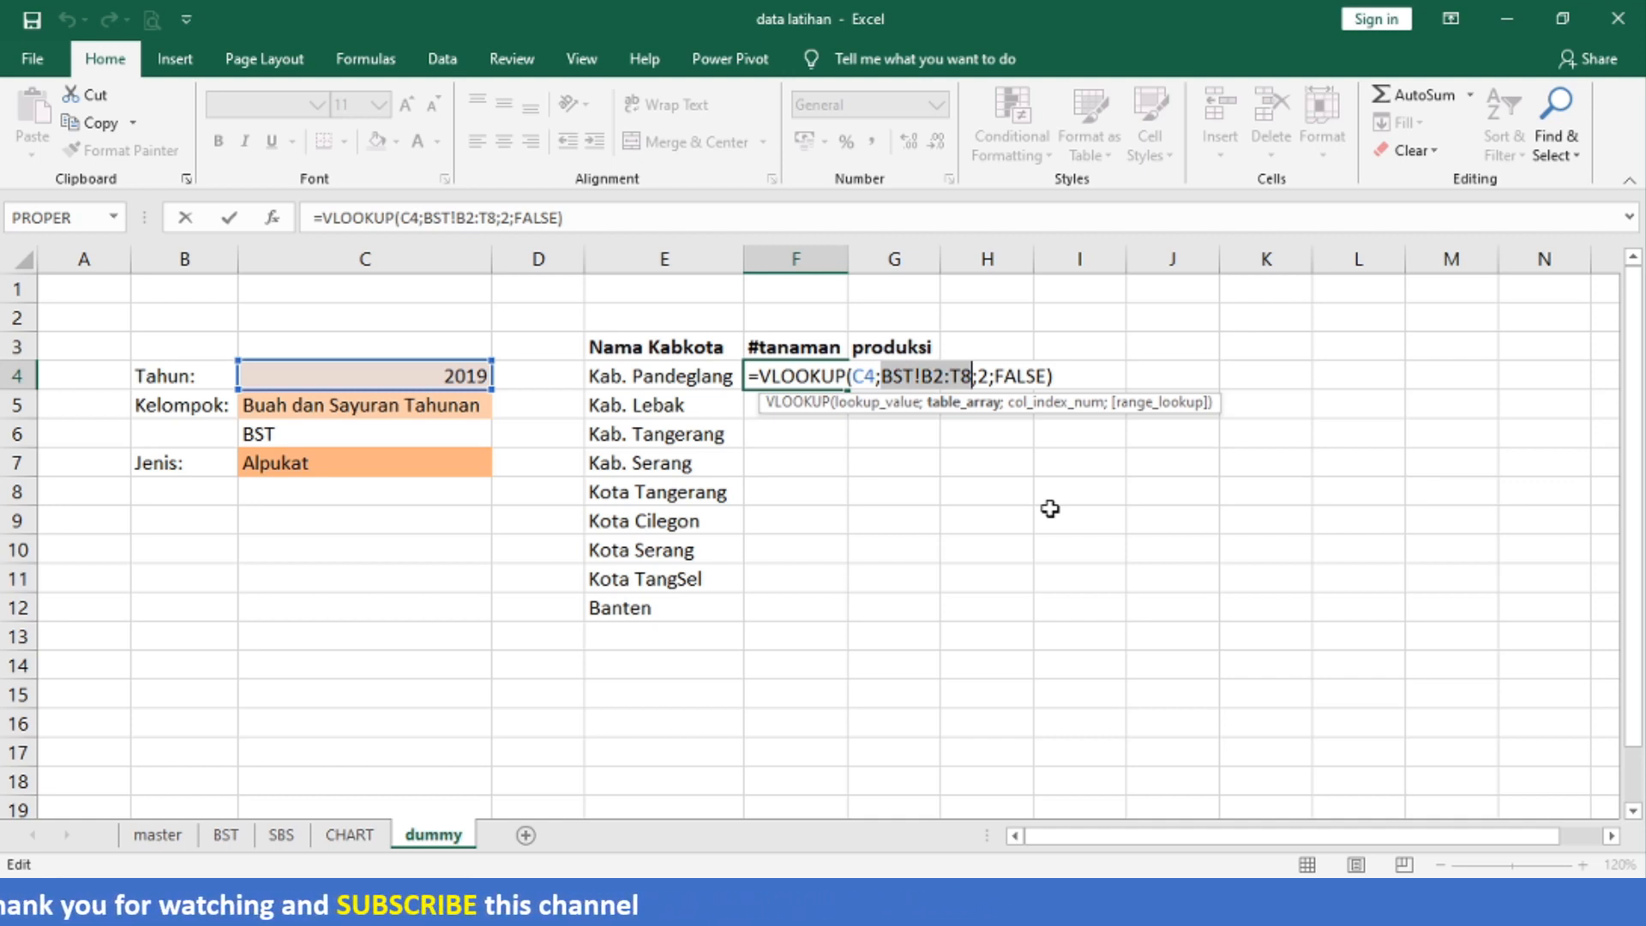
pyautogui.hotkey('ctrl', 'Return')
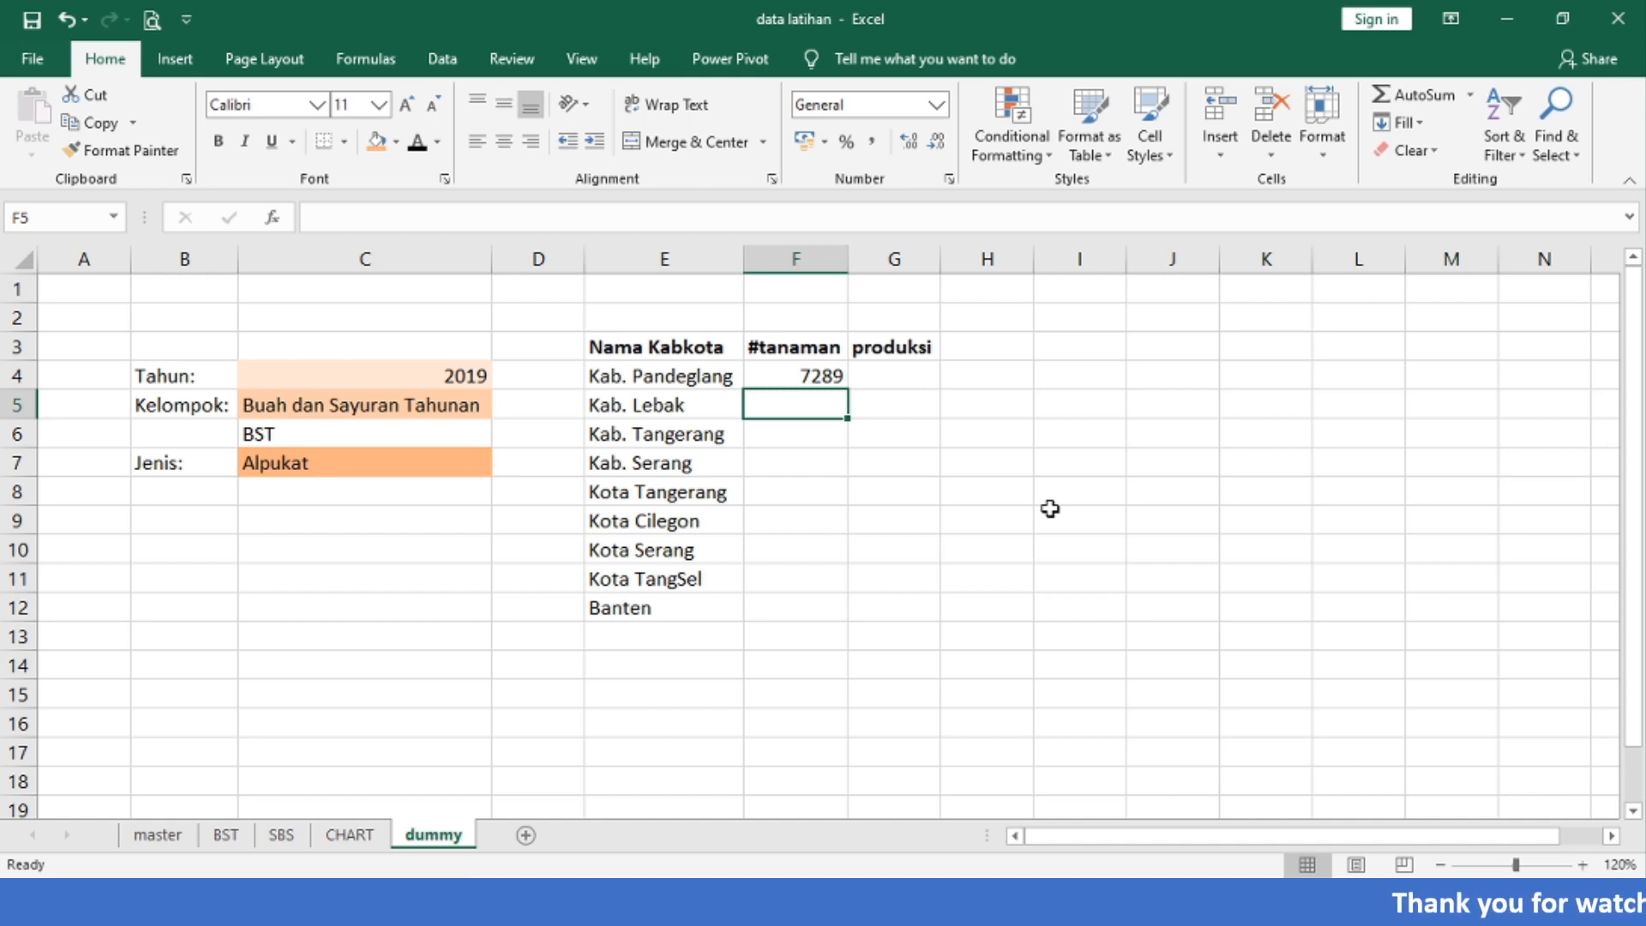
pyautogui.press('Down')
pyautogui.press('Up')
pyautogui.press('Up')
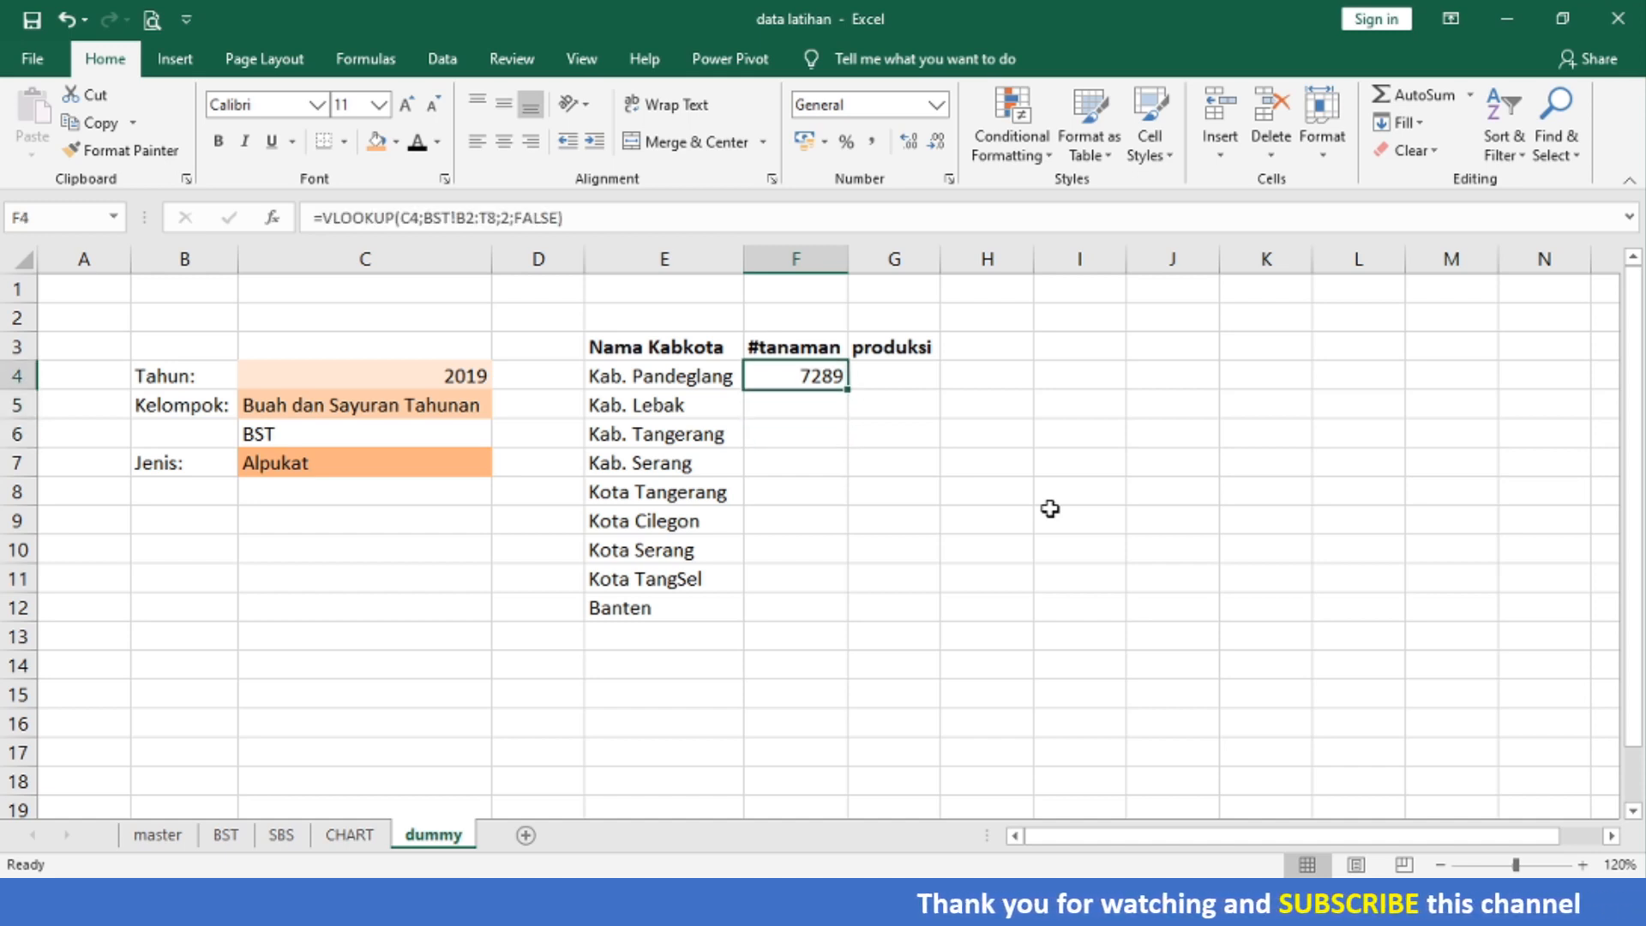
pyautogui.press('F2')
pyautogui.press('Left')
pyautogui.press('Left')
pyautogui.press('Left')
pyautogui.press('Left')
pyautogui.press('Left')
pyautogui.press('Left')
pyautogui.press('Left')
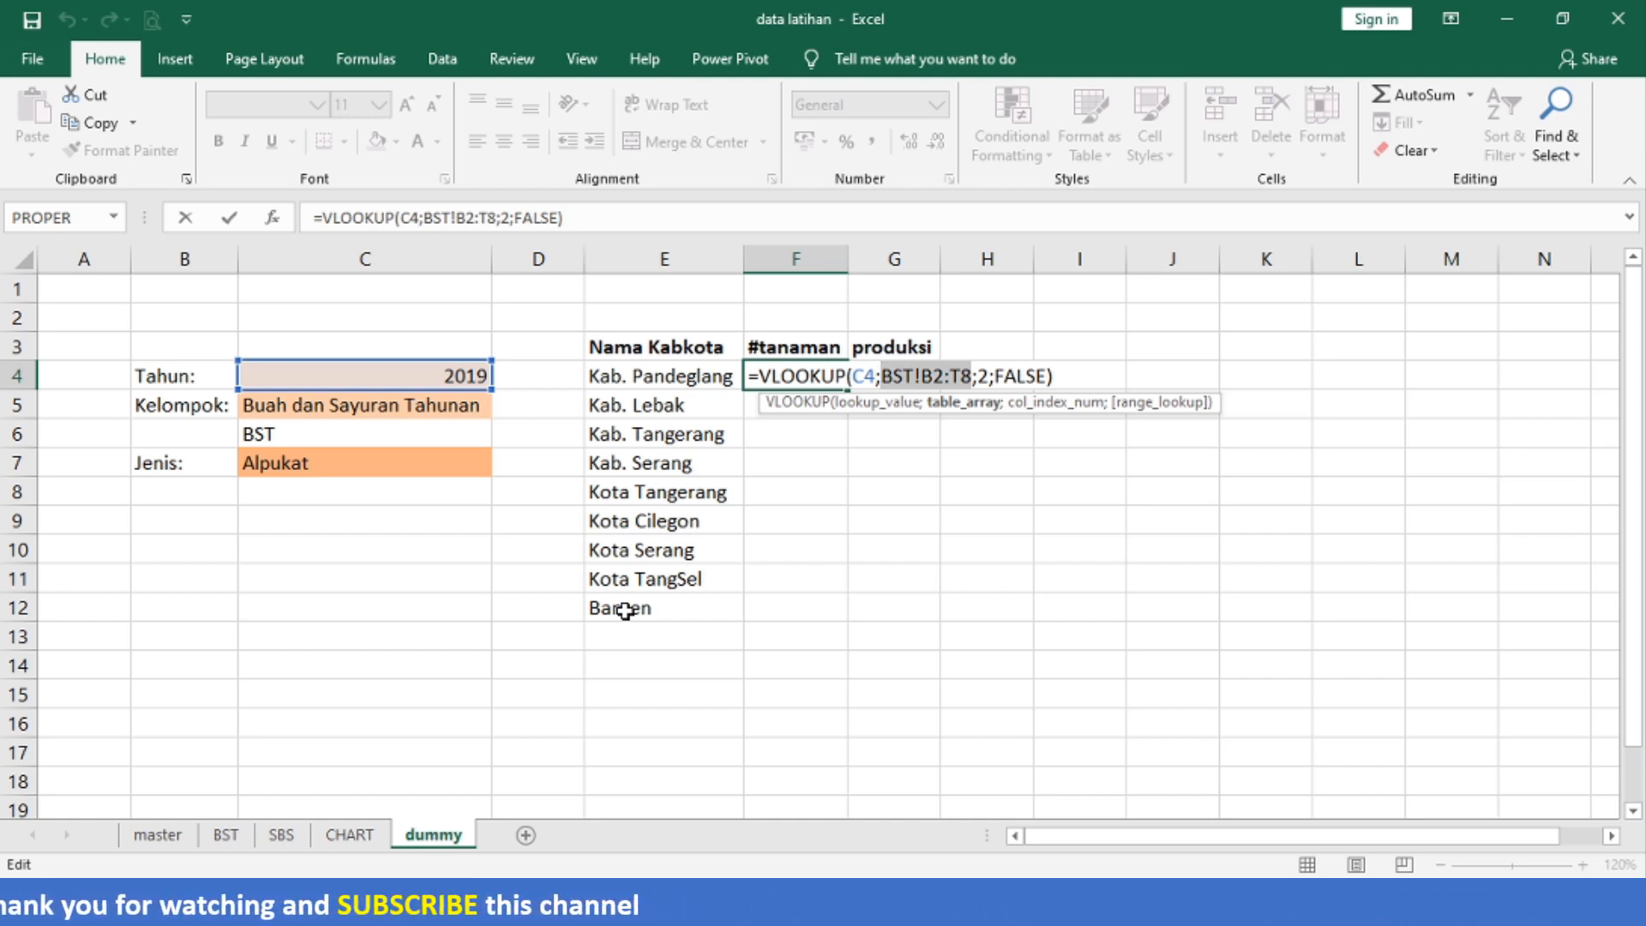
pyautogui.hotkey('ctrl', 'Return')
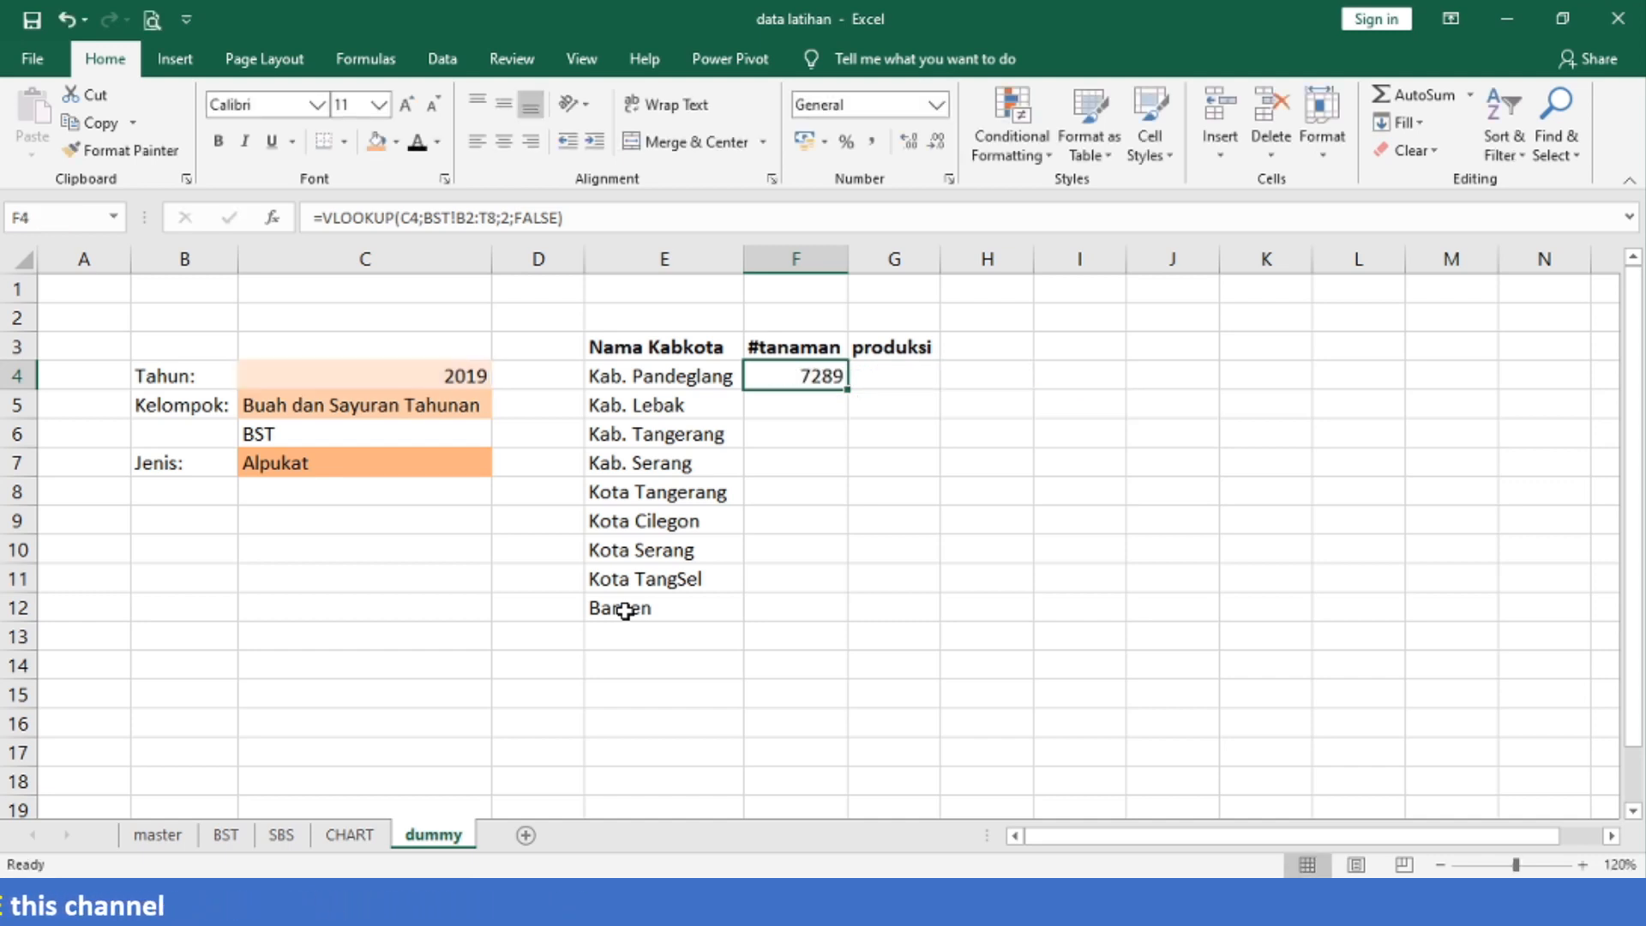
pyautogui.press('F2')
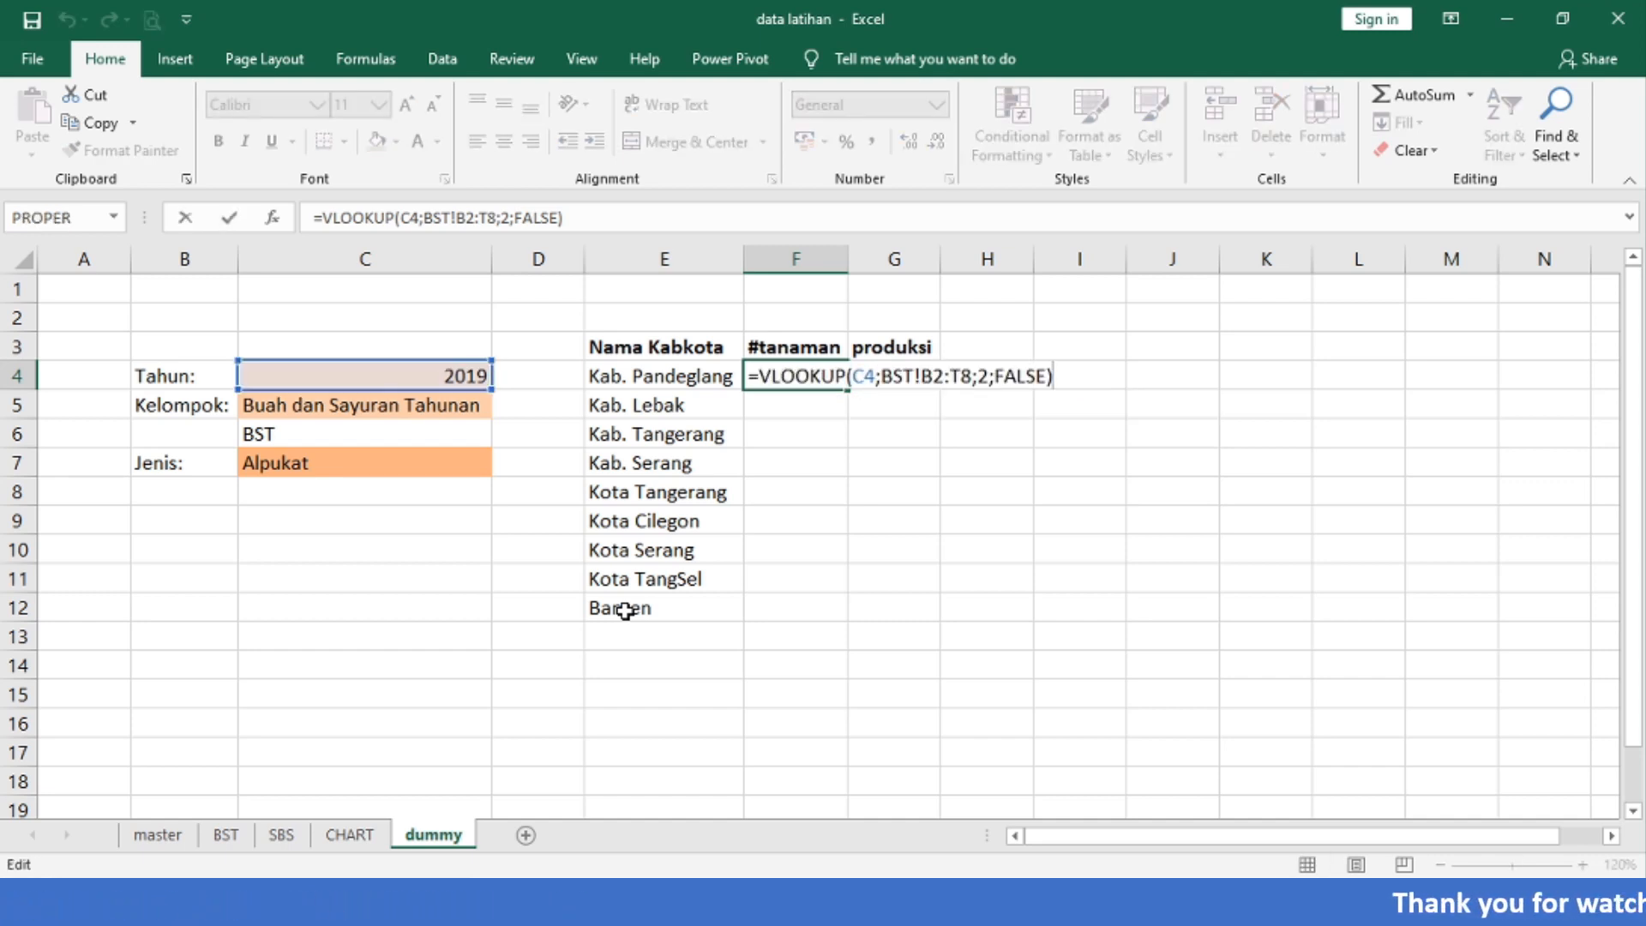
pyautogui.press('Left')
pyautogui.press('Left')
pyautogui.press('Left')
pyautogui.press('Left')
pyautogui.press('Left')
pyautogui.press('Left')
pyautogui.press('Left')
pyautogui.press('Left')
pyautogui.press('Left')
pyautogui.press('Left')
pyautogui.press('Left')
pyautogui.press('Left')
pyautogui.press('Left')
pyautogui.press('Left')
pyautogui.press('Left')
pyautogui.press('Left')
pyautogui.press('Left')
pyautogui.press('Left')
pyautogui.press('Left')
pyautogui.press('Left')
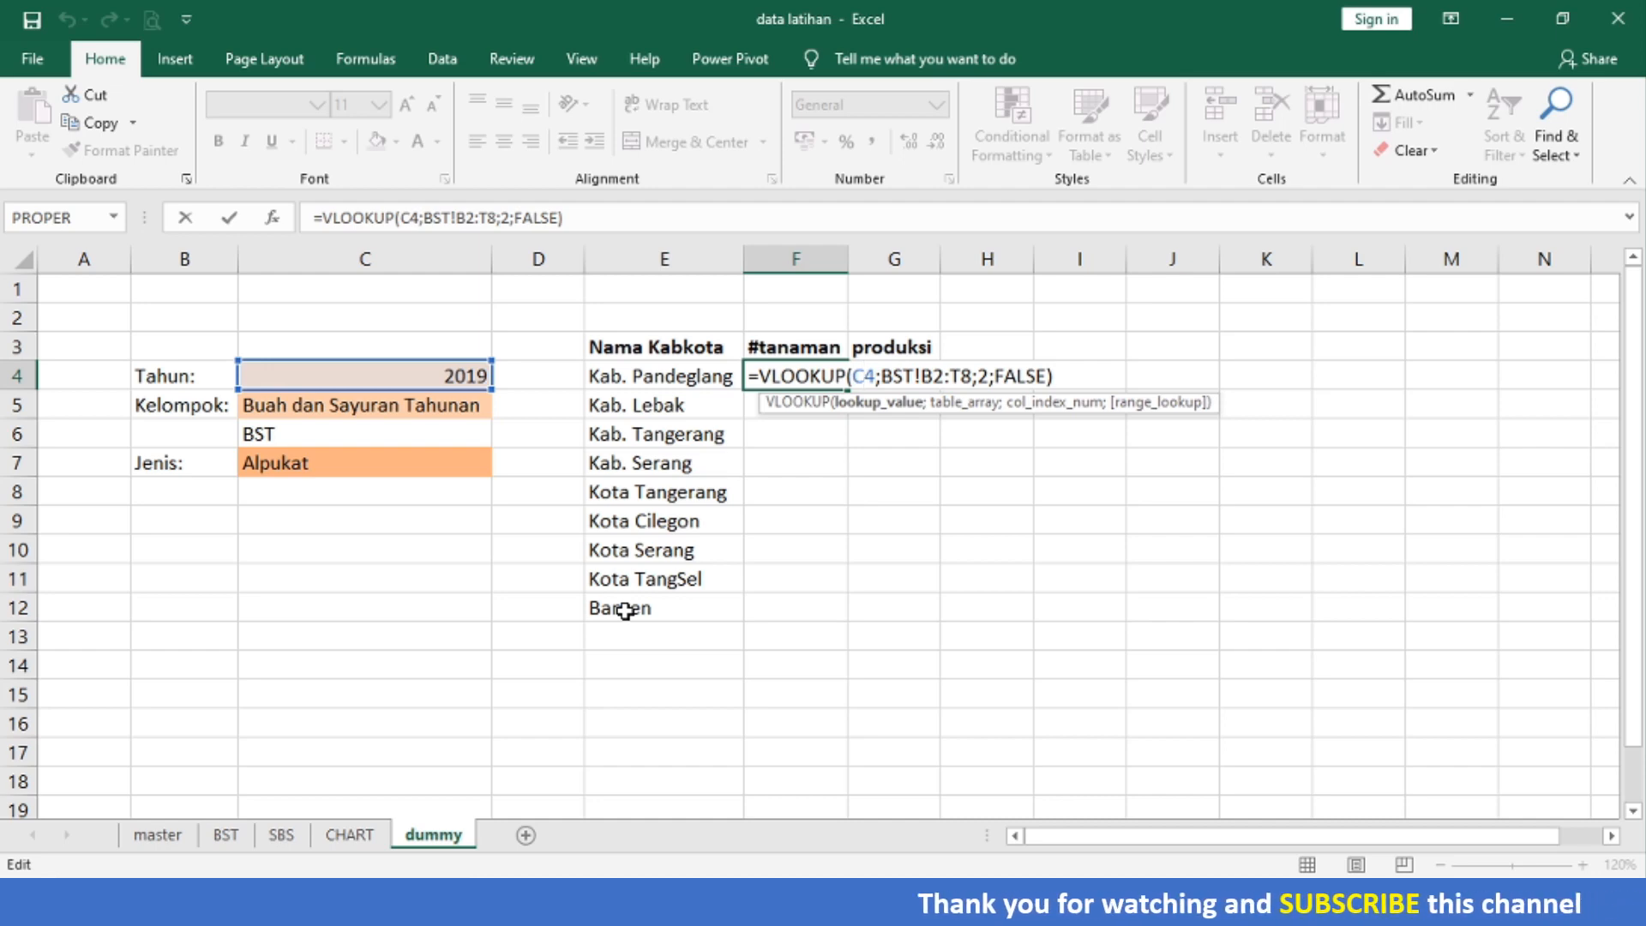
pyautogui.press('Escape')
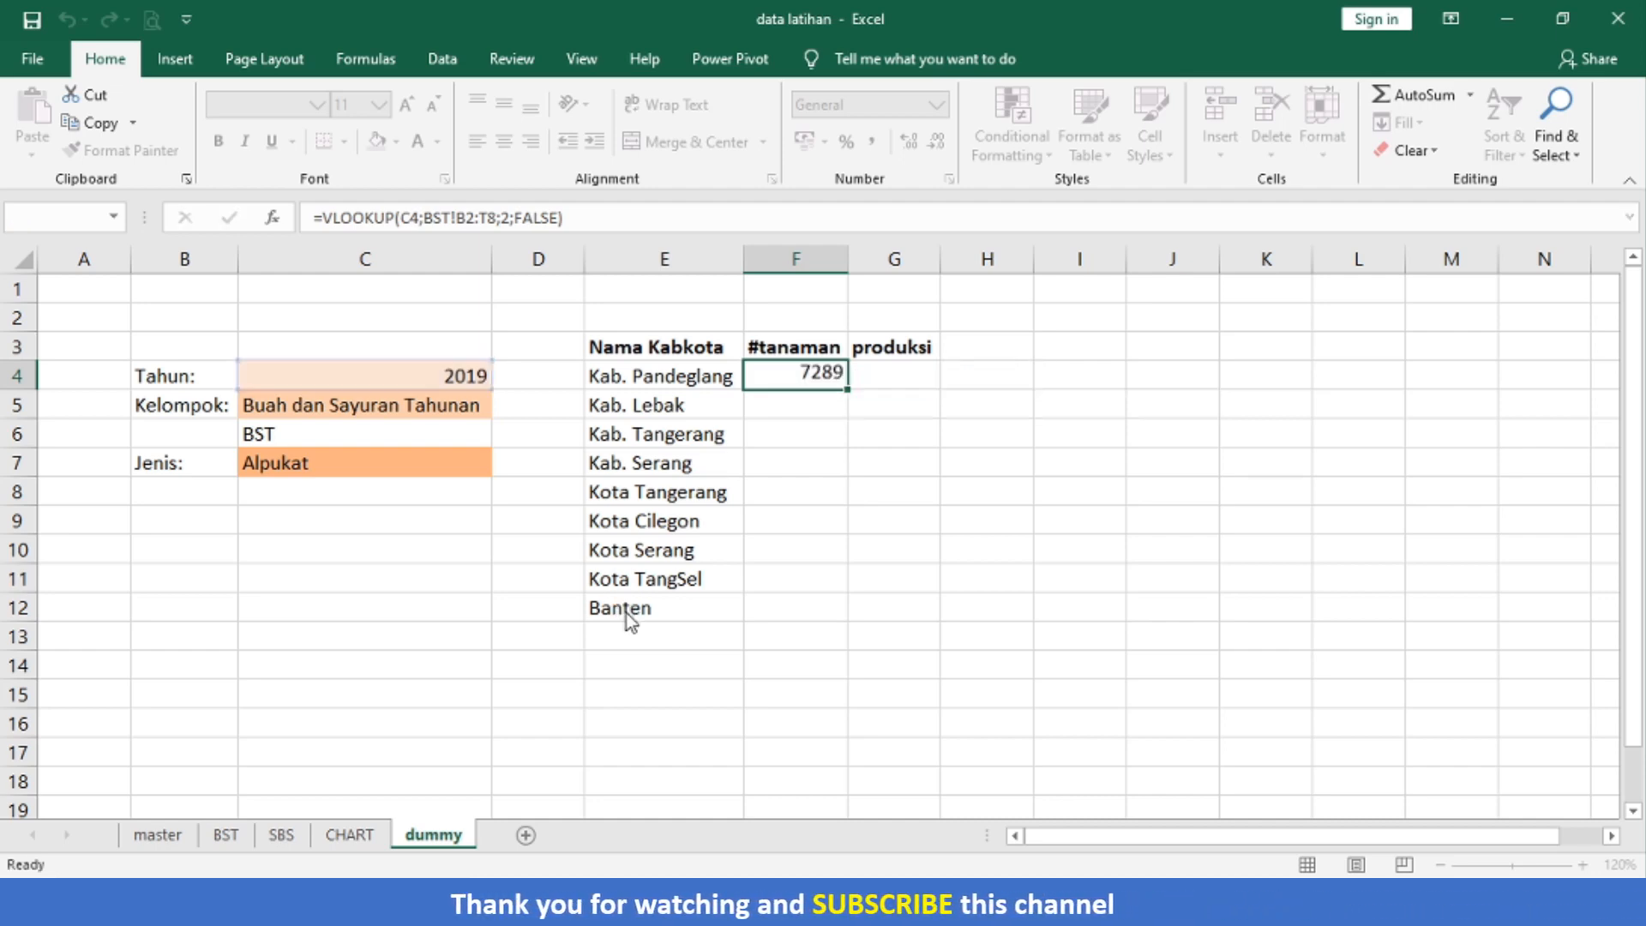
pyautogui.hotkey('alt', 'F4')
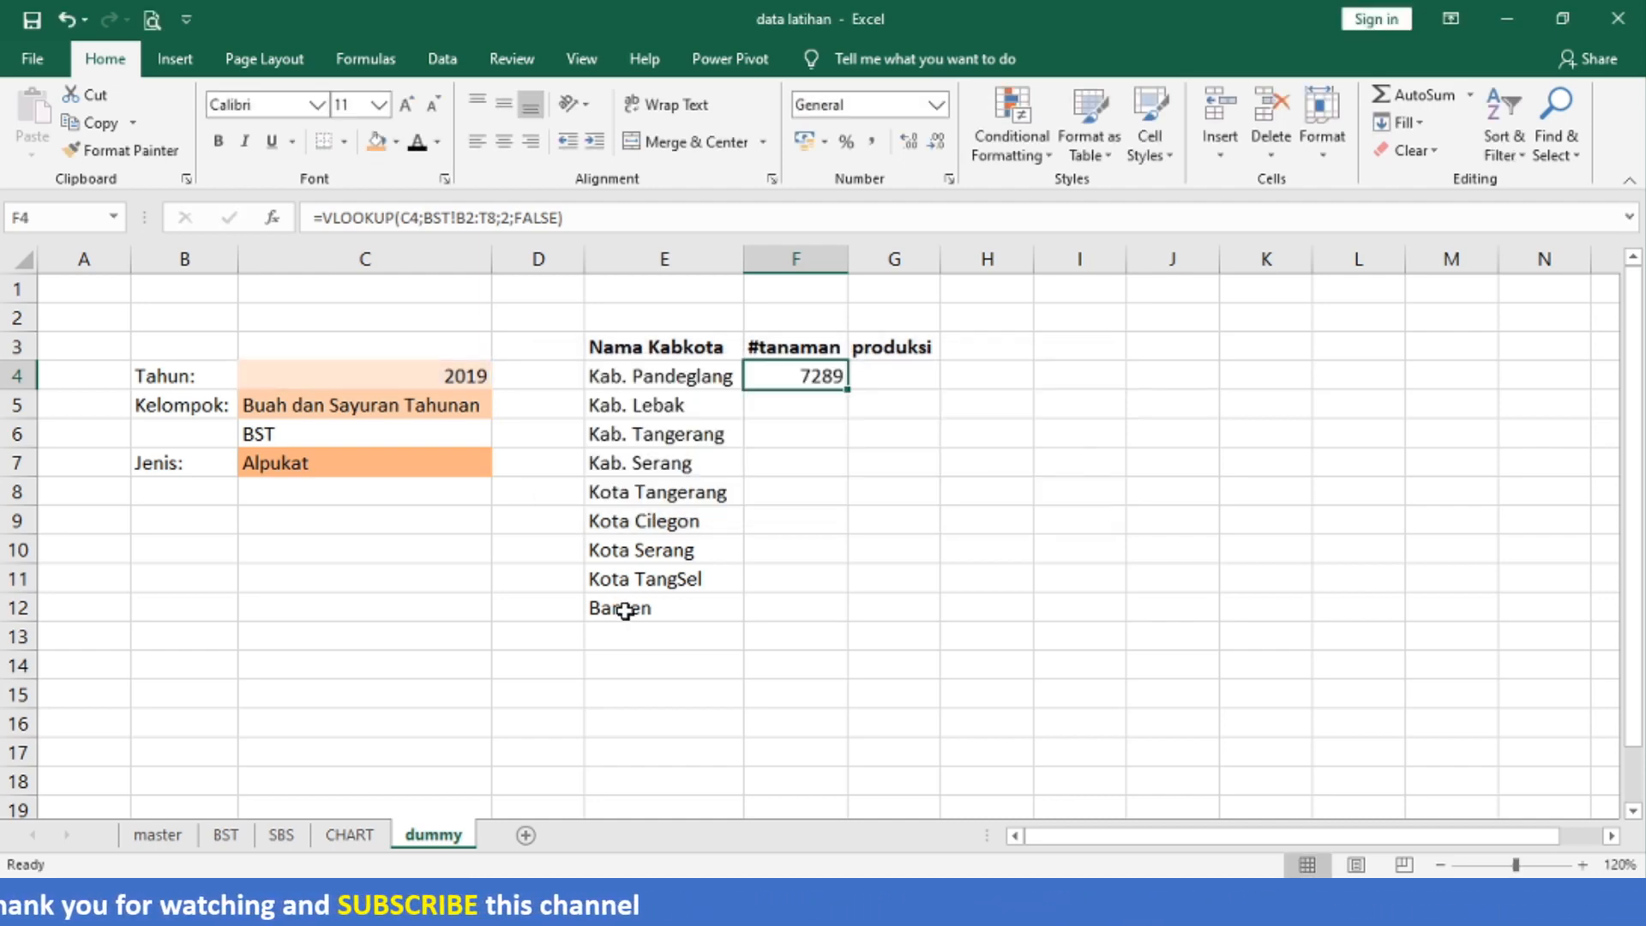
pyautogui.press('Escape')
# - Make the lookup value in F4's VLOOKUP formula an absolute reference, $C$4
pyautogui.press('F2')
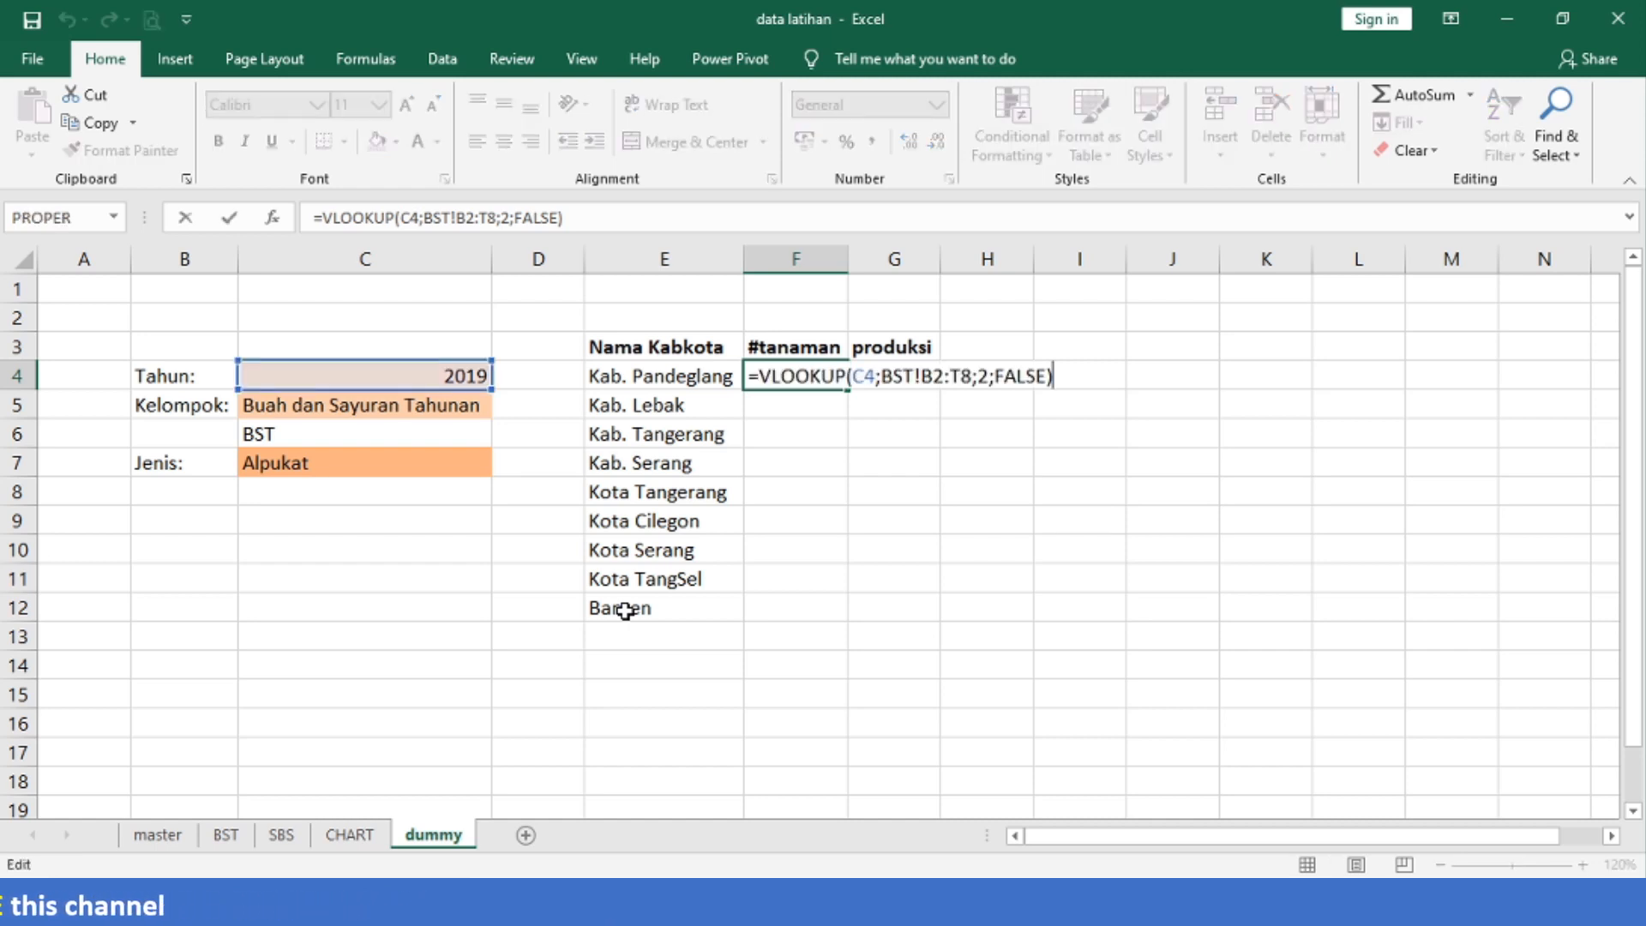
pyautogui.press('Left')
pyautogui.press('Left')
pyautogui.press('Left')
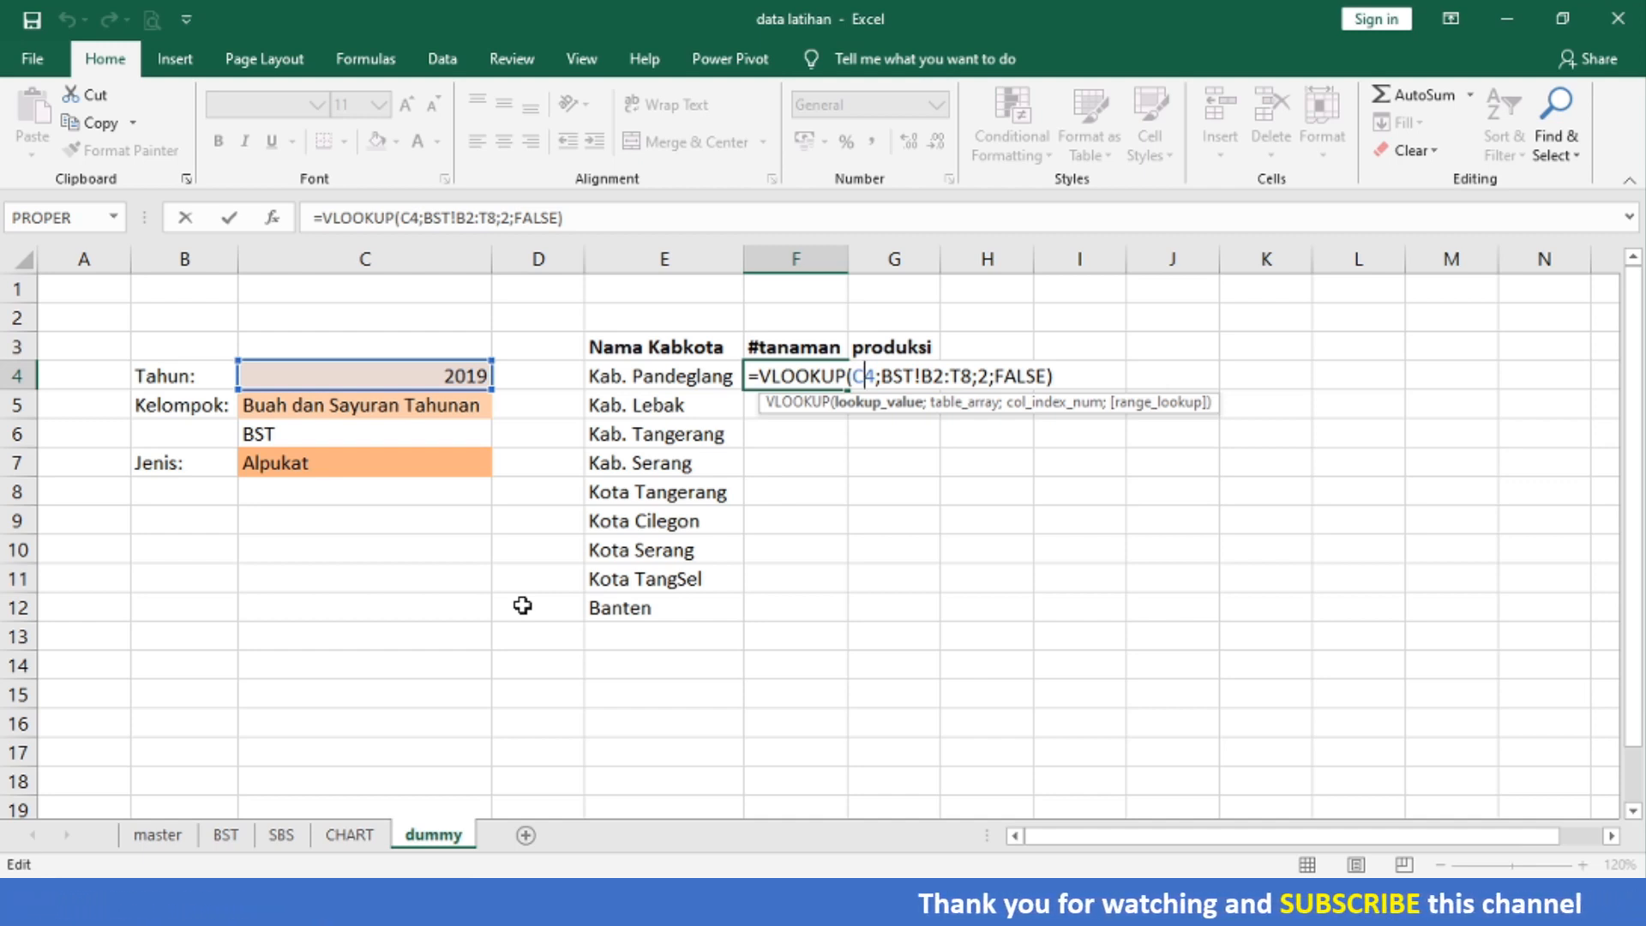
pyautogui.press('F4')
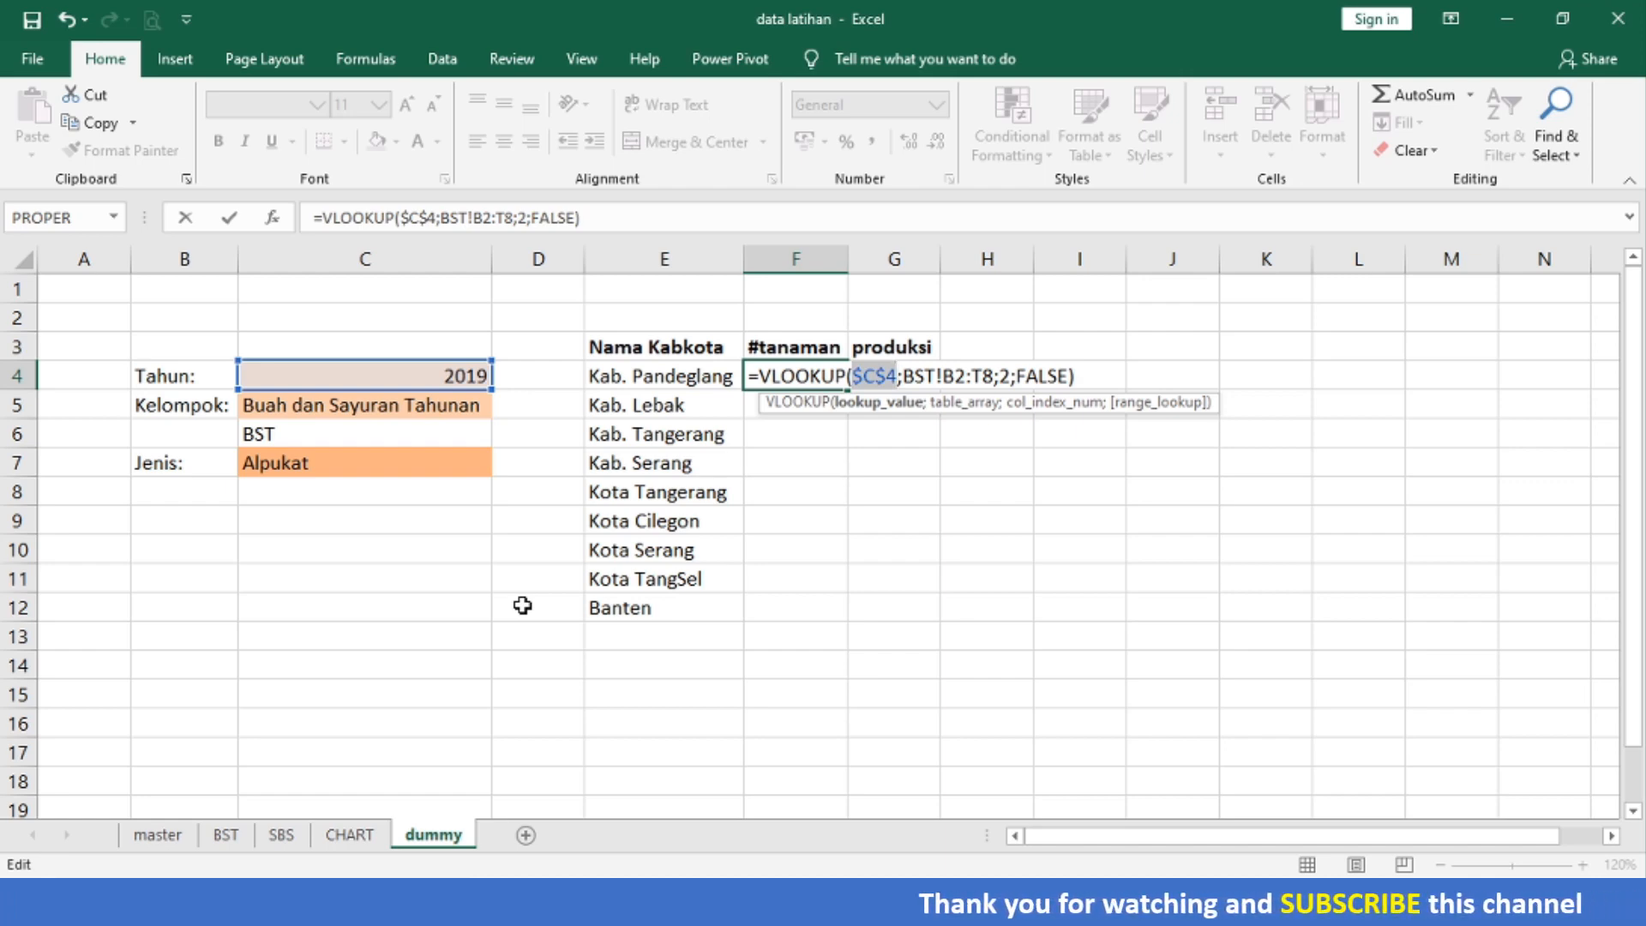
pyautogui.press('Return')
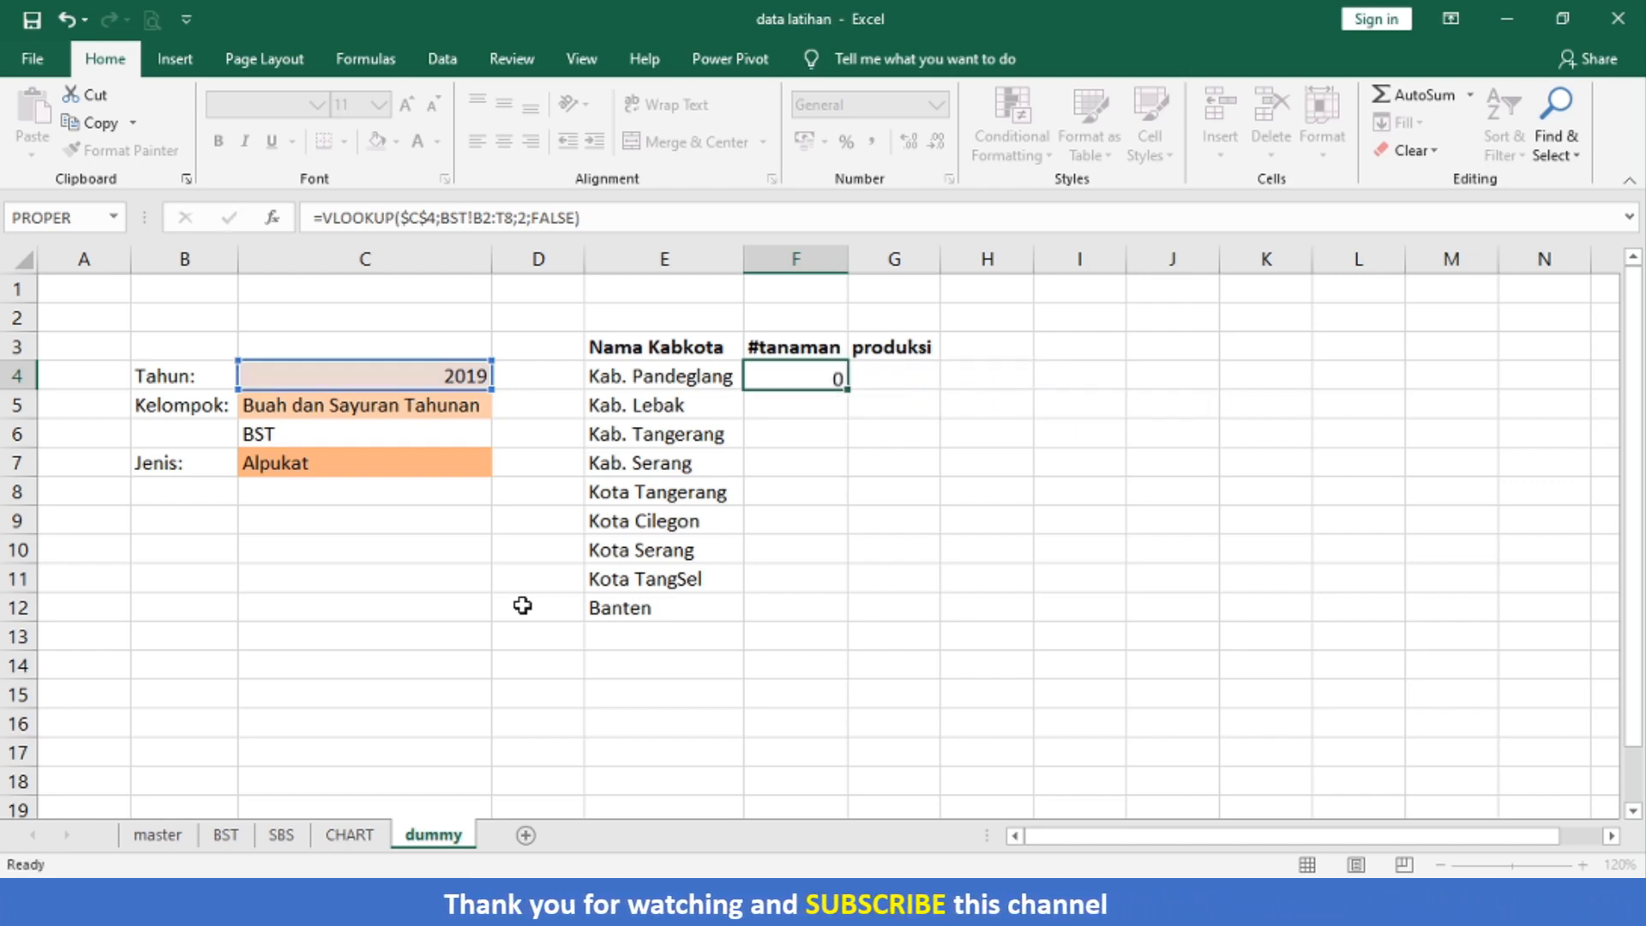
# - Examine the column index argument of the VLOOKUP formula in F4, leaving the formula as it is
pyautogui.press('Up')
pyautogui.press('F2')
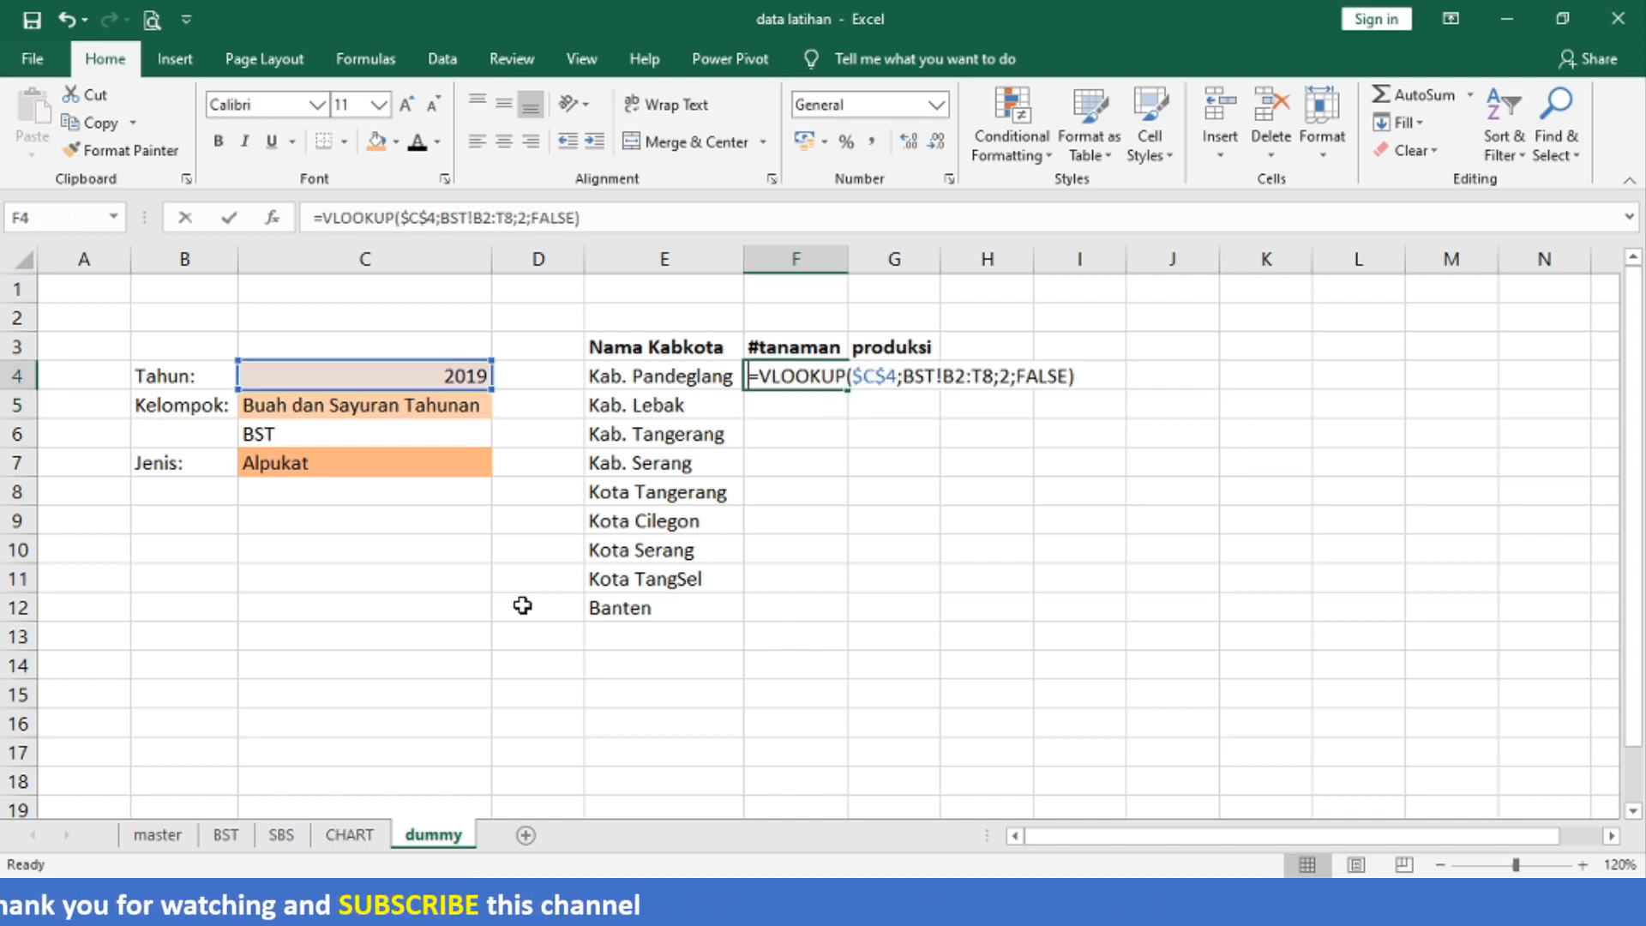
pyautogui.press('Left')
pyautogui.press('Left')
pyautogui.press('Left')
pyautogui.press('Left')
pyautogui.press('Left')
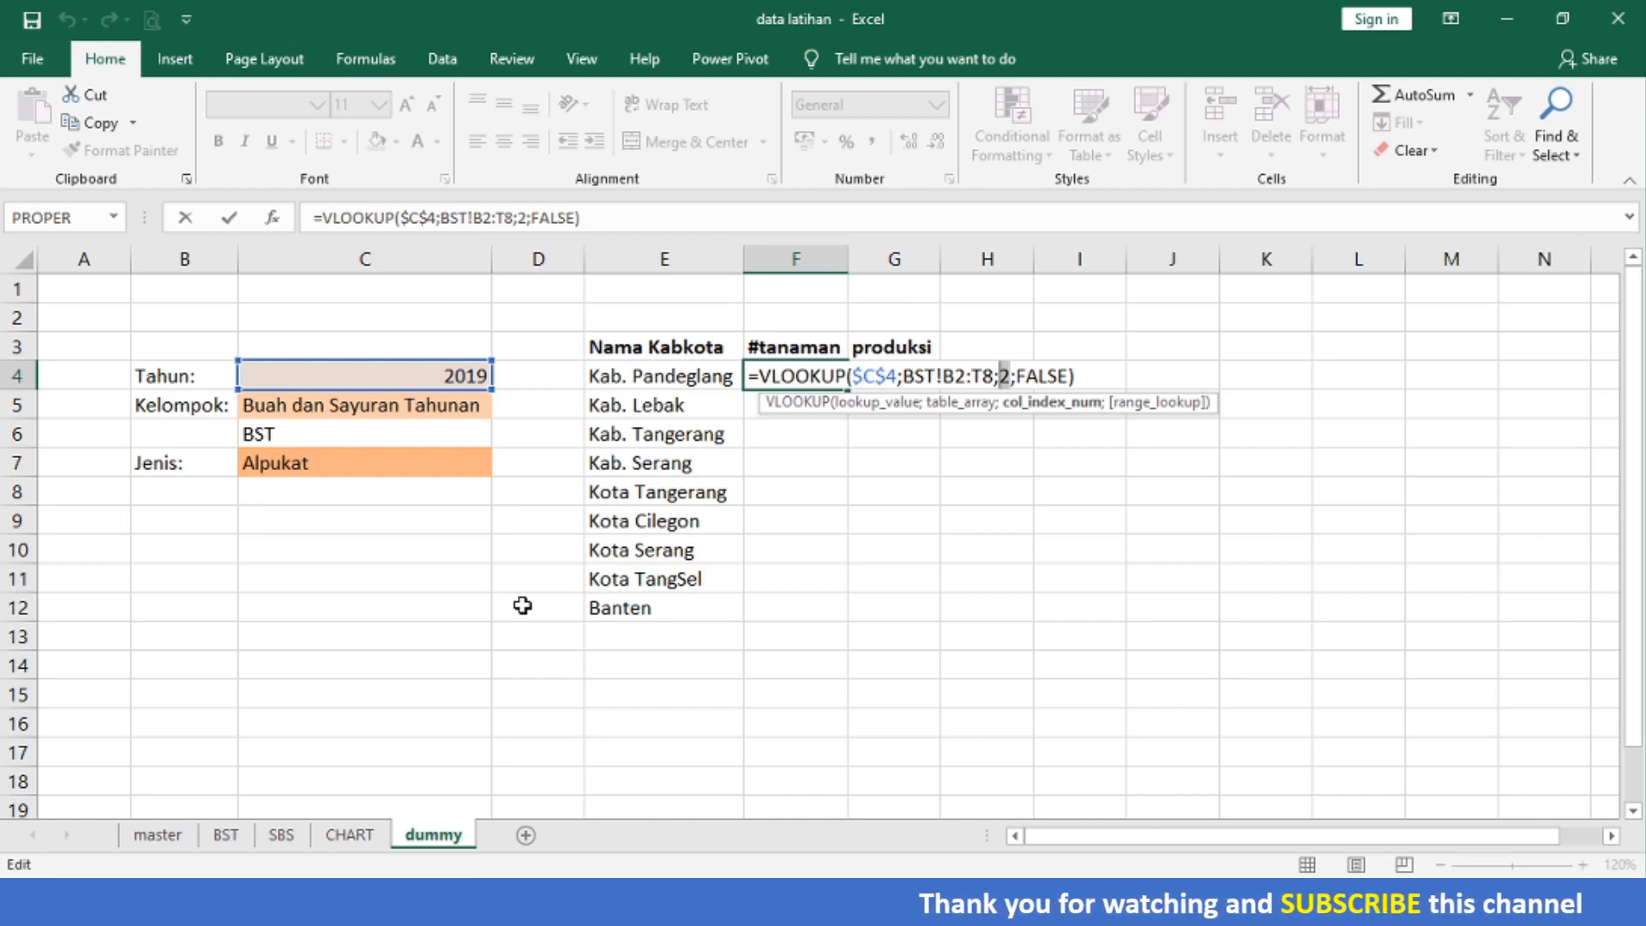
pyautogui.press('Return')
# - Enter helper column numbers 2 and 3 in D4:D5 and fill the series down to 10 beside Banten
pyautogui.press('Up')
pyautogui.press('Left')
pyautogui.press('Left')
pyautogui.write('2')
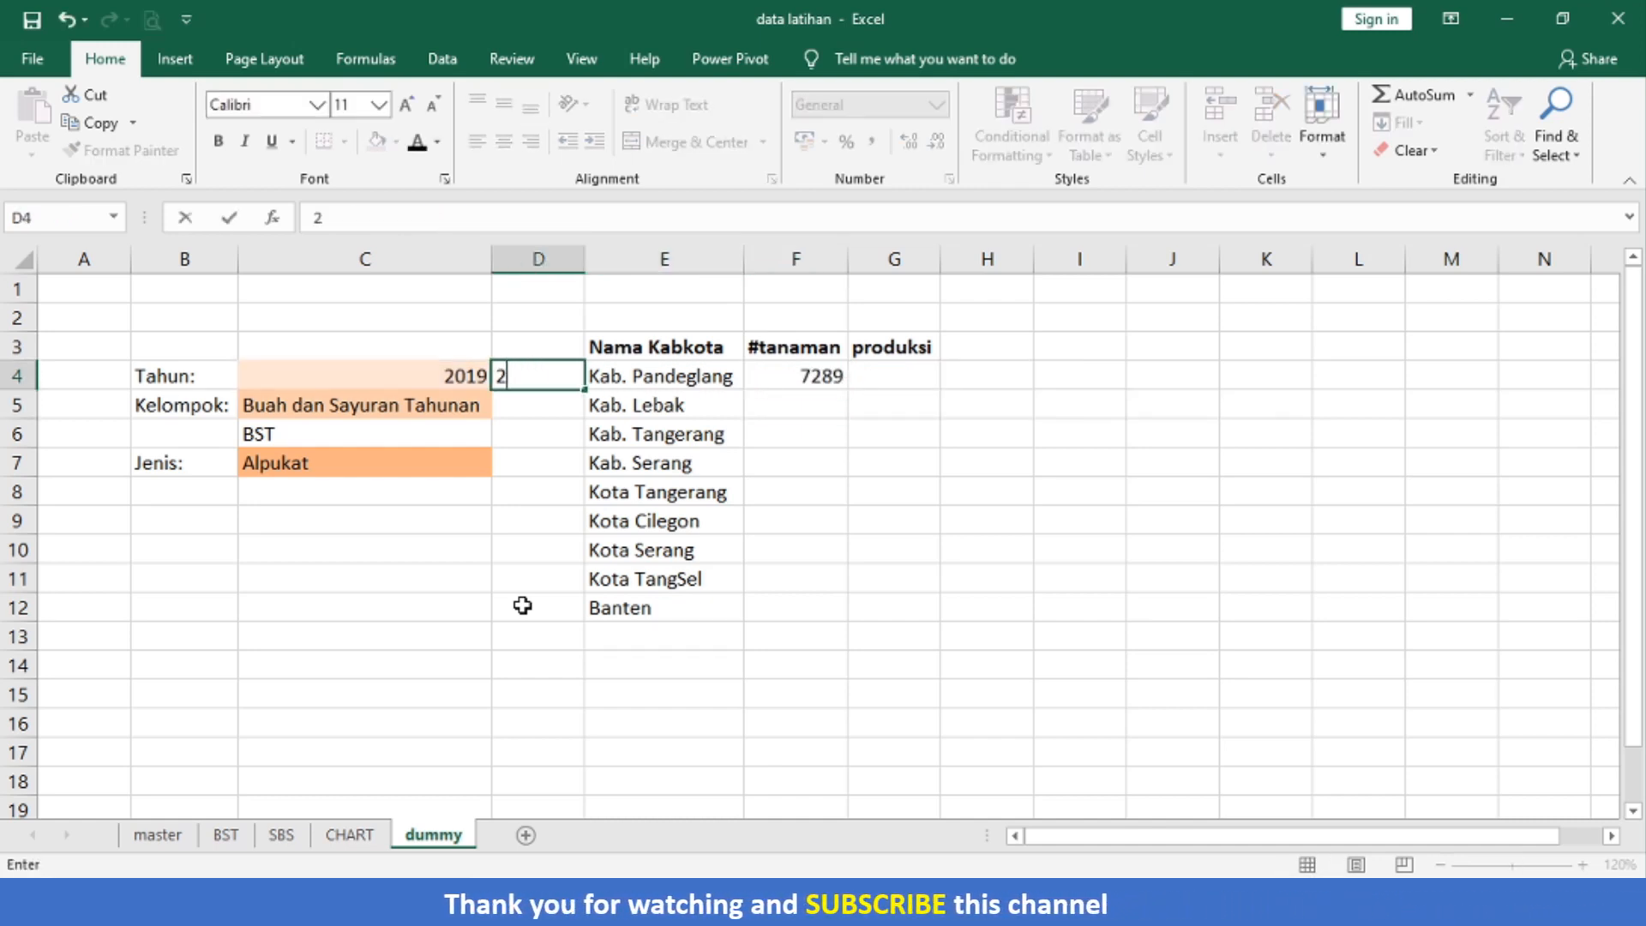
pyautogui.press('Return')
pyautogui.write('3')
pyautogui.press('Return')
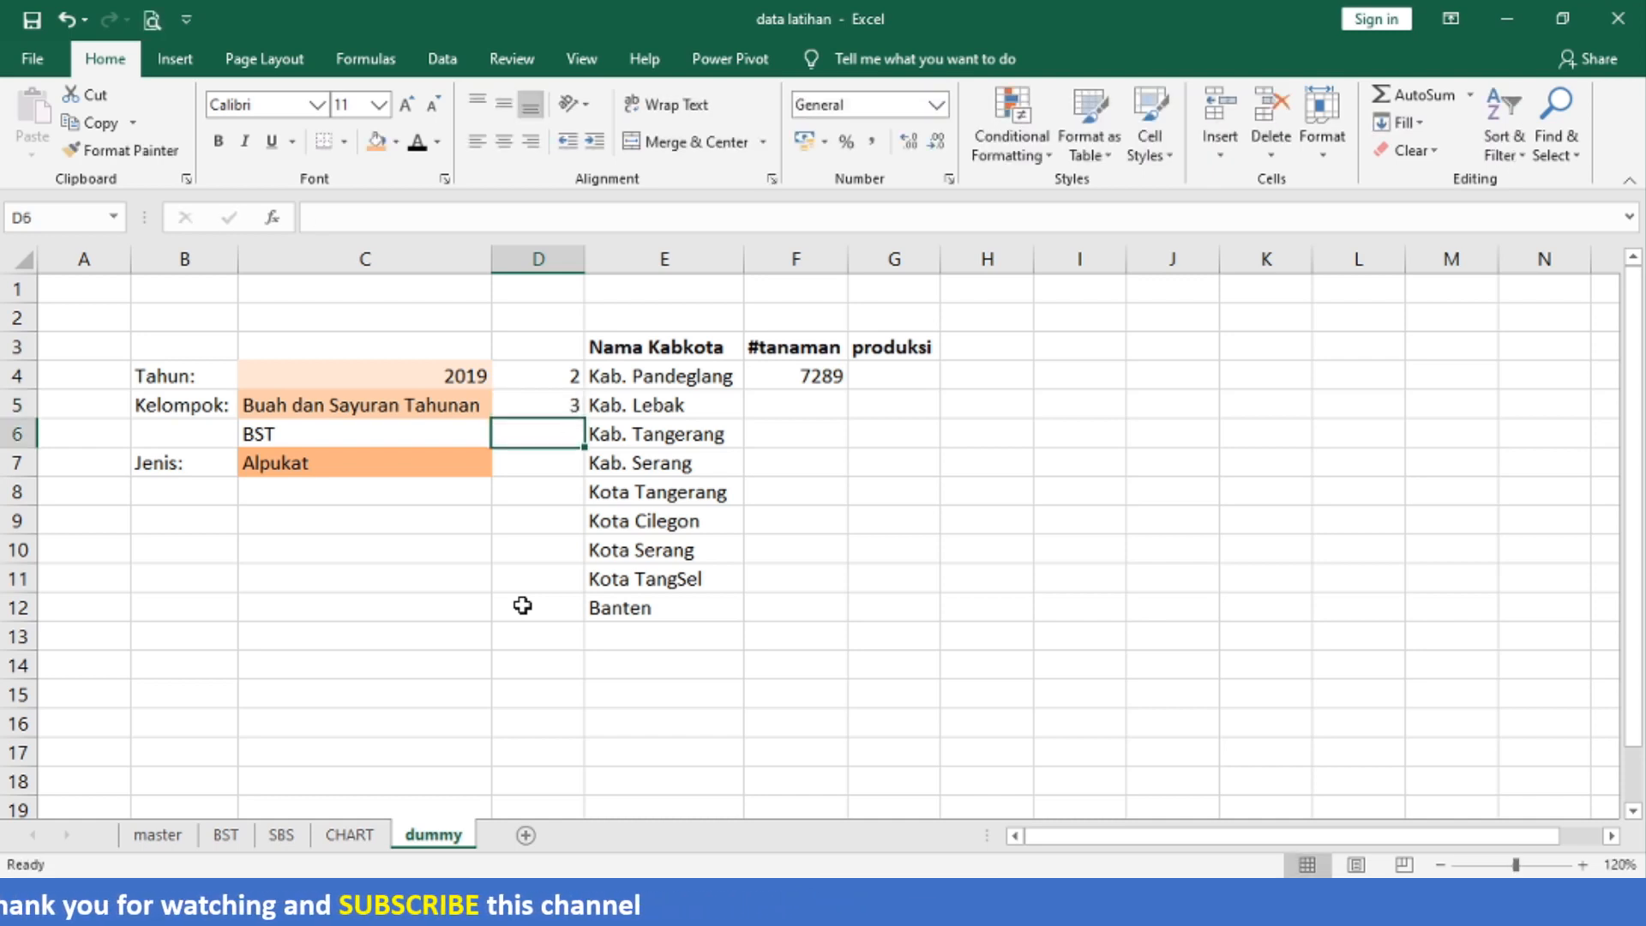
pyautogui.press('Up')
pyautogui.press('Up')
pyautogui.hotkey('shift', 'Down')
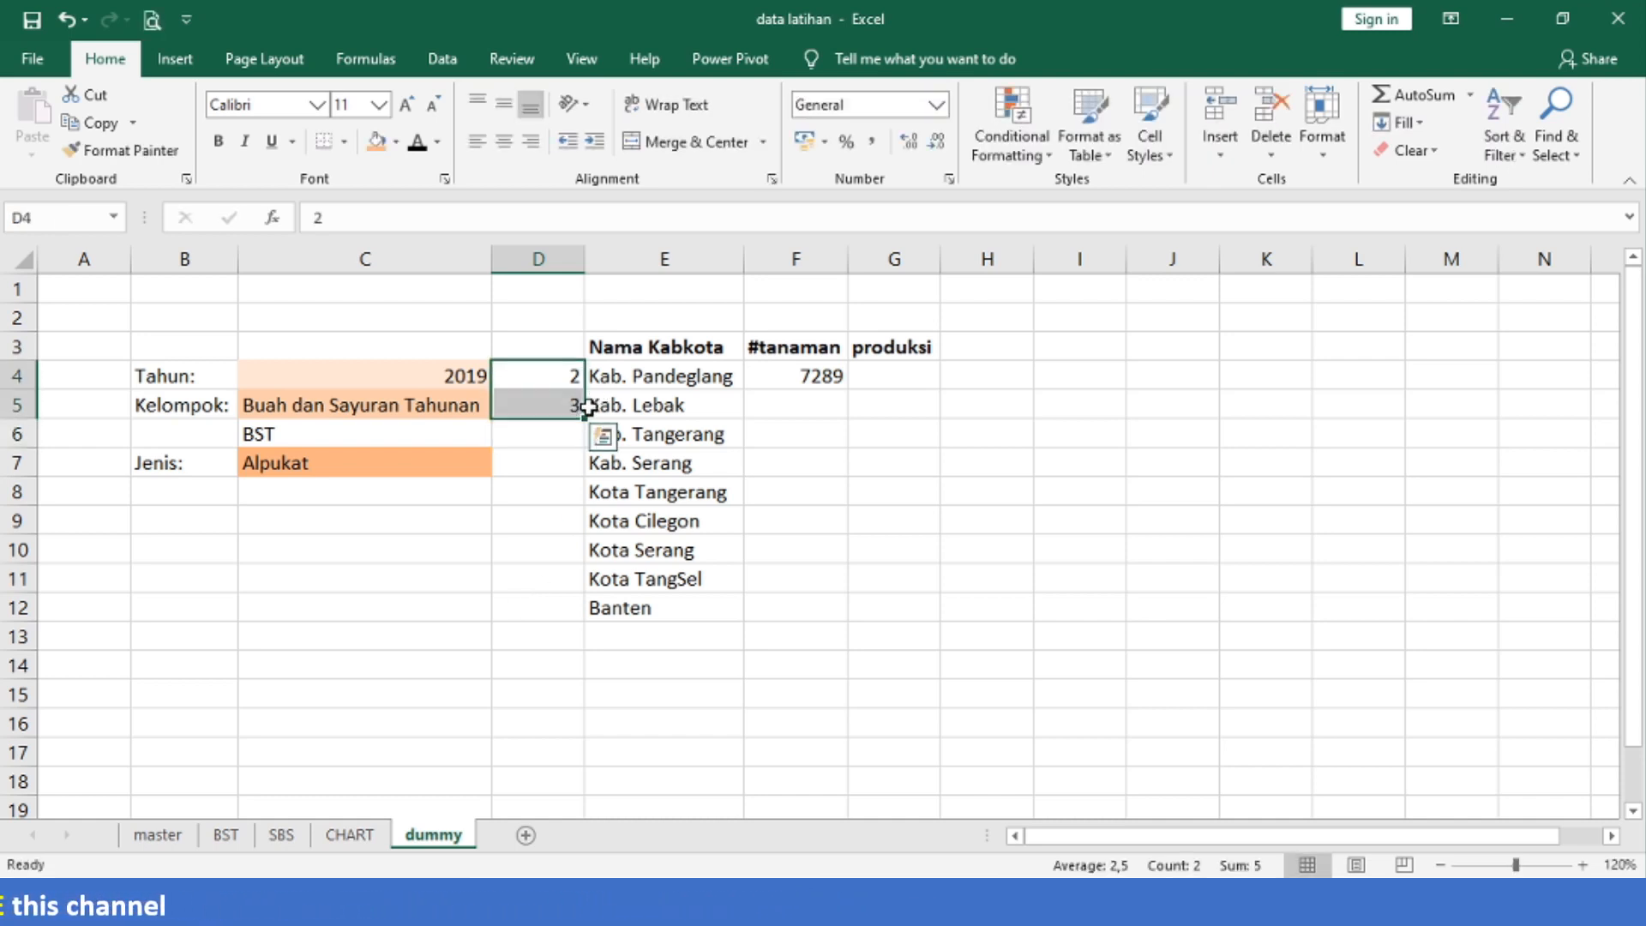
pyautogui.doubleClick(586, 421)
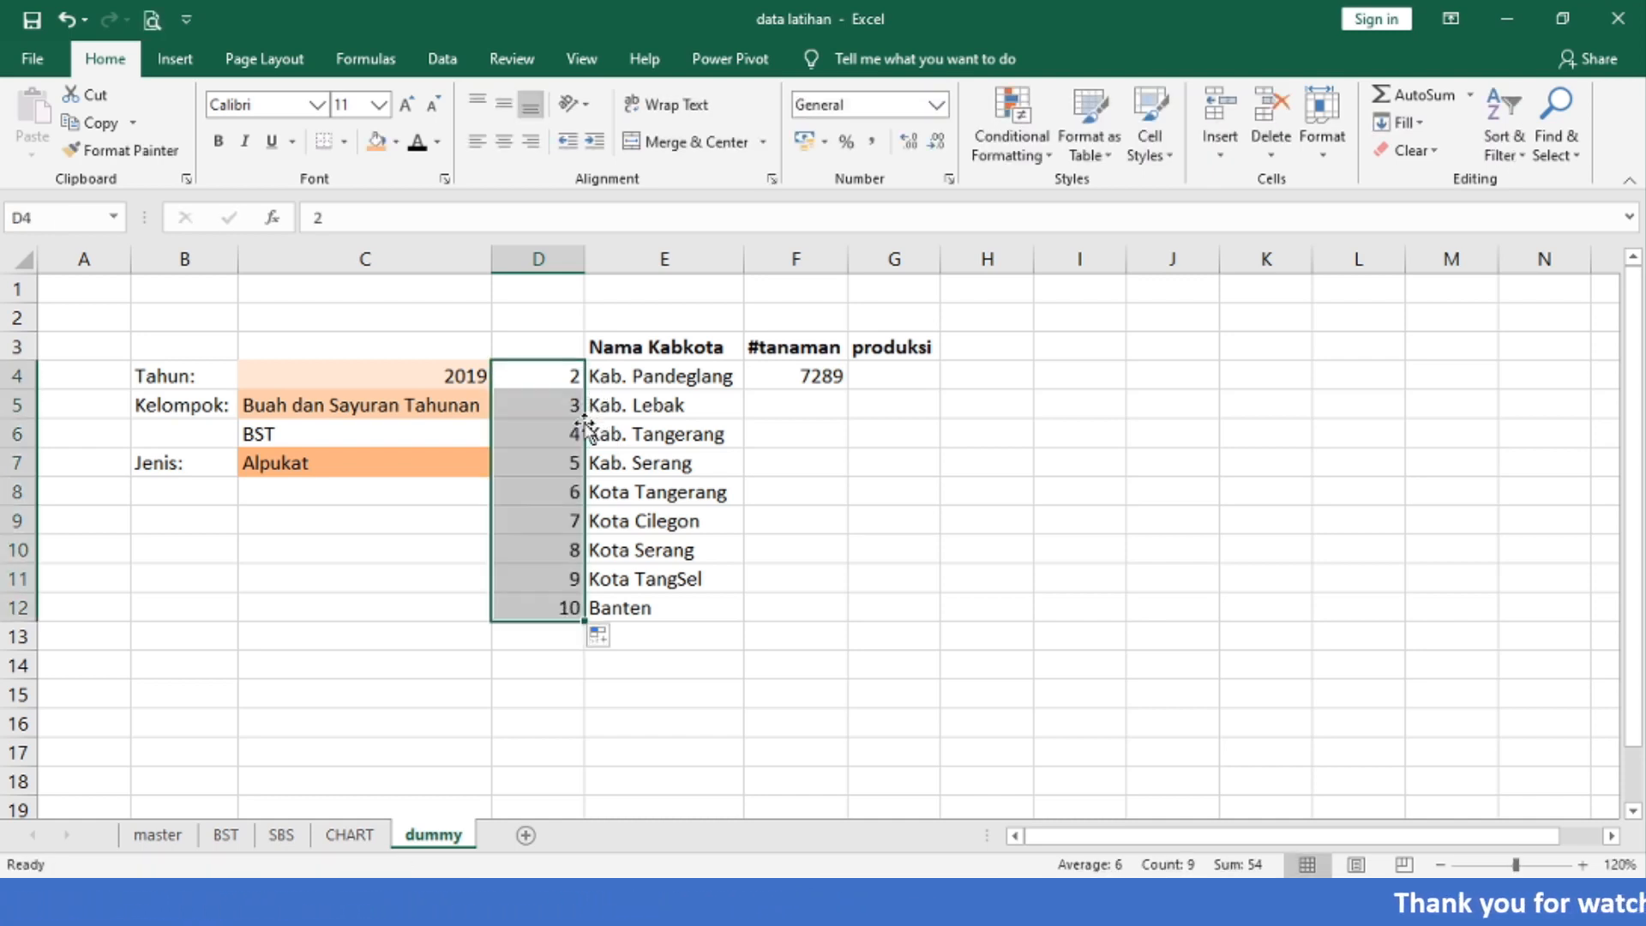
# - Replace the fixed column index in F4's VLOOKUP with the column-locked reference $D4
pyautogui.click(825, 377)
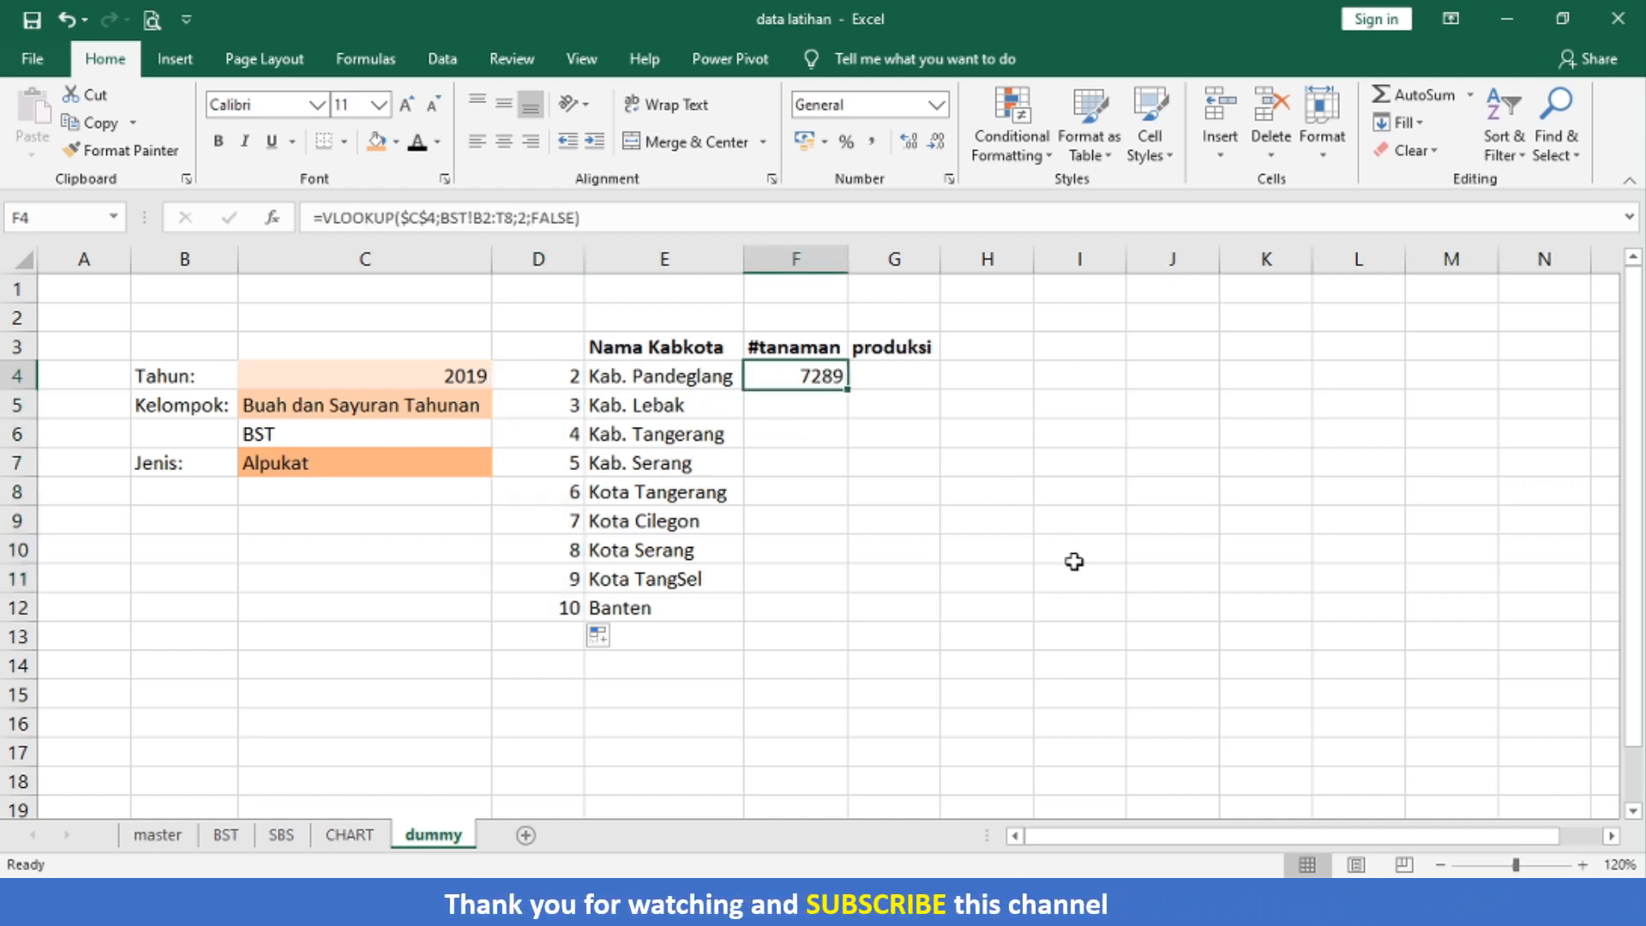
pyautogui.press('F2')
pyautogui.press('Left')
pyautogui.press('Left')
pyautogui.press('Left')
pyautogui.press('Left')
pyautogui.press('Left')
pyautogui.press('Left')
pyautogui.press('Left')
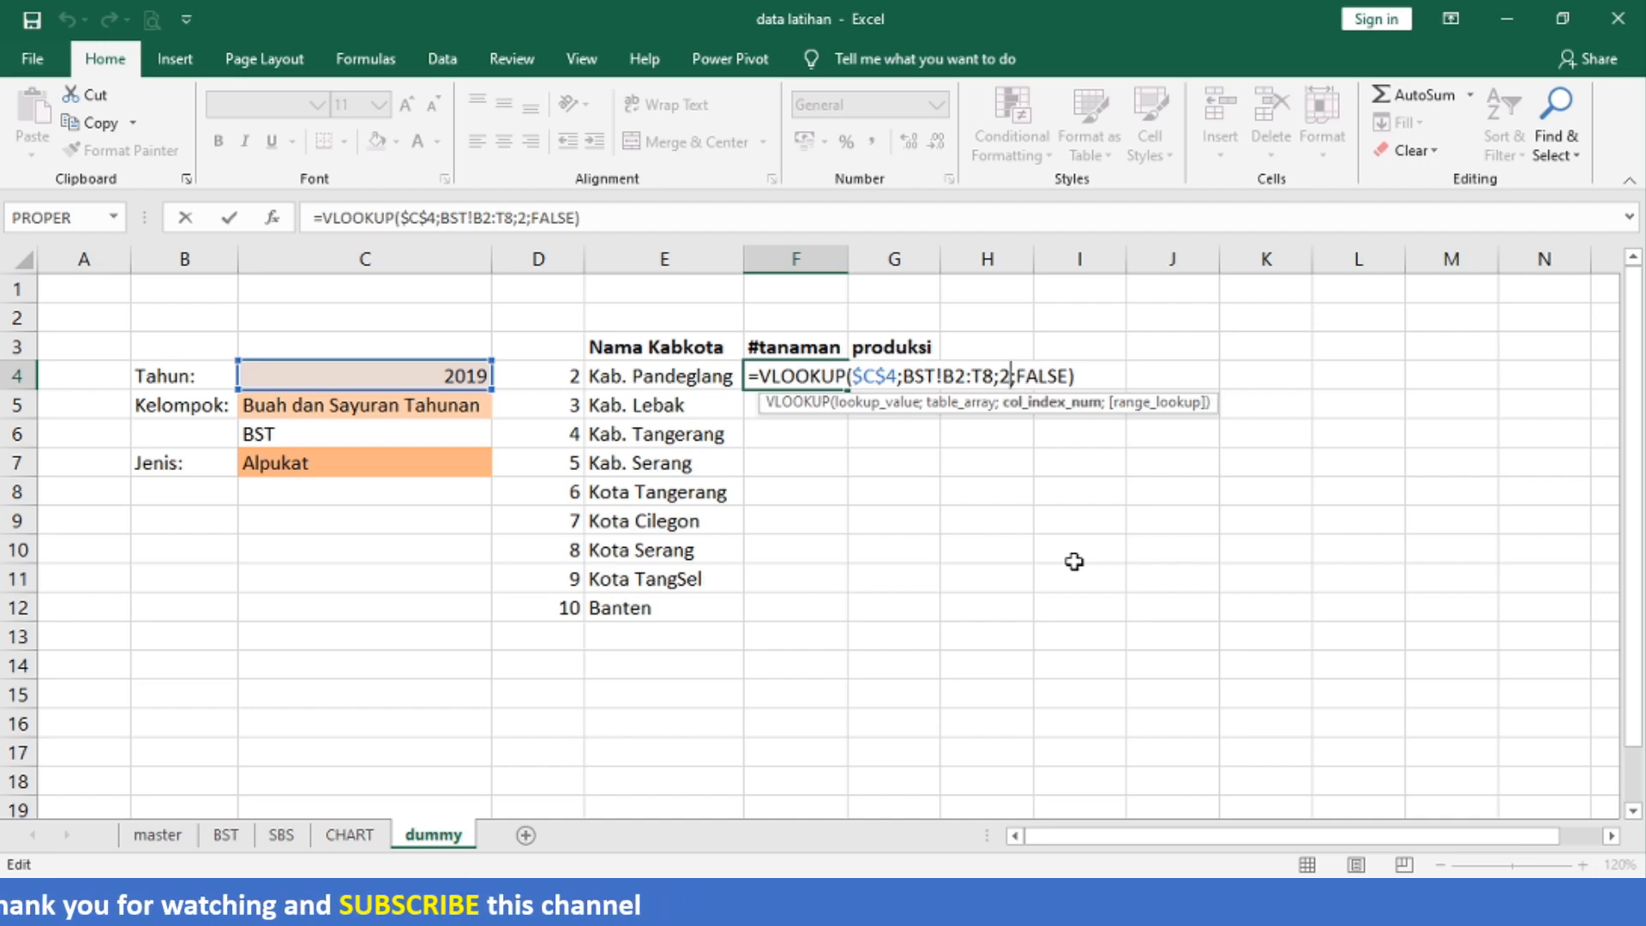
pyautogui.hotkey('shift', 'Left')
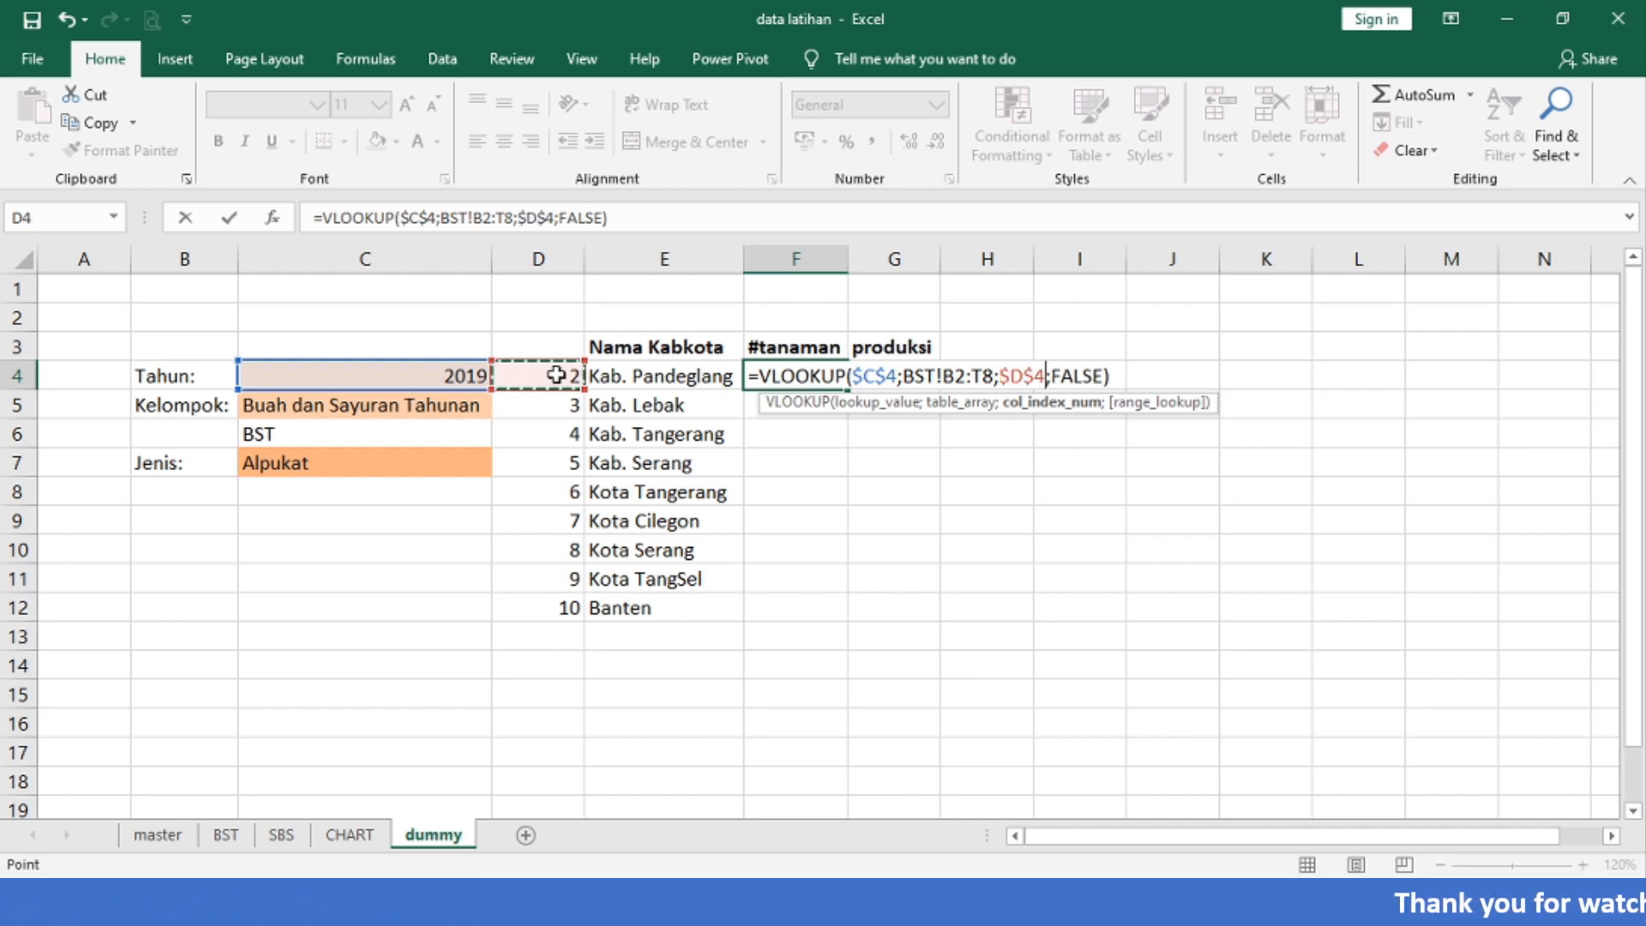
pyautogui.press('F4')
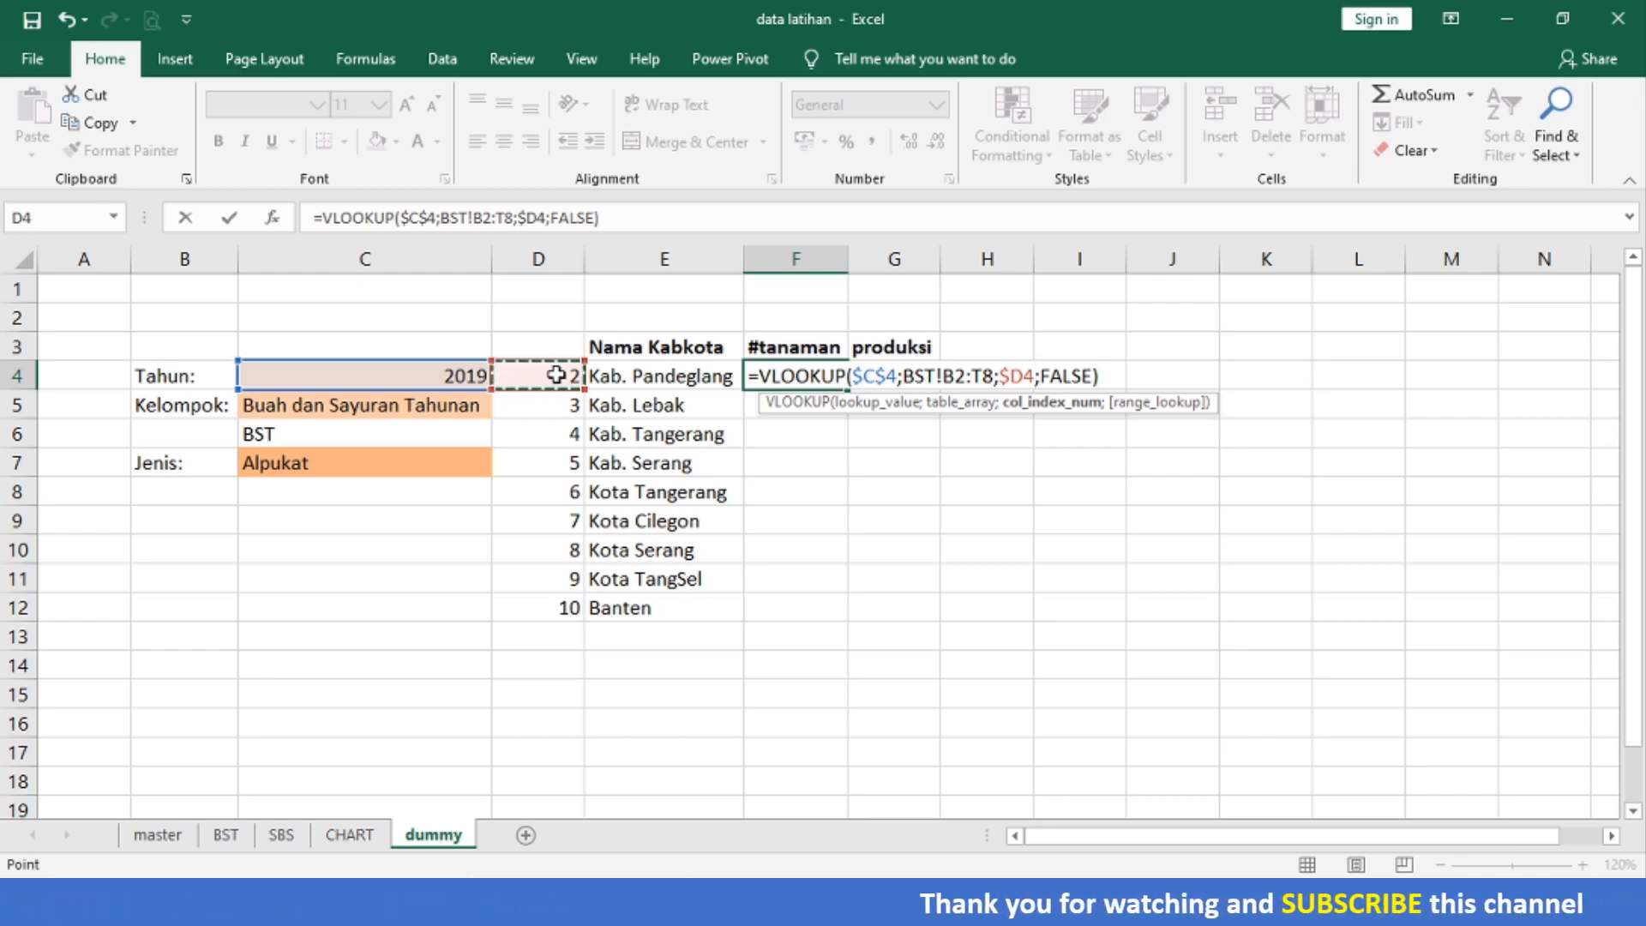
pyautogui.press('Return')
pyautogui.press('Up')
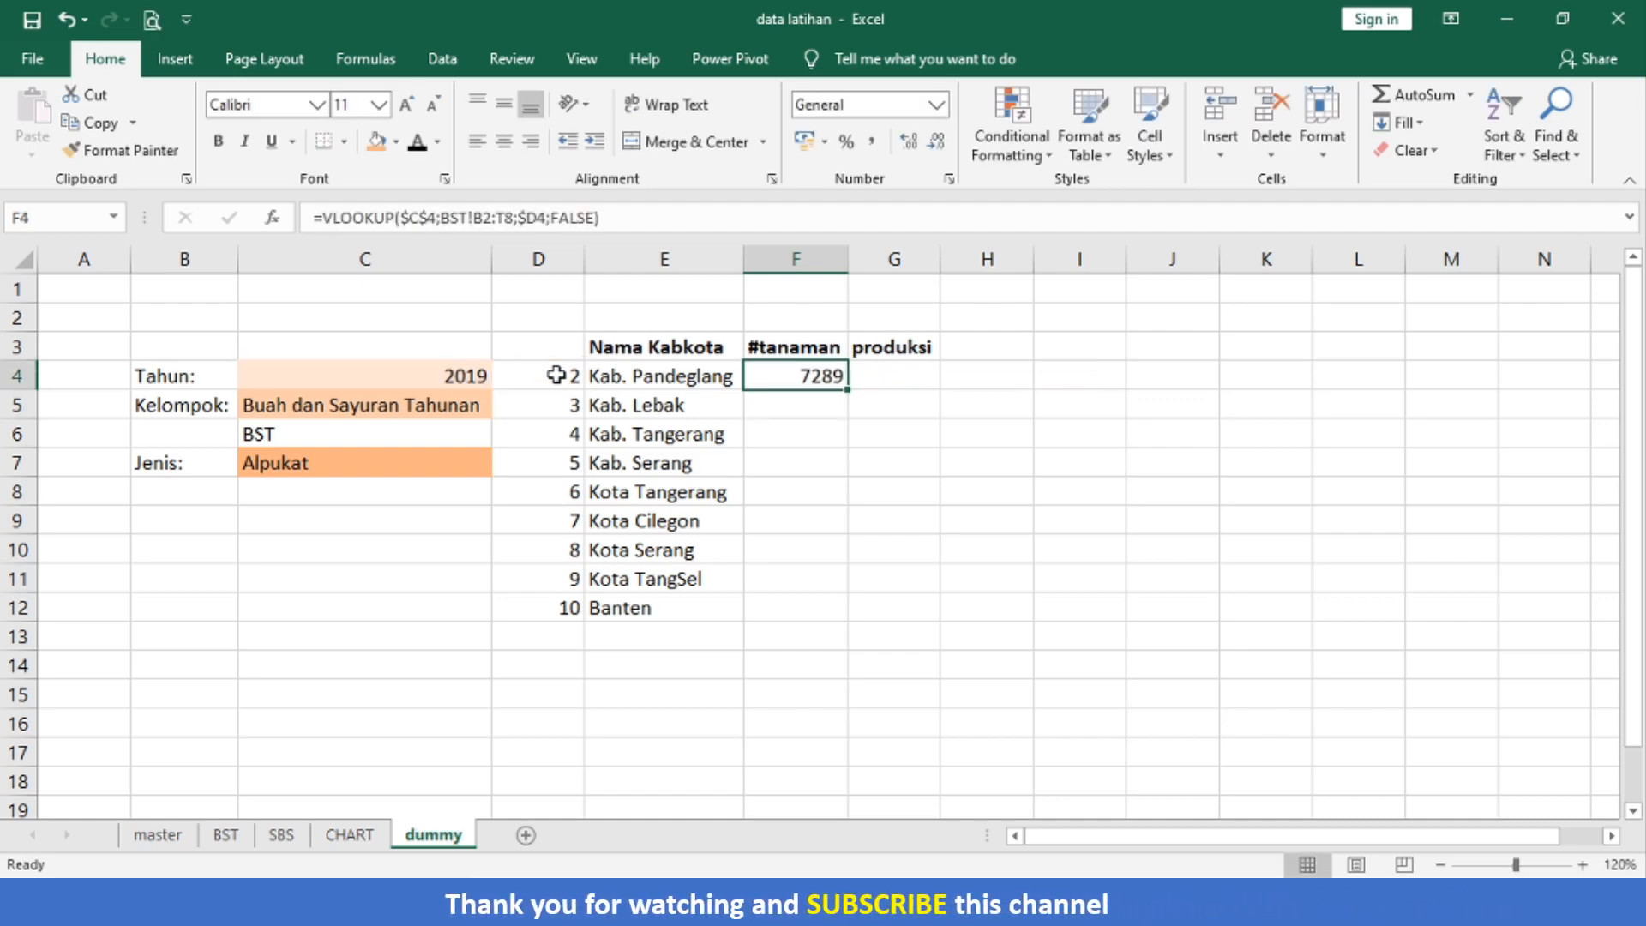
# - Examine the table array argument of F4's updated VLOOKUP formula without changing it
pyautogui.press('F2')
pyautogui.press('Left')
pyautogui.press('Left')
pyautogui.press('Left')
pyautogui.press('Left')
pyautogui.press('Left')
pyautogui.press('Left')
pyautogui.press('Left')
pyautogui.press('Left')
pyautogui.press('Left')
pyautogui.press('Left')
pyautogui.press('Left')
pyautogui.press('Left')
pyautogui.press('Left')
pyautogui.press('Left')
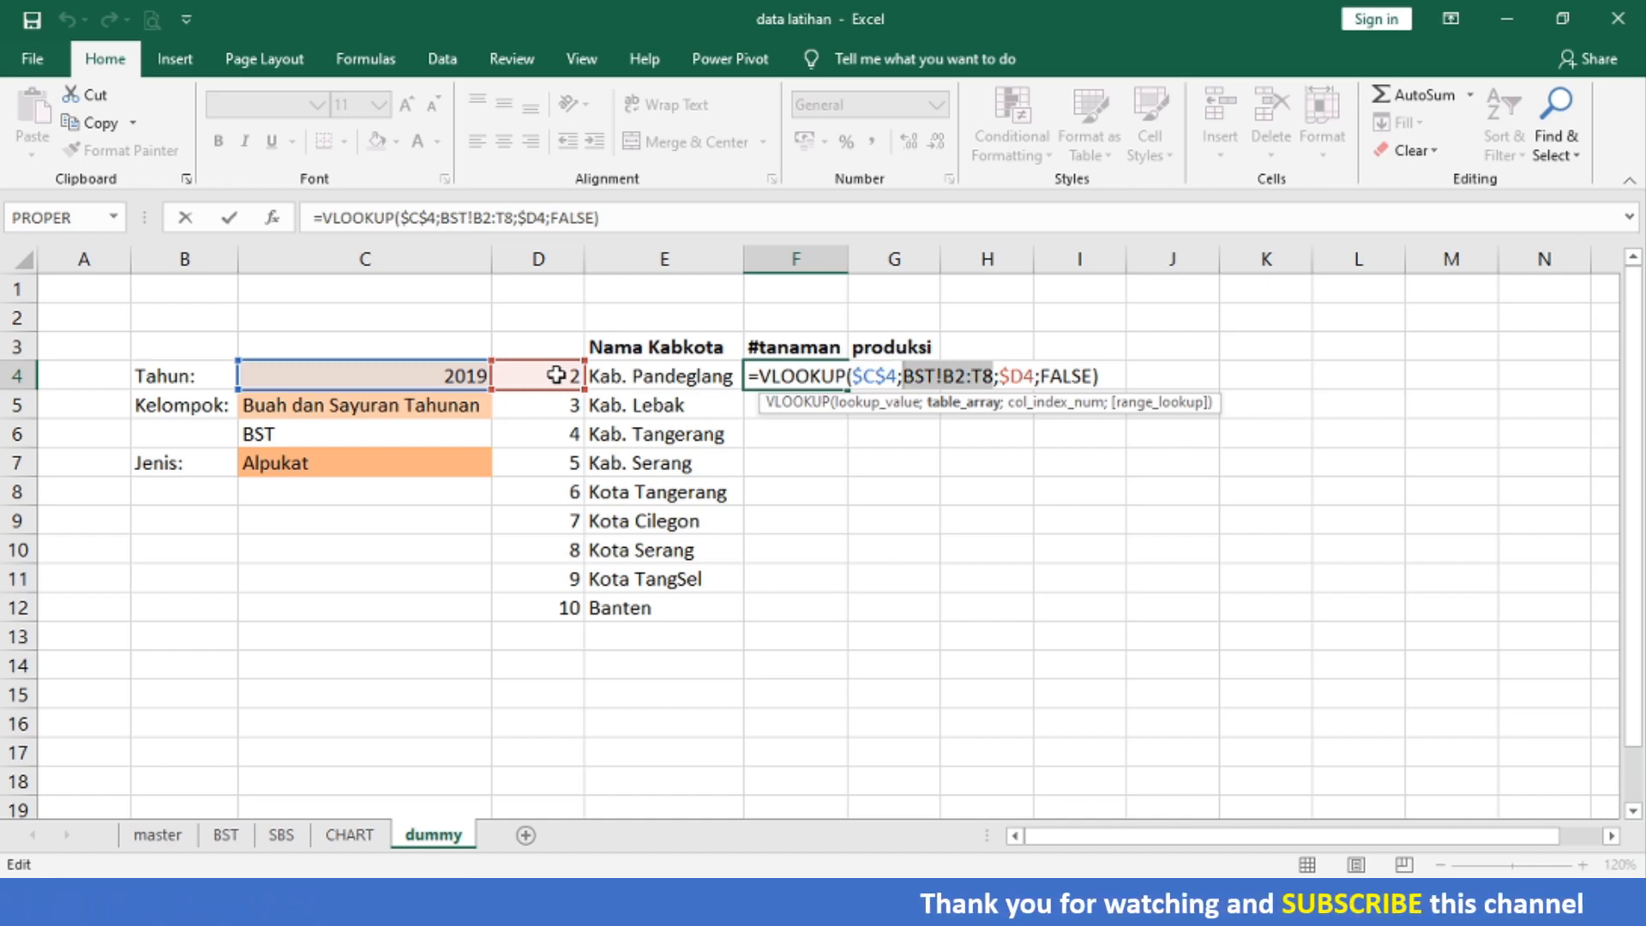
pyautogui.press('Escape')
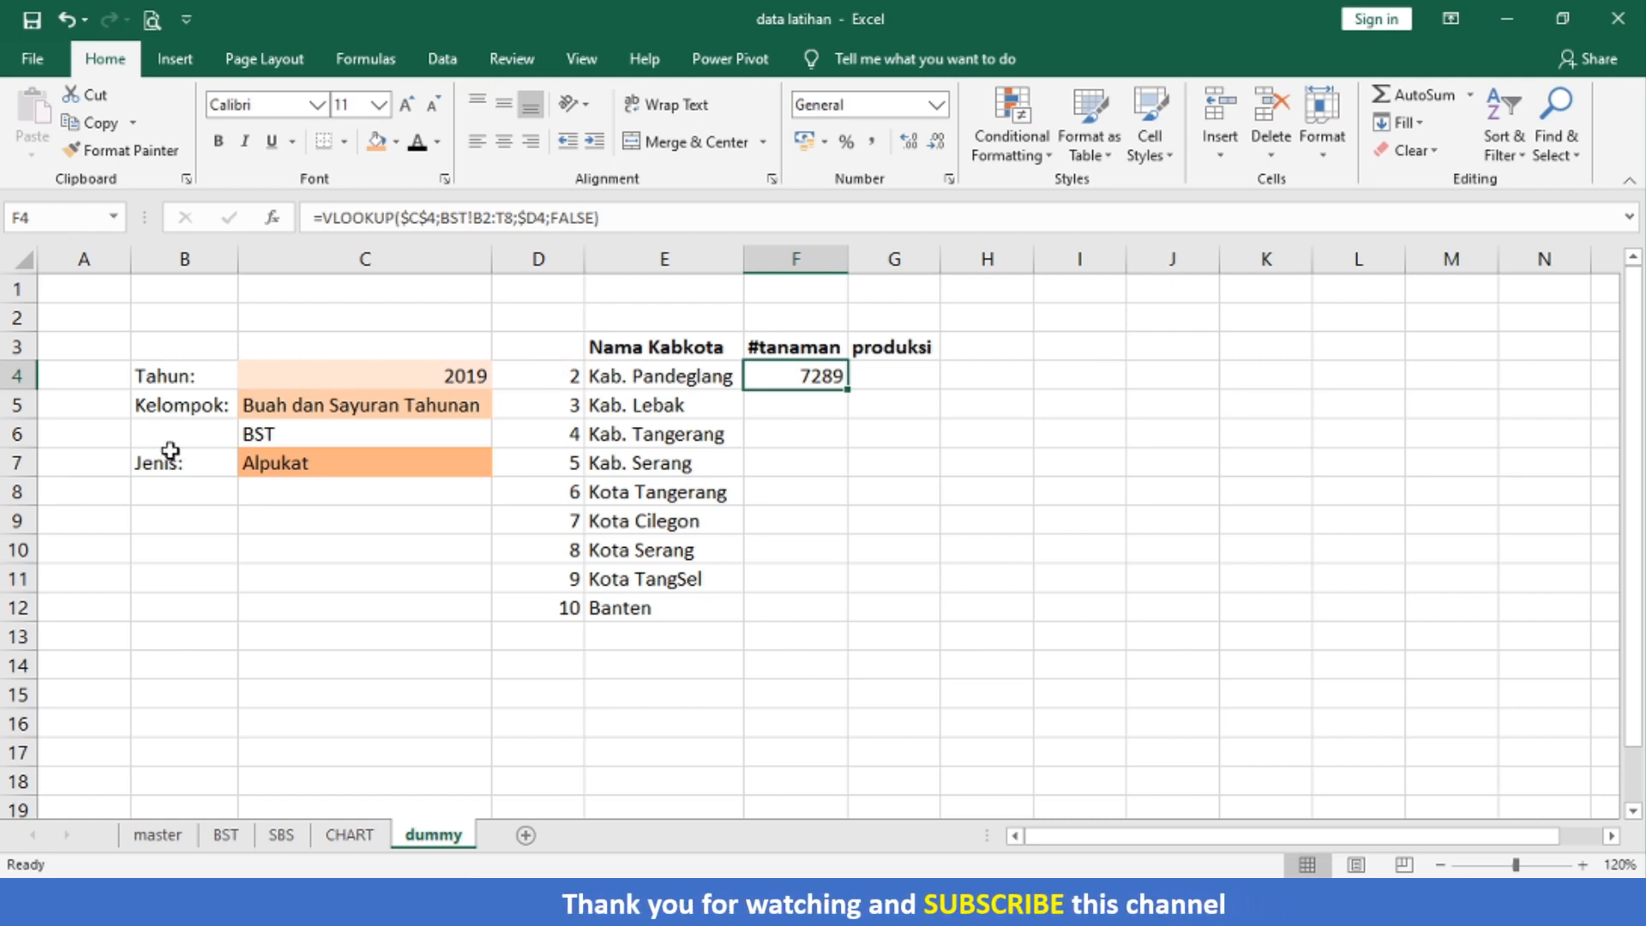
# - Review the Jenis options, the Kelompok selection and the group code formula in C6 without changing them
pyautogui.click(358, 461)
pyautogui.click(504, 464)
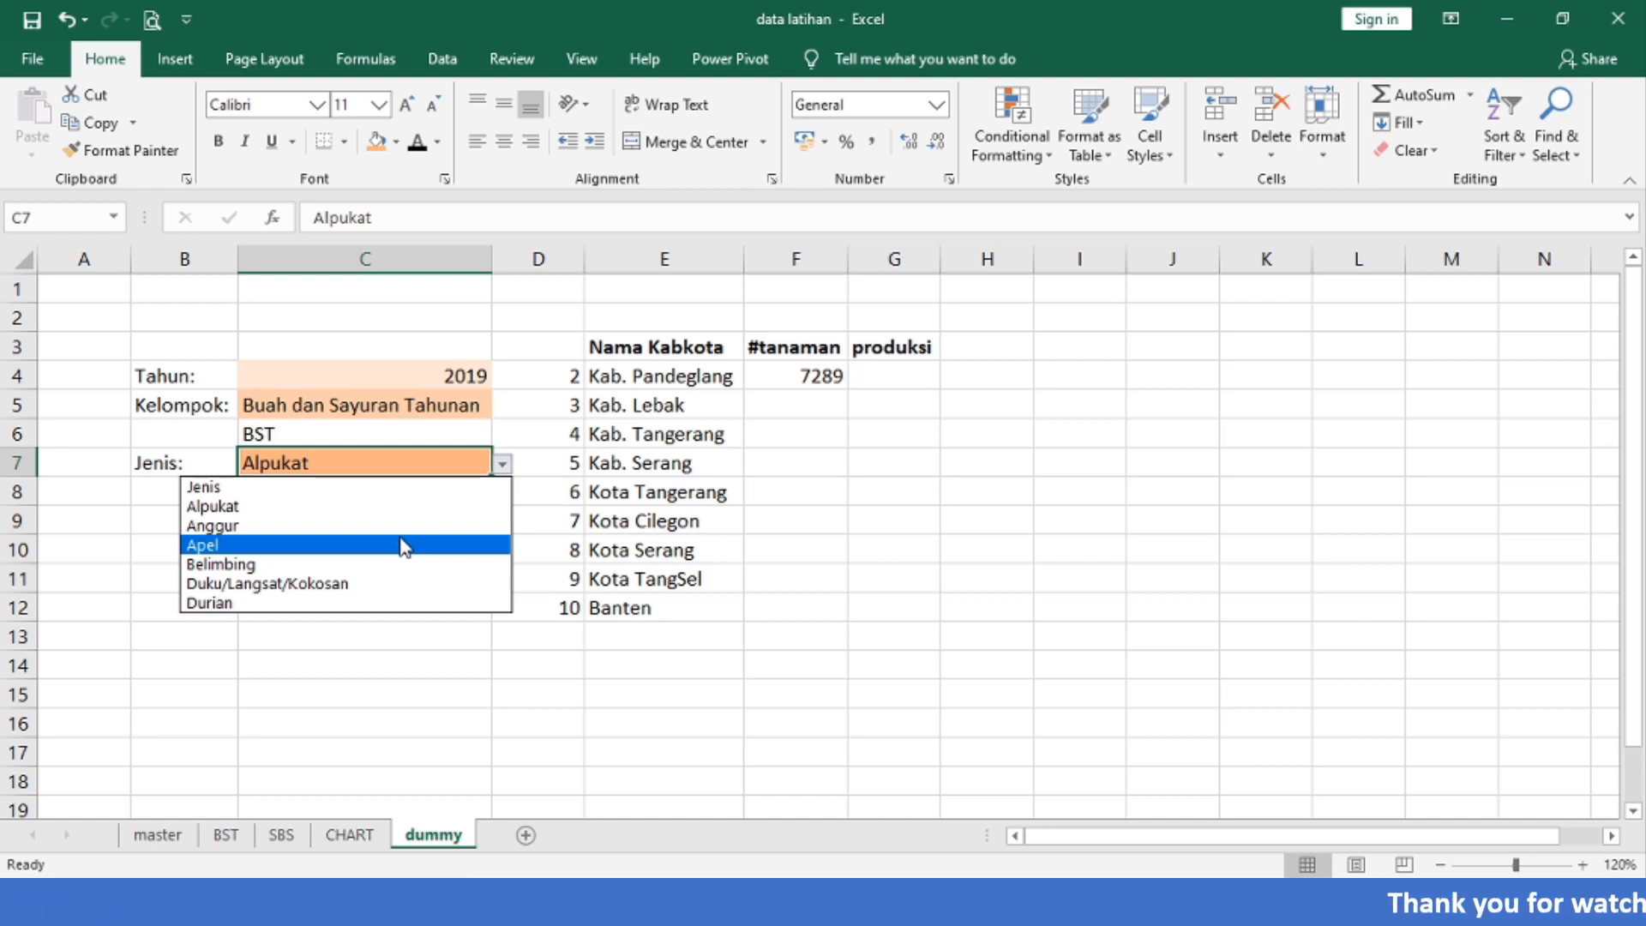
pyautogui.click(410, 431)
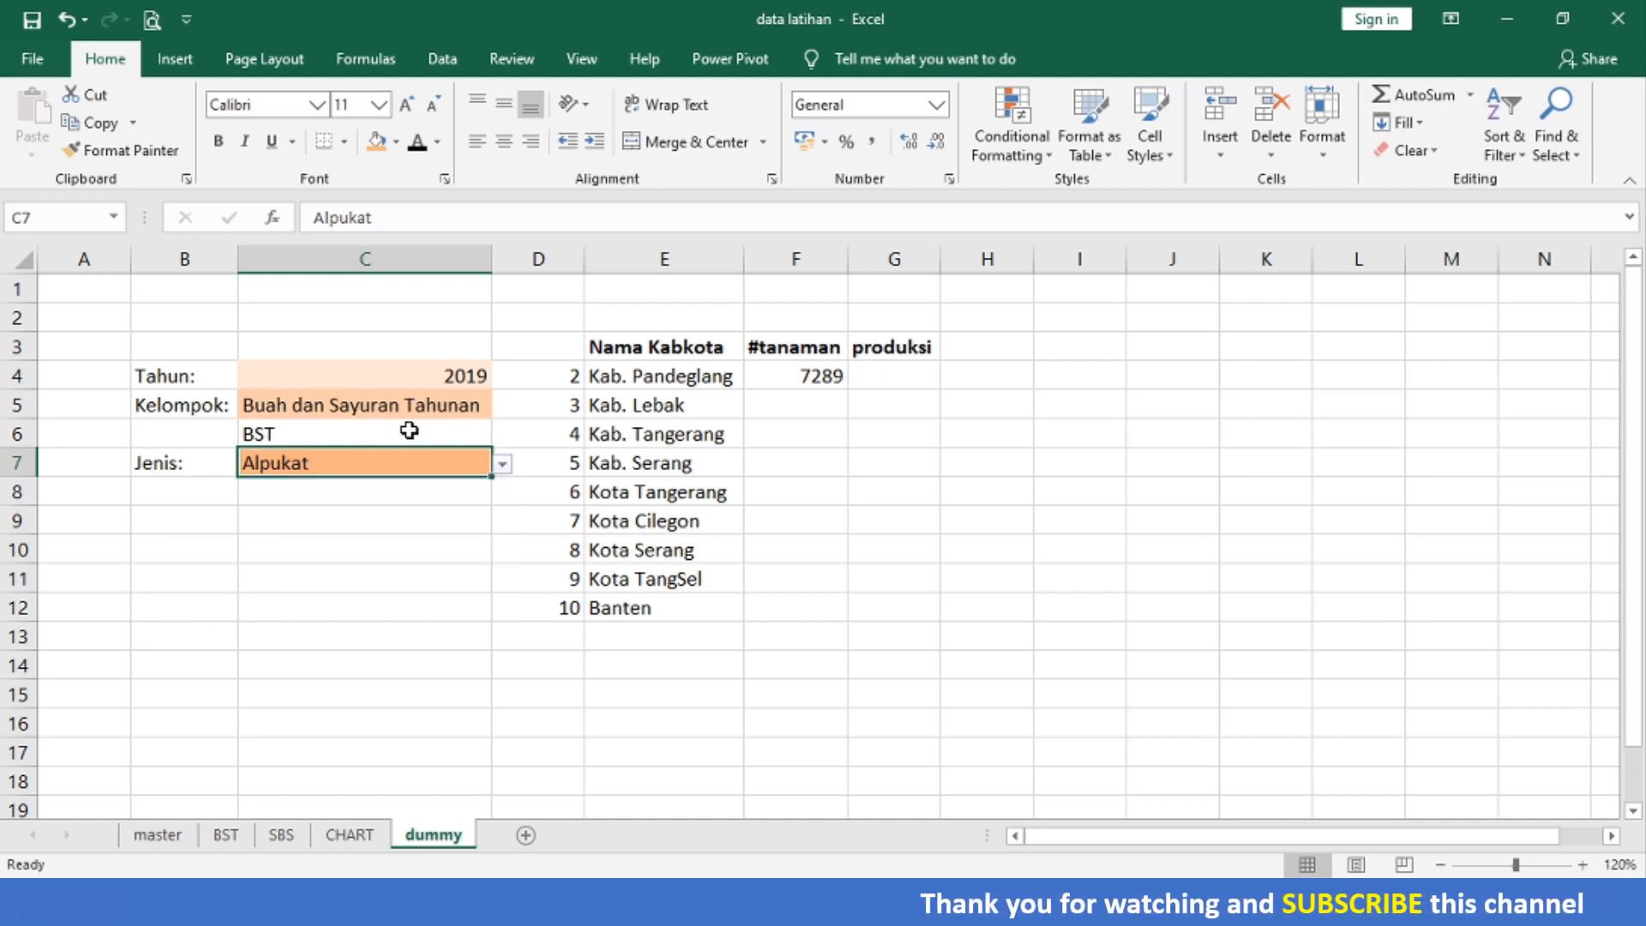
pyautogui.click(410, 430)
pyautogui.click(434, 407)
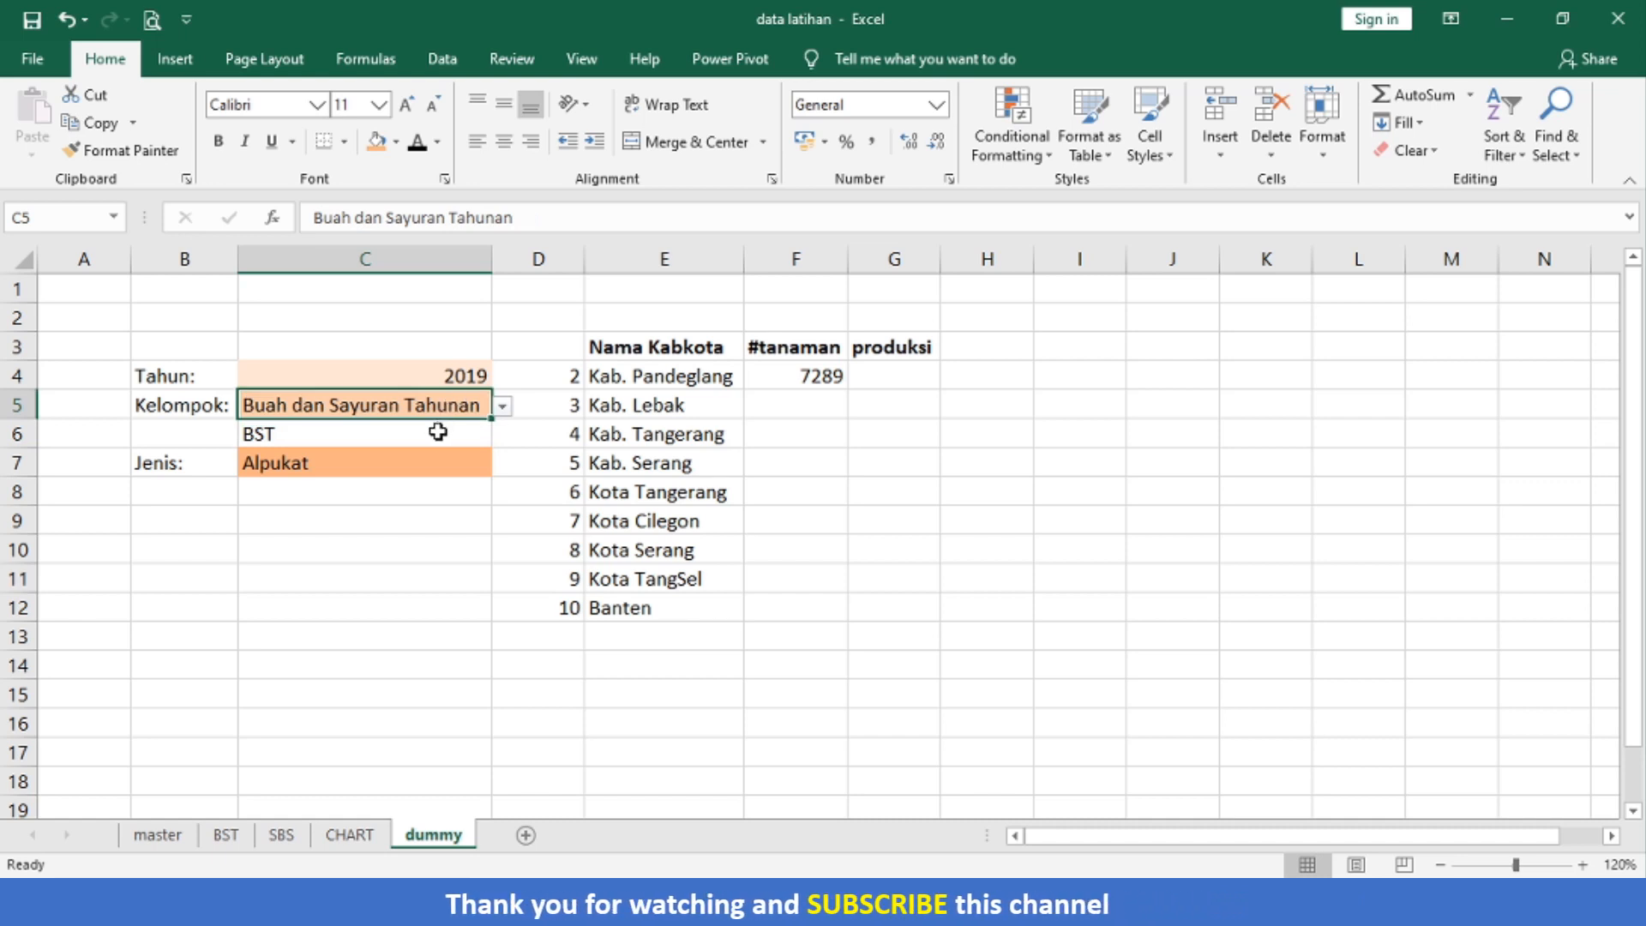
pyautogui.click(438, 432)
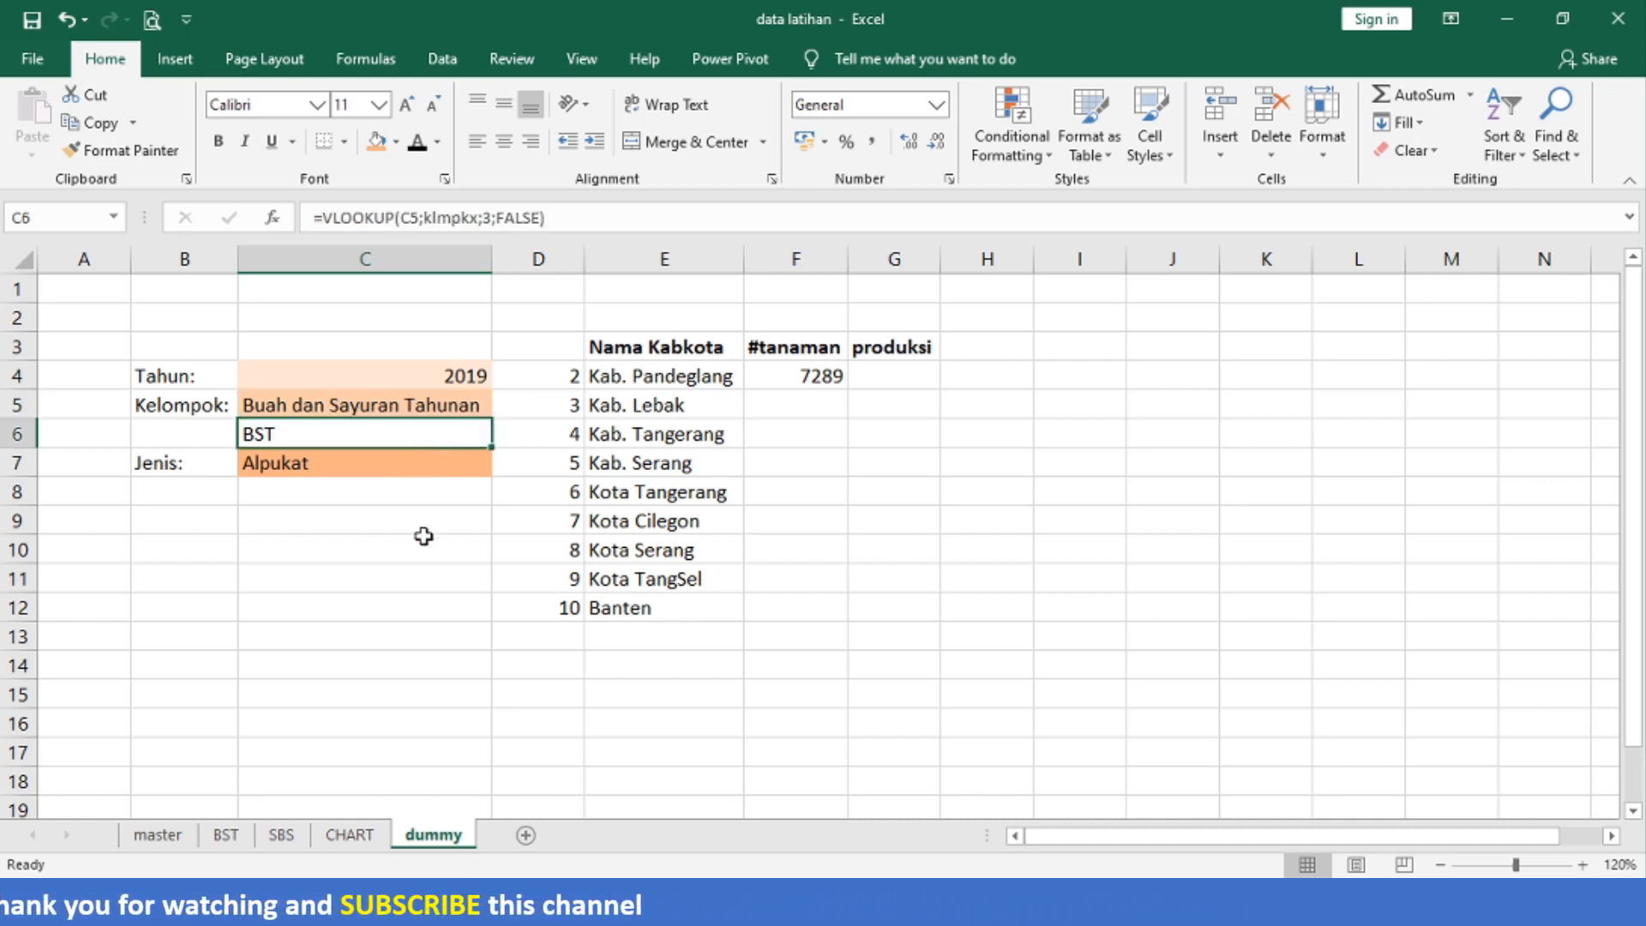
pyautogui.click(435, 499)
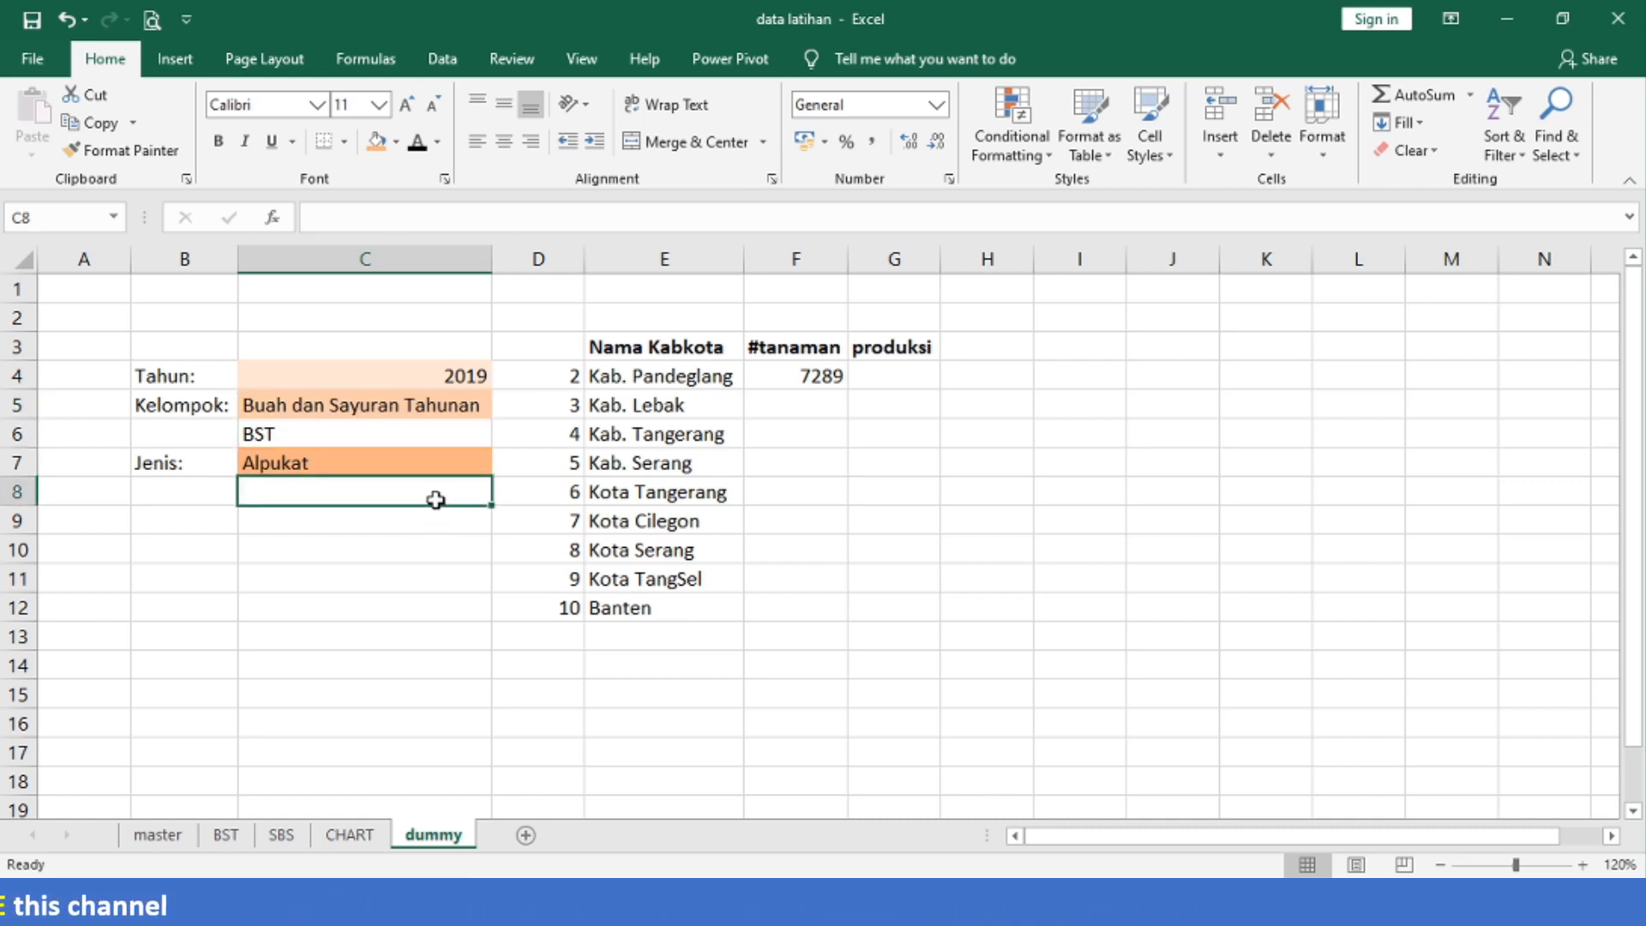
# - Select the whole alpukat data block B2:T8 on the BST sheet, including its header row
pyautogui.click(221, 835)
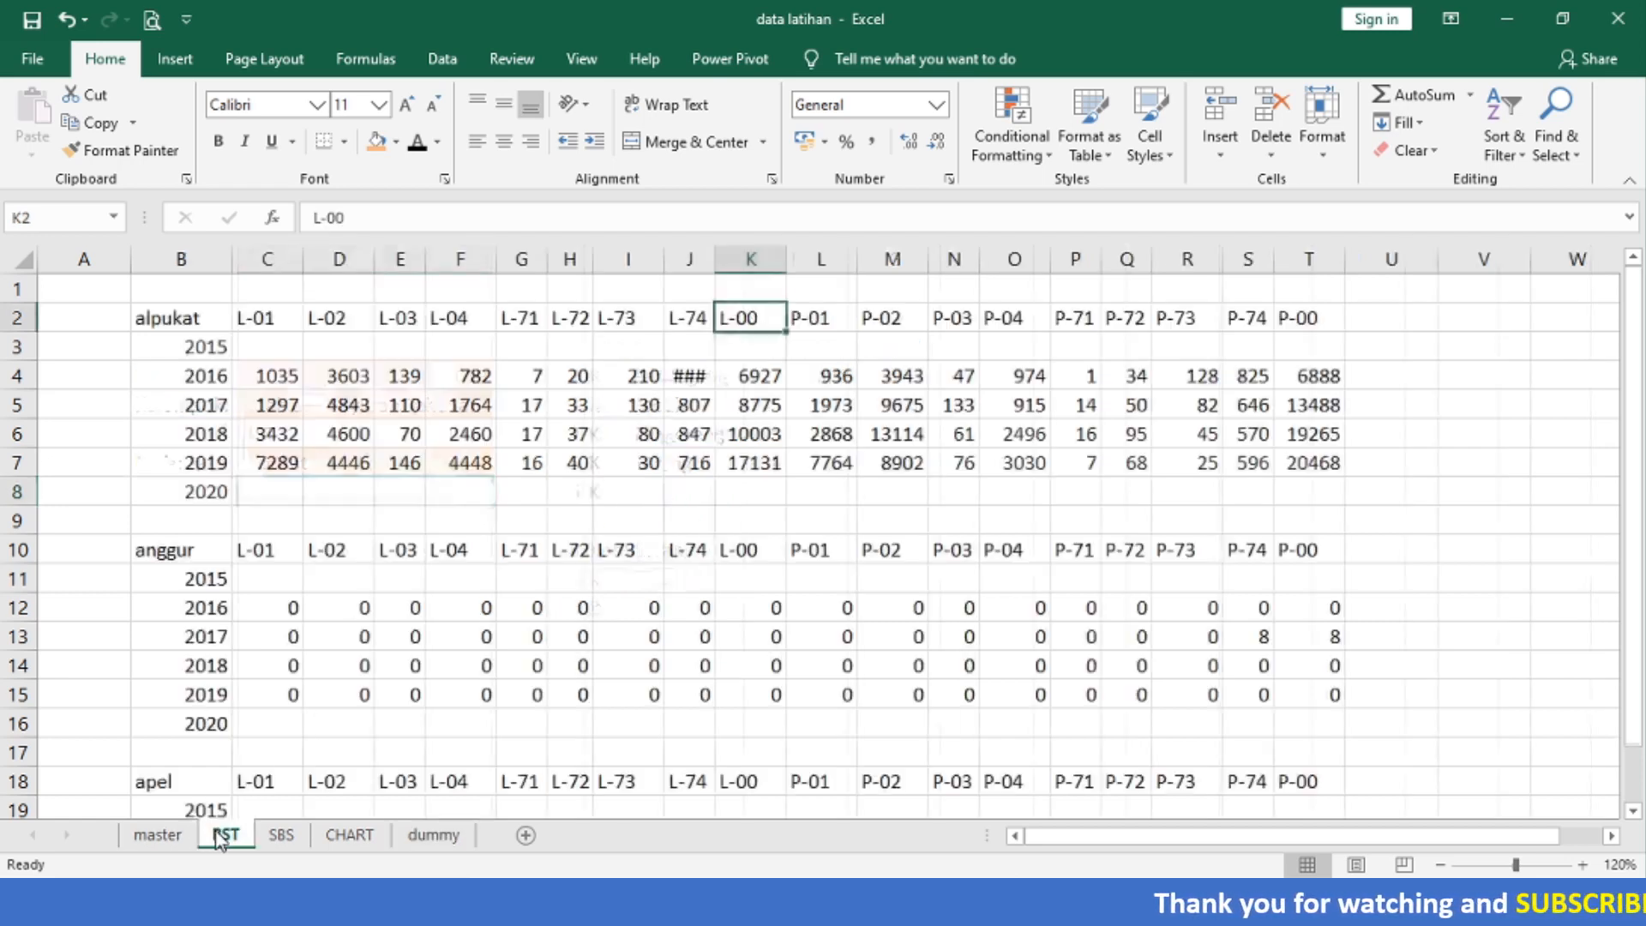
pyautogui.click(179, 316)
pyautogui.hotkey('shift', 'Right')
pyautogui.hotkey('shift', 'Right')
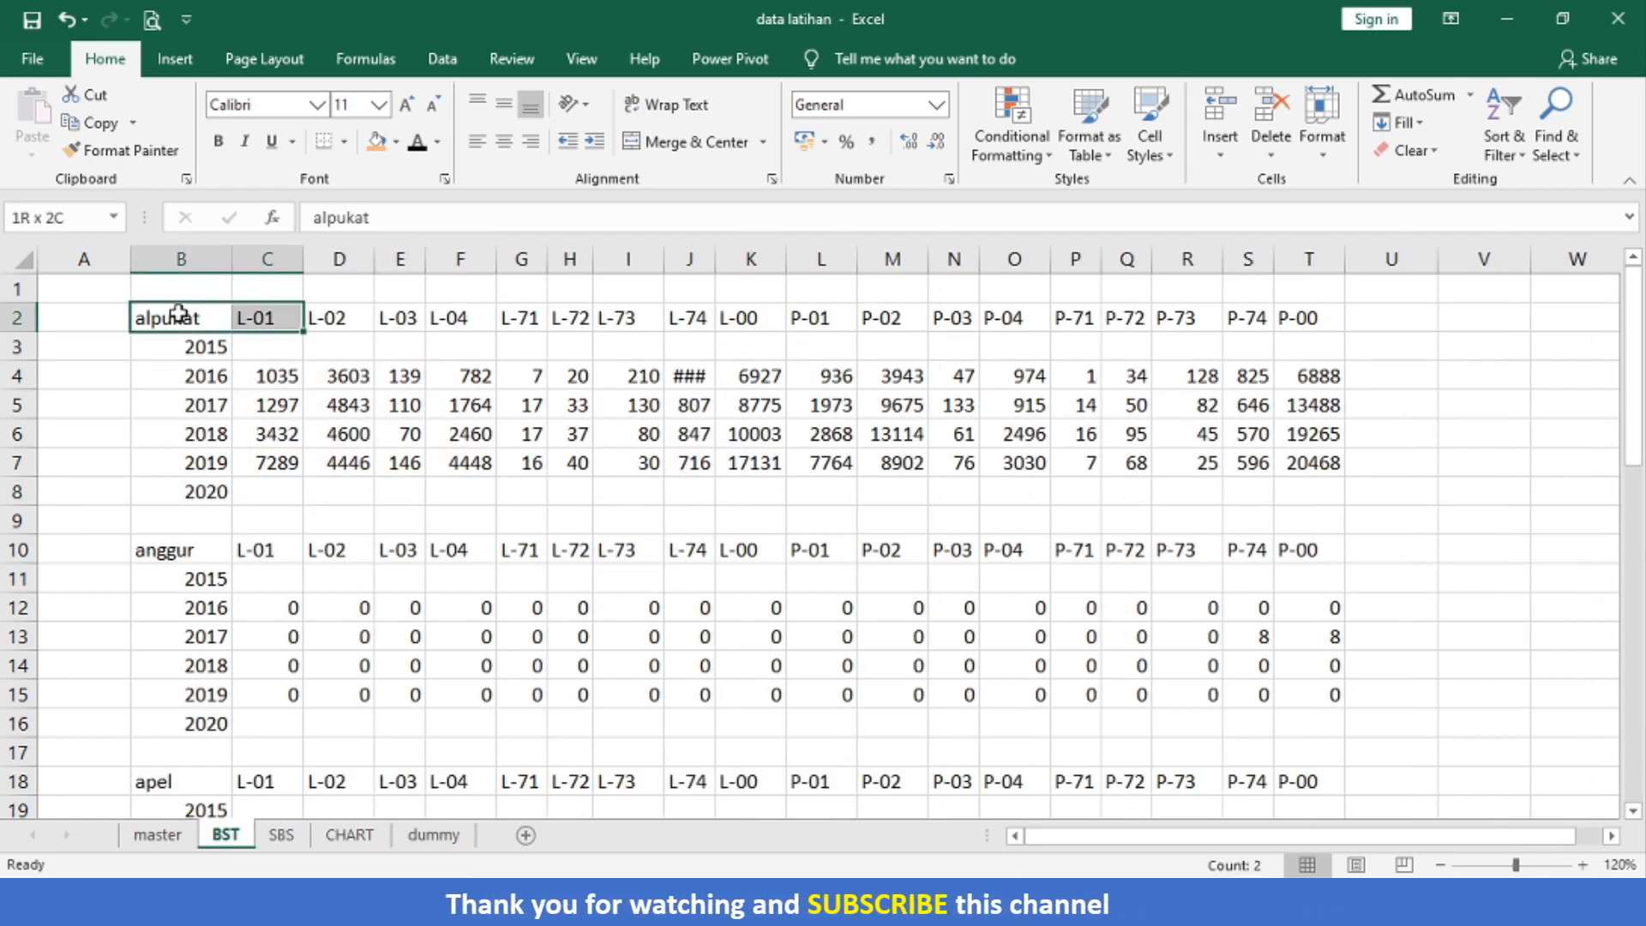
pyautogui.hotkey('ctrl', 'shift', 'Right')
pyautogui.hotkey('ctrl', 'shift', 'Down')
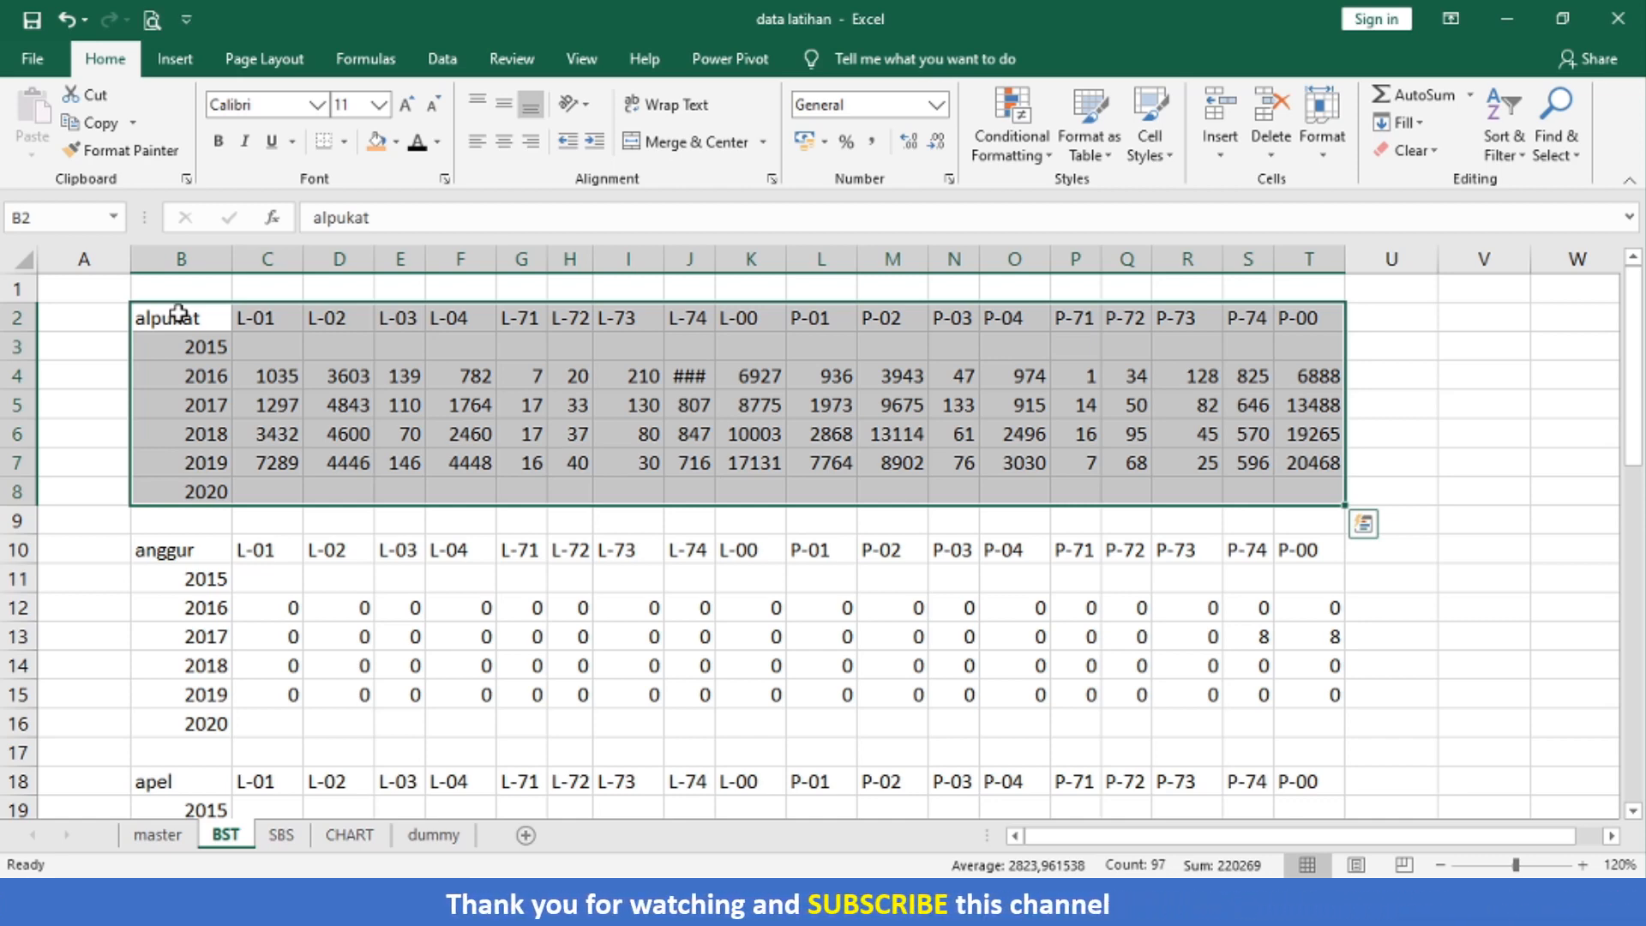
pyautogui.click(176, 60)
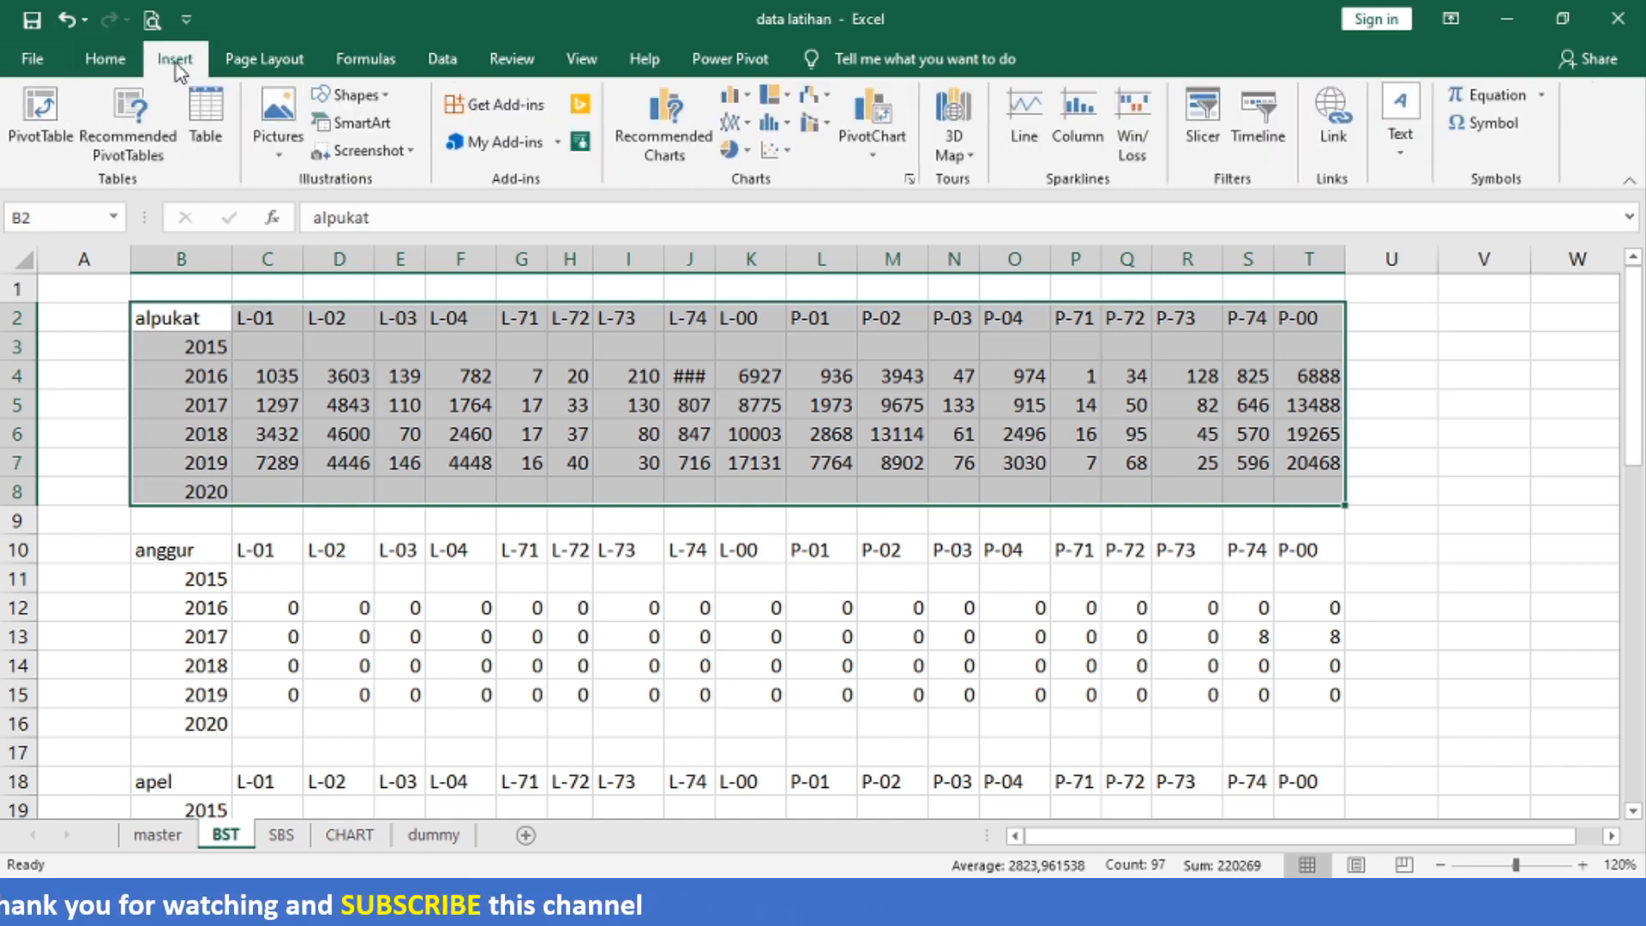
pyautogui.click(211, 130)
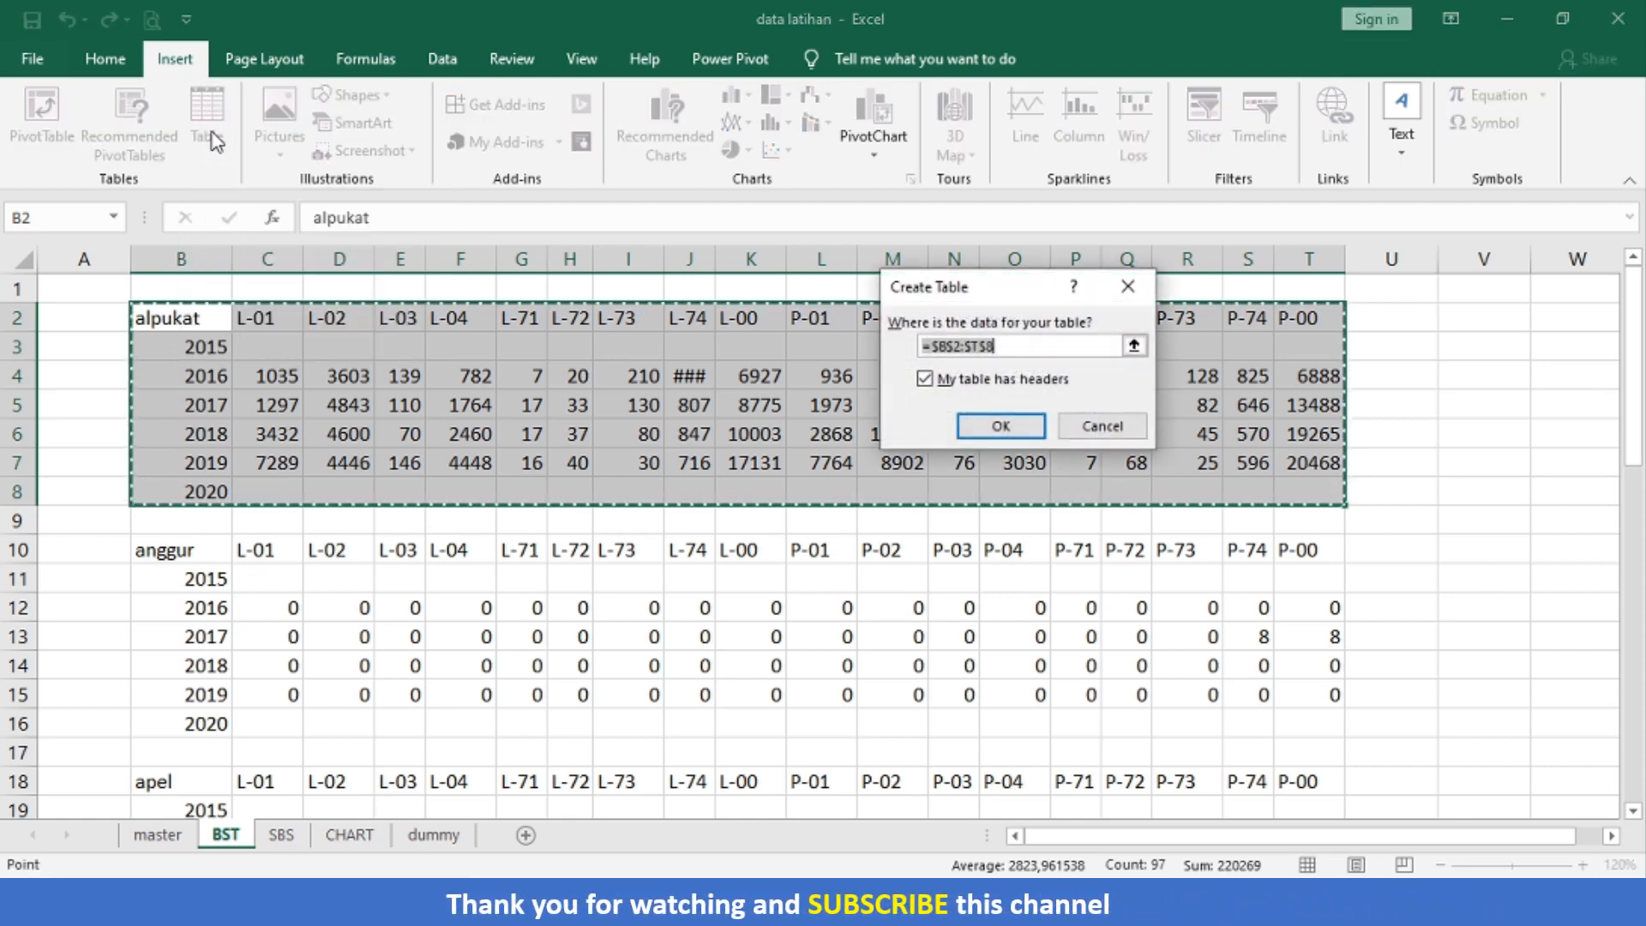
pyautogui.click(1101, 427)
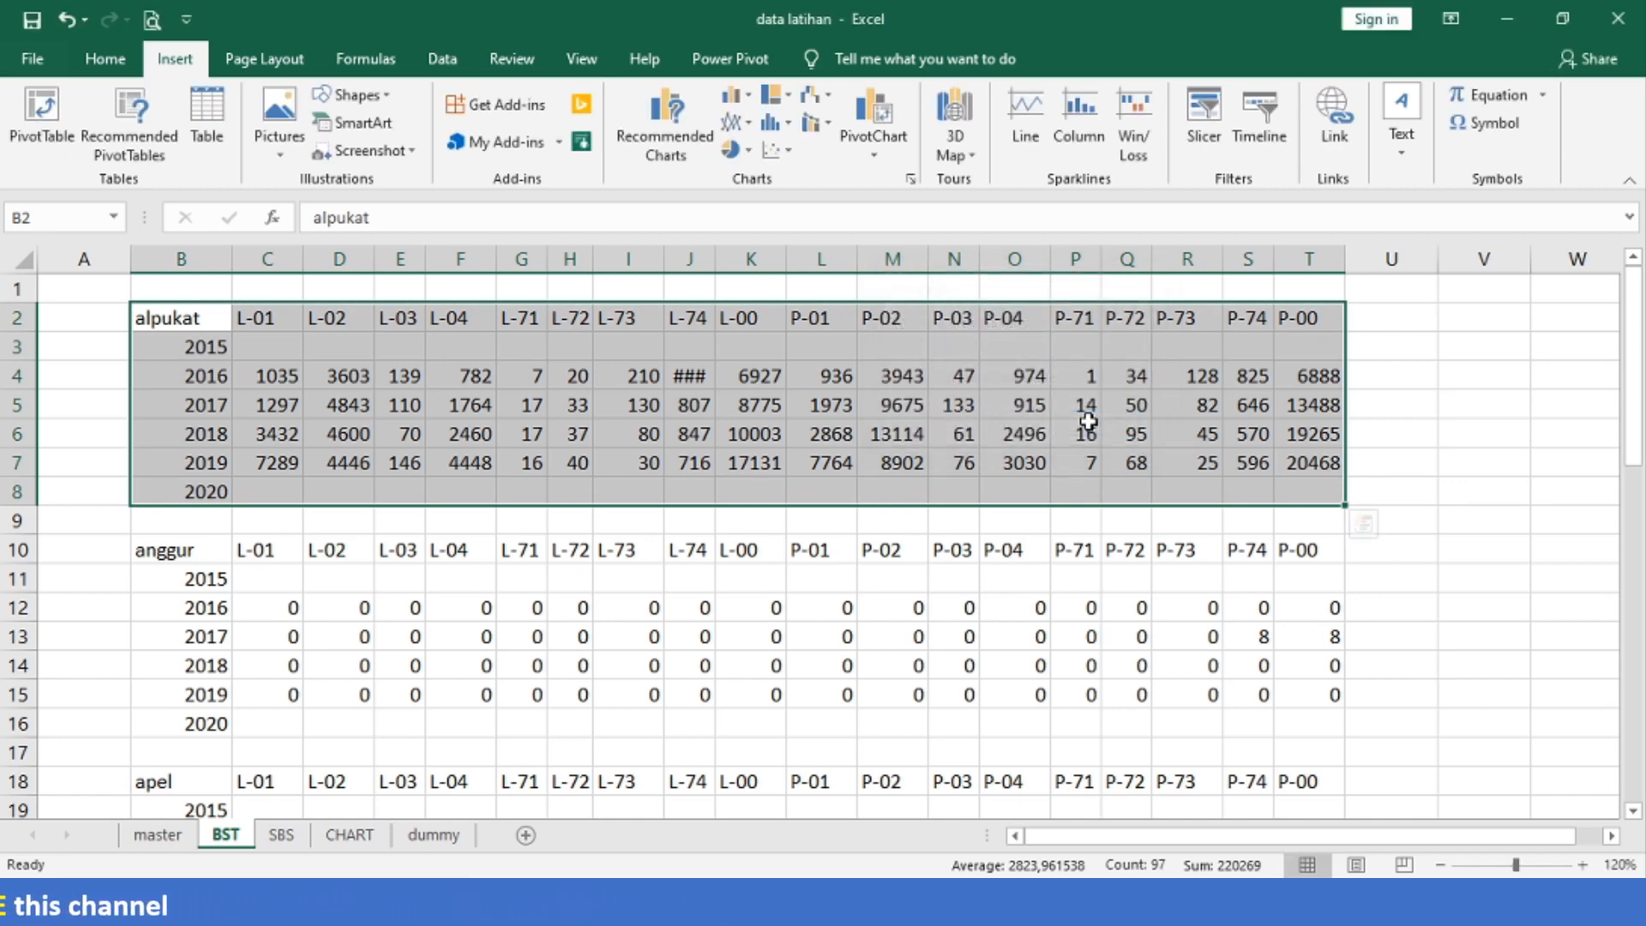
pyautogui.hotkey('ctrl', 'q')
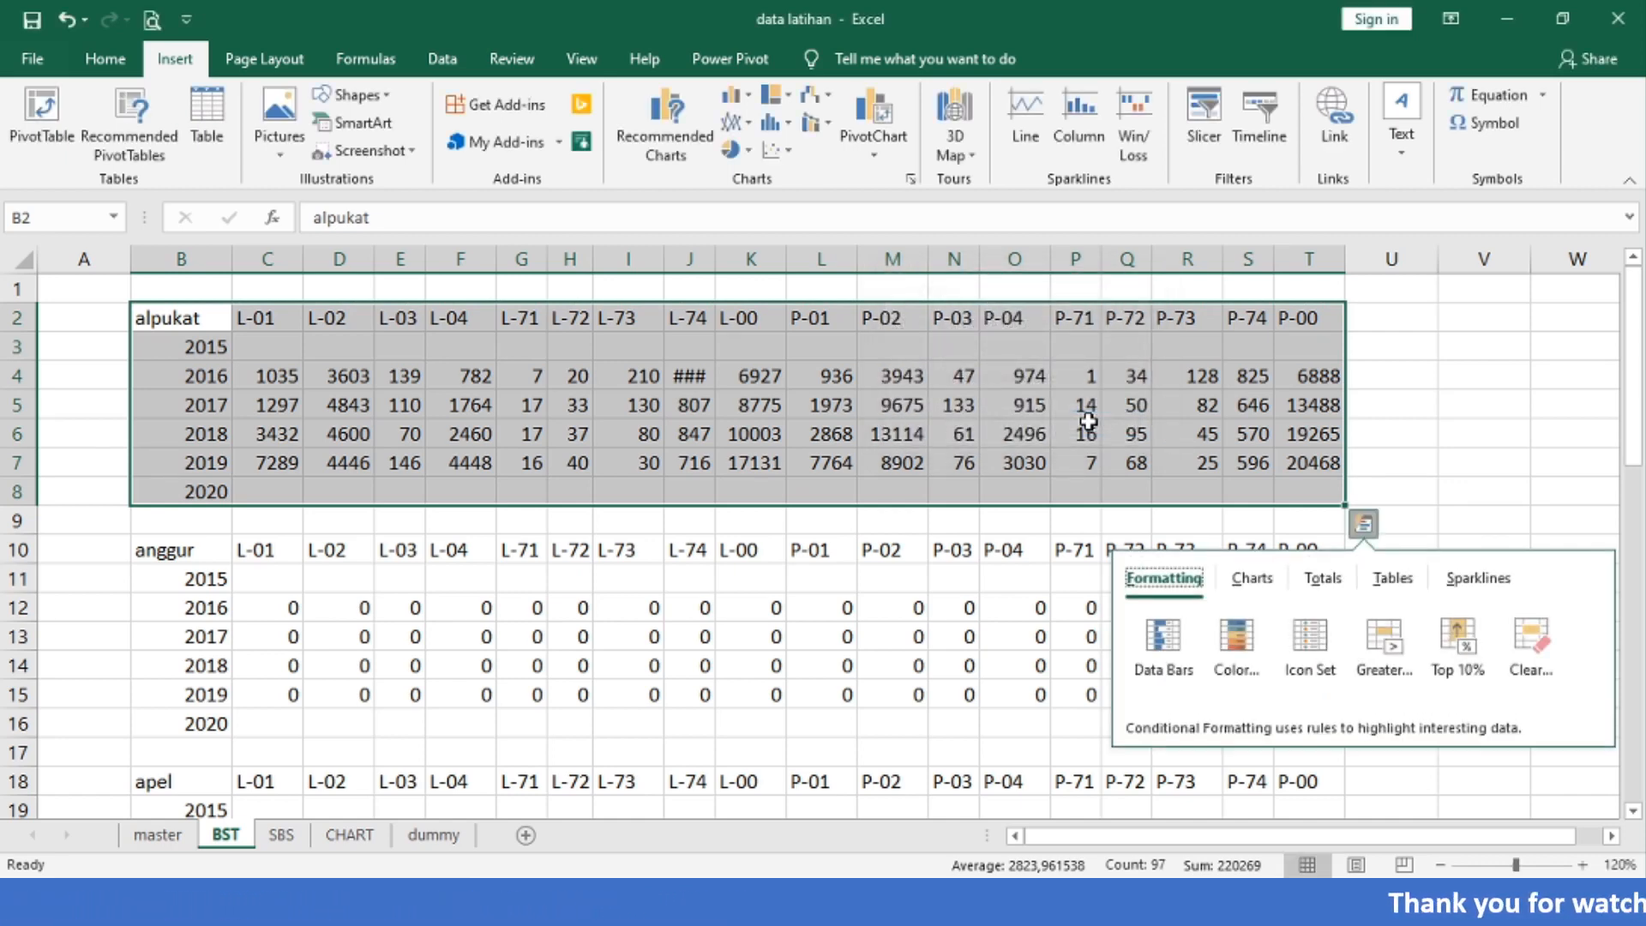
pyautogui.press('Escape')
# - Convert the selected range $B$2:$T$8 into a table with headers and name it alpukat
pyautogui.hotkey('ctrl', 't')
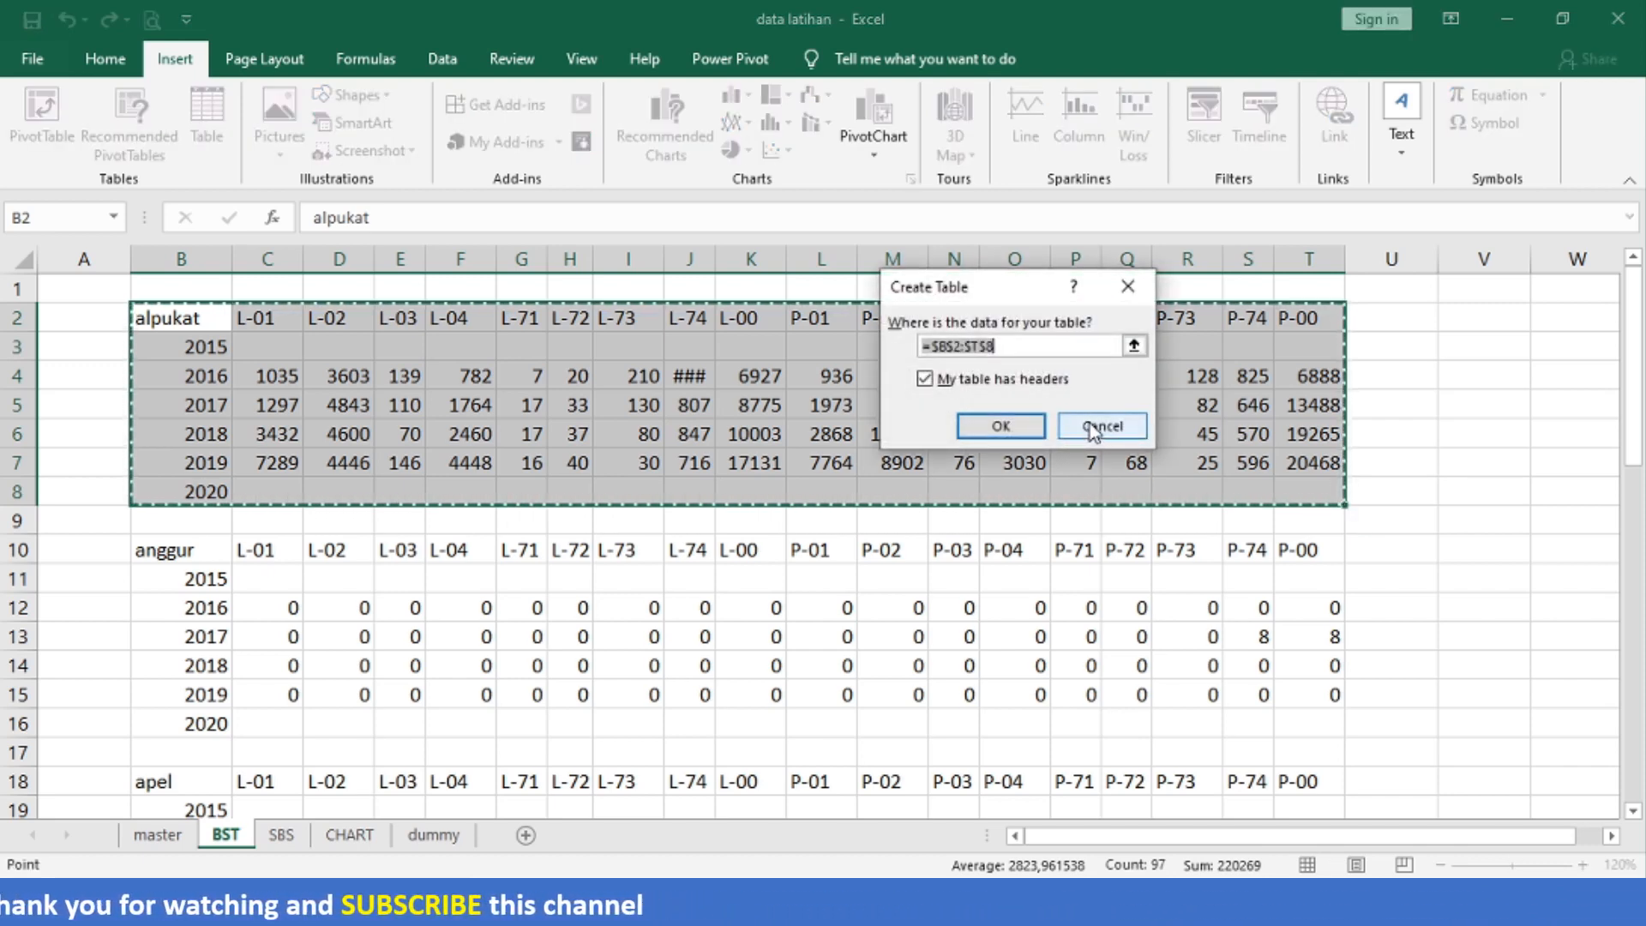
pyautogui.click(993, 431)
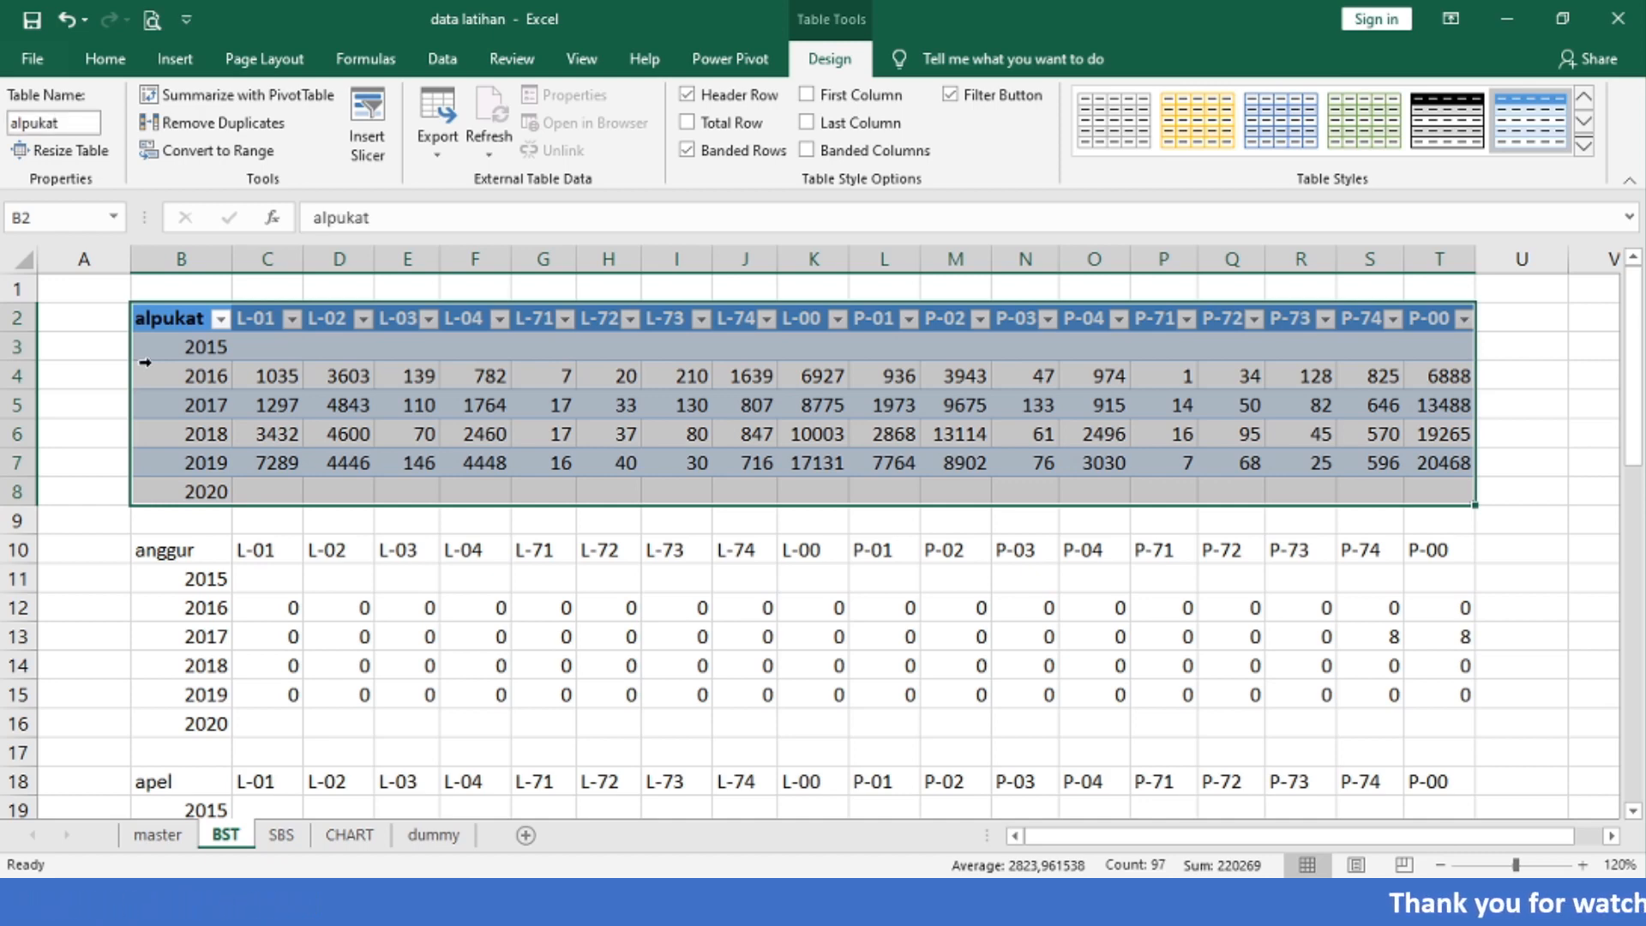
# - Check which cells the name alpukat covers while header B2 is cleared, and undo the clearing of that header
pyautogui.press('Left')
pyautogui.press('Right')
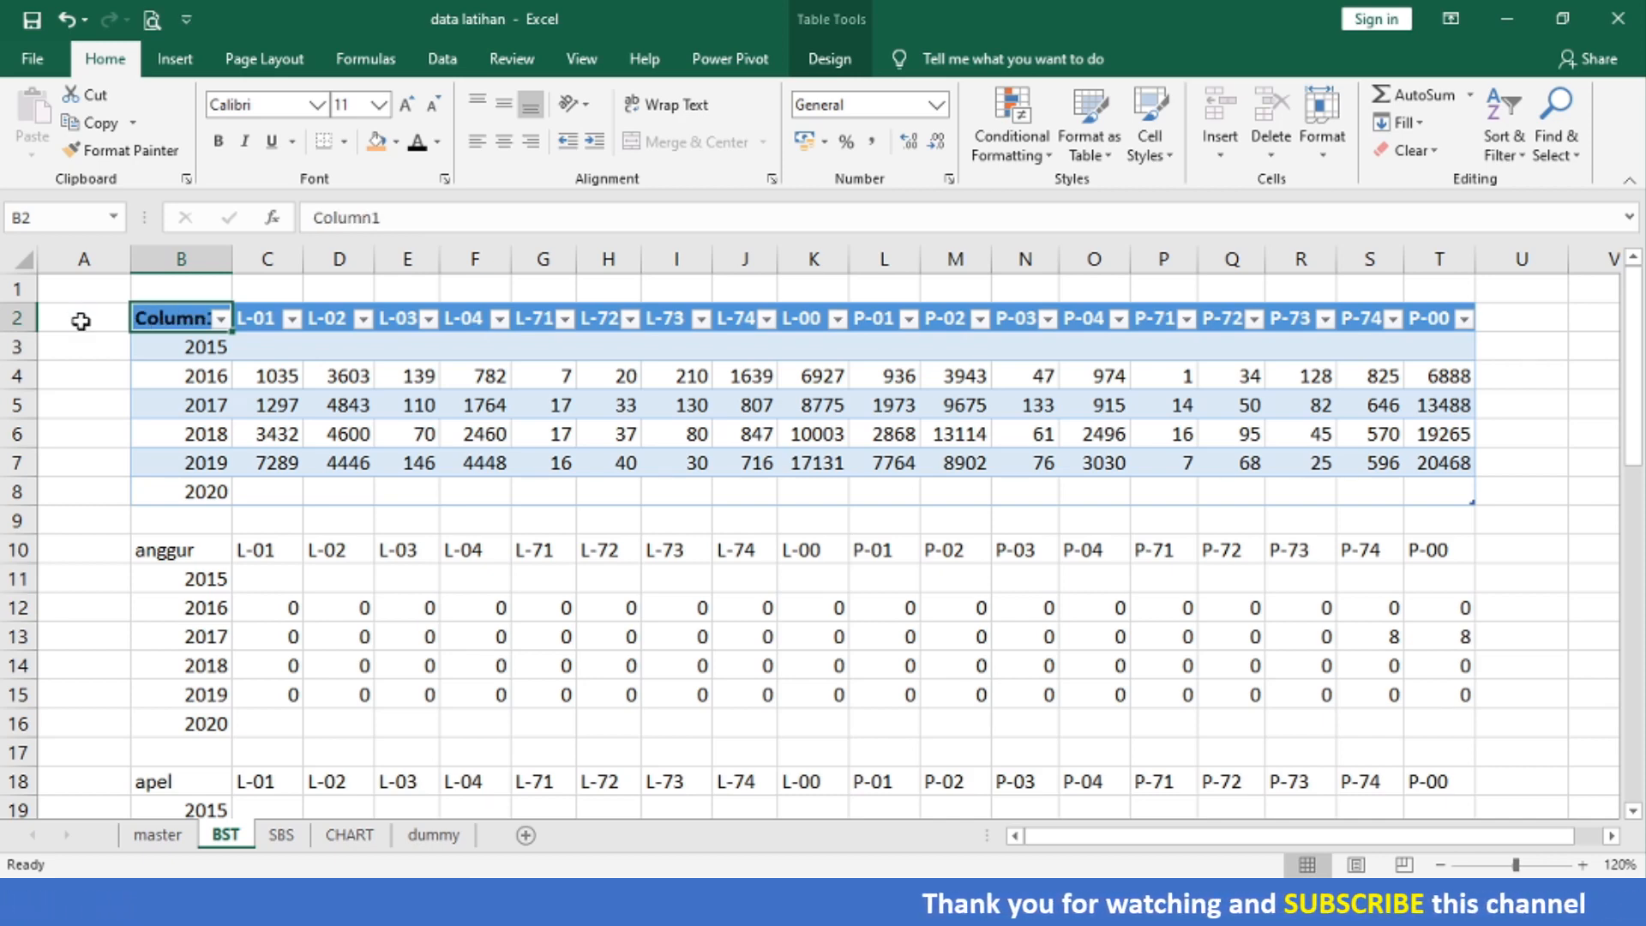
pyautogui.click(112, 218)
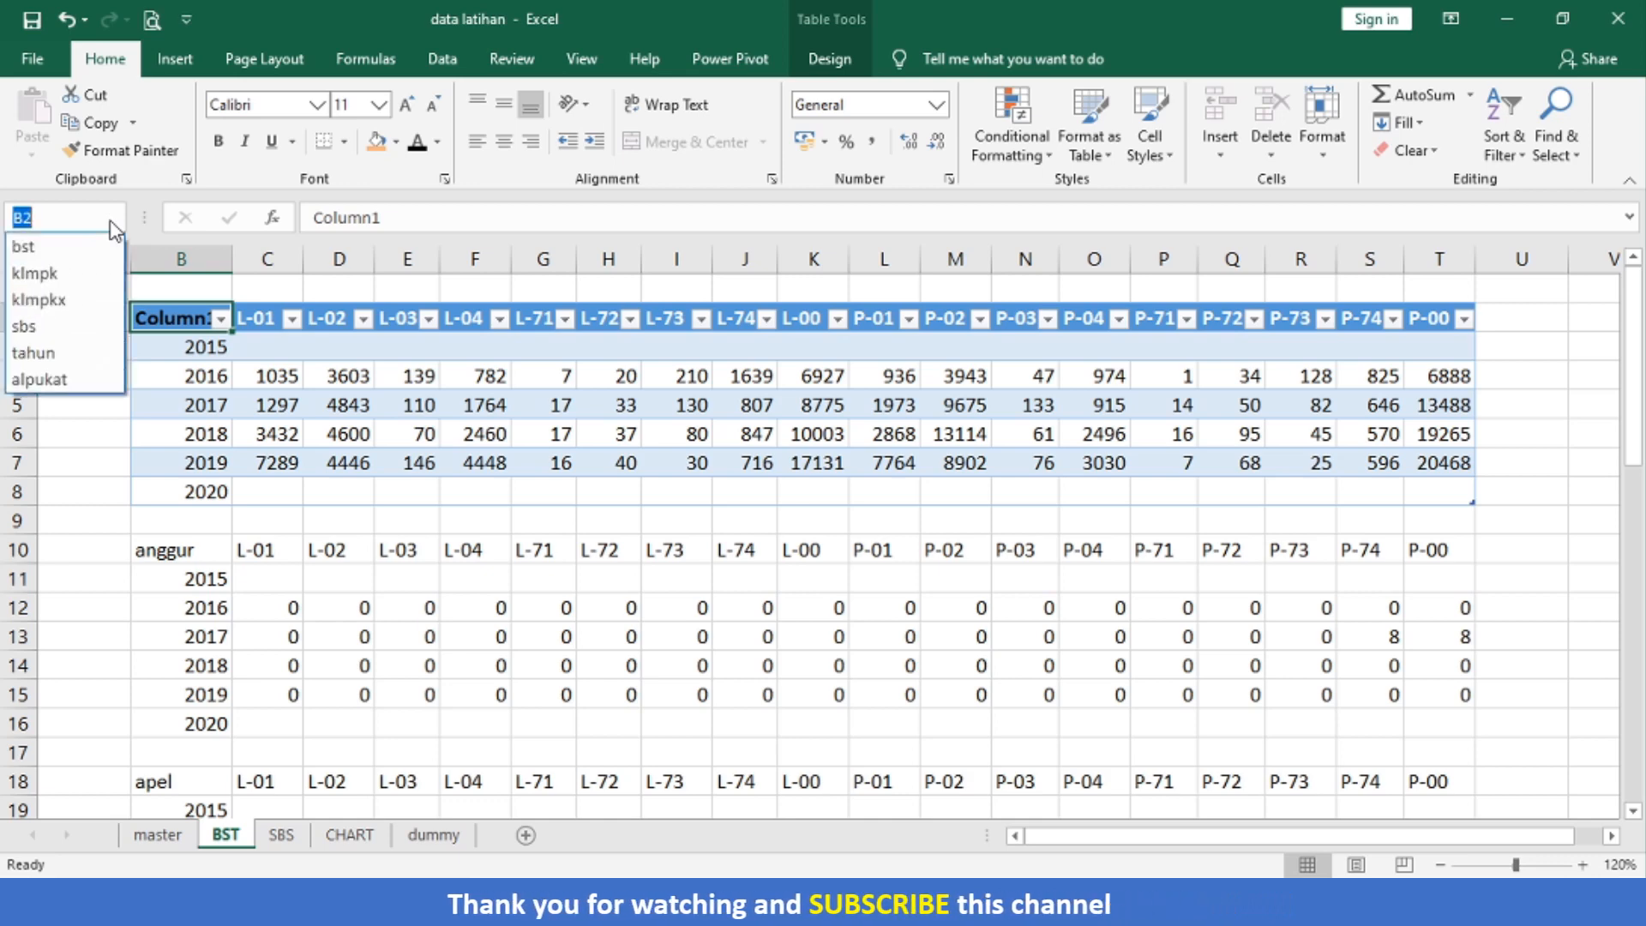
pyautogui.click(78, 382)
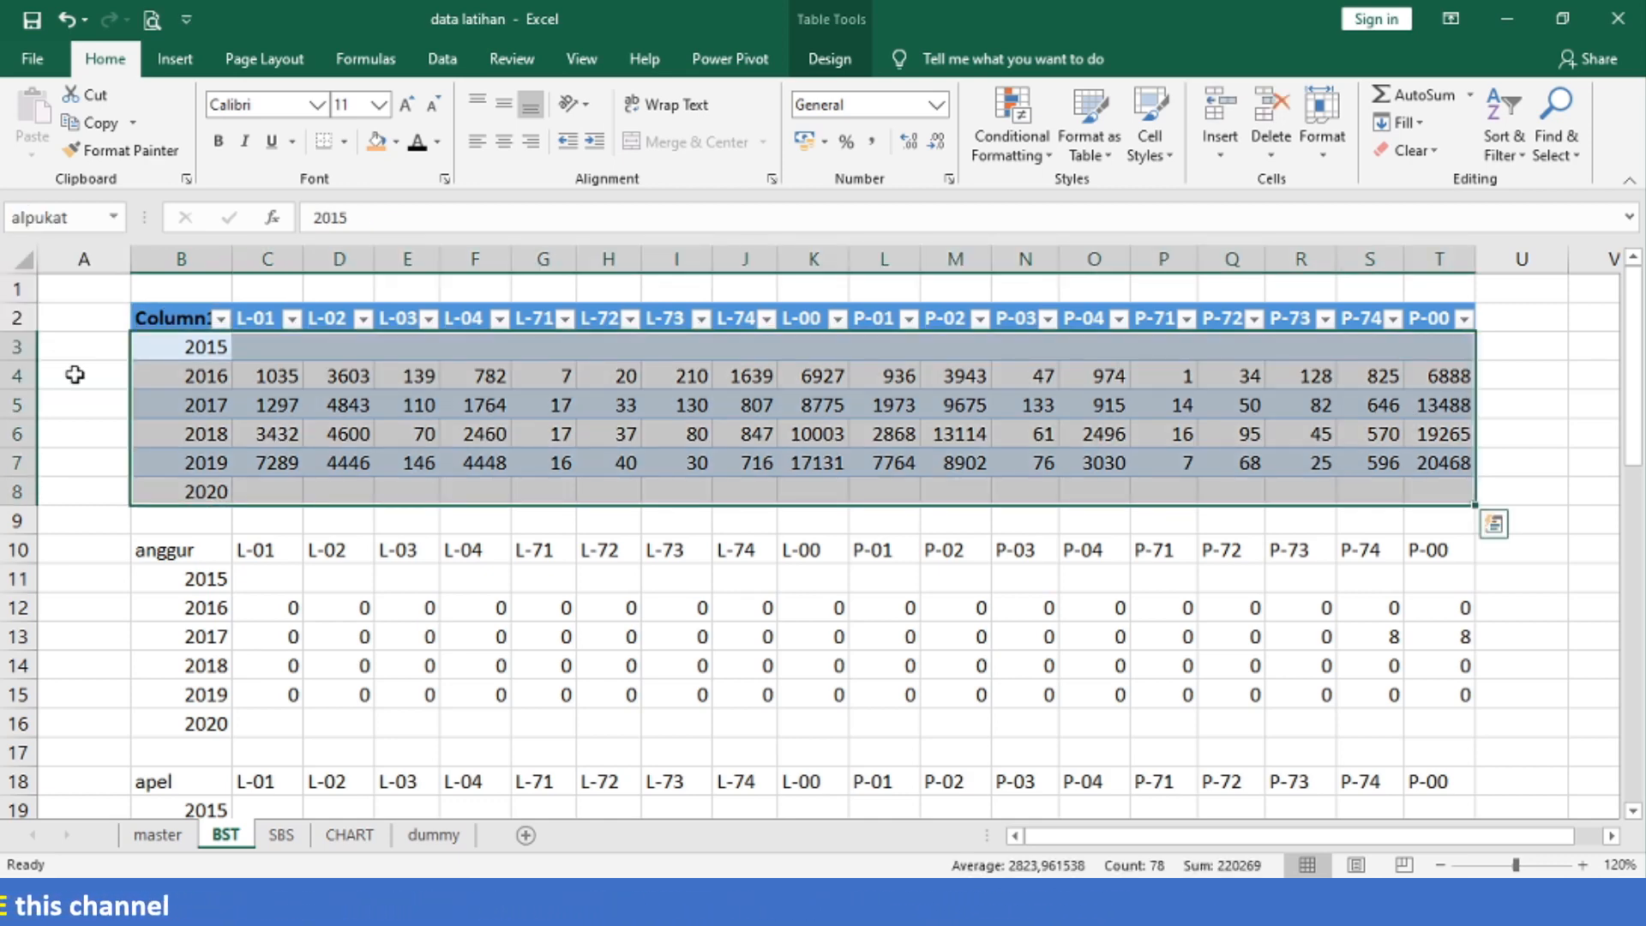
pyautogui.click(830, 59)
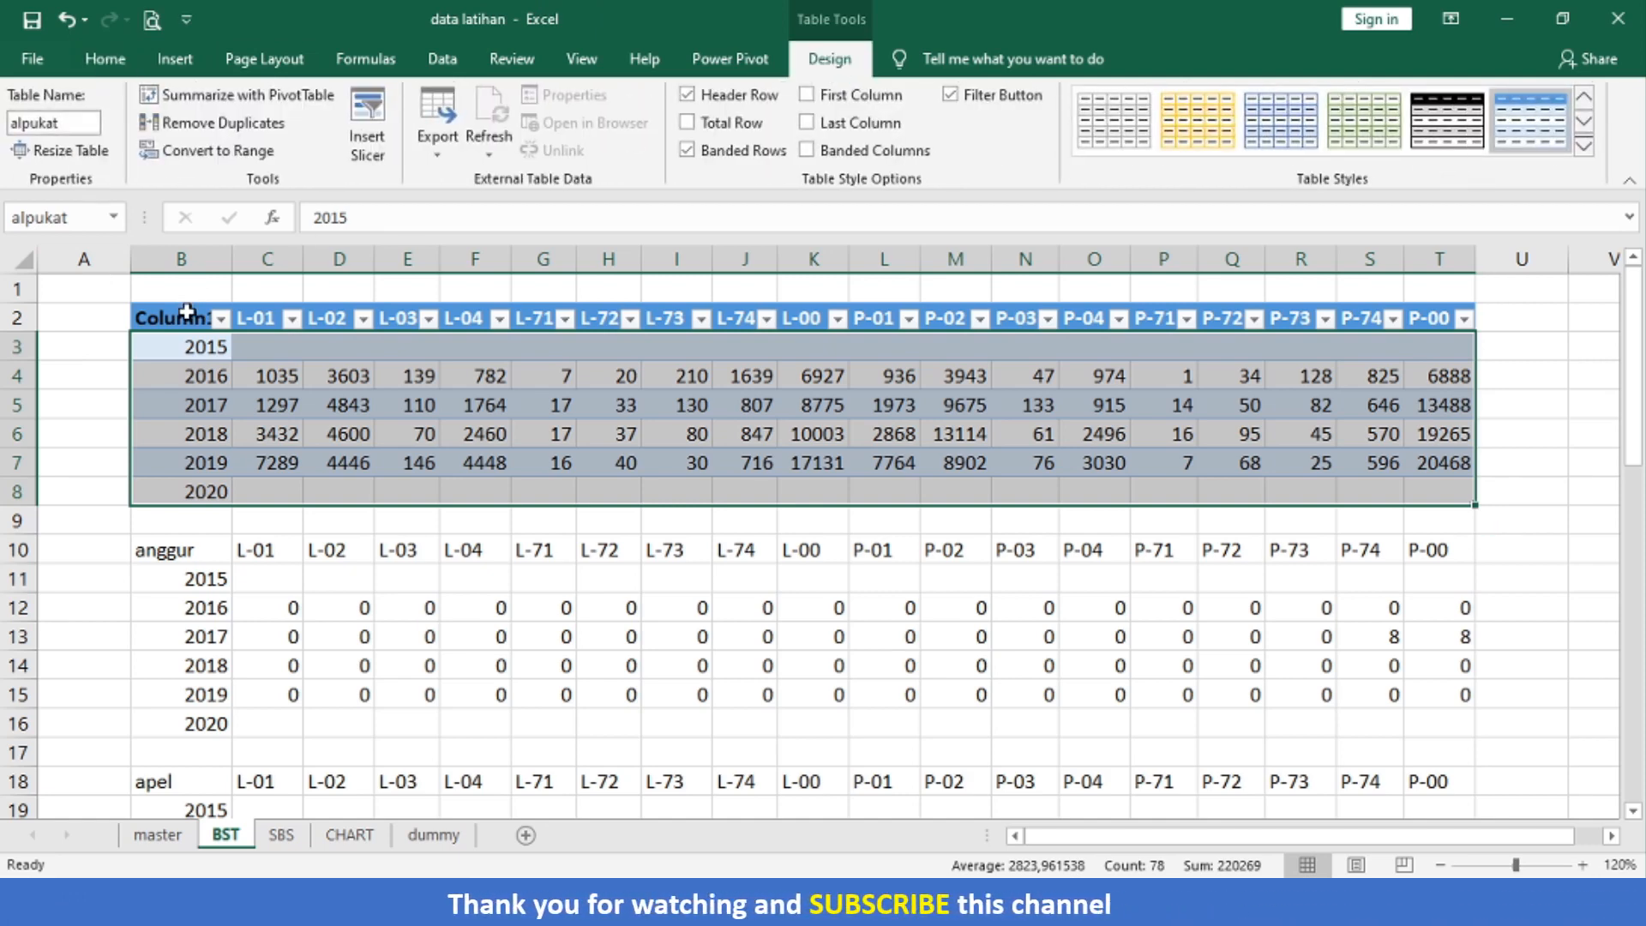
pyautogui.click(65, 23)
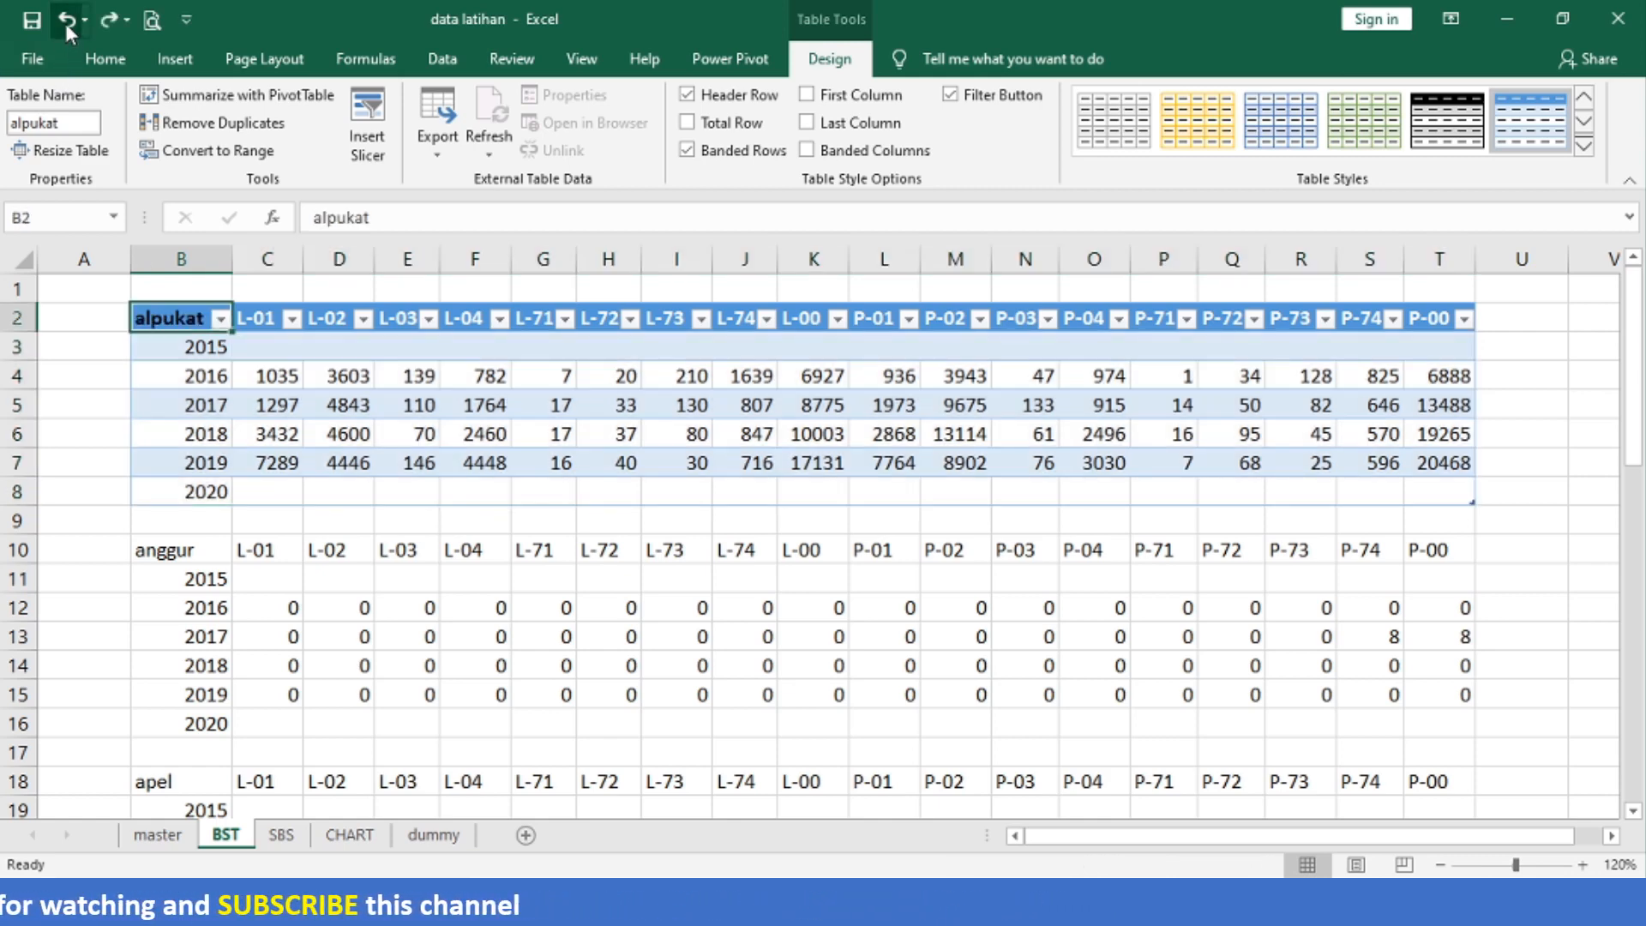
# - Convert the anggur block B10:T16 on the BST sheet into a table with headers and name it anggur
pyautogui.click(179, 556)
pyautogui.hotkey('shift', 'Right')
pyautogui.press('End')
pyautogui.hotkey('shift', 'Down')
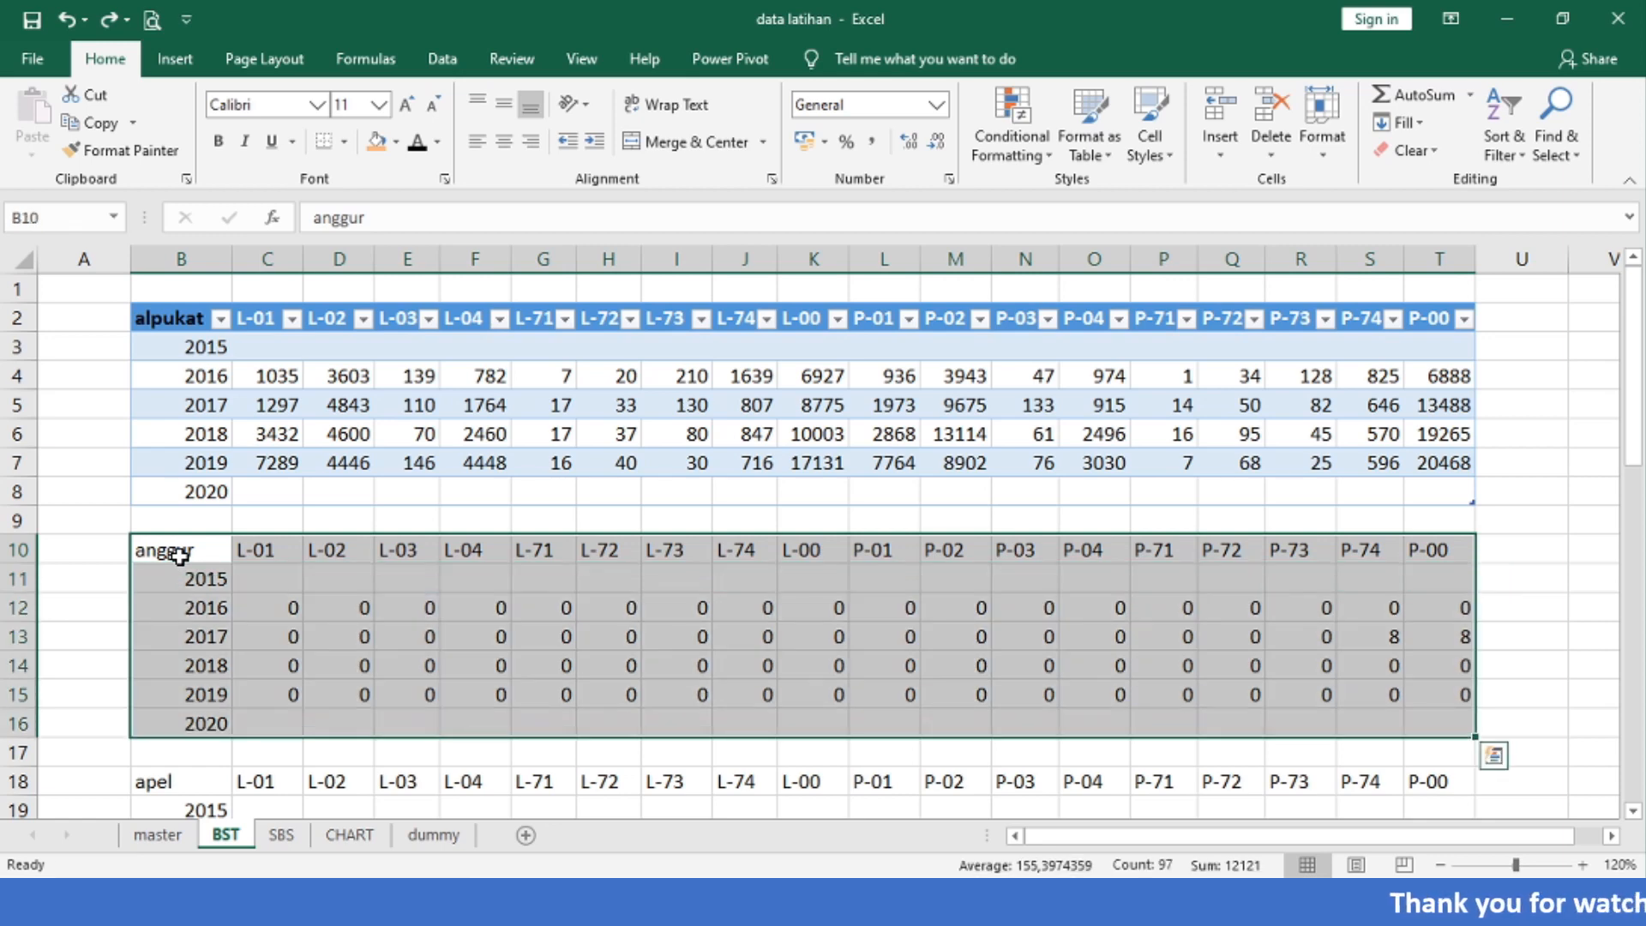
pyautogui.hotkey('ctrl', 't')
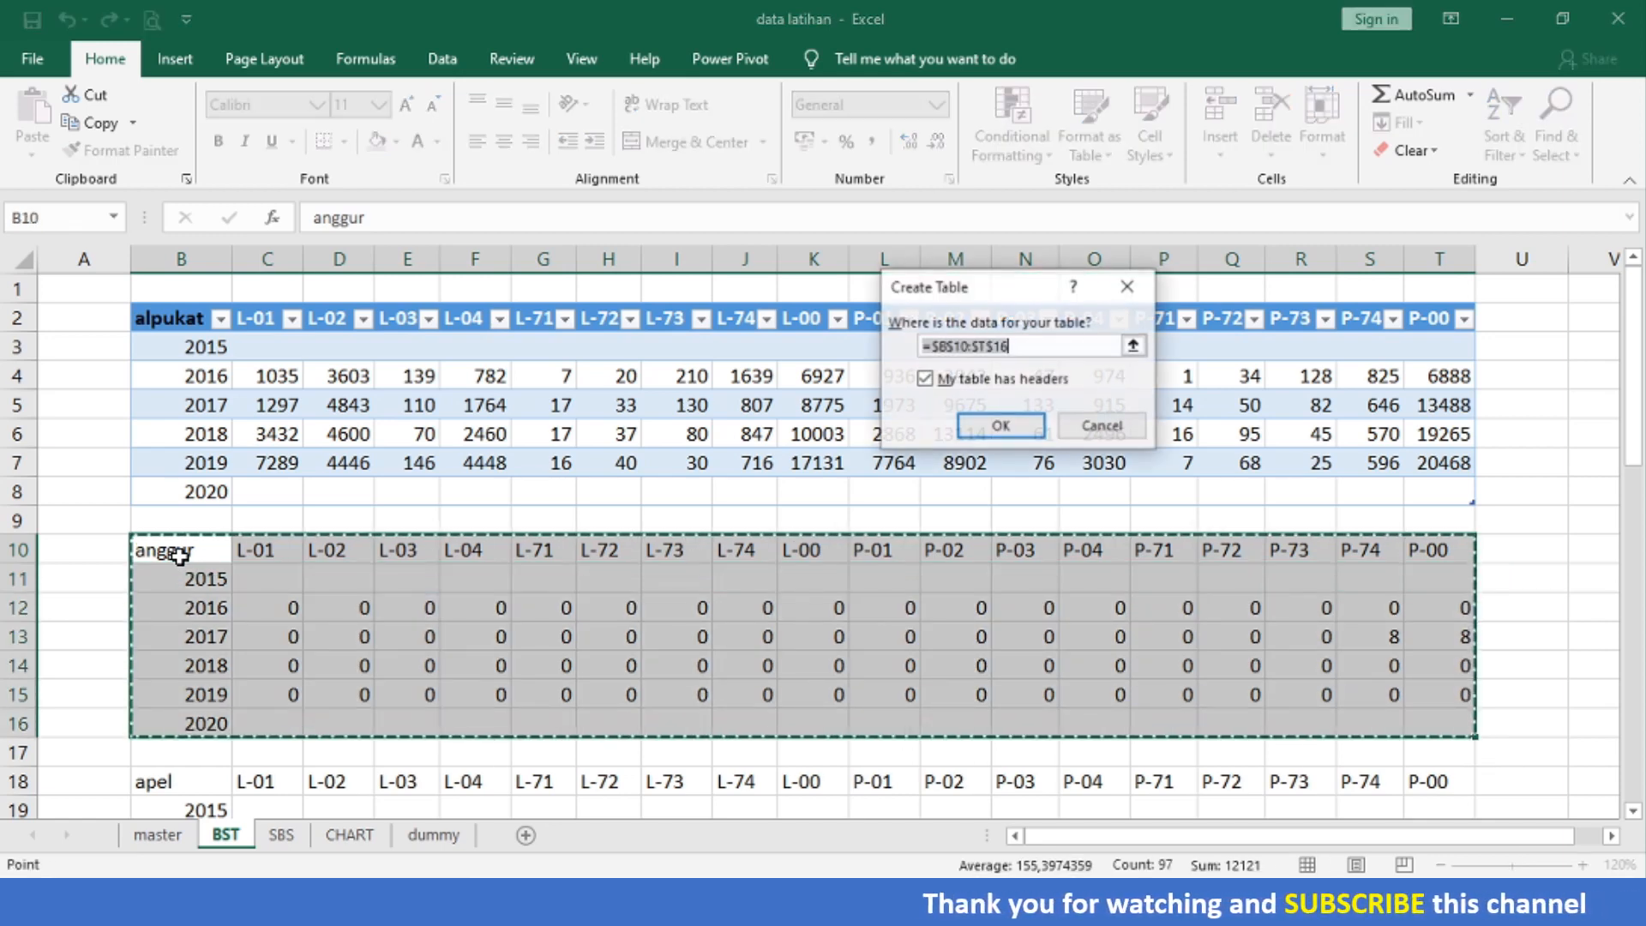
pyautogui.press('Return')
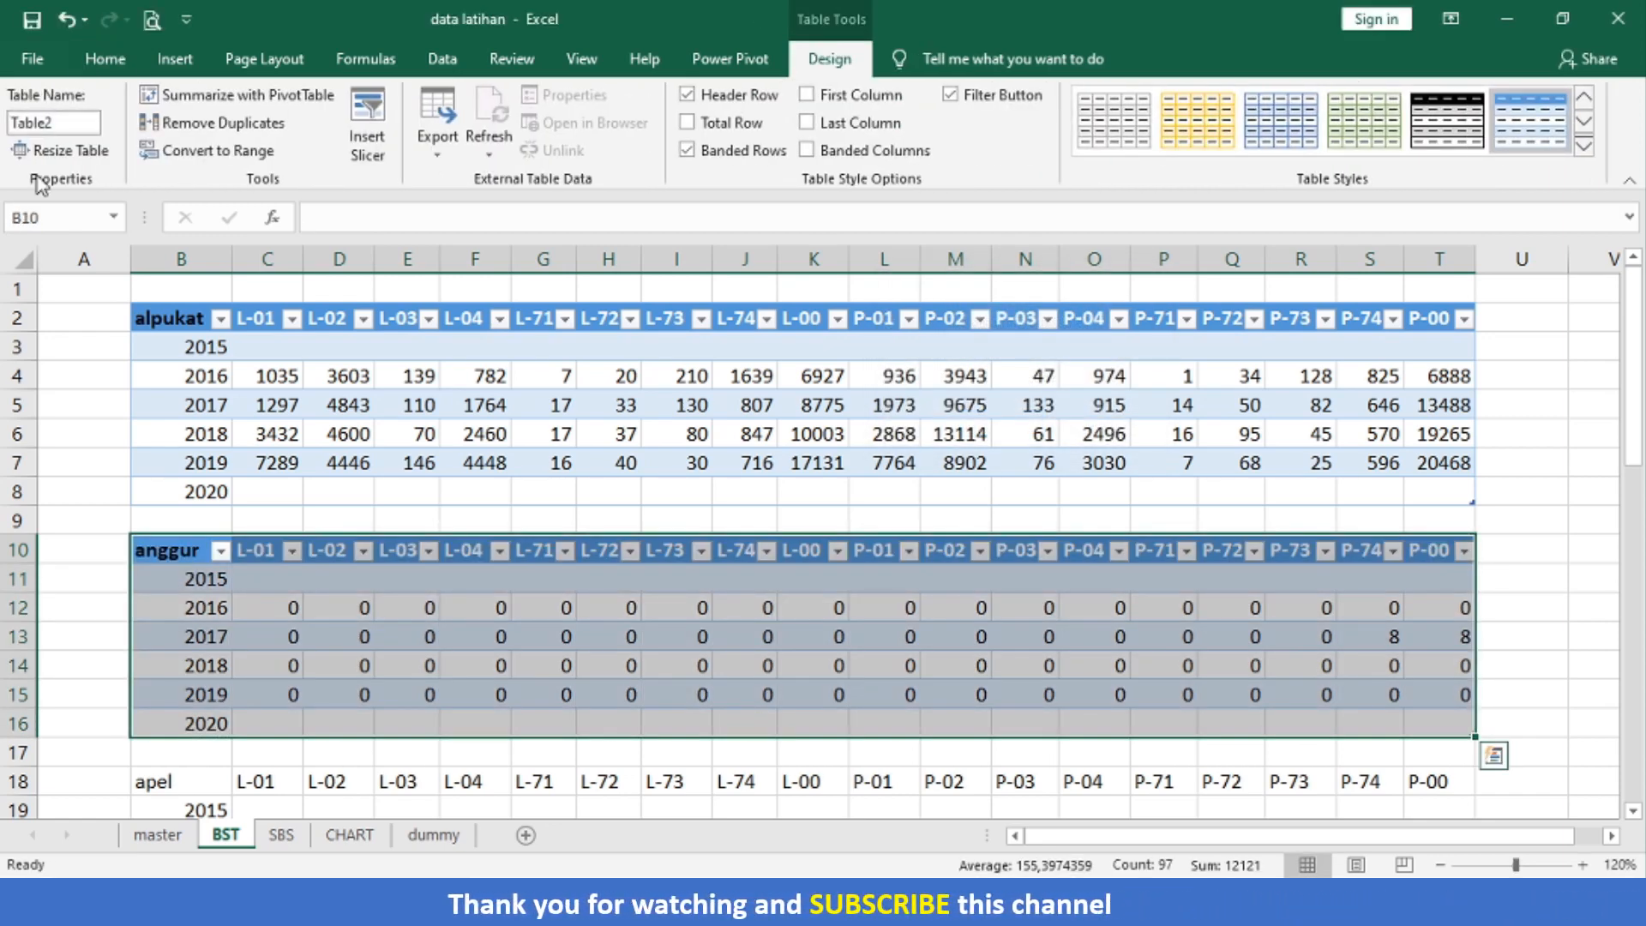
pyautogui.click(76, 121)
pyautogui.write('anggur')
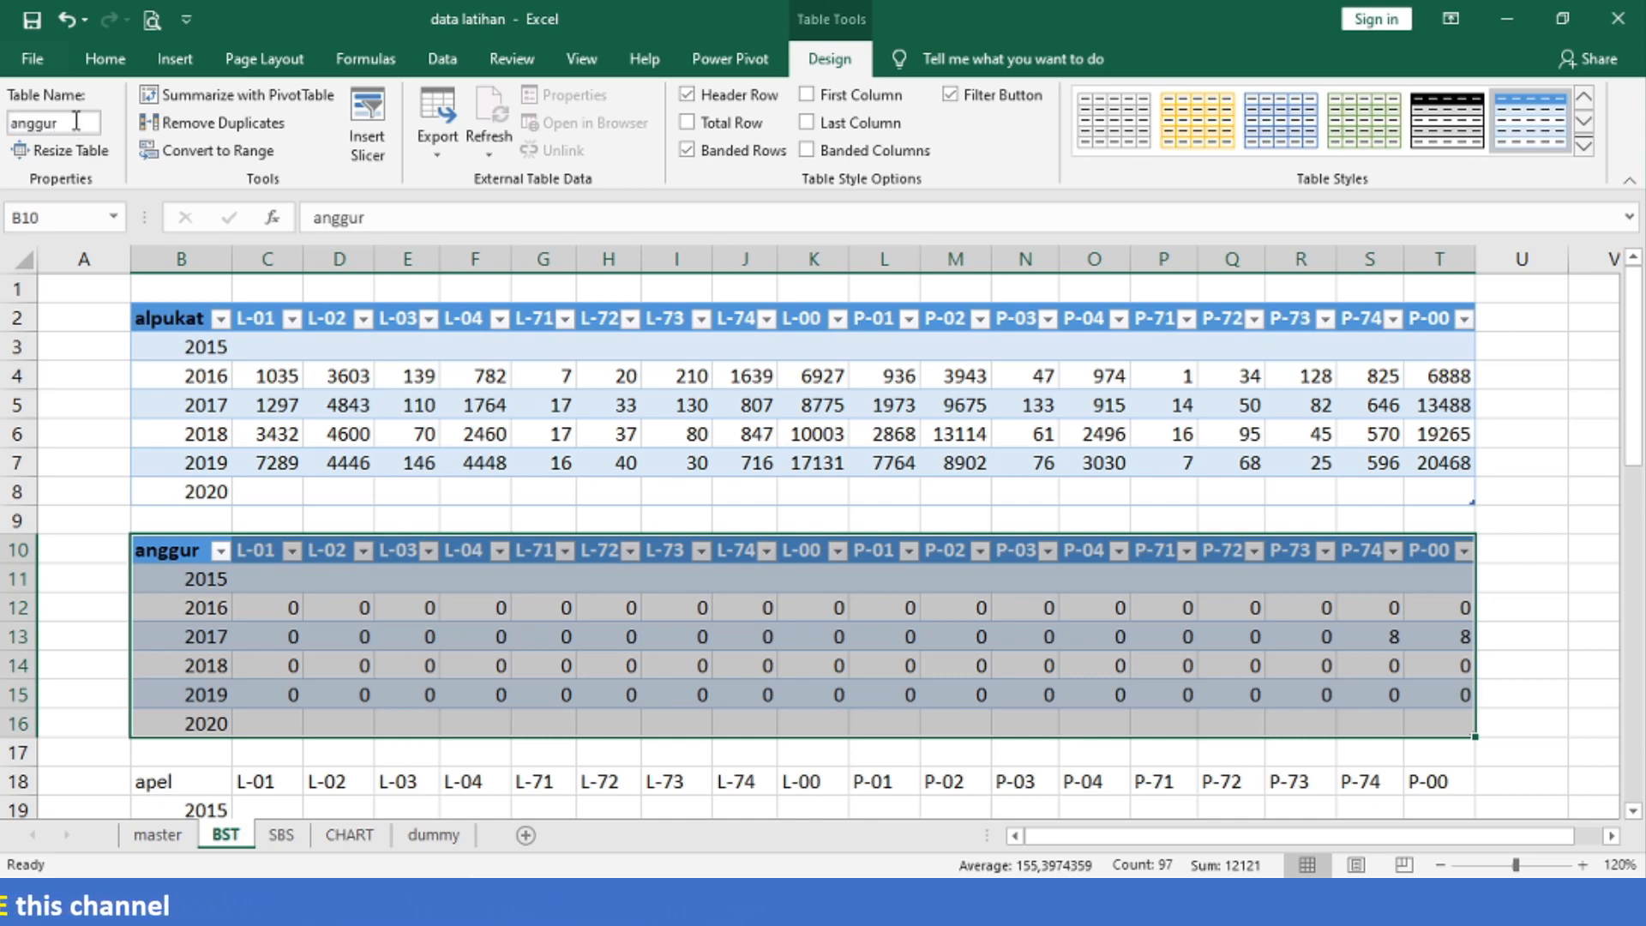
# - Convert the apel block B18:T24 into a table with headers and name it apel
pyautogui.click(188, 781)
pyautogui.hotkey('ctrl', 'shift', 'Right')
pyautogui.hotkey('ctrl', 'shift', 'Down')
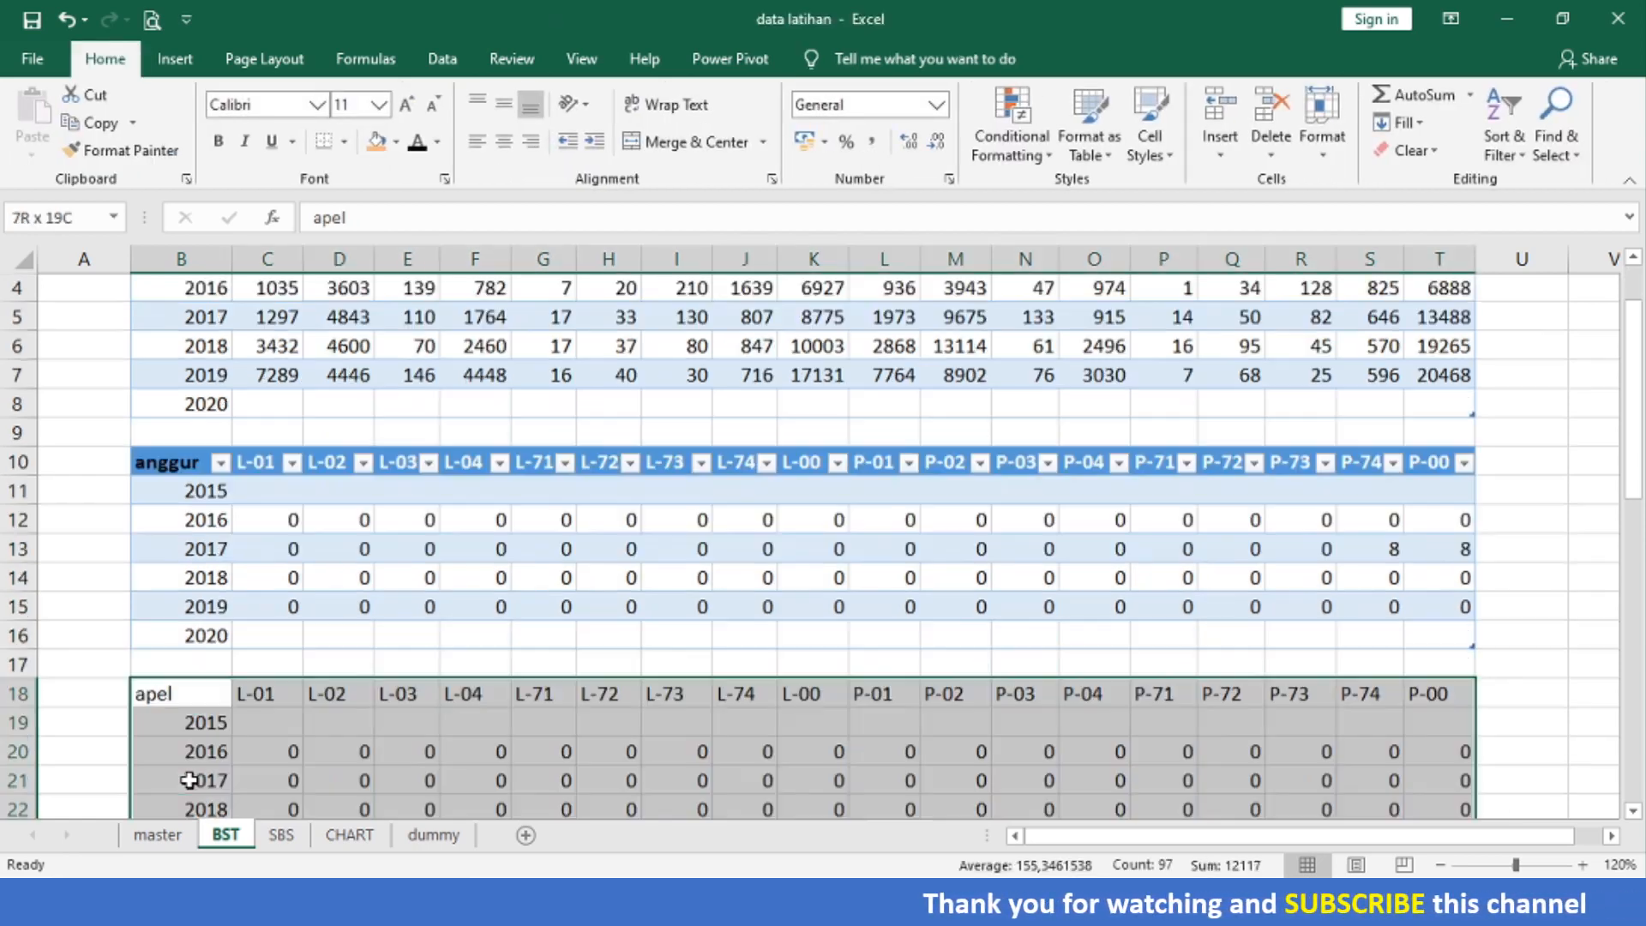
pyautogui.hotkey('ctrl', 't')
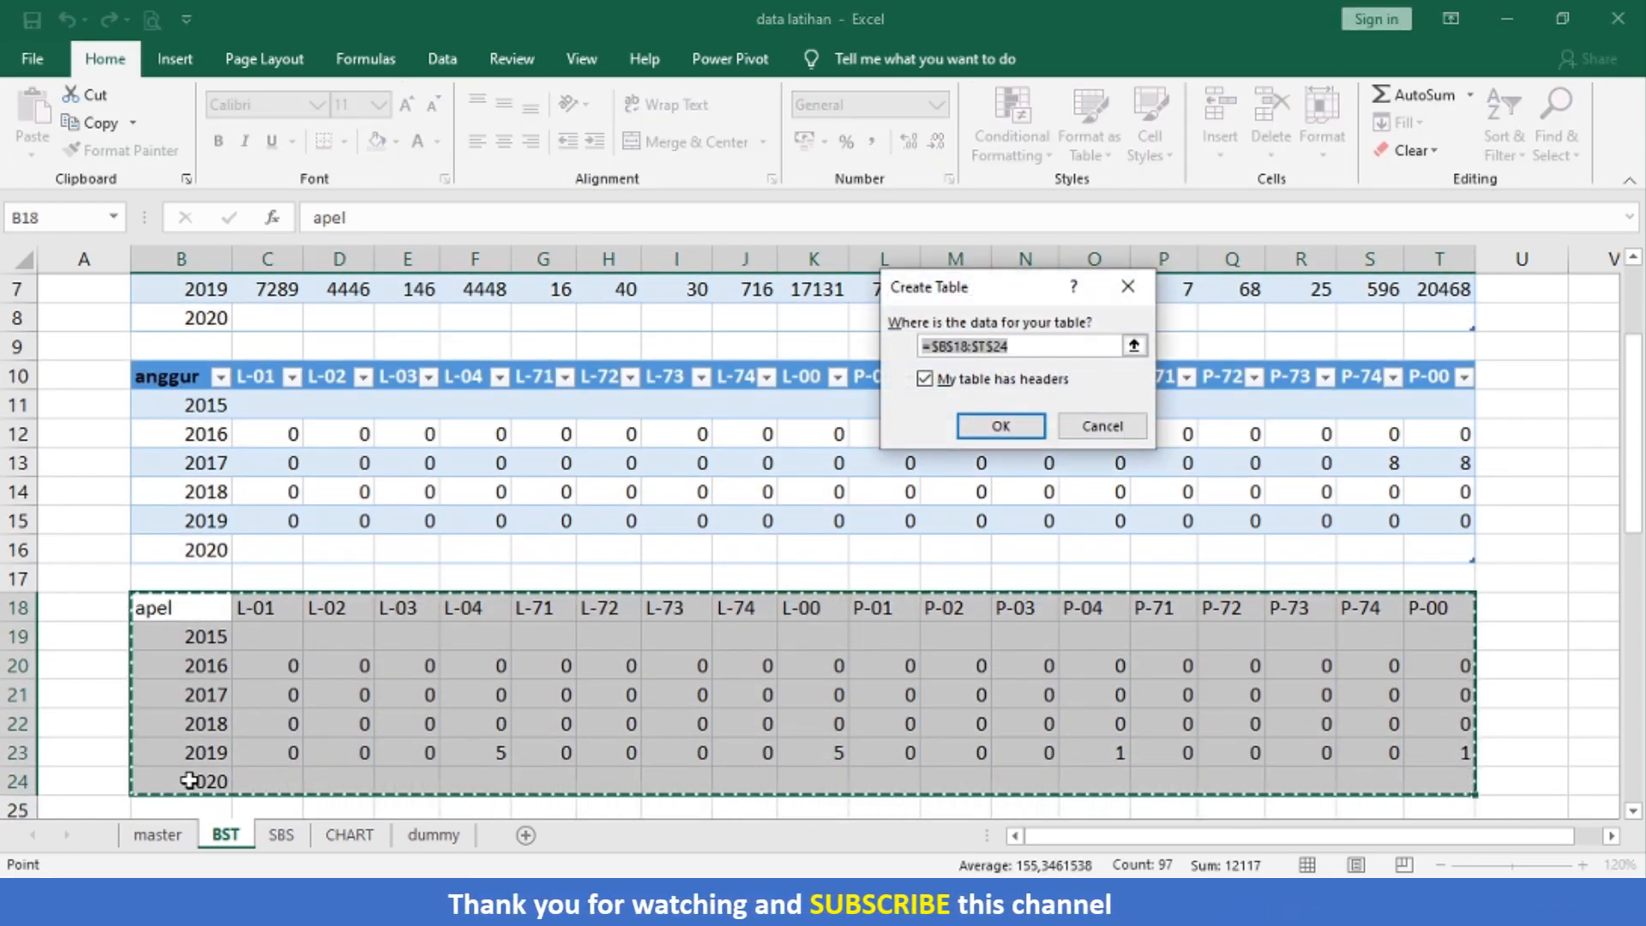
pyautogui.press('Return')
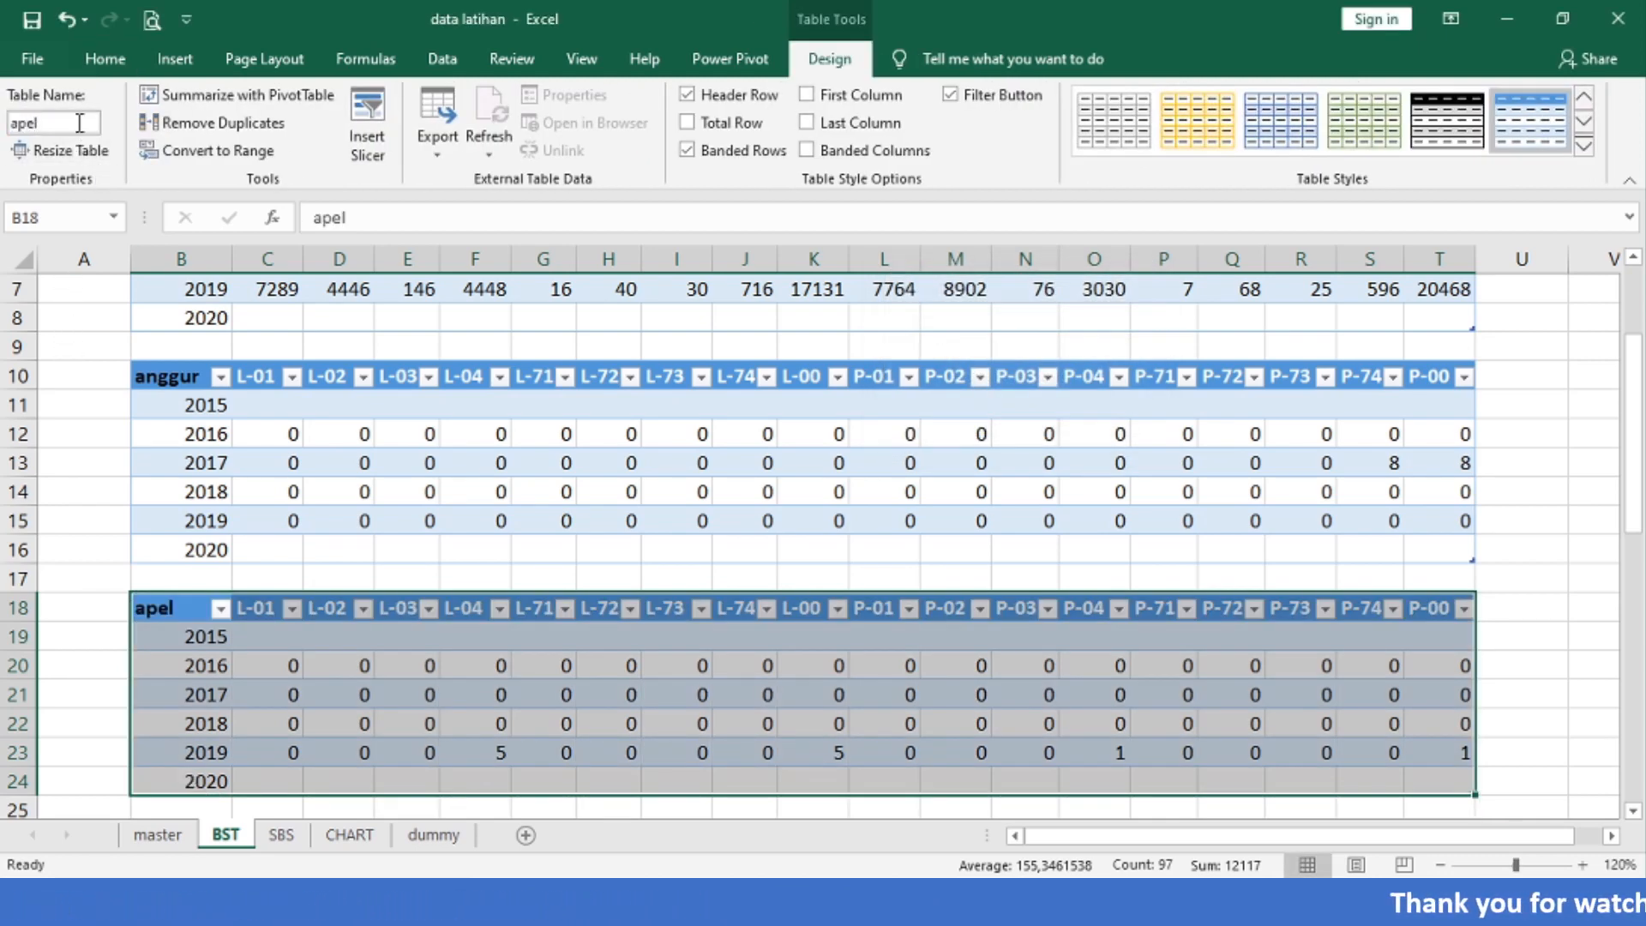
# - Convert the belimbing block B26:T32 into a table with headers and name it belimbing
pyautogui.hotkey('ctrl', 'Down')
pyautogui.hotkey('ctrl', 'Down')
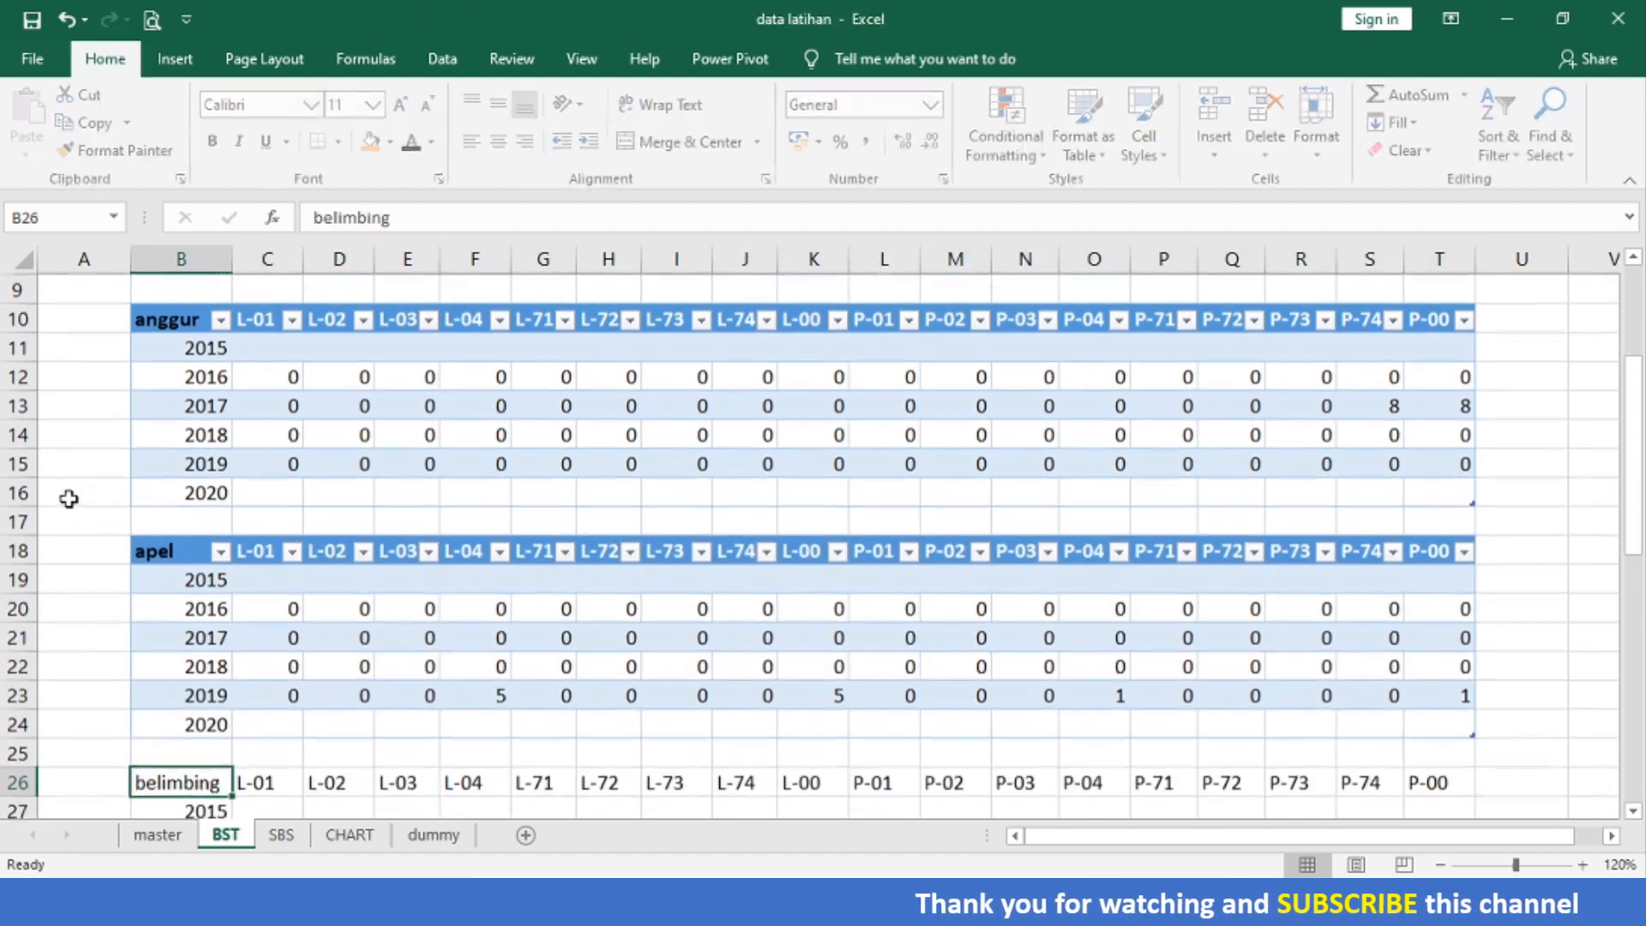
pyautogui.hotkey('ctrl', 'shift', 'Right')
pyautogui.hotkey('ctrl', 'shift', 'Down')
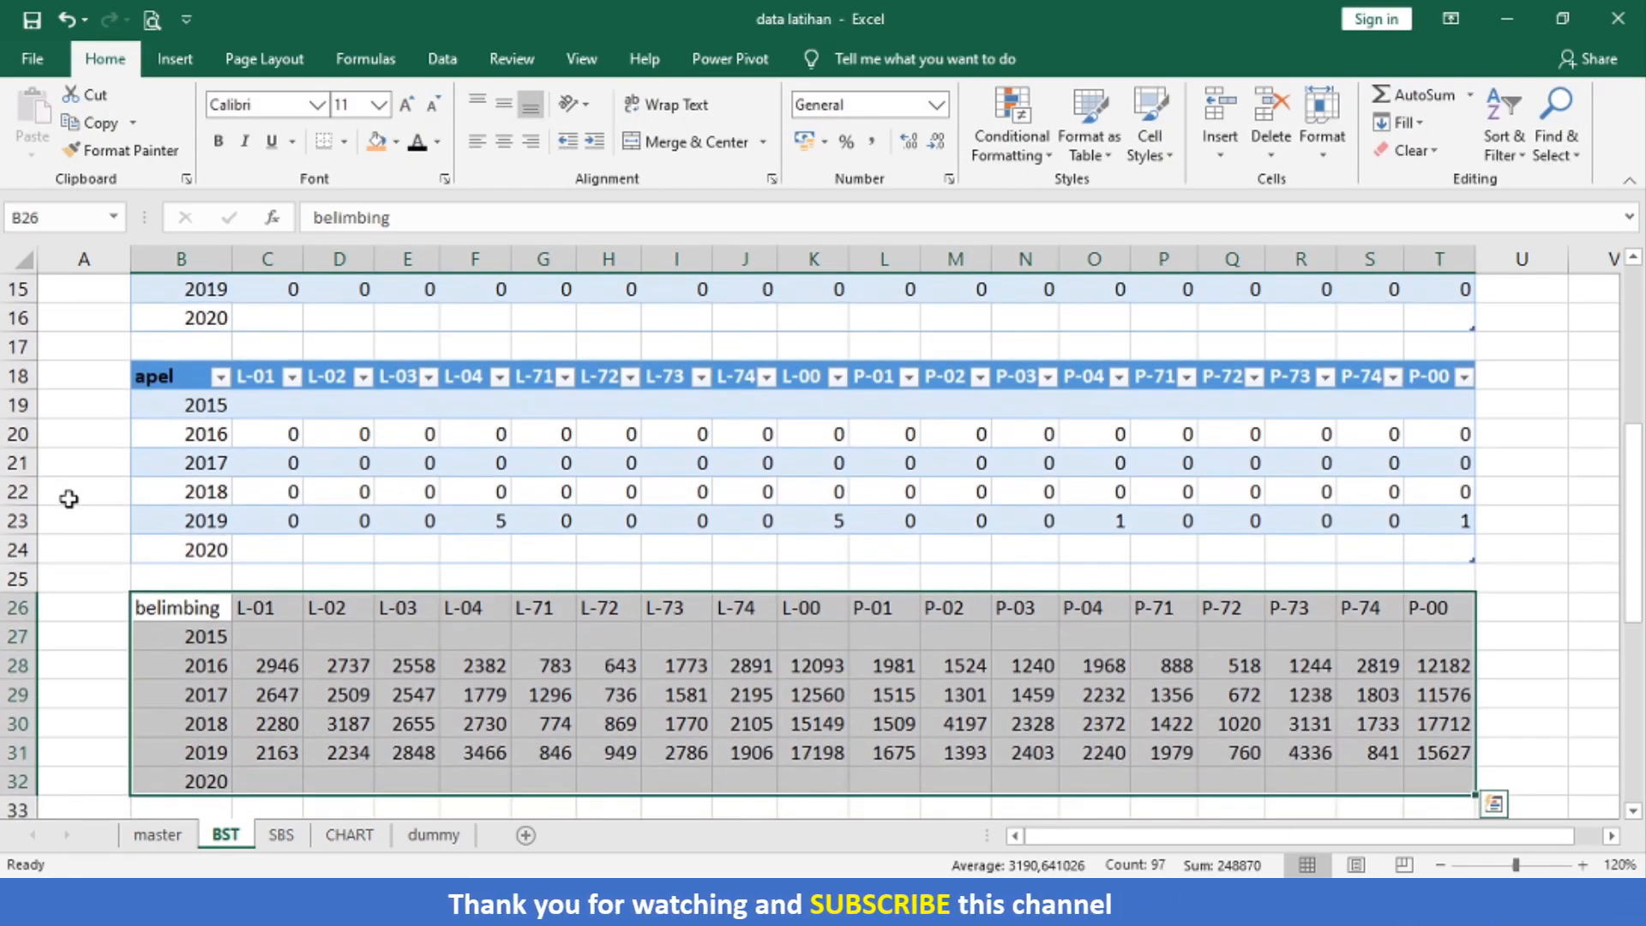
pyautogui.hotkey('ctrl', 't')
pyautogui.press('Return')
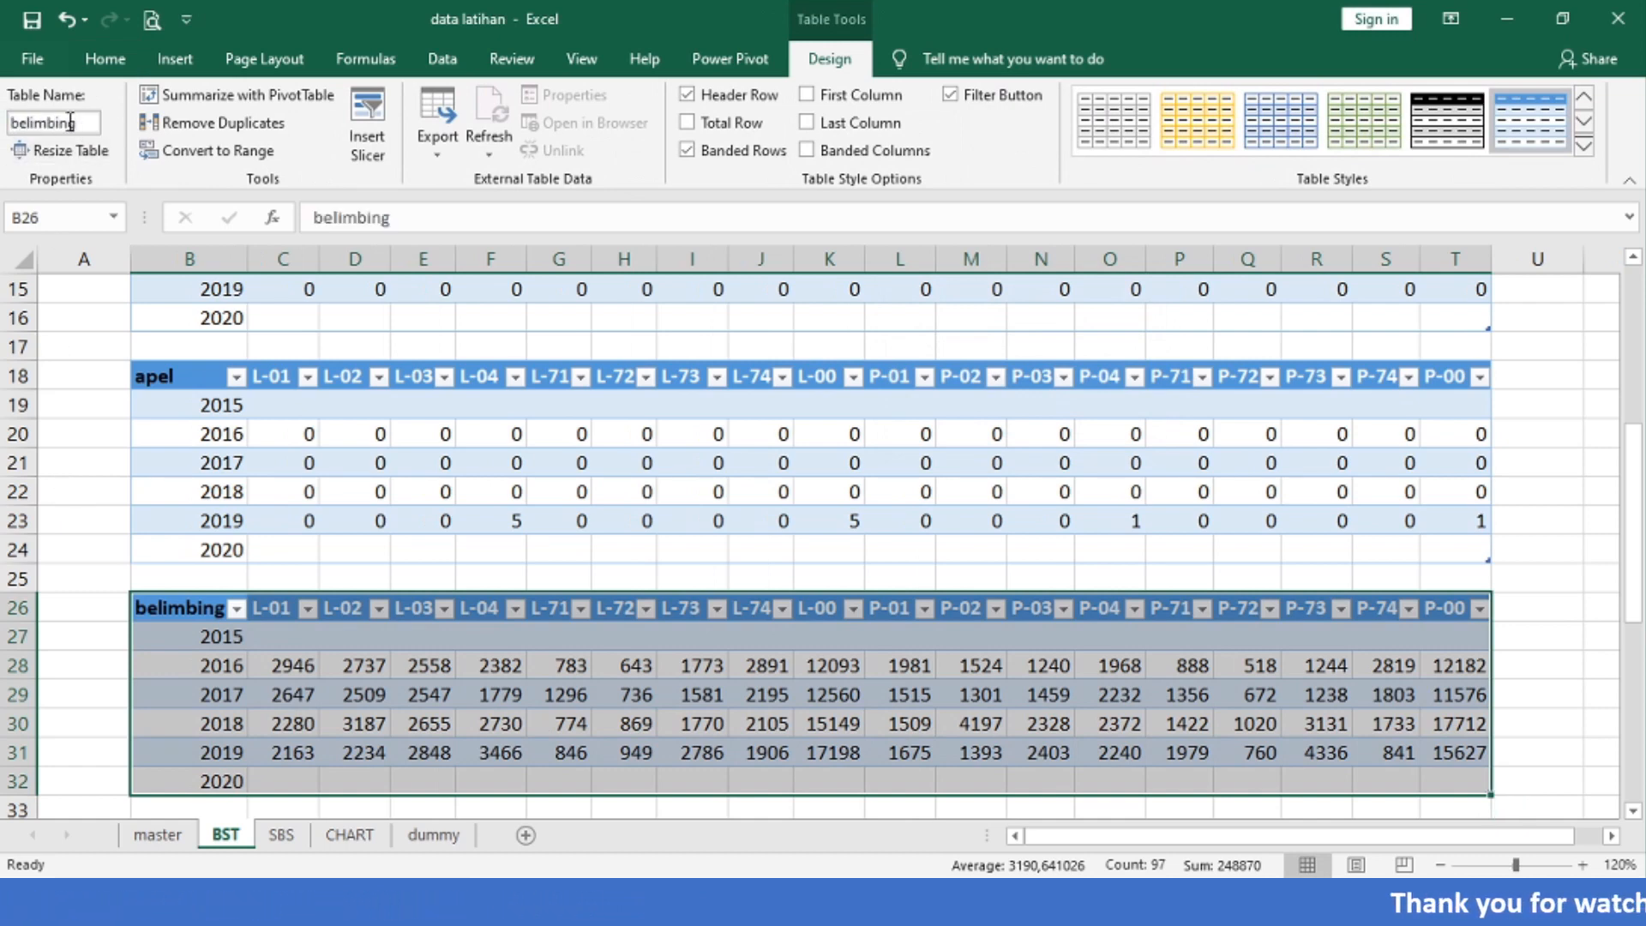
# - Convert the duku block B34:T40 into a table with headers and name it duku
pyautogui.hotkey('ctrl', 'Down')
pyautogui.hotkey('ctrl', 'Down')
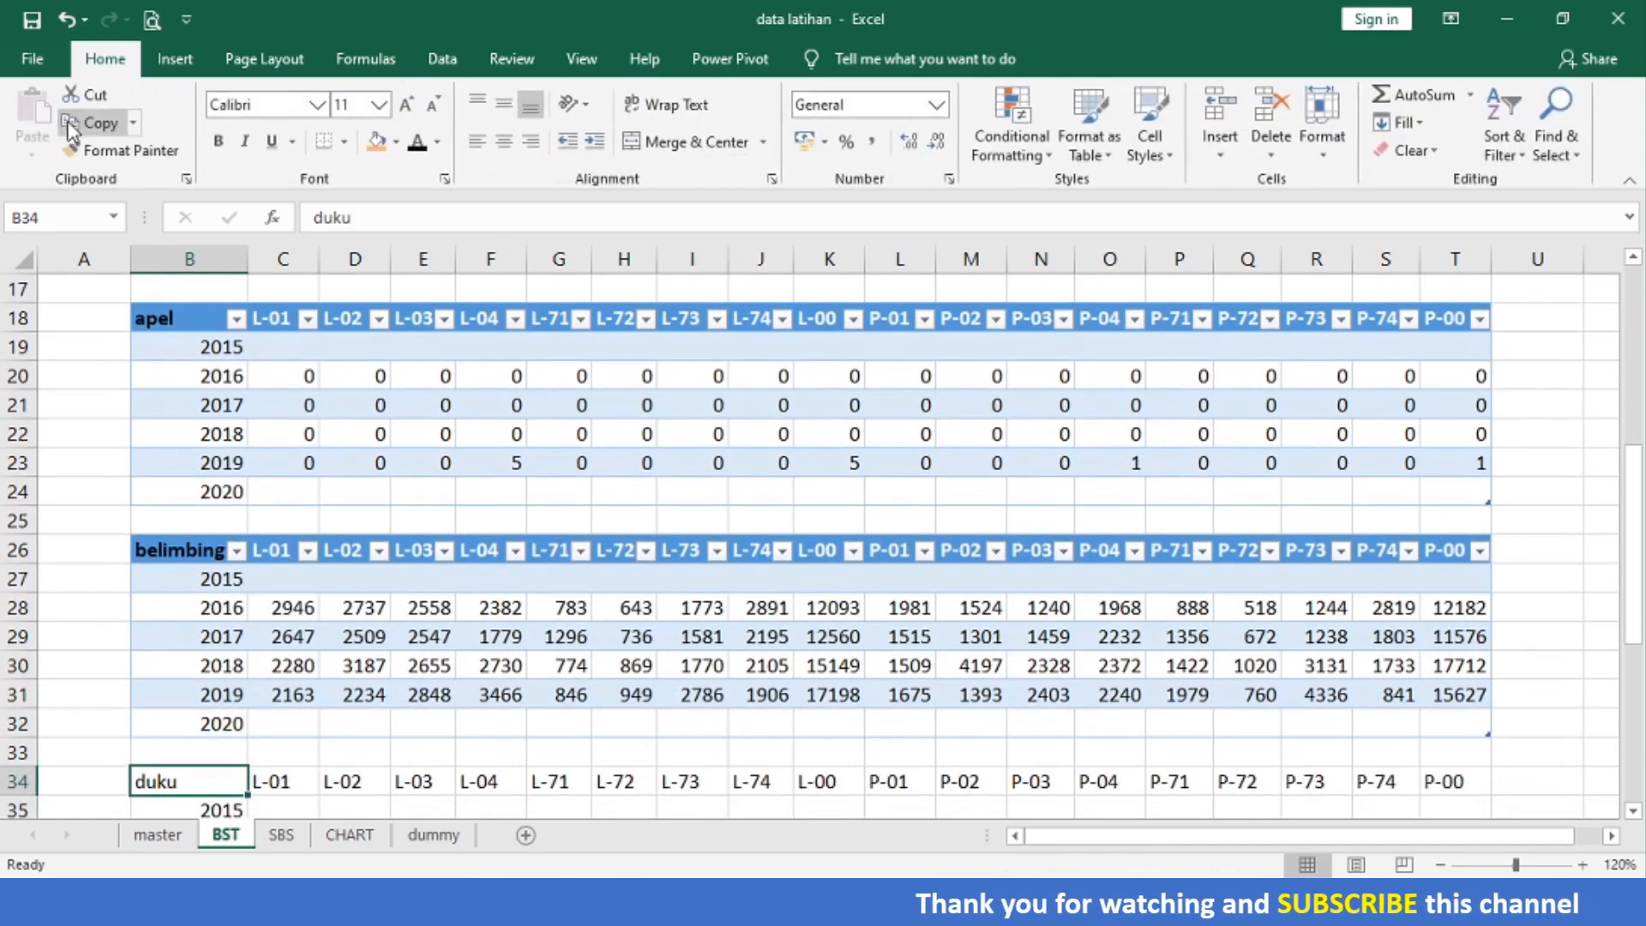
pyautogui.hotkey('ctrl', 'shift', 'Down')
pyautogui.hotkey('ctrl', 'shift', 'Right')
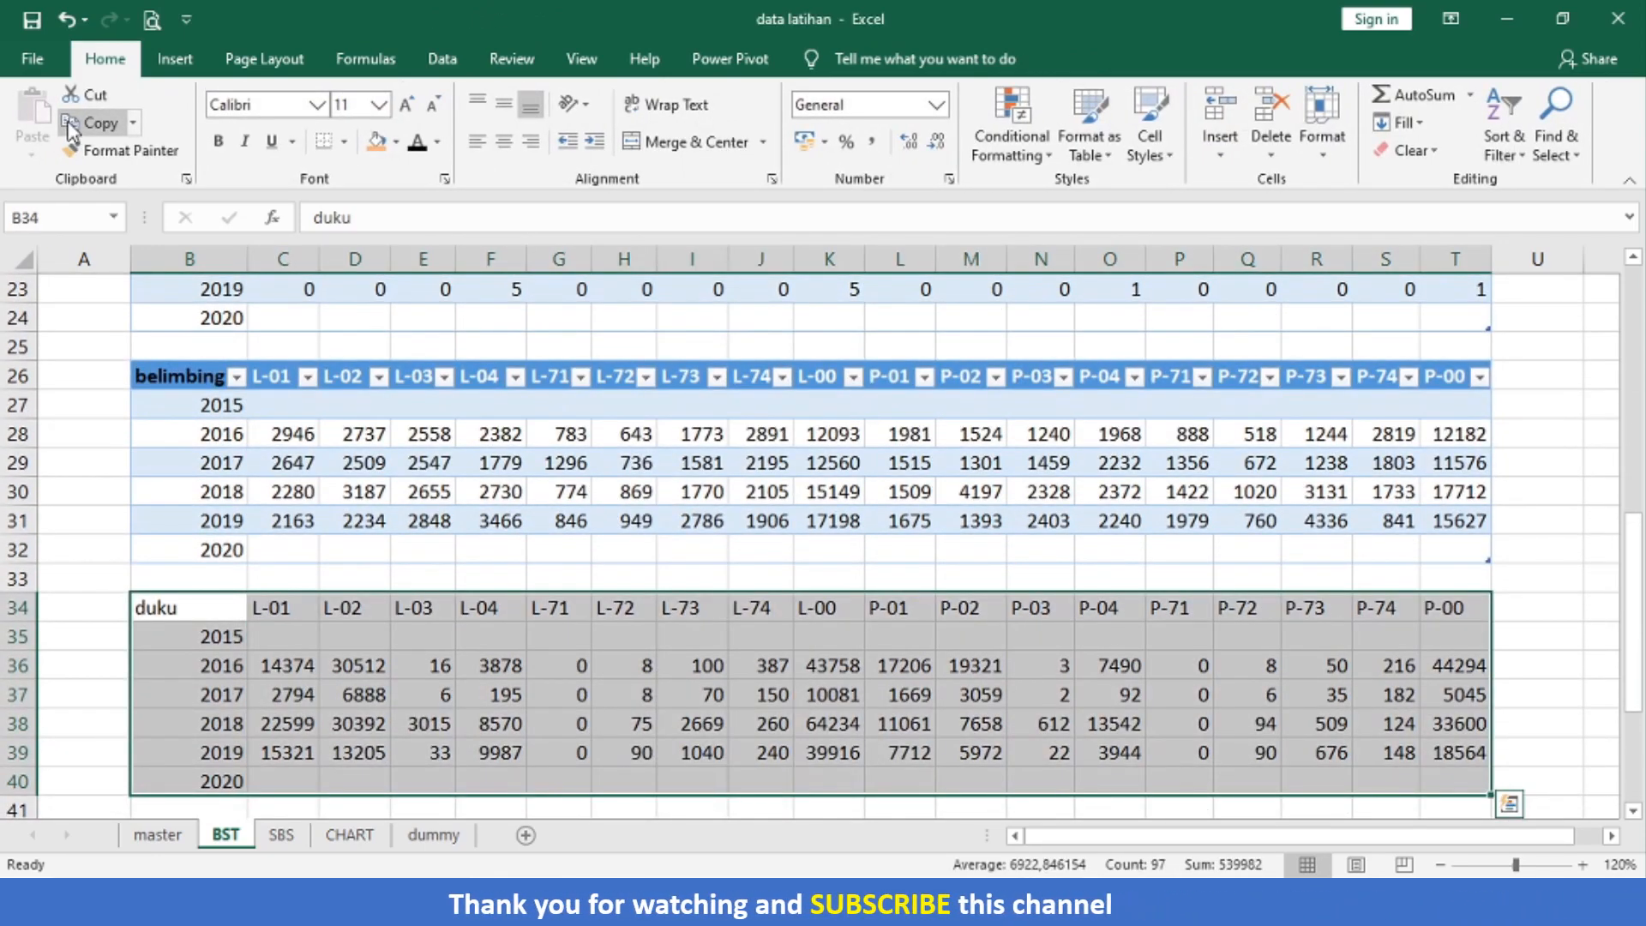
pyautogui.hotkey('ctrl', 't')
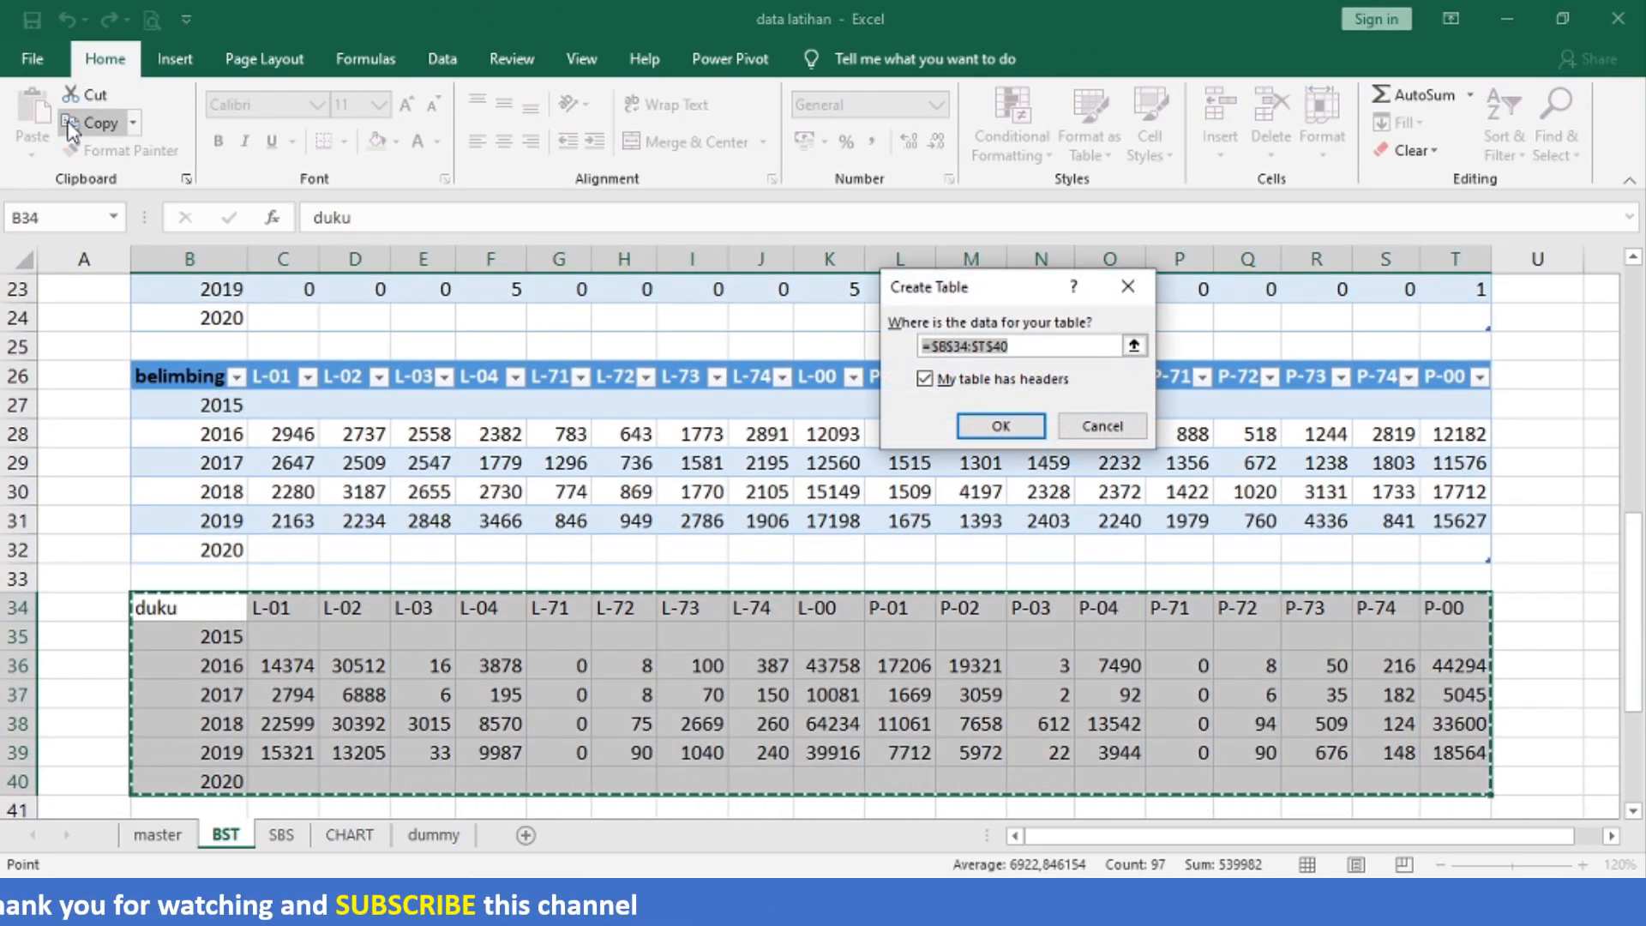
pyautogui.press('Return')
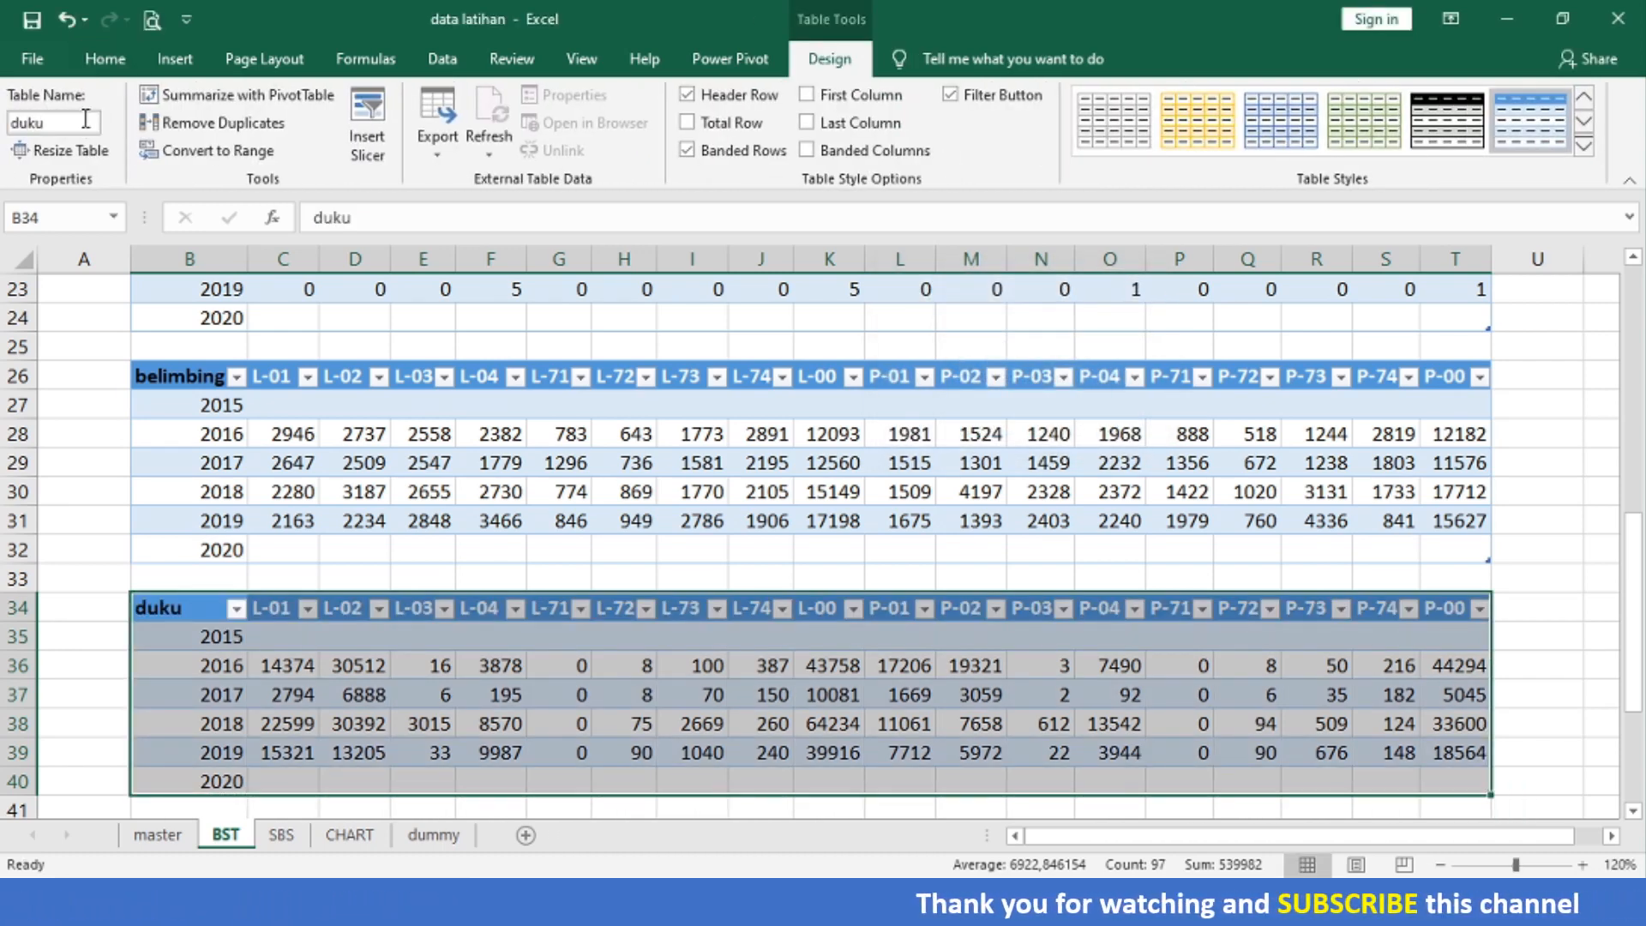
# - Convert the durian block B42:T48 into a table with headers and name it durian
pyautogui.hotkey('ctrl', 'Down')
pyautogui.hotkey('ctrl', 'Down')
pyautogui.hotkey('ctrl', 'a')
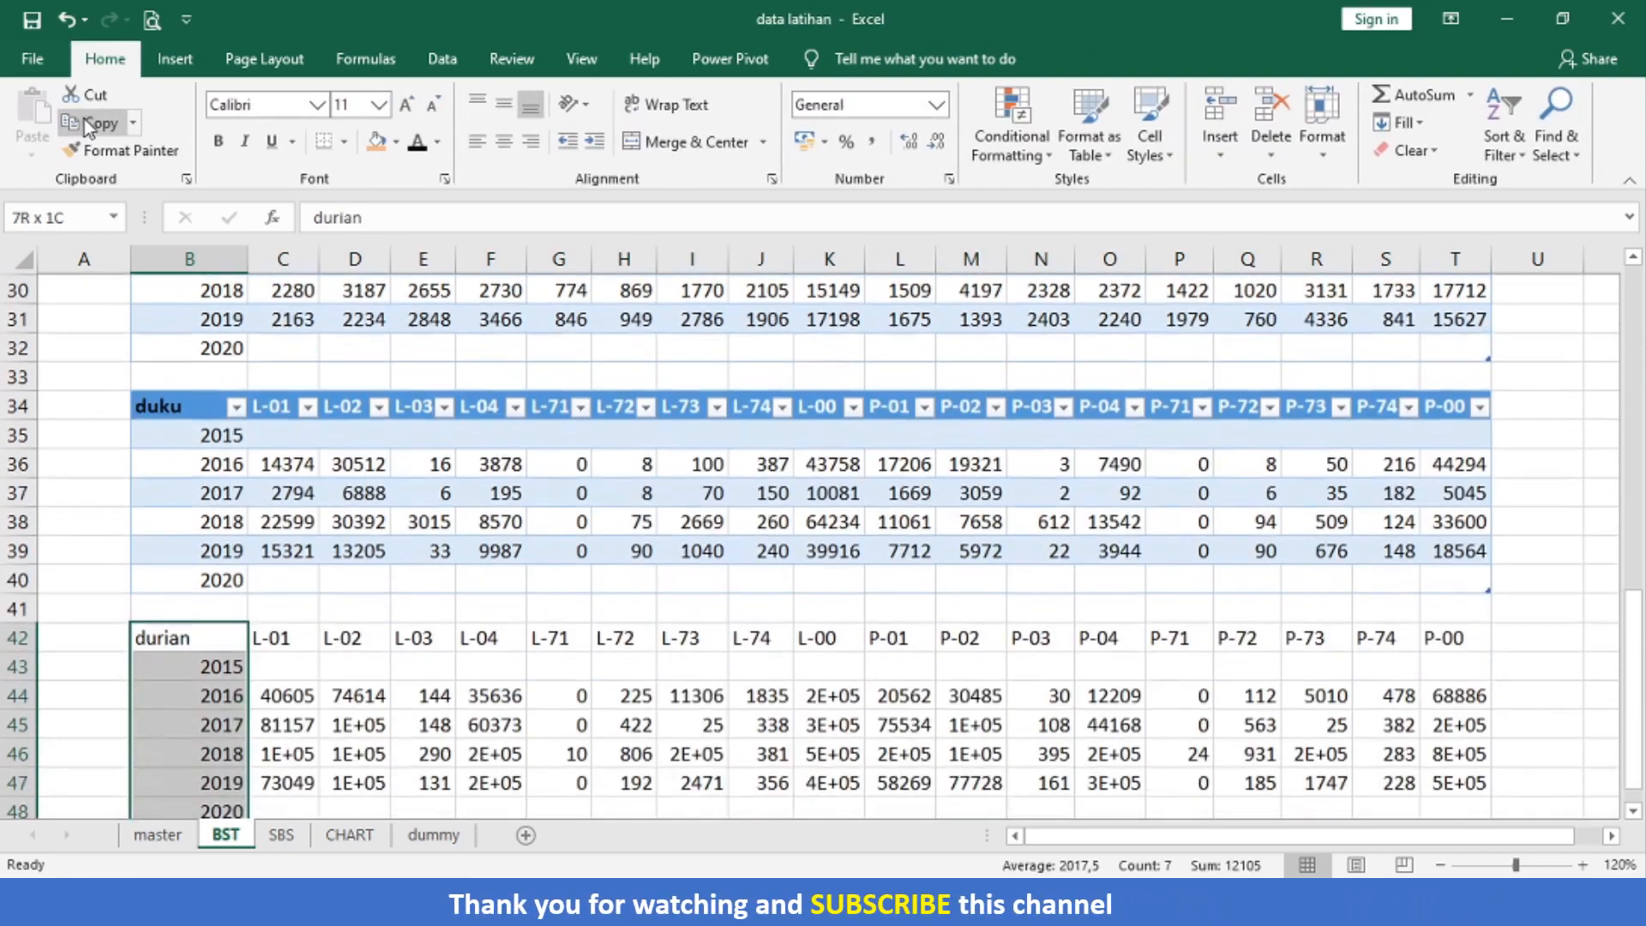
pyautogui.hotkey('ctrl', 't')
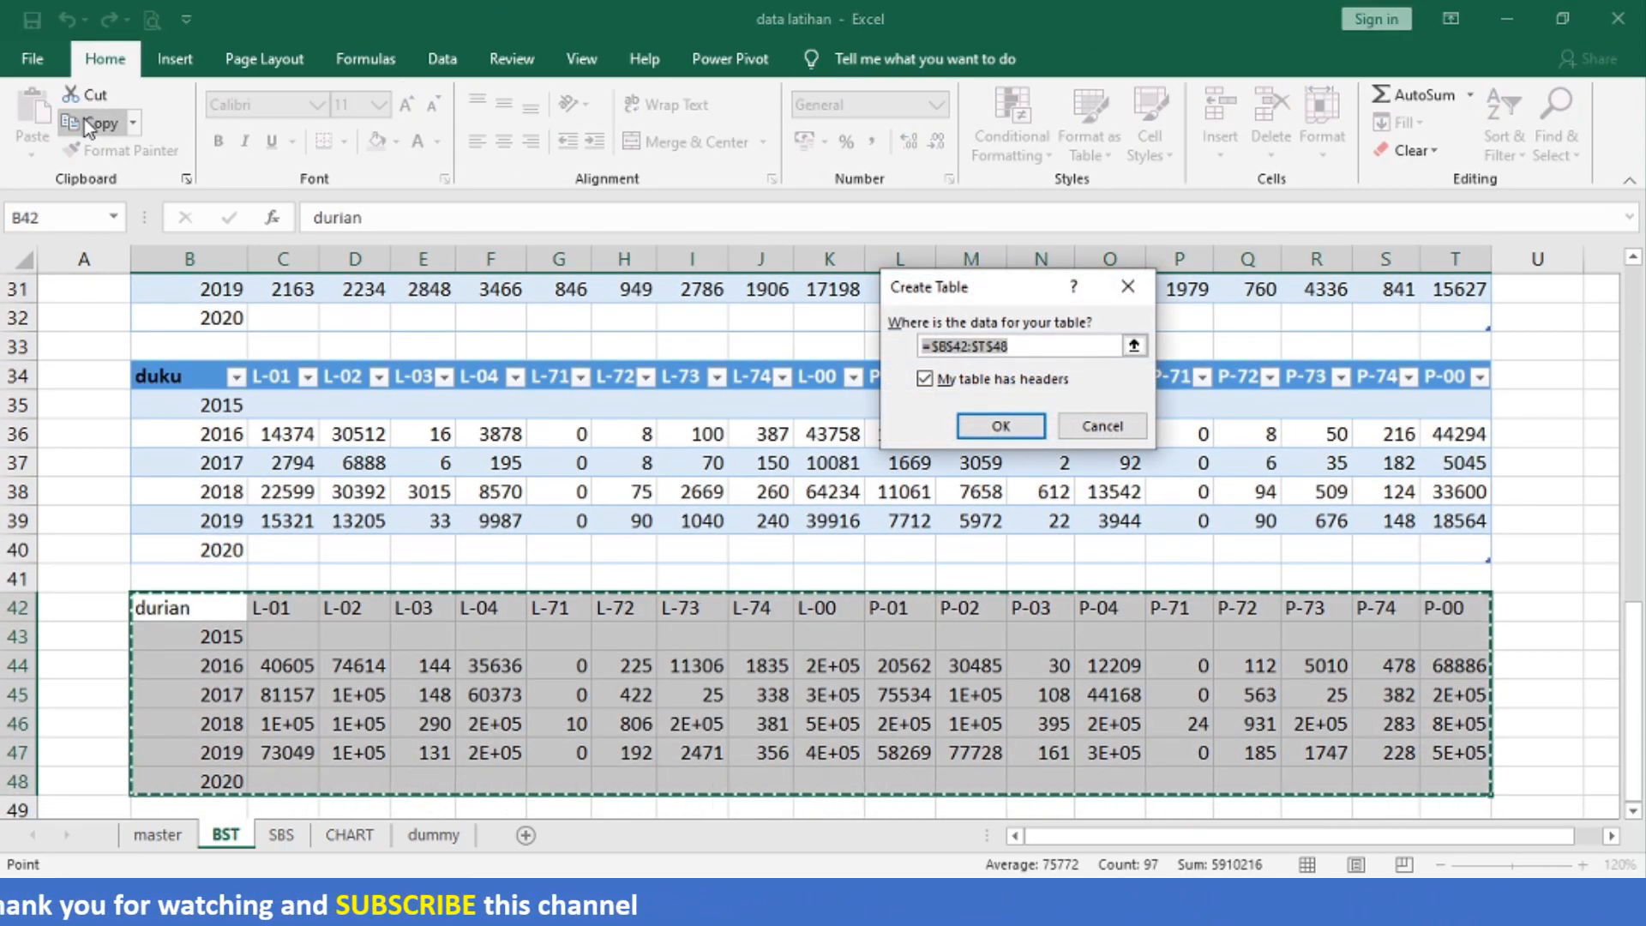
pyautogui.press('Return')
pyautogui.click(86, 119)
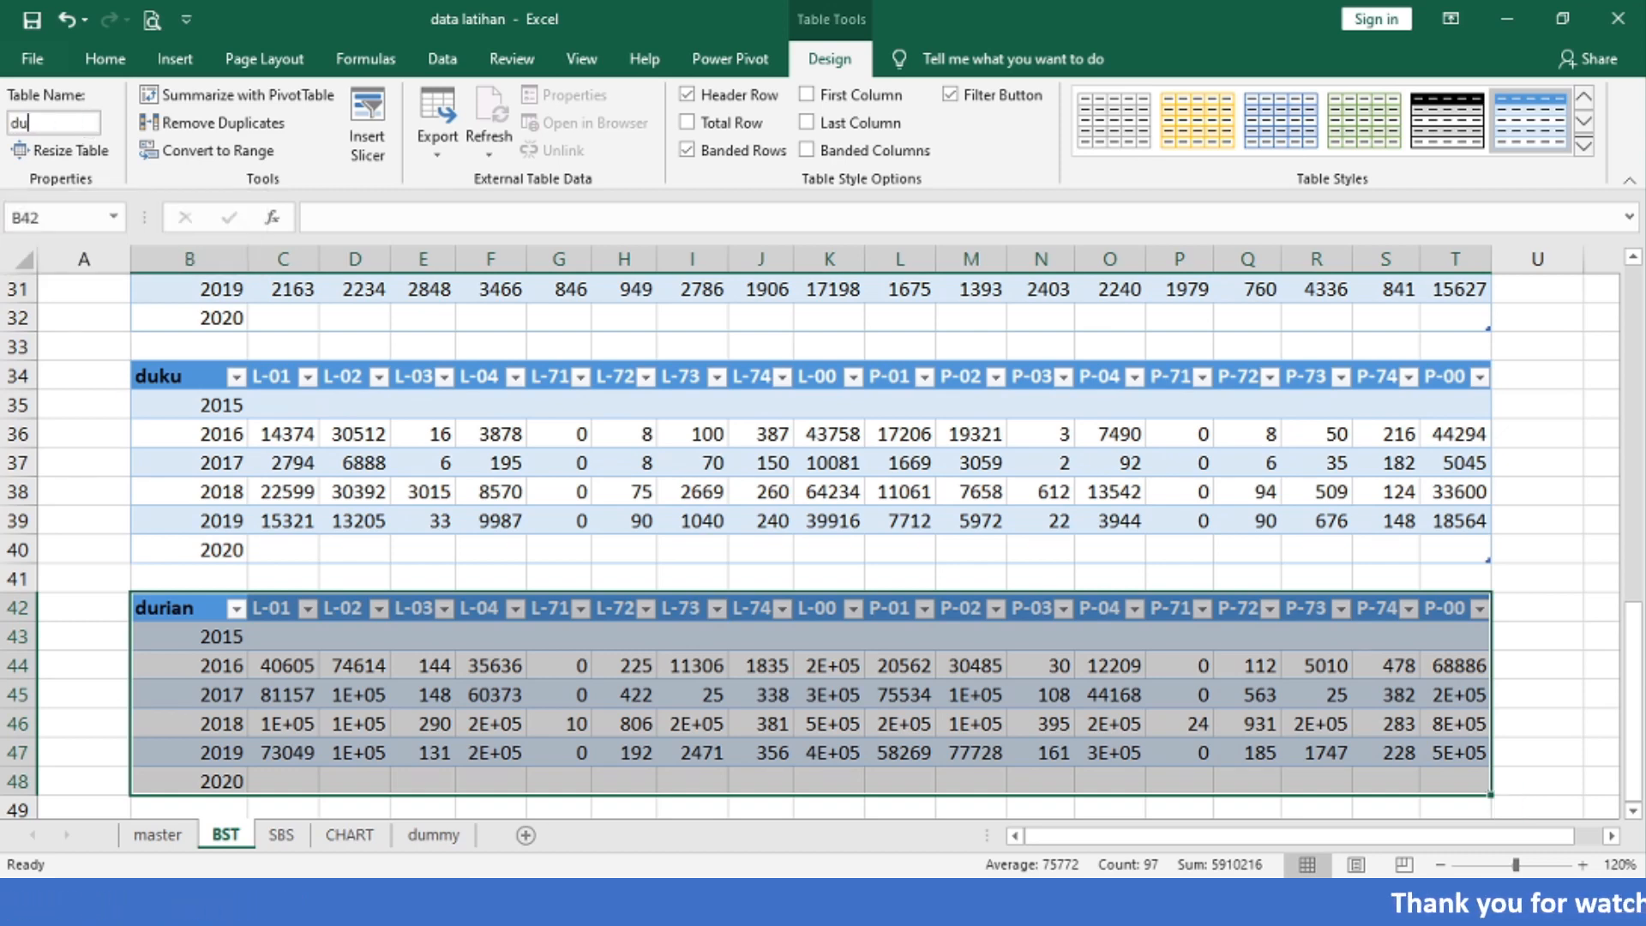
pyautogui.write('durian')
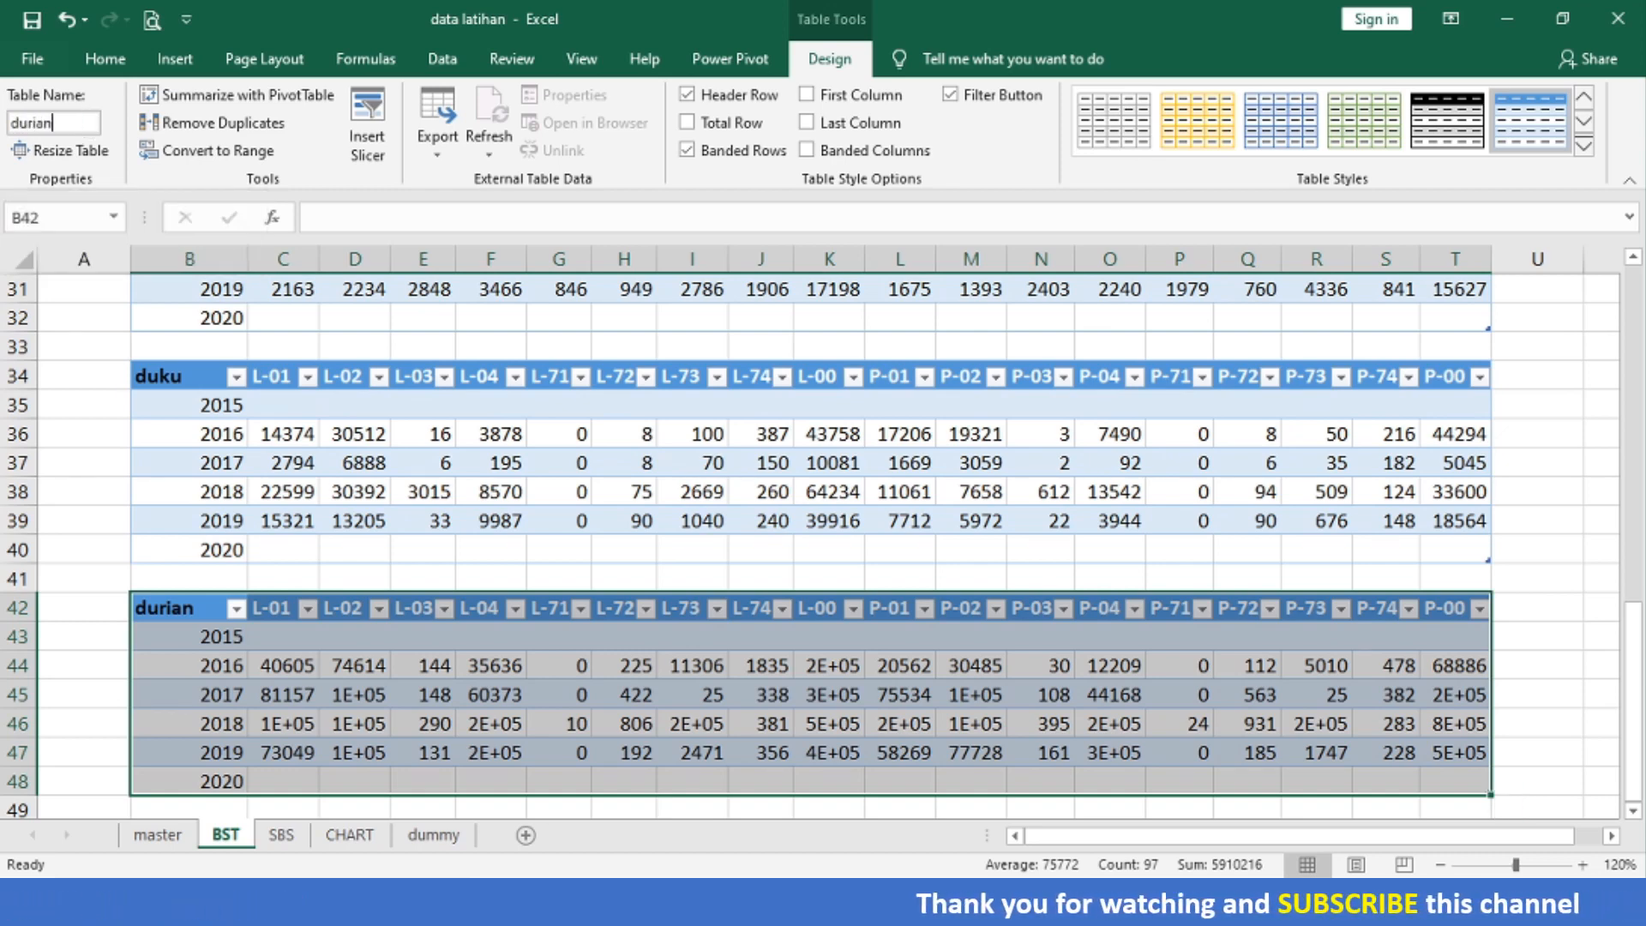
pyautogui.press('Return')
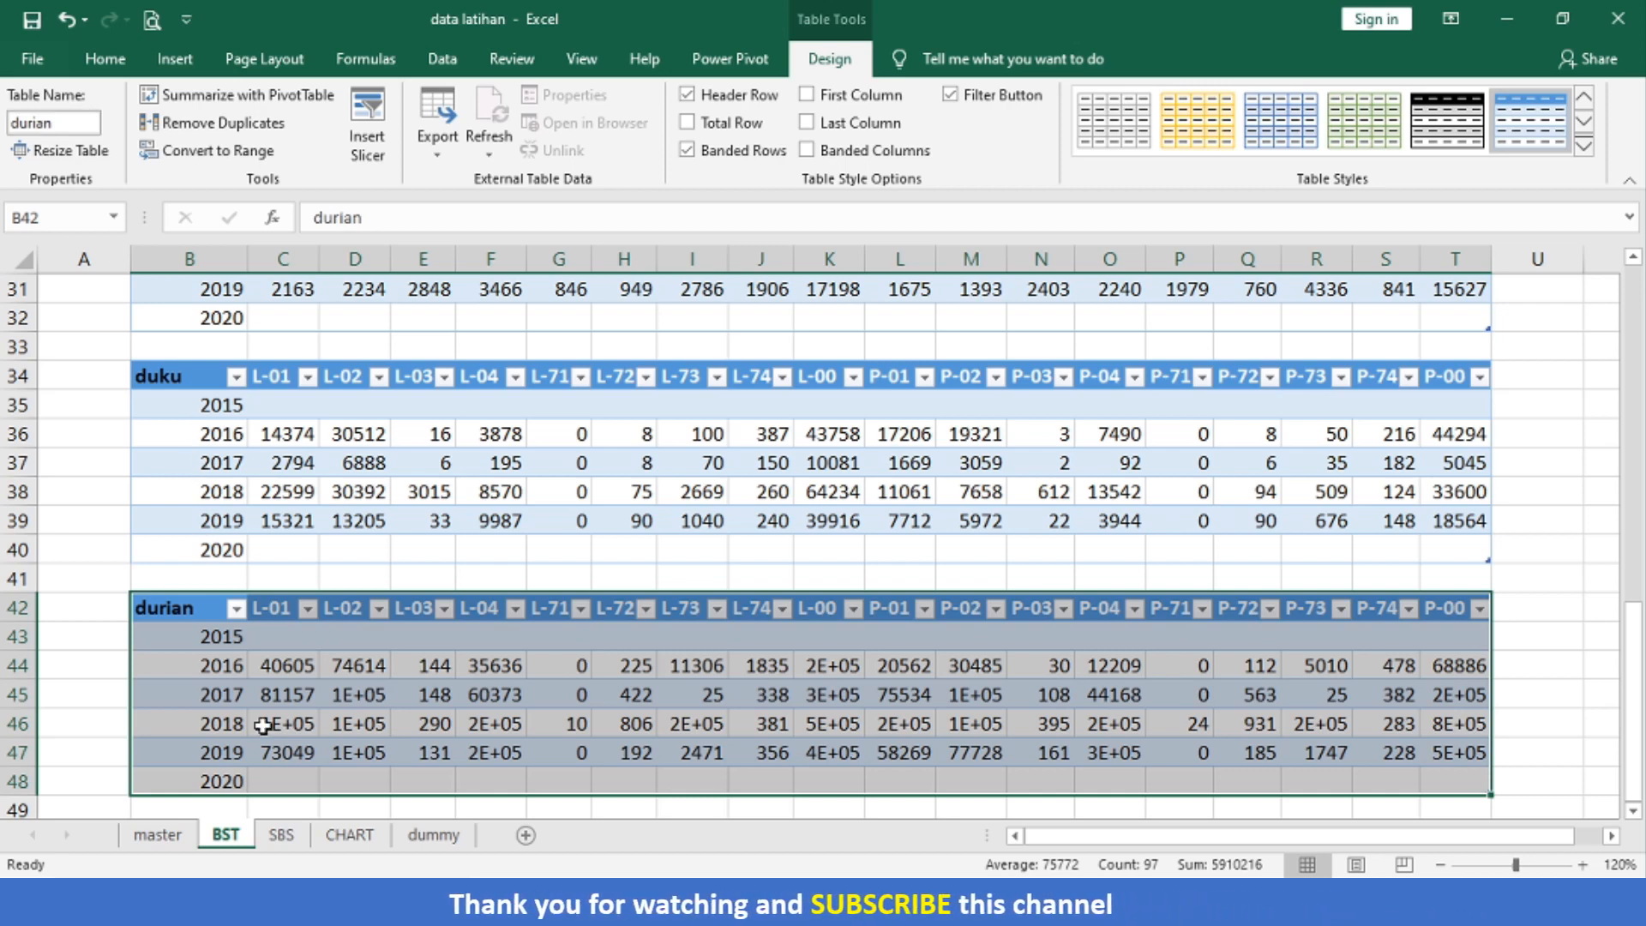
# - On the SBS sheet, convert the bwdaun block B2:T8 into a table with headers and name it bwdaun
pyautogui.click(280, 836)
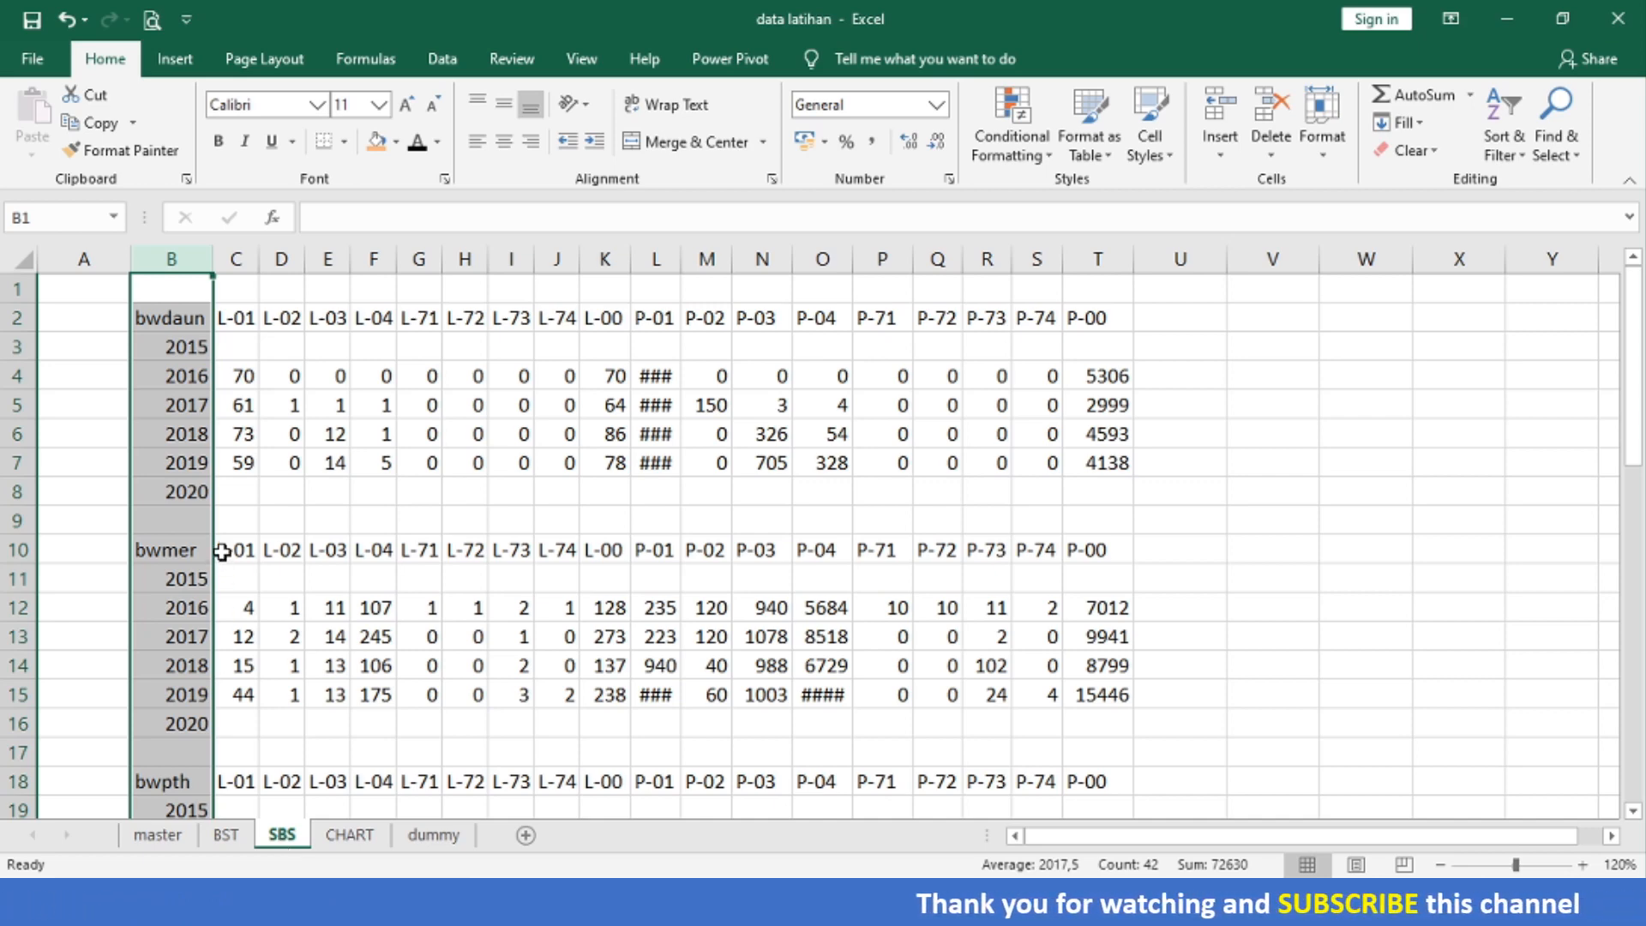
pyautogui.click(169, 319)
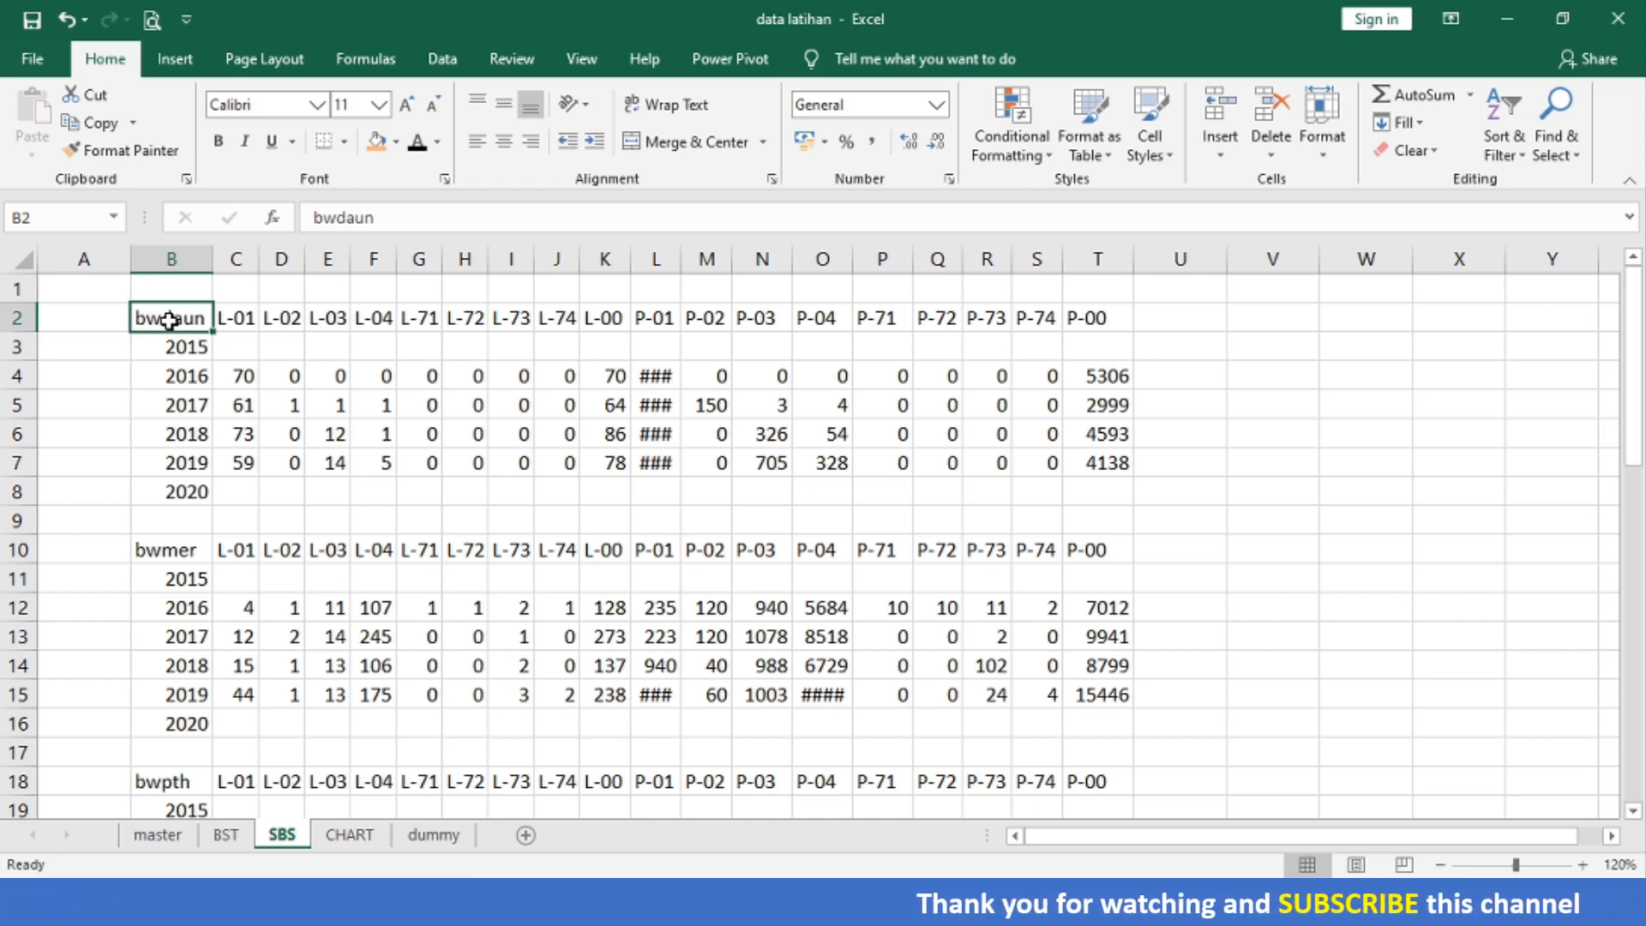
pyautogui.hotkey('ctrl', 'shift', 'Right')
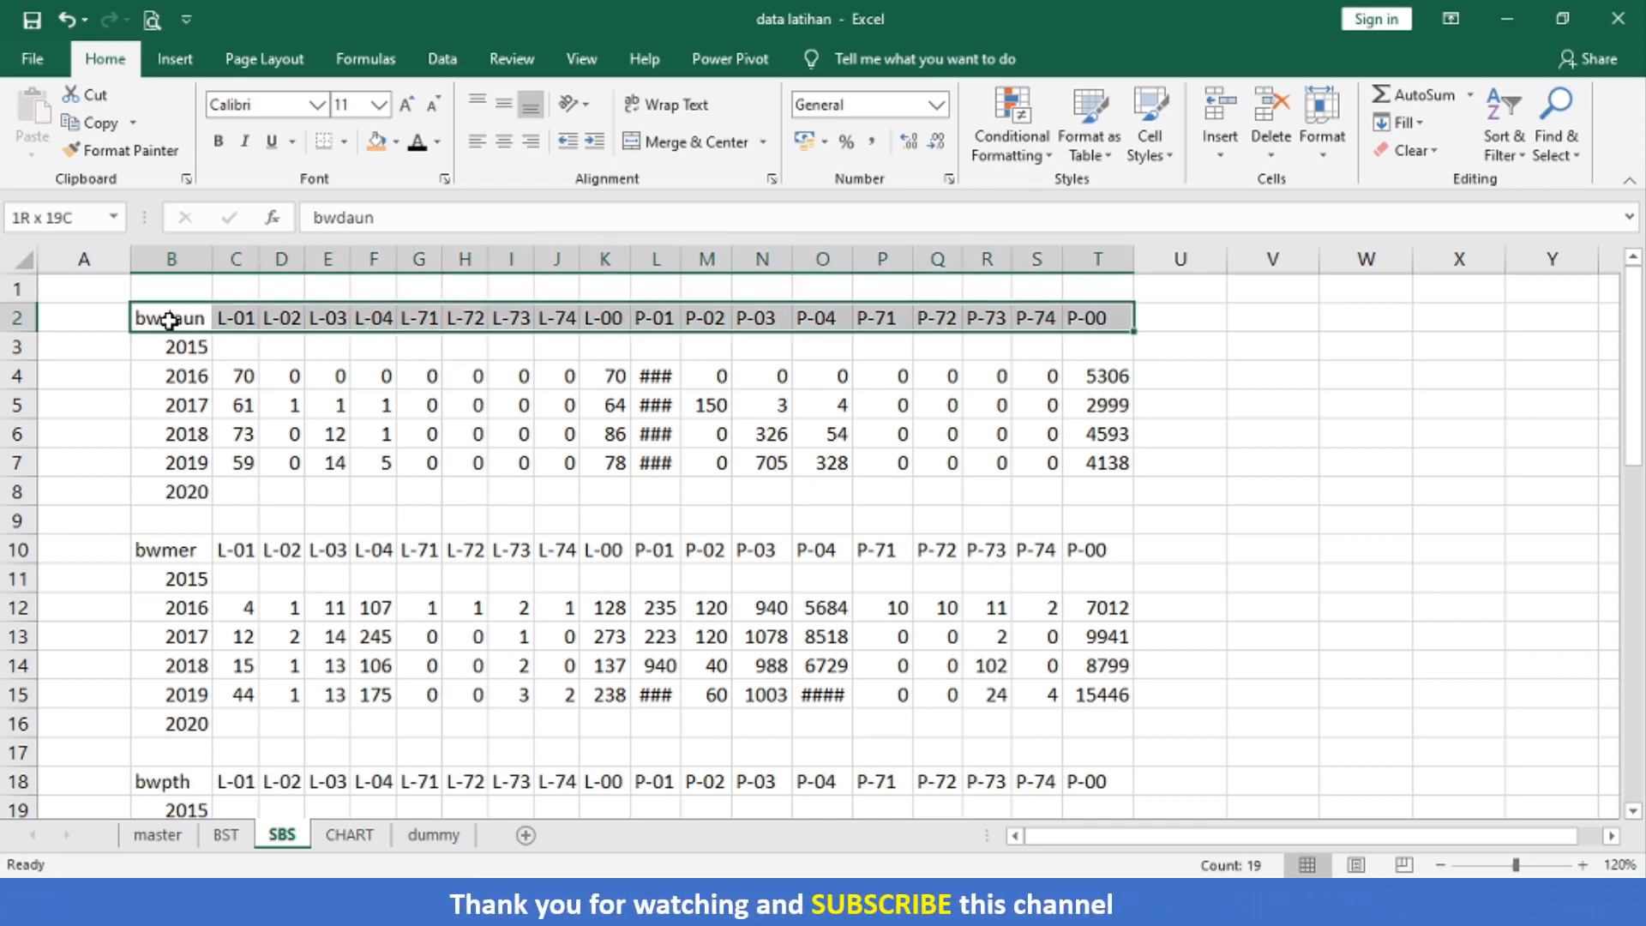
pyautogui.hotkey('ctrl', 'shift', 'Down')
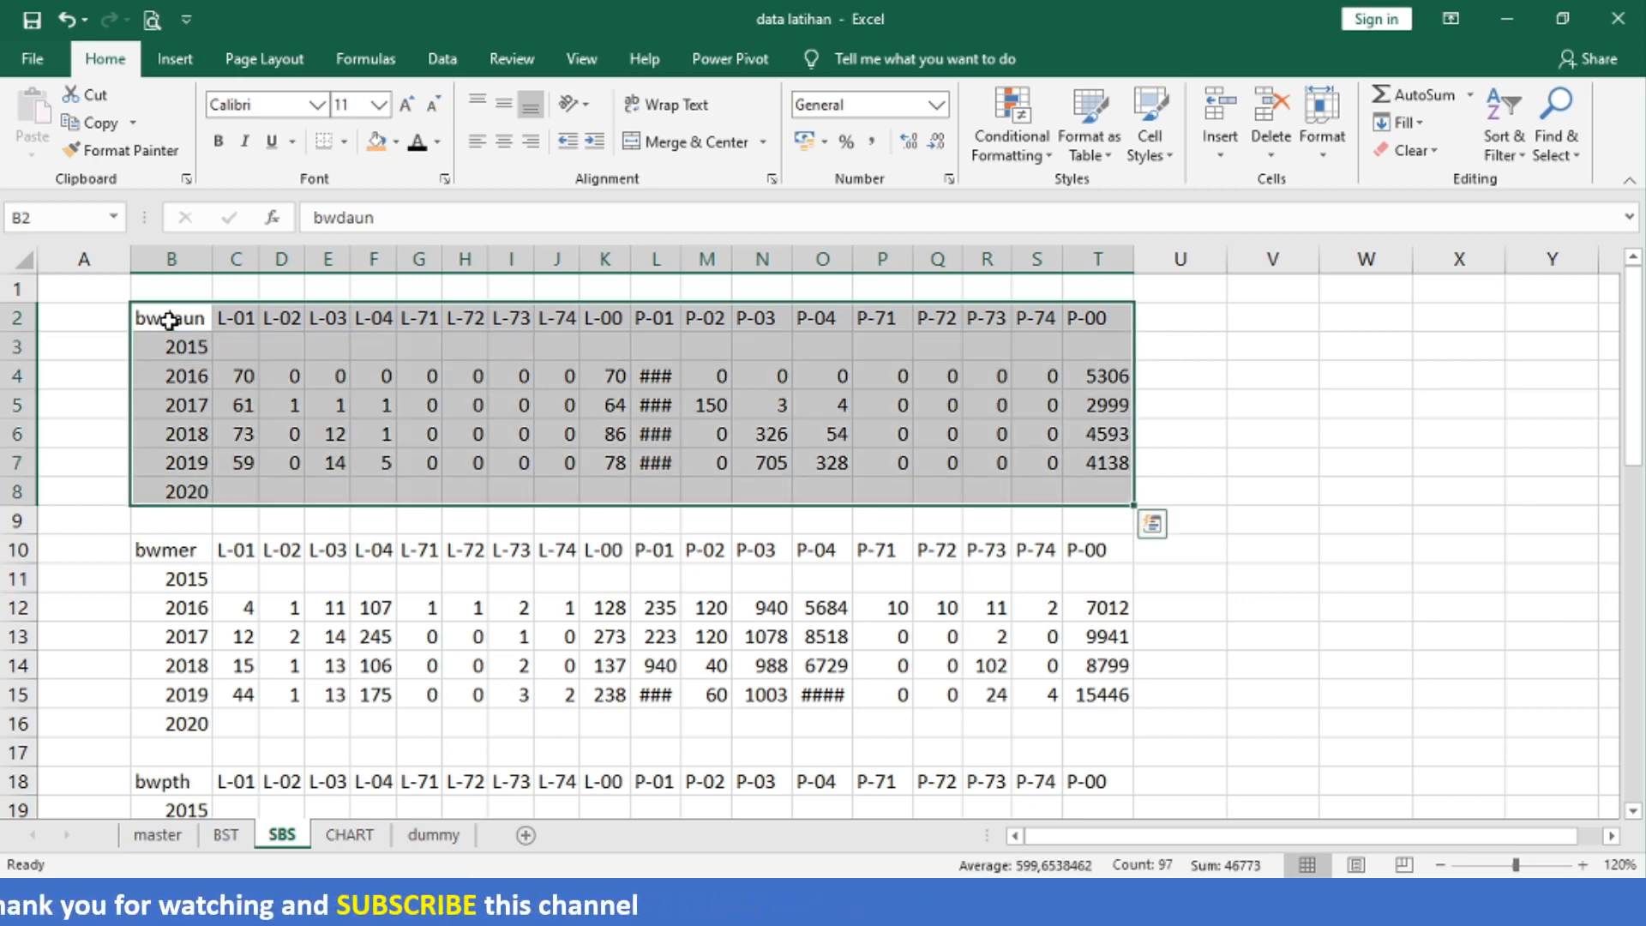
pyautogui.hotkey('ctrl', 't')
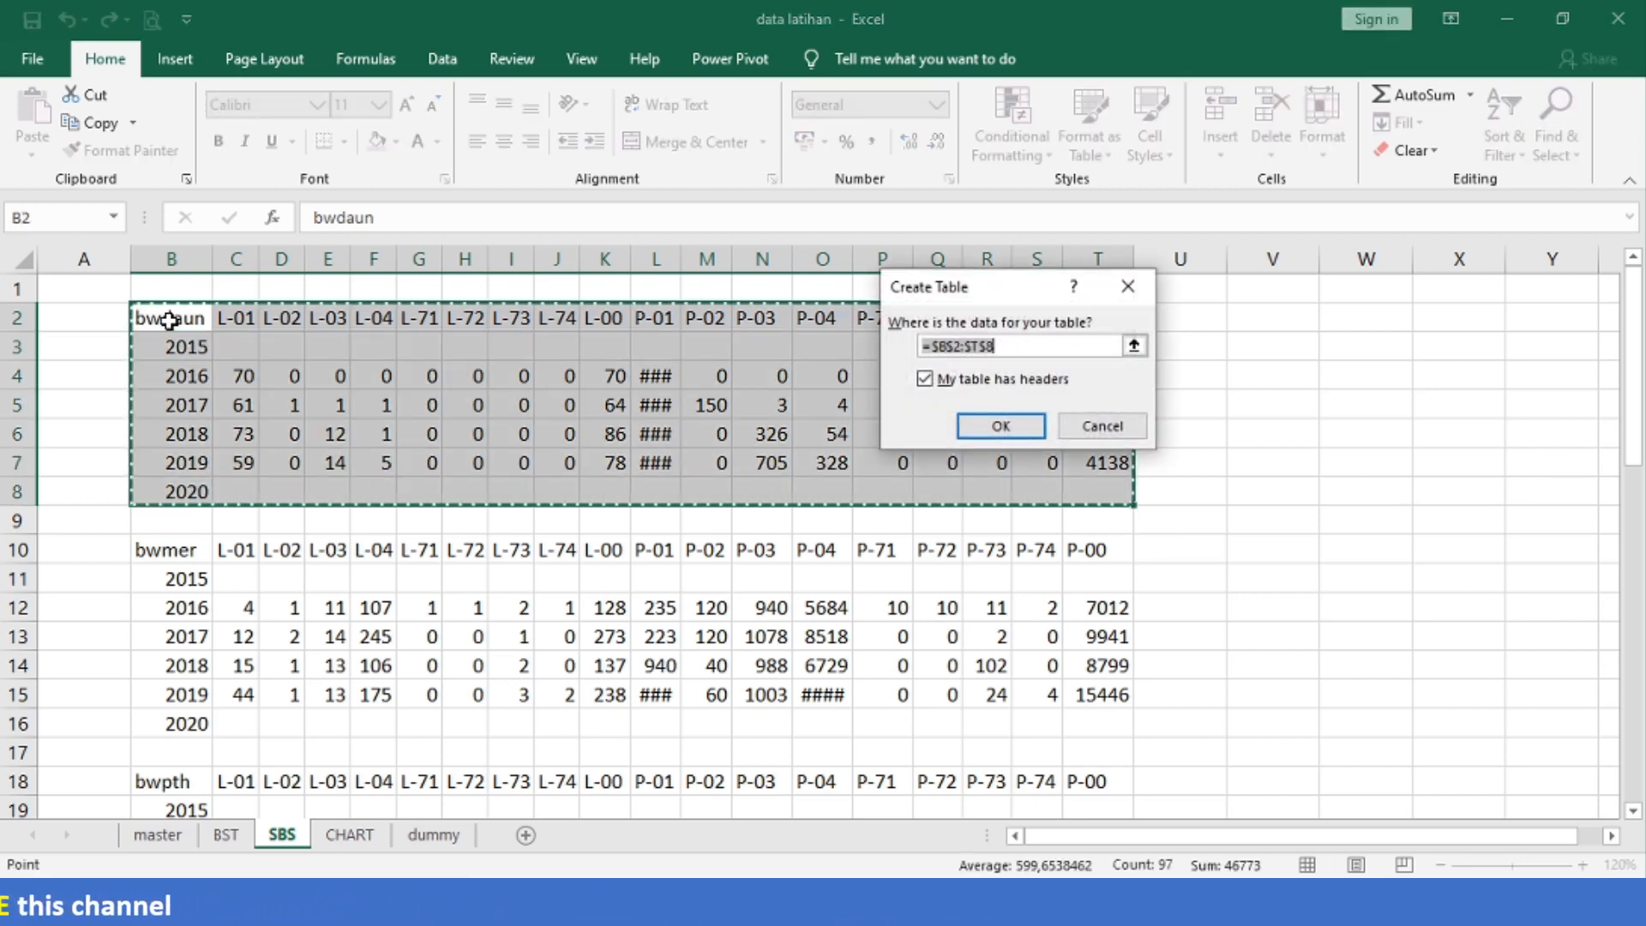
pyautogui.press('Return')
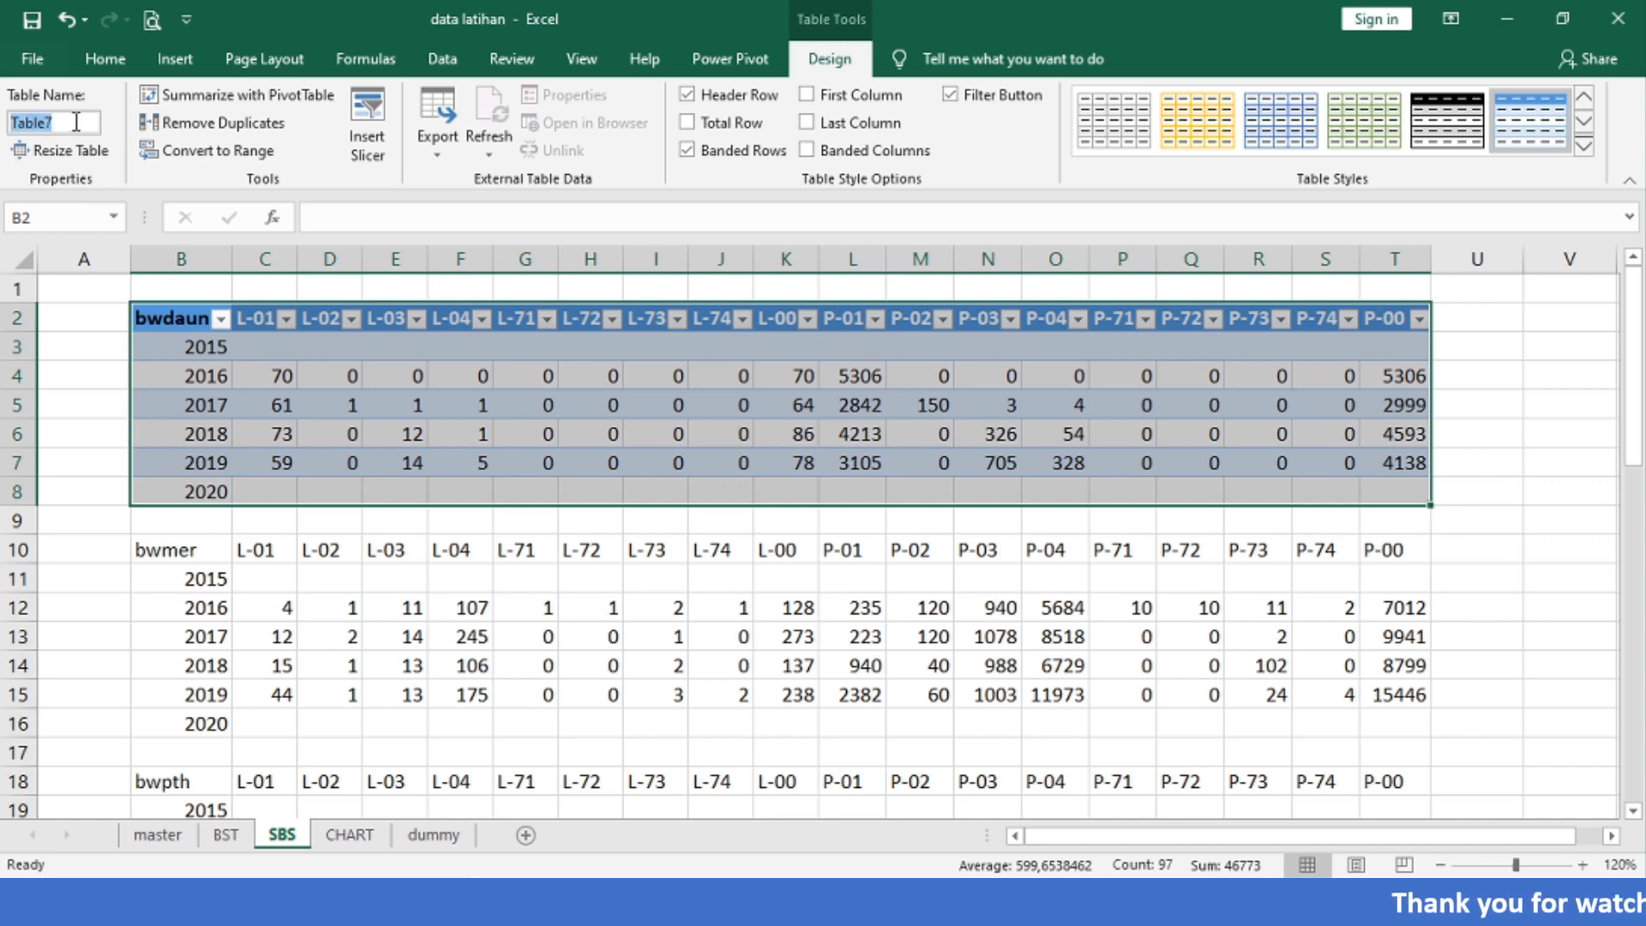
pyautogui.write('bwda')
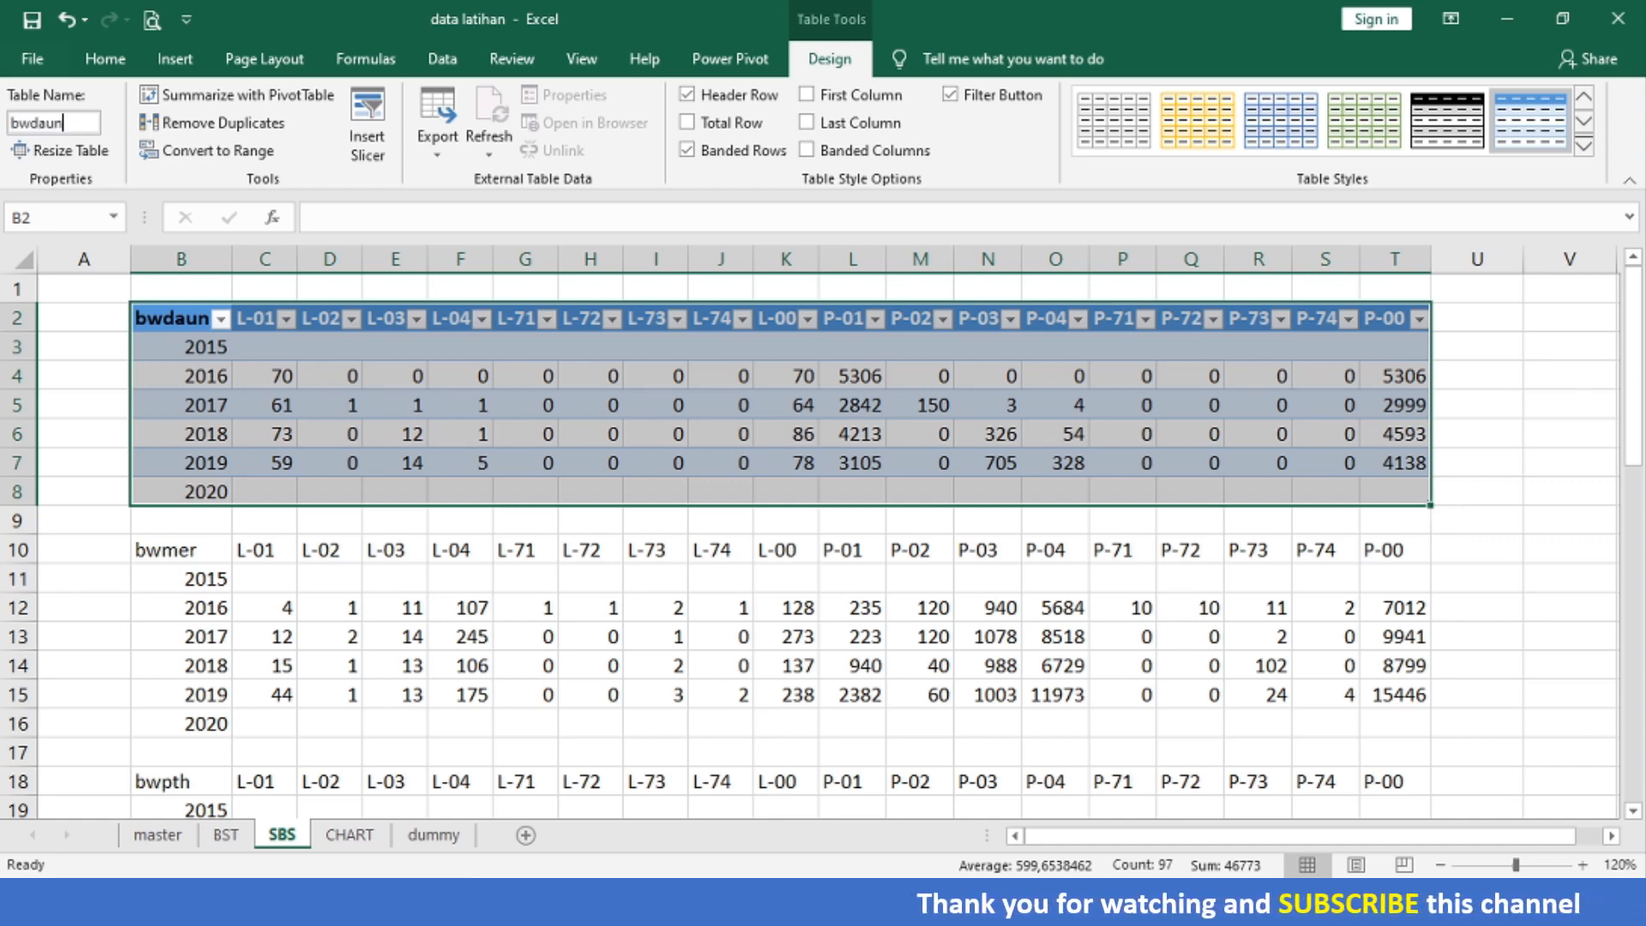
pyautogui.write('un')
pyautogui.press('Return')
# - Convert the bwmer block B10:T16 on the SBS sheet into a table with headers and name it bwmer
pyautogui.hotkey('ctrl', 'Down')
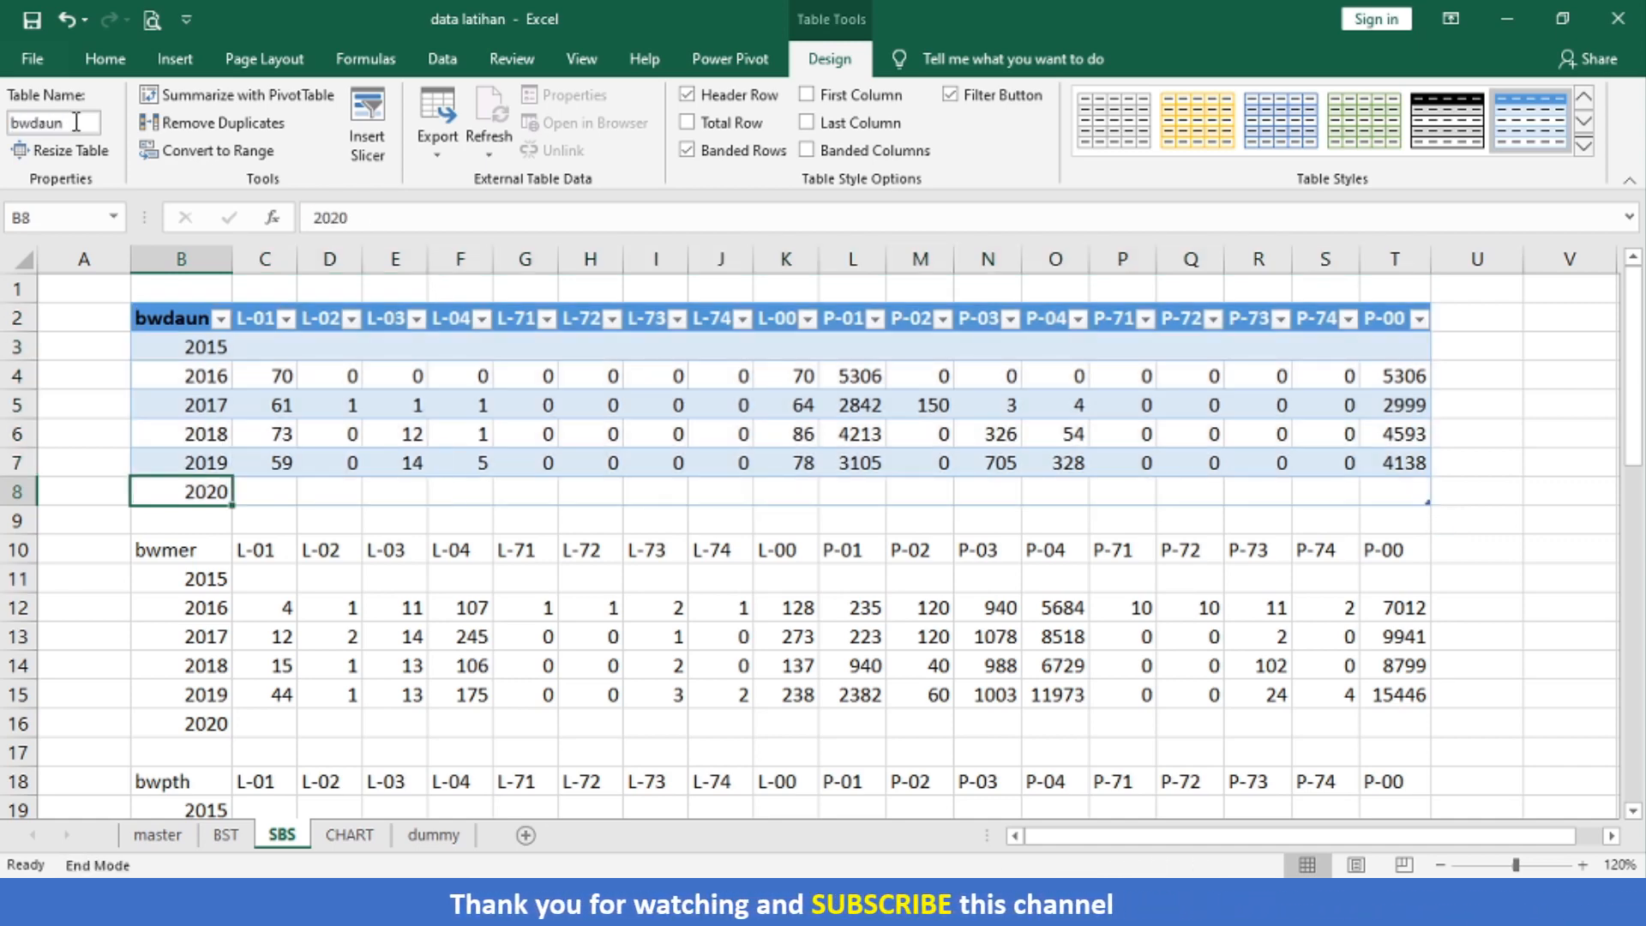
pyautogui.hotkey('ctrl', 'Down')
pyautogui.hotkey('ctrl', 'shift', 'Right')
pyautogui.hotkey('ctrl', 'shift', 'Down')
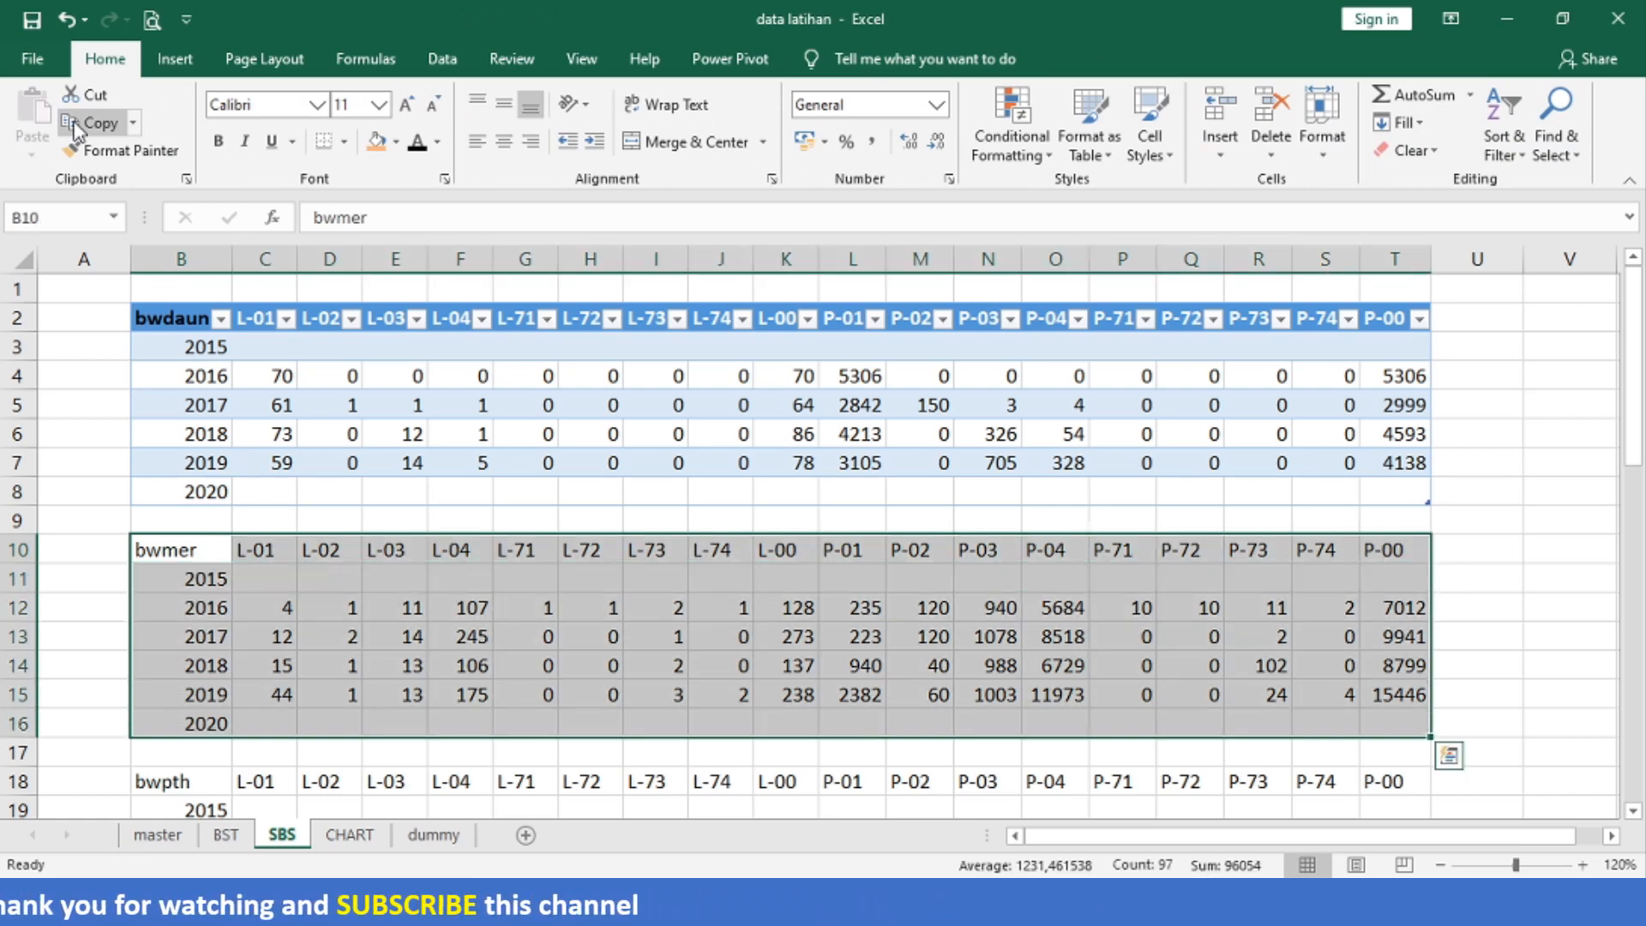
pyautogui.hotkey('ctrl', 't')
pyautogui.press('Return')
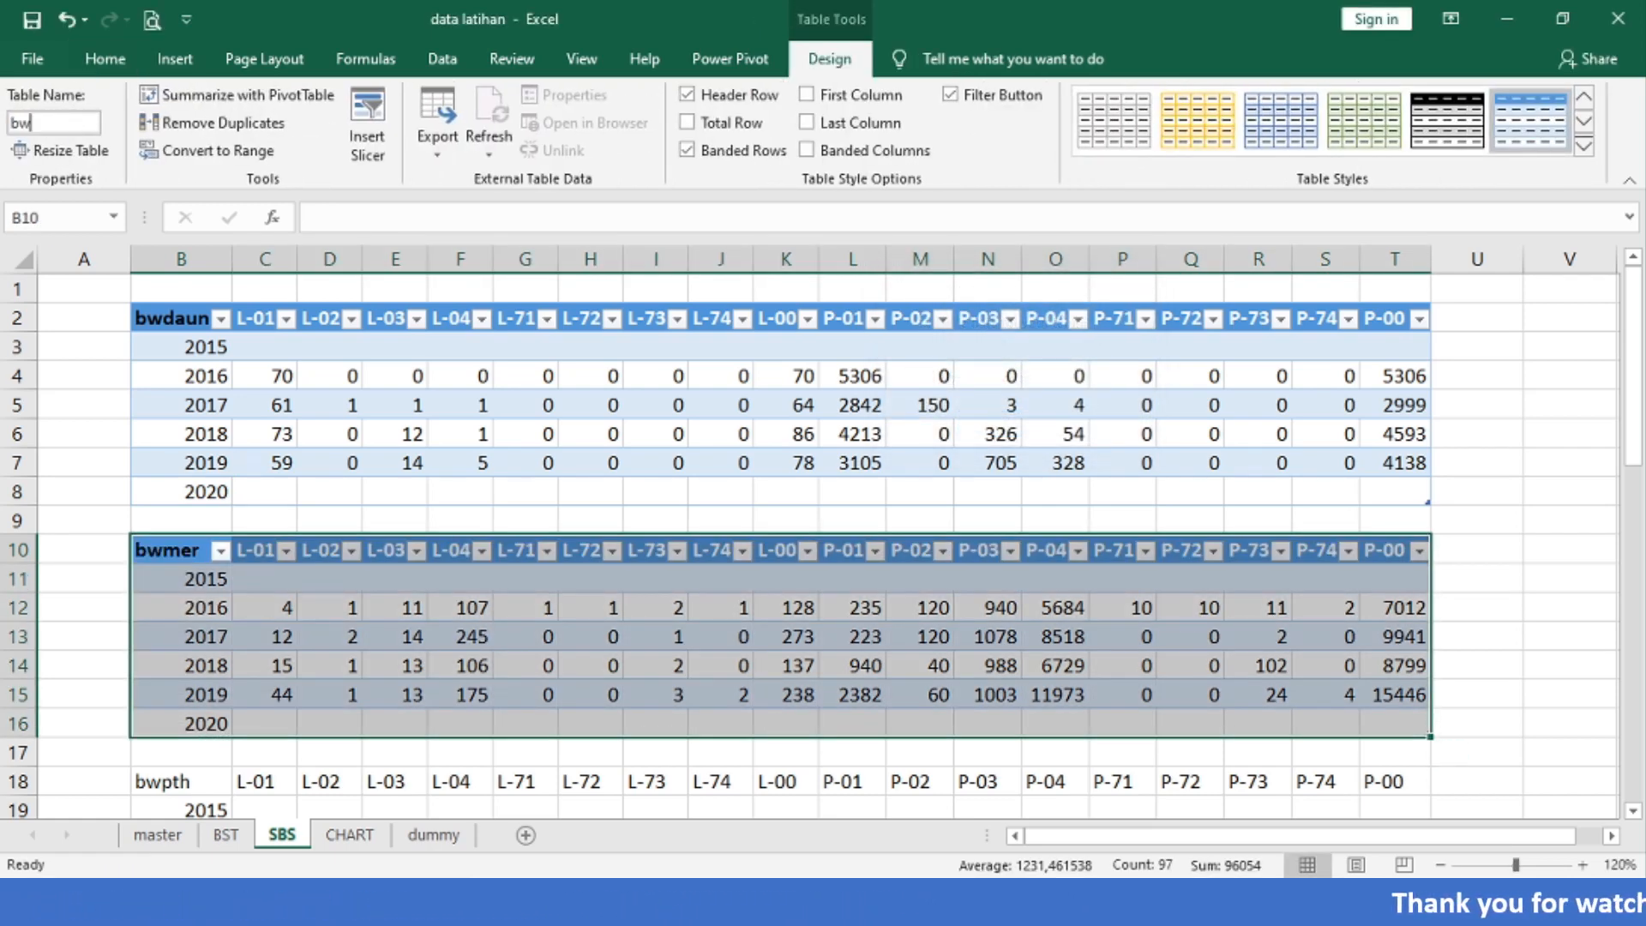
pyautogui.press('Return')
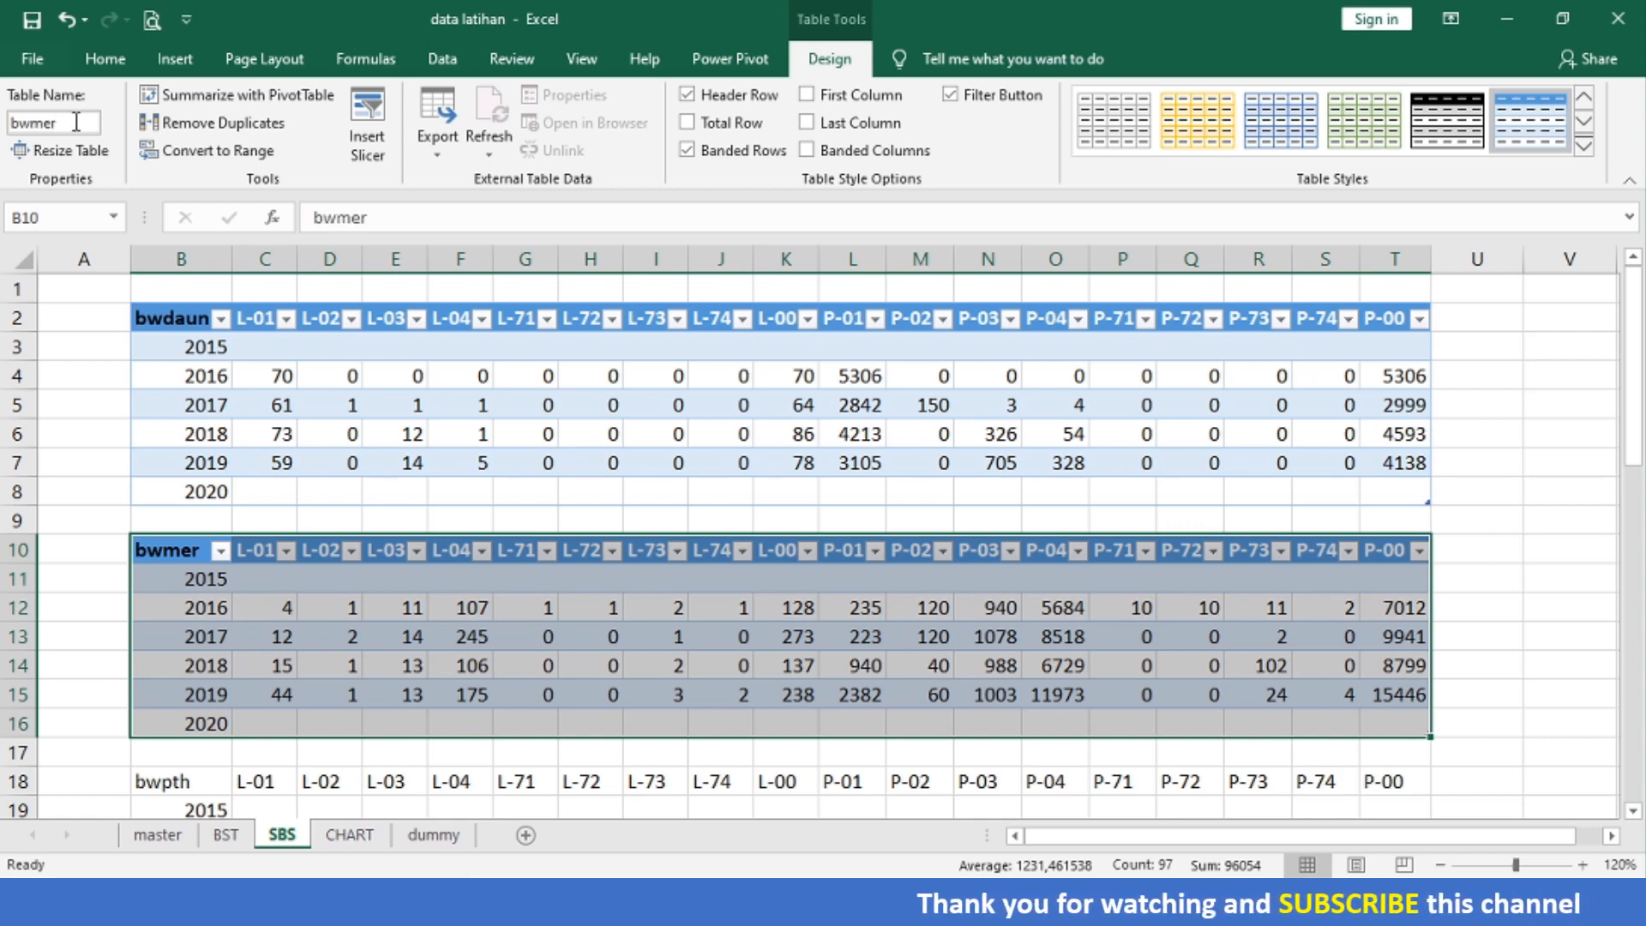
# - Convert the bwpth block B18:T24 on the SBS sheet into a table with headers and name it bwpth
pyautogui.press('End')
pyautogui.press('Down')
pyautogui.press('End')
pyautogui.press('Down')
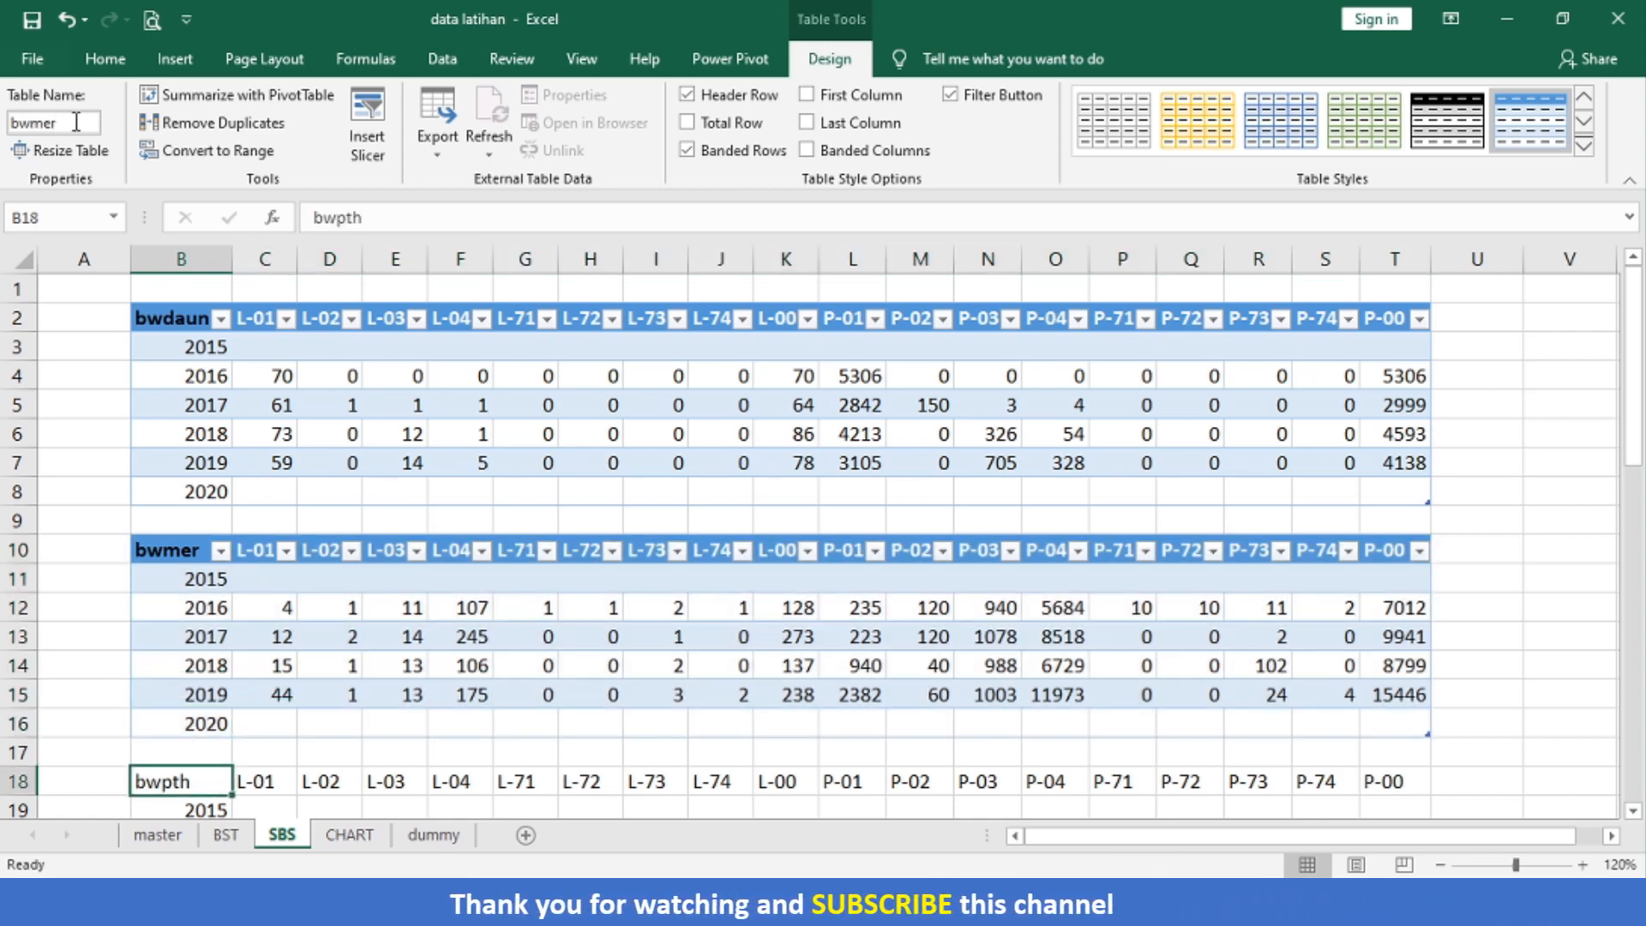
pyautogui.press('End')
pyautogui.hotkey('shift', 'Down')
pyautogui.press('End')
pyautogui.hotkey('shift', 'Right')
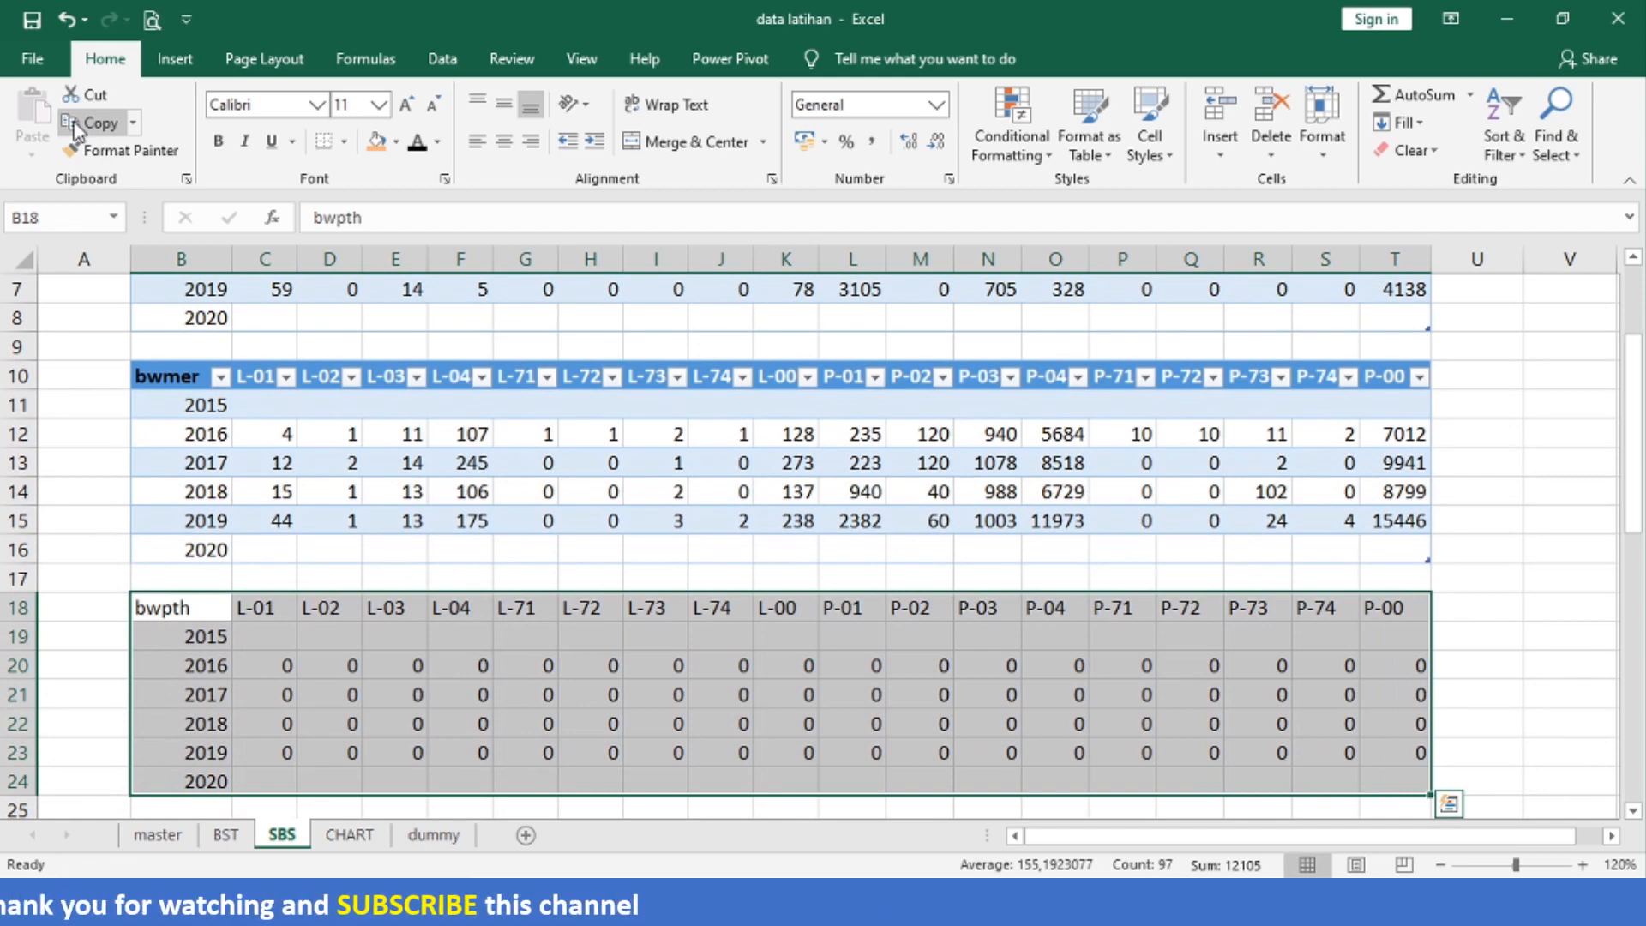
pyautogui.hotkey('ctrl', 't')
pyautogui.press('Return')
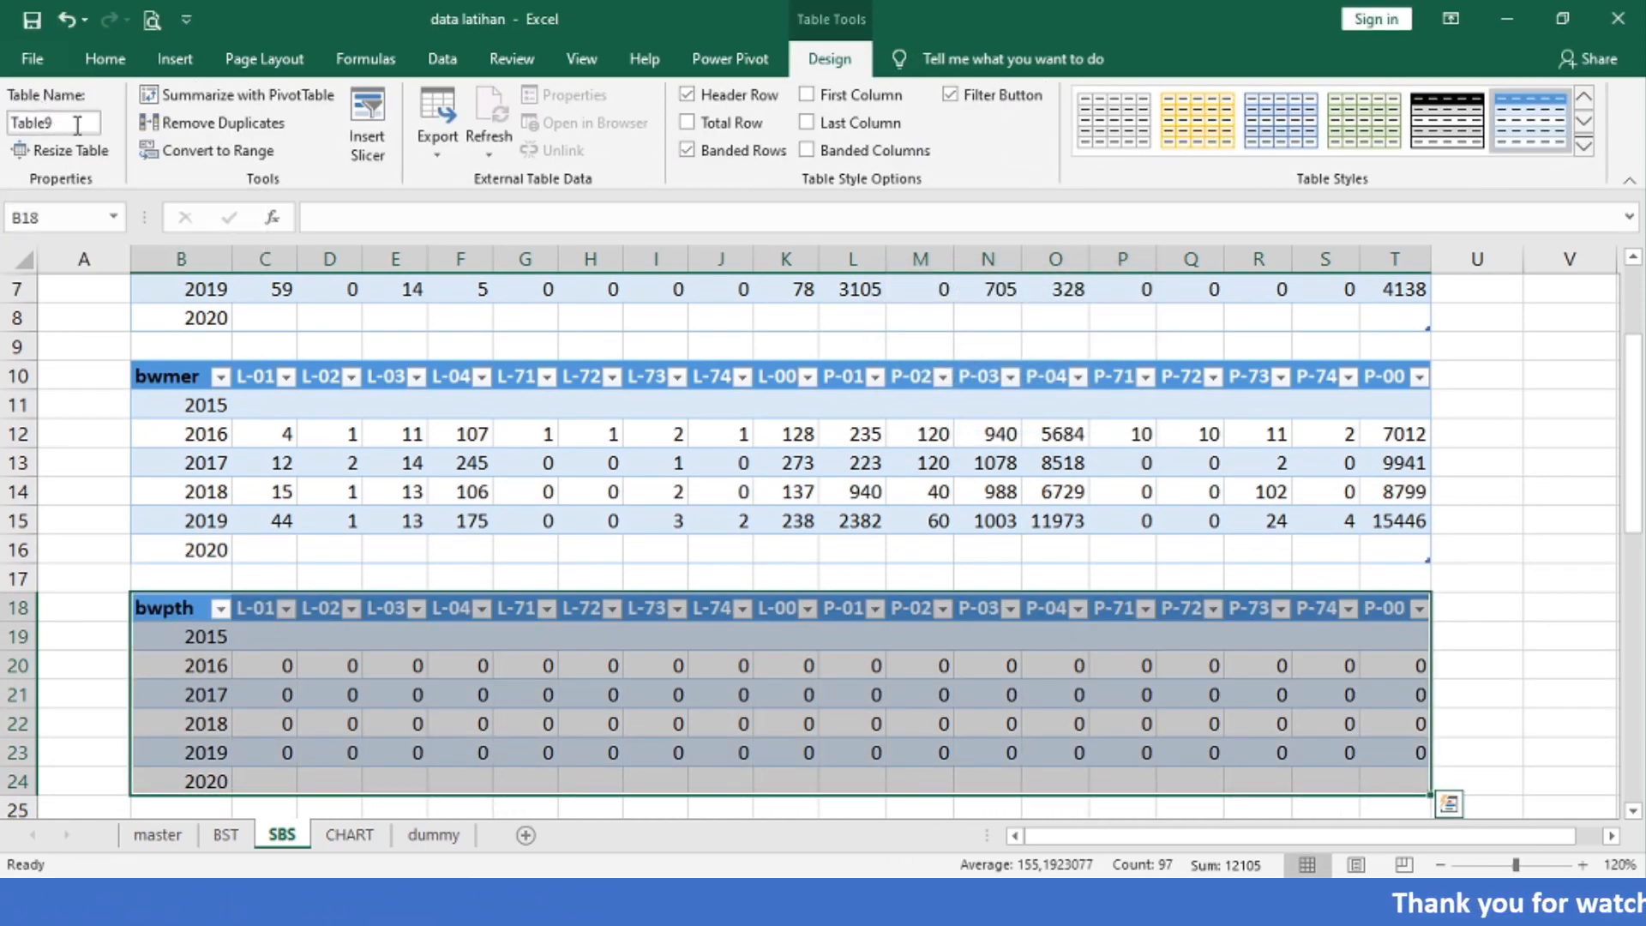
pyautogui.write('bwpth')
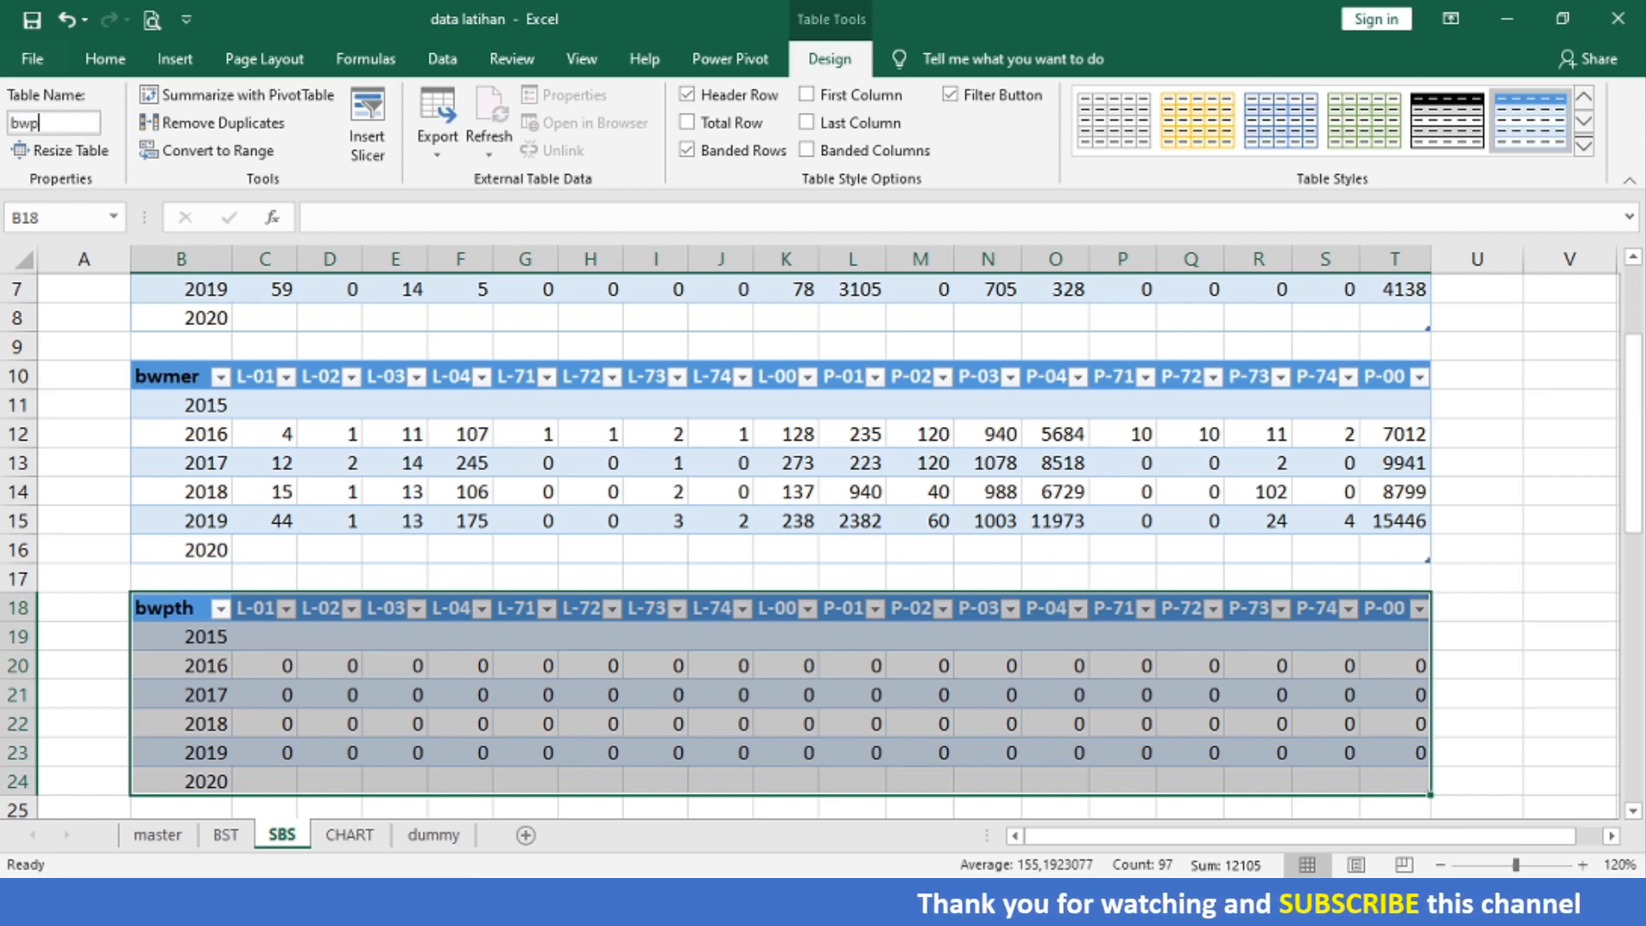
pyautogui.press('Return')
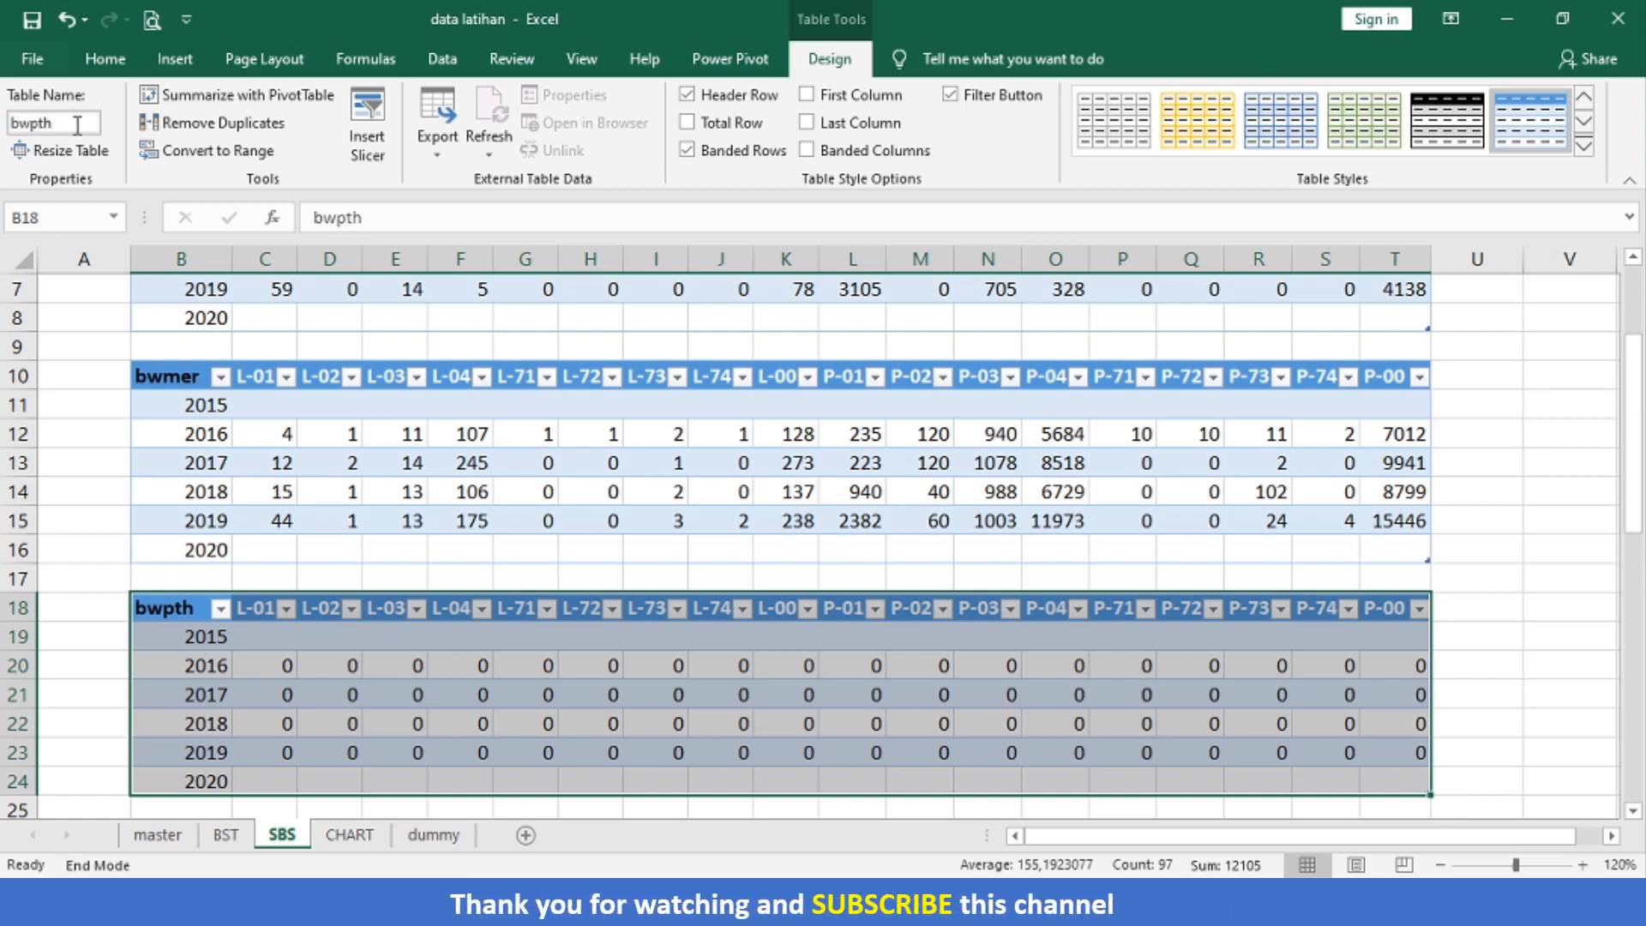
# - Convert the bayam block B26:T32 into a table with headers and name it bayam
pyautogui.hotkey('ctrl', 'Down')
pyautogui.hotkey('ctrl', 'Down')
pyautogui.hotkey('ctrl', 'shift', 'Right')
pyautogui.hotkey('ctrl', 'shift', 'Down')
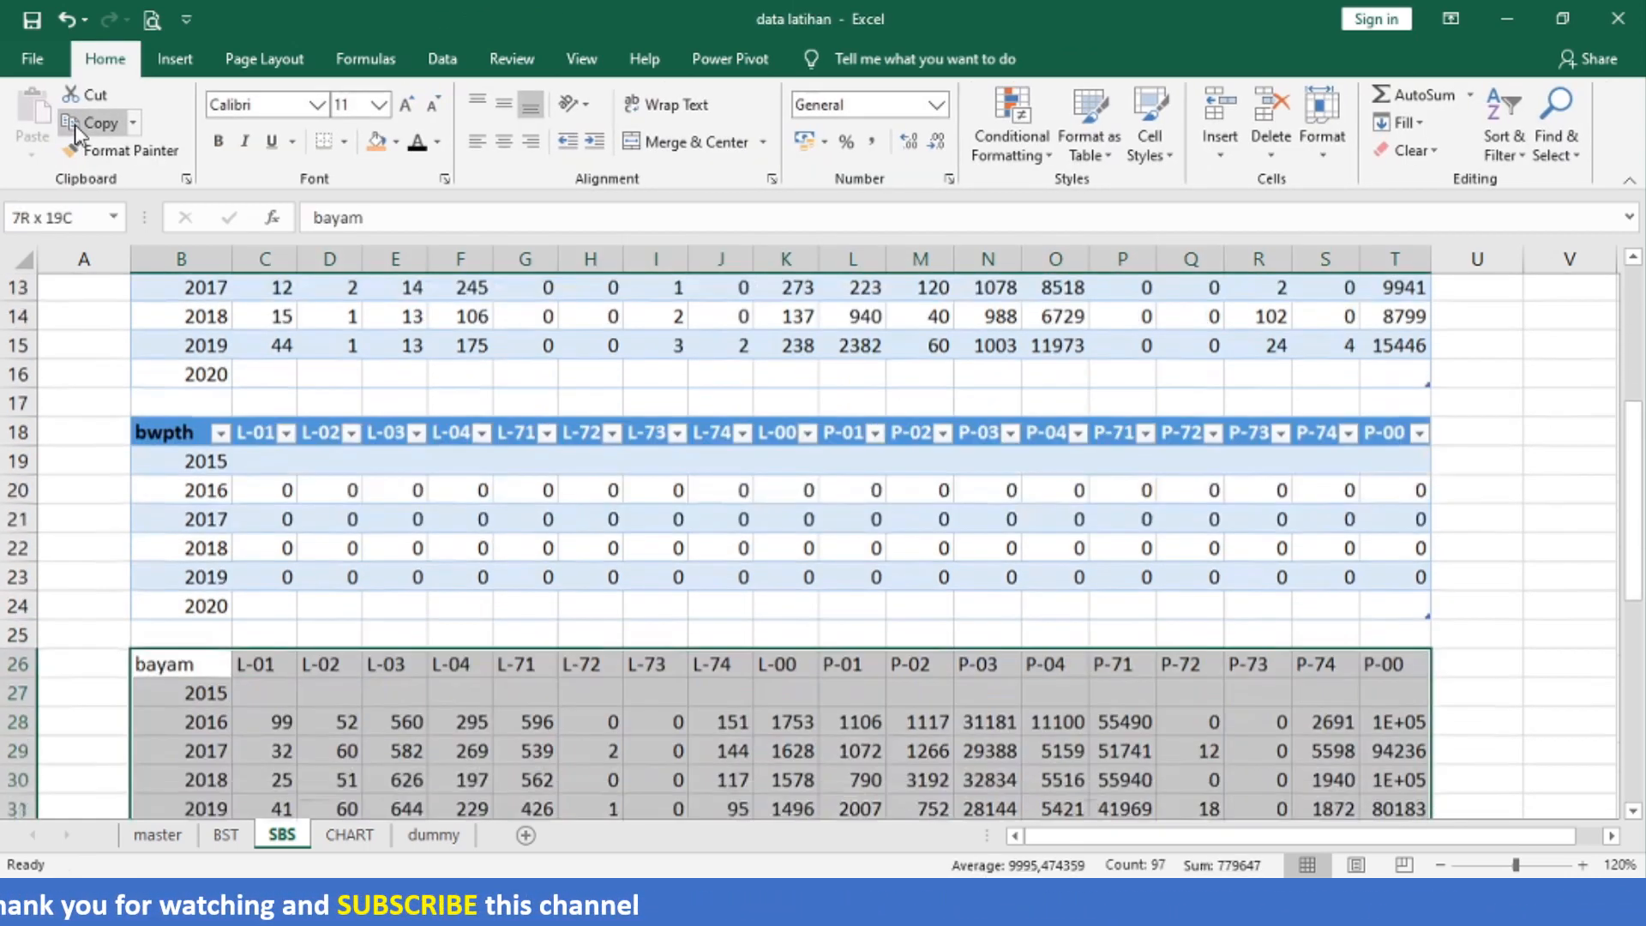
pyautogui.hotkey('ctrl', 't')
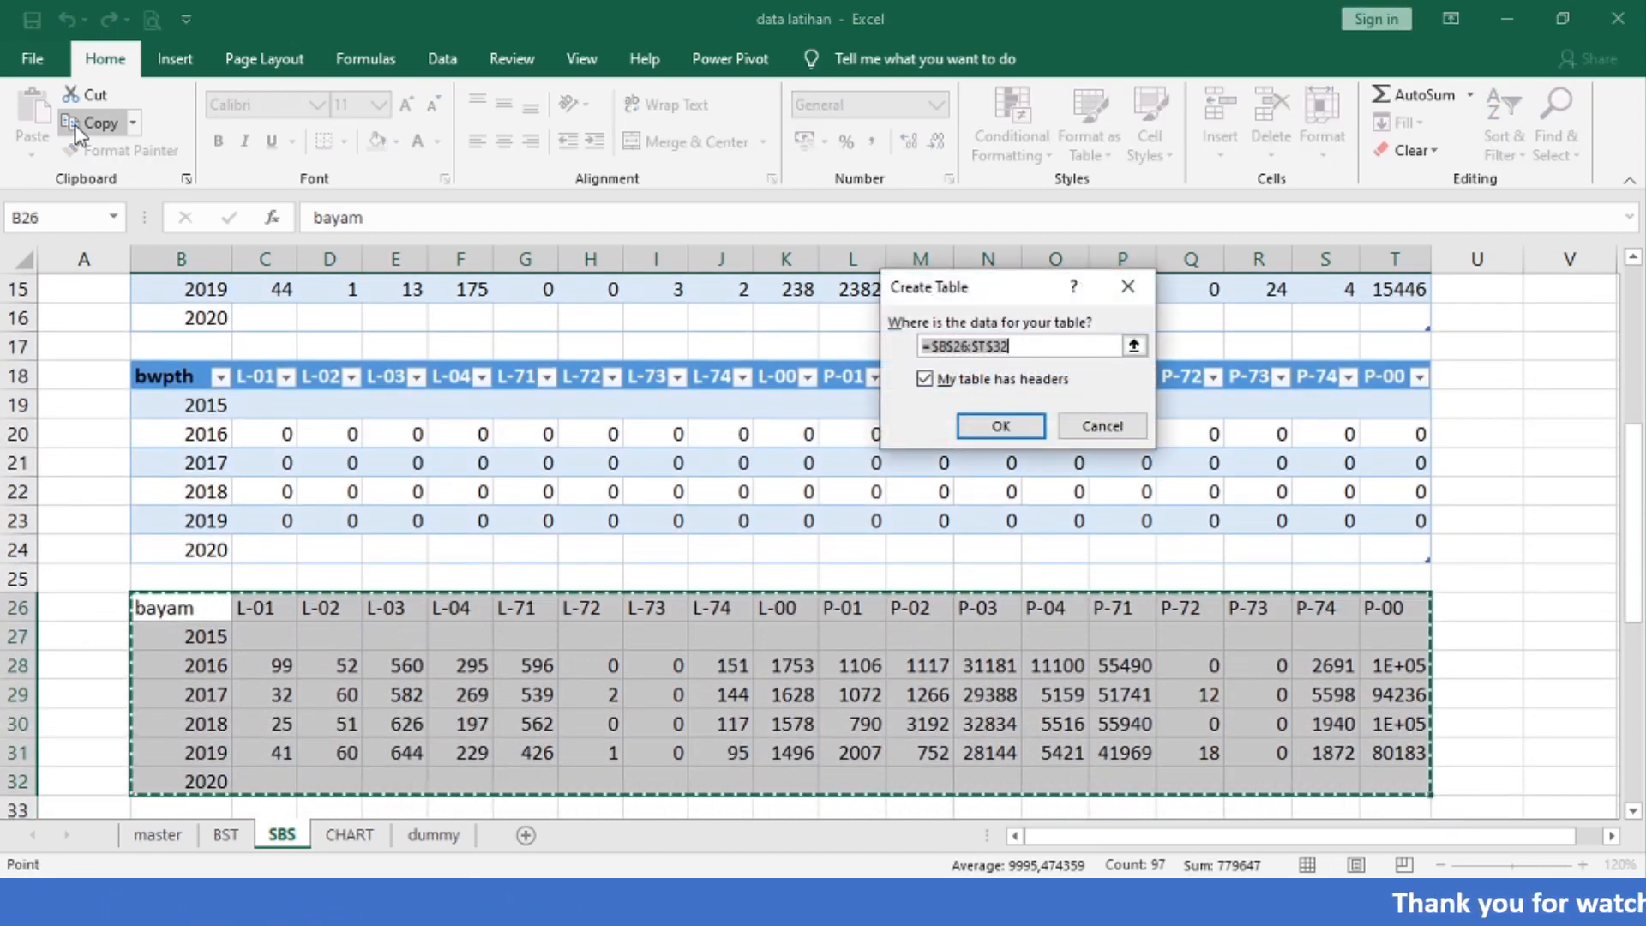
pyautogui.press('Return')
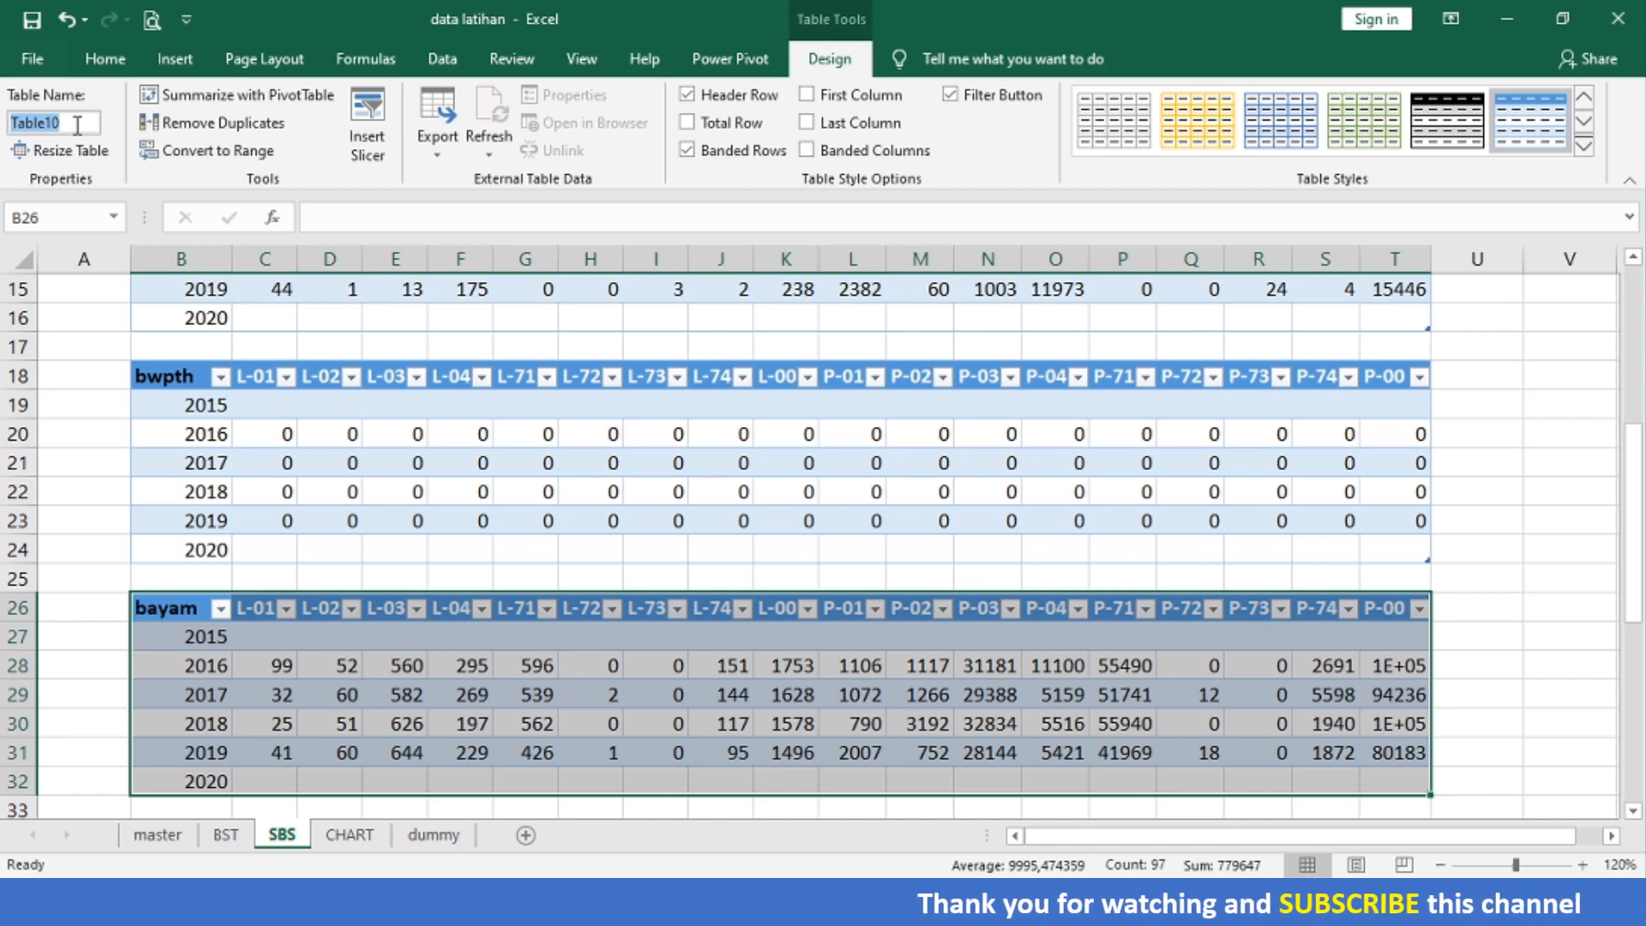
pyautogui.write('baya')
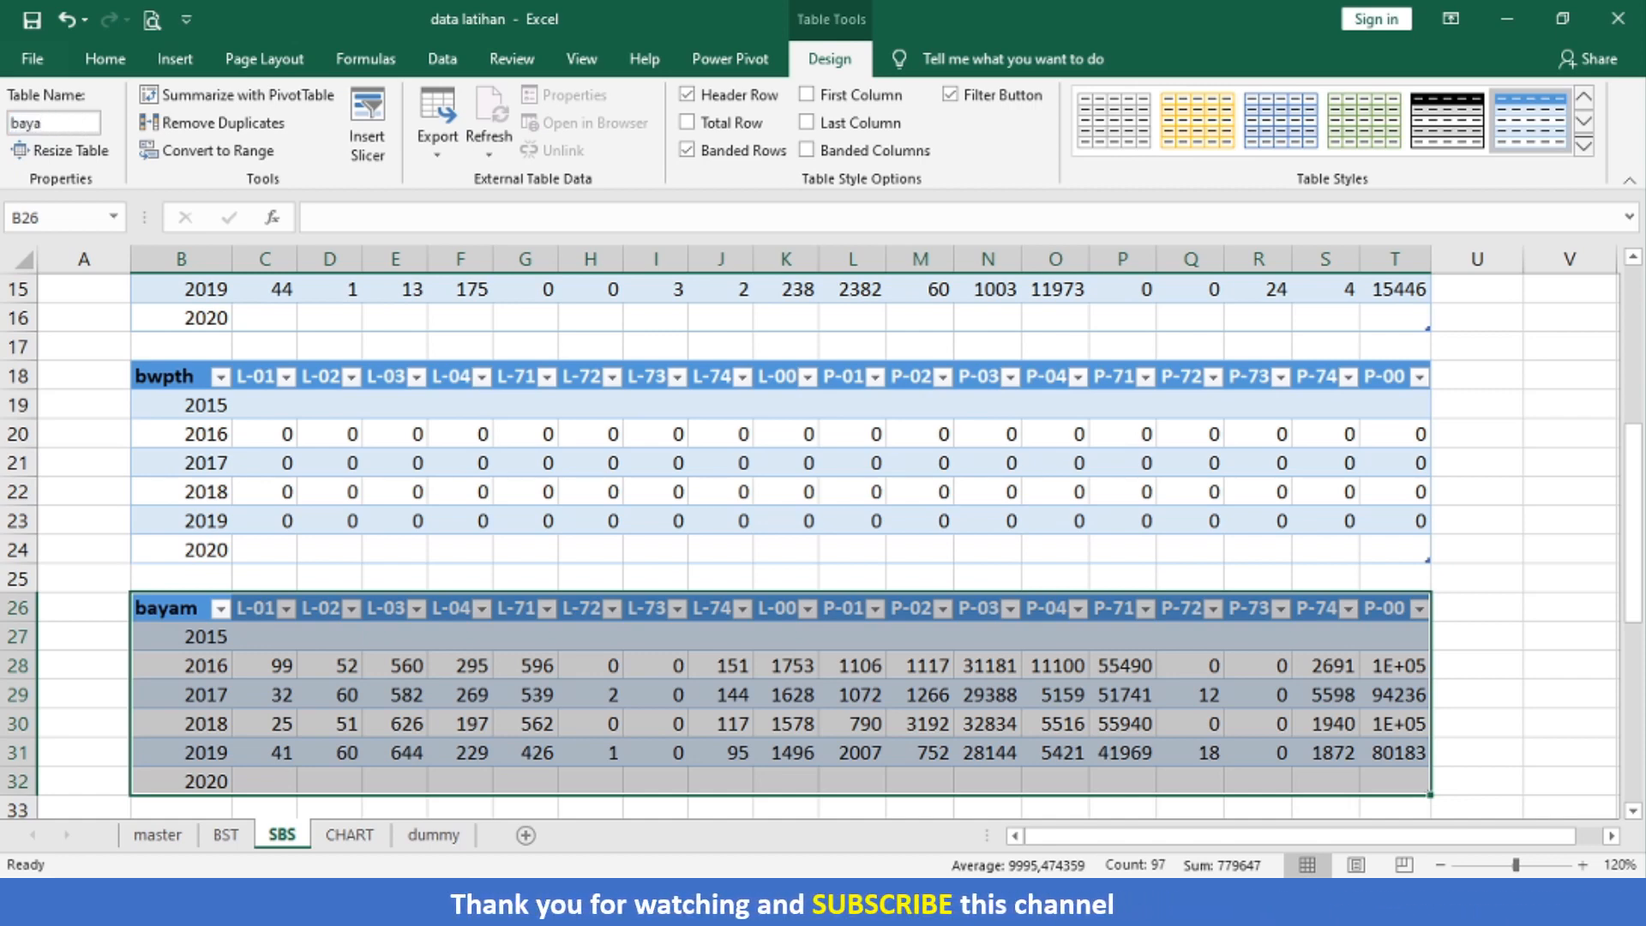
pyautogui.write('m')
pyautogui.press('Return')
# - Convert the blewah block B34:T40 into a table with headers and name it blewah
pyautogui.press('End')
pyautogui.press('Down')
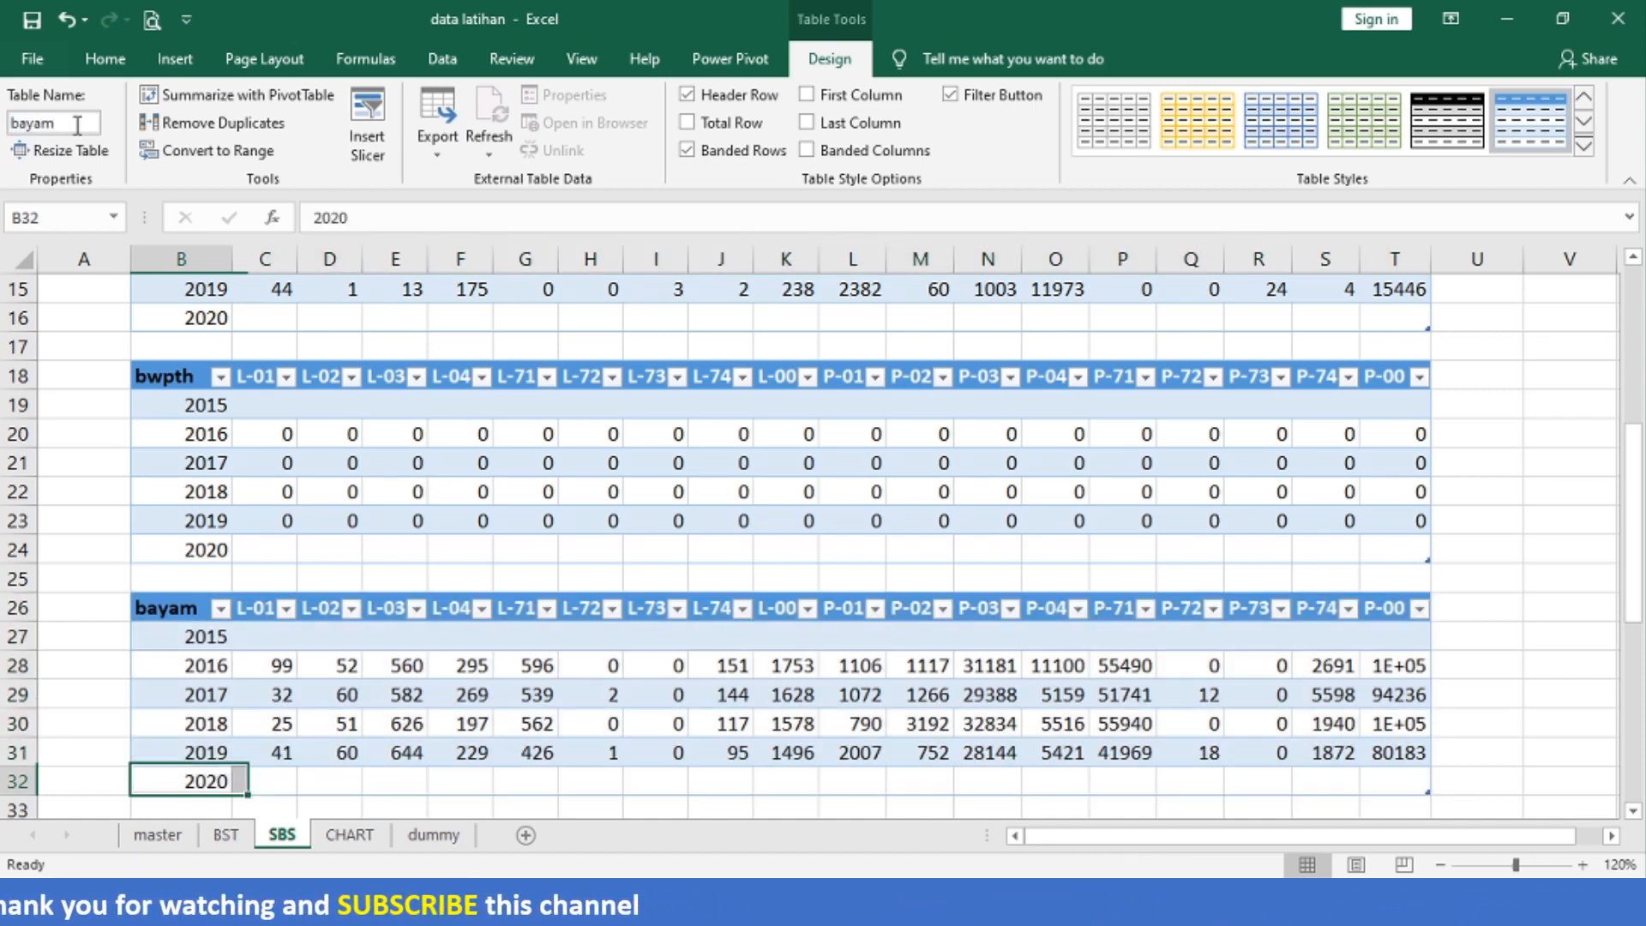
pyautogui.press('End')
pyautogui.press('Down')
pyautogui.press('End')
pyautogui.hotkey('shift', 'Down')
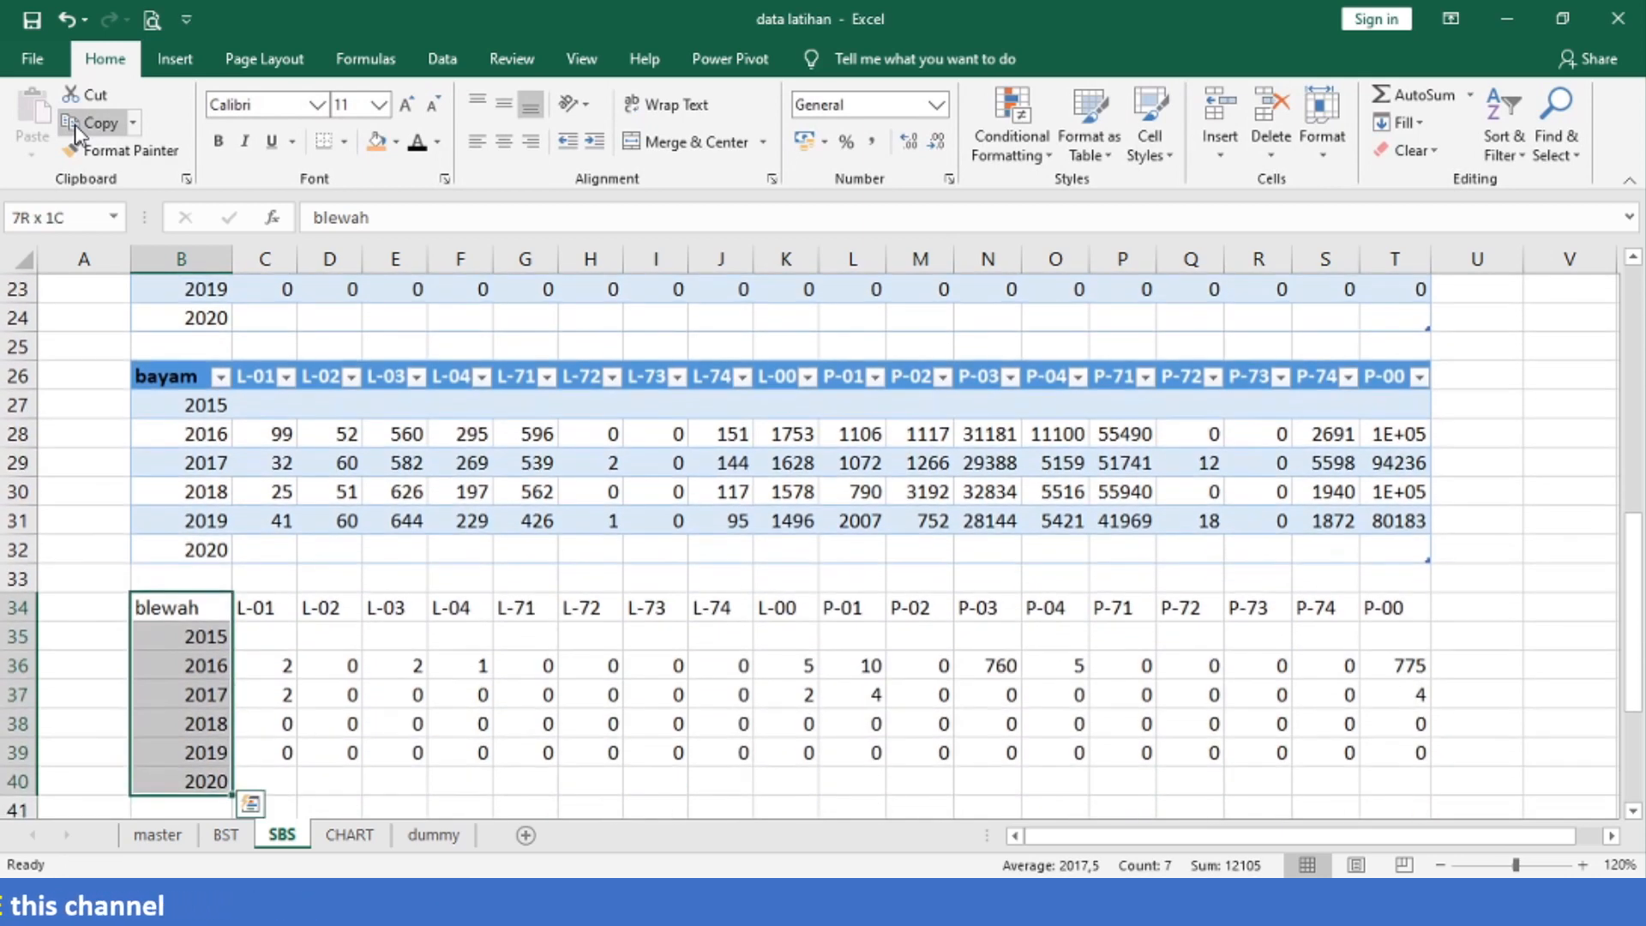
pyautogui.press('End')
pyautogui.hotkey('shift', 'Right')
pyautogui.hotkey('ctrl', 't')
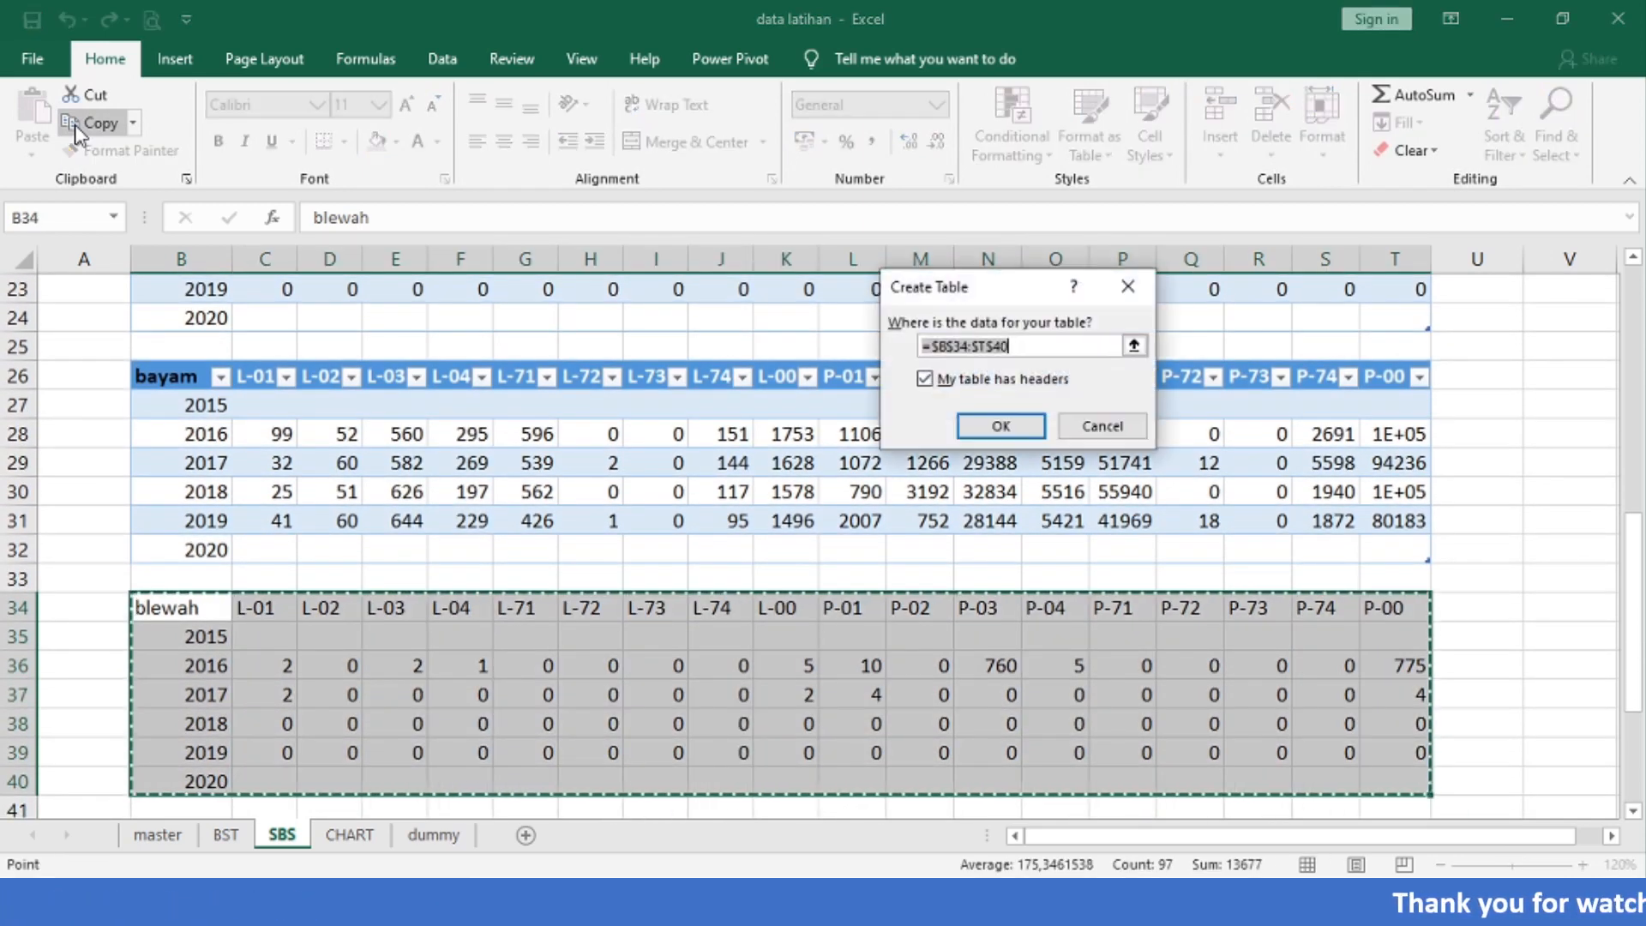
pyautogui.press('Return')
pyautogui.click(77, 126)
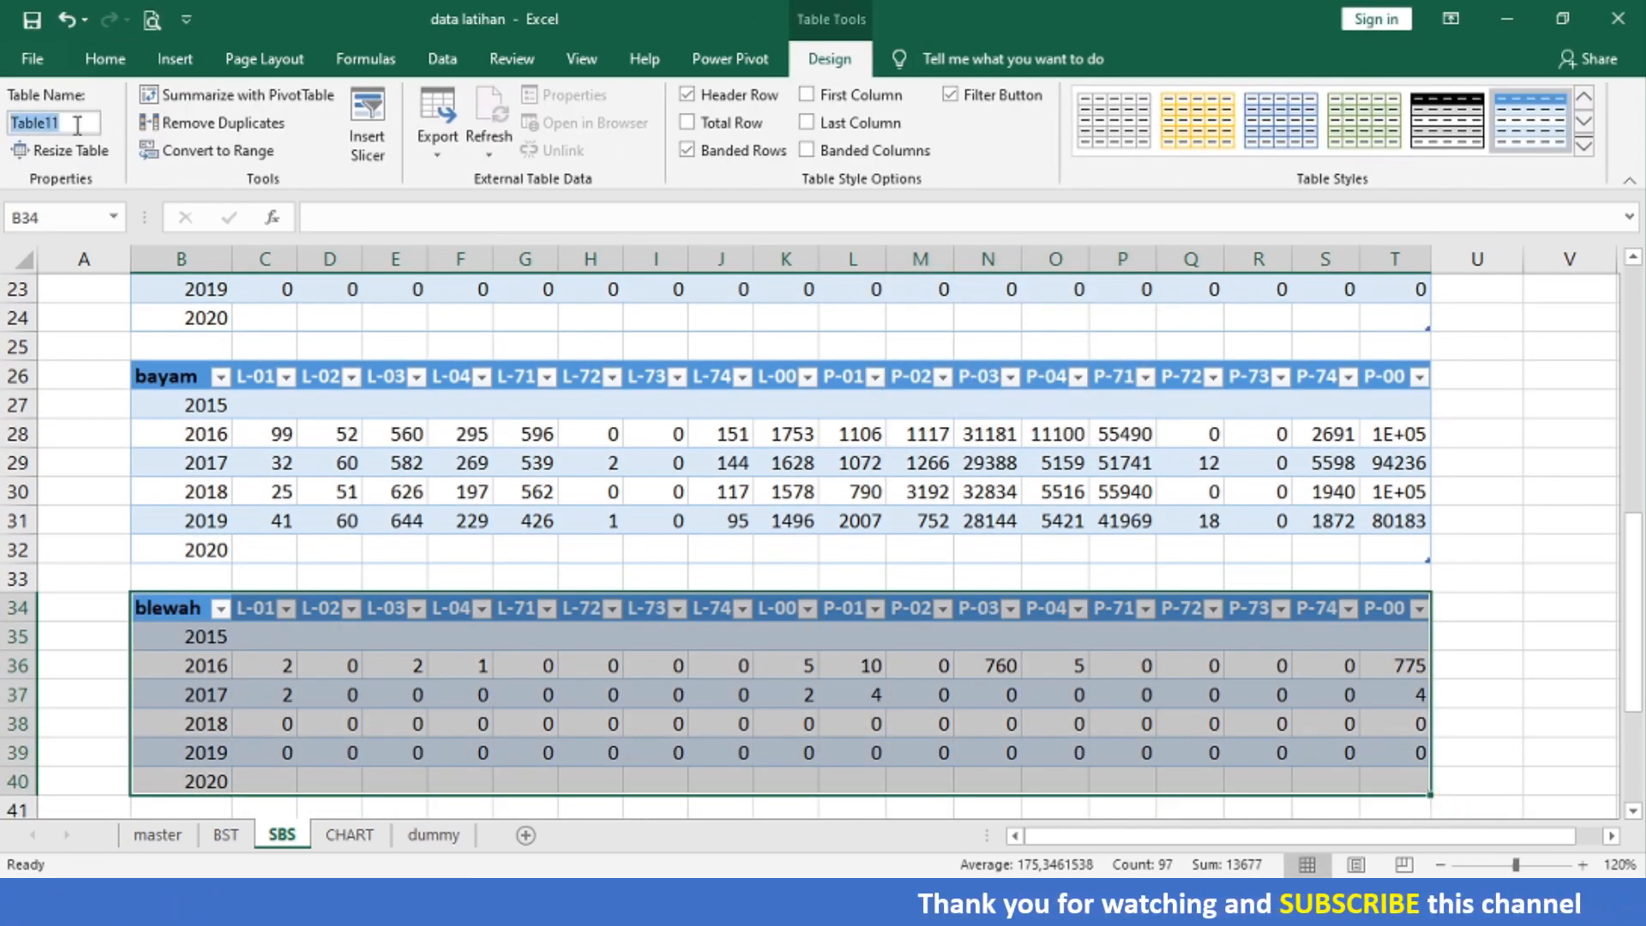
pyautogui.write('blewah')
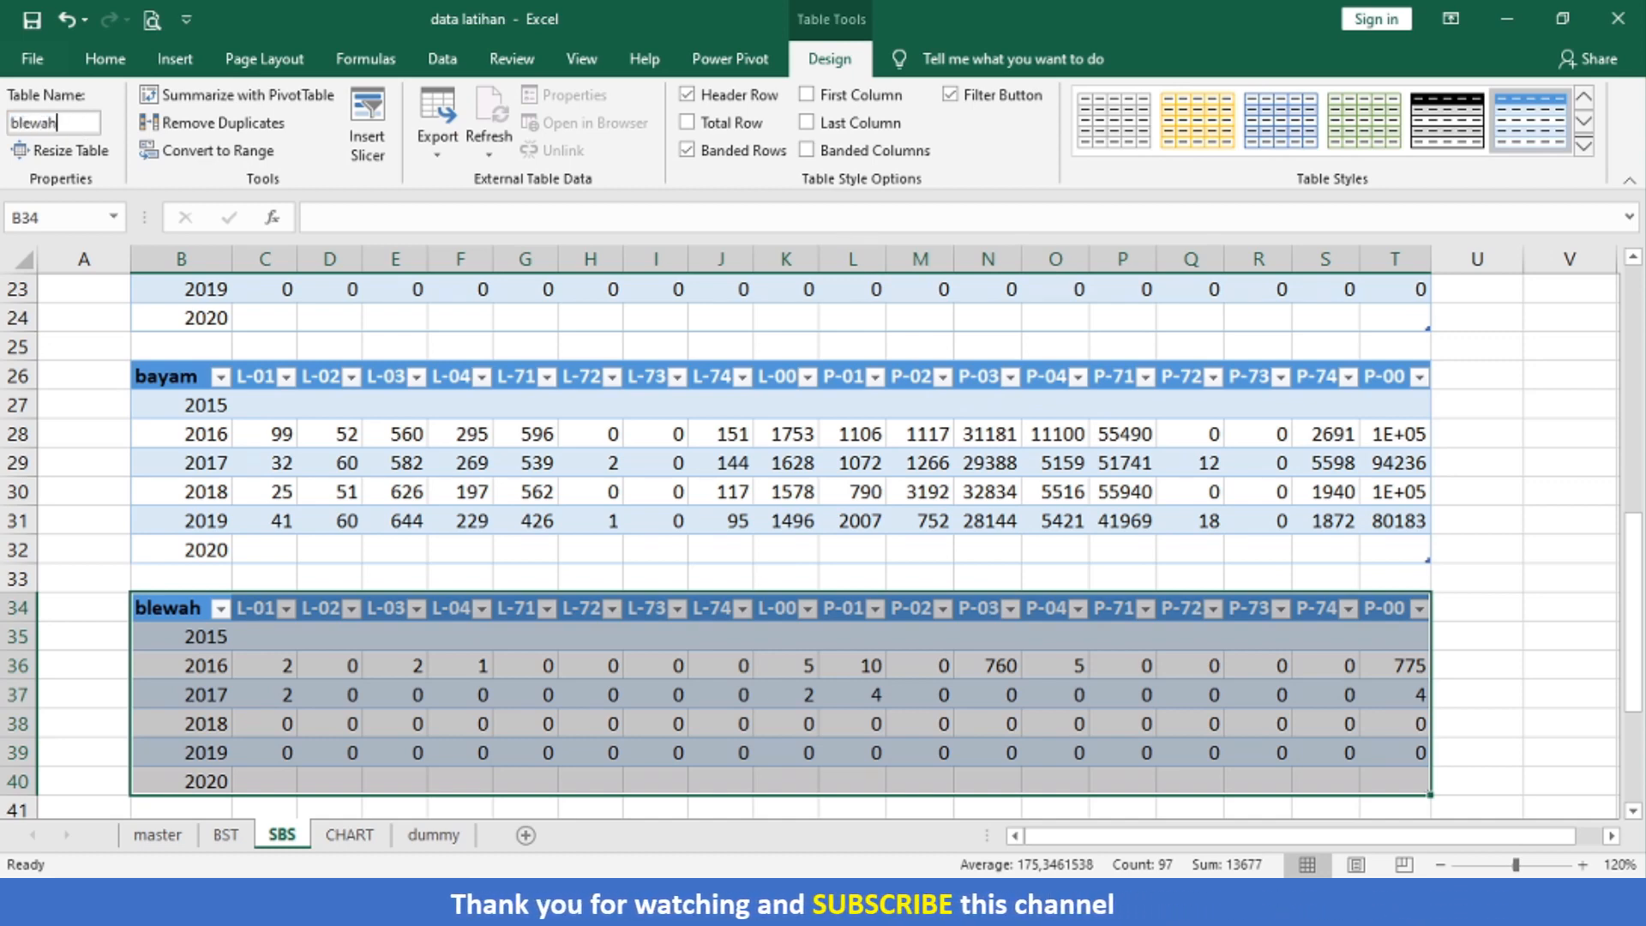
pyautogui.press('Return')
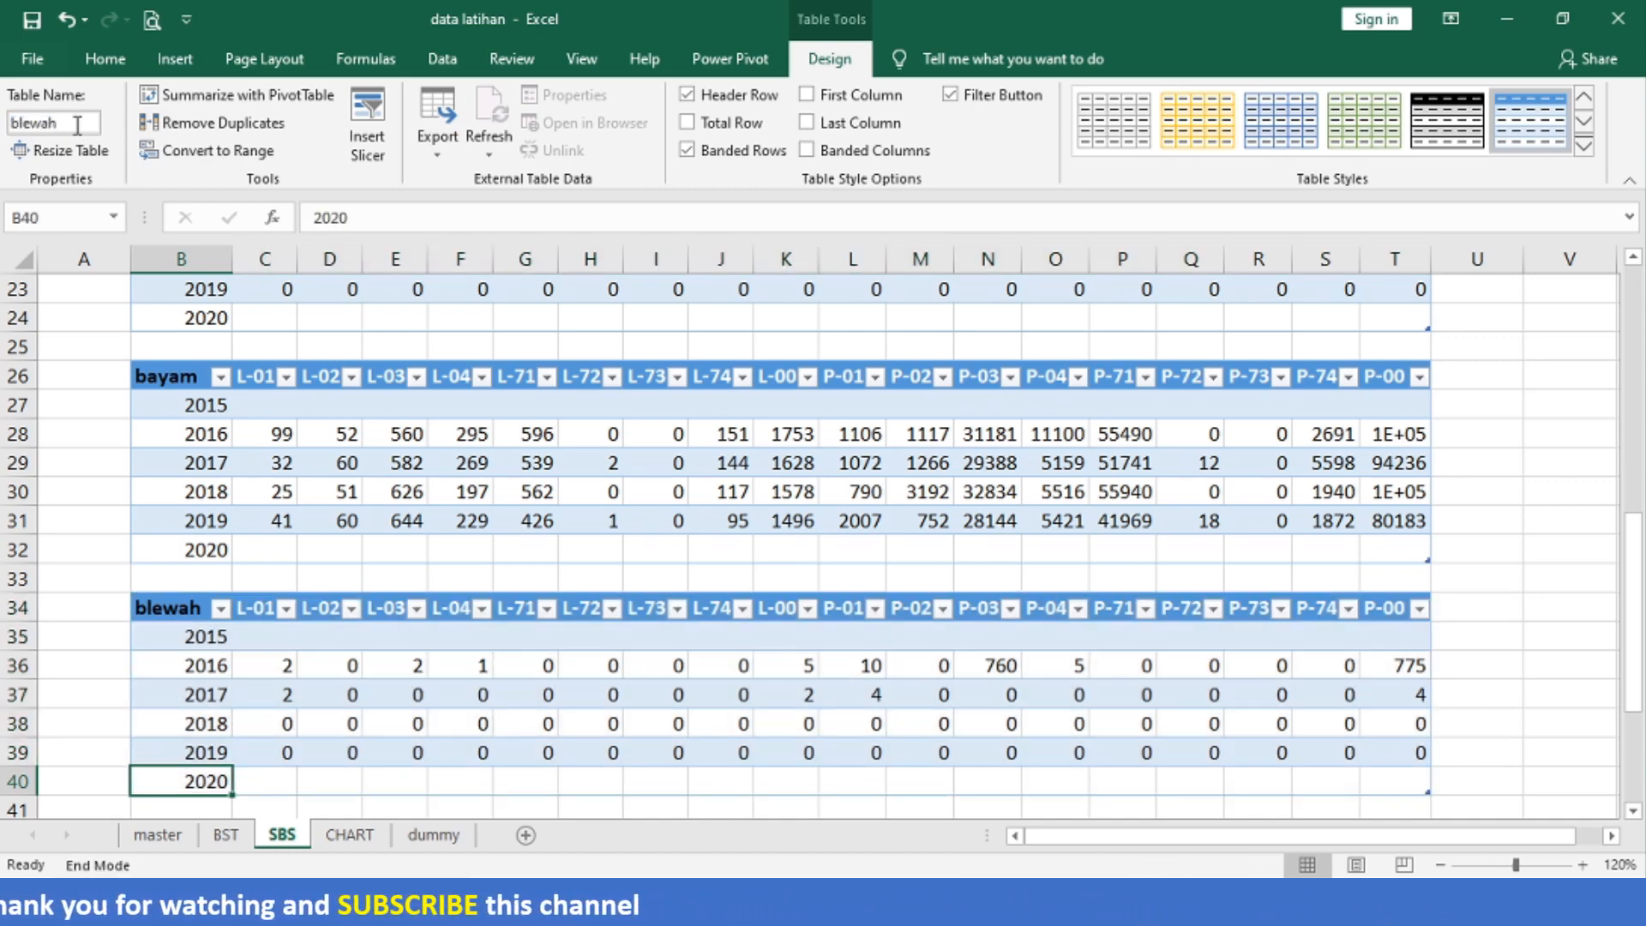
# - Convert the buncis block B42:T48 into a table with headers and name it buncis
pyautogui.hotkey('ctrl', 'Down')
pyautogui.hotkey('ctrl', 'shift', 'Right')
pyautogui.hotkey('shift', 'Down')
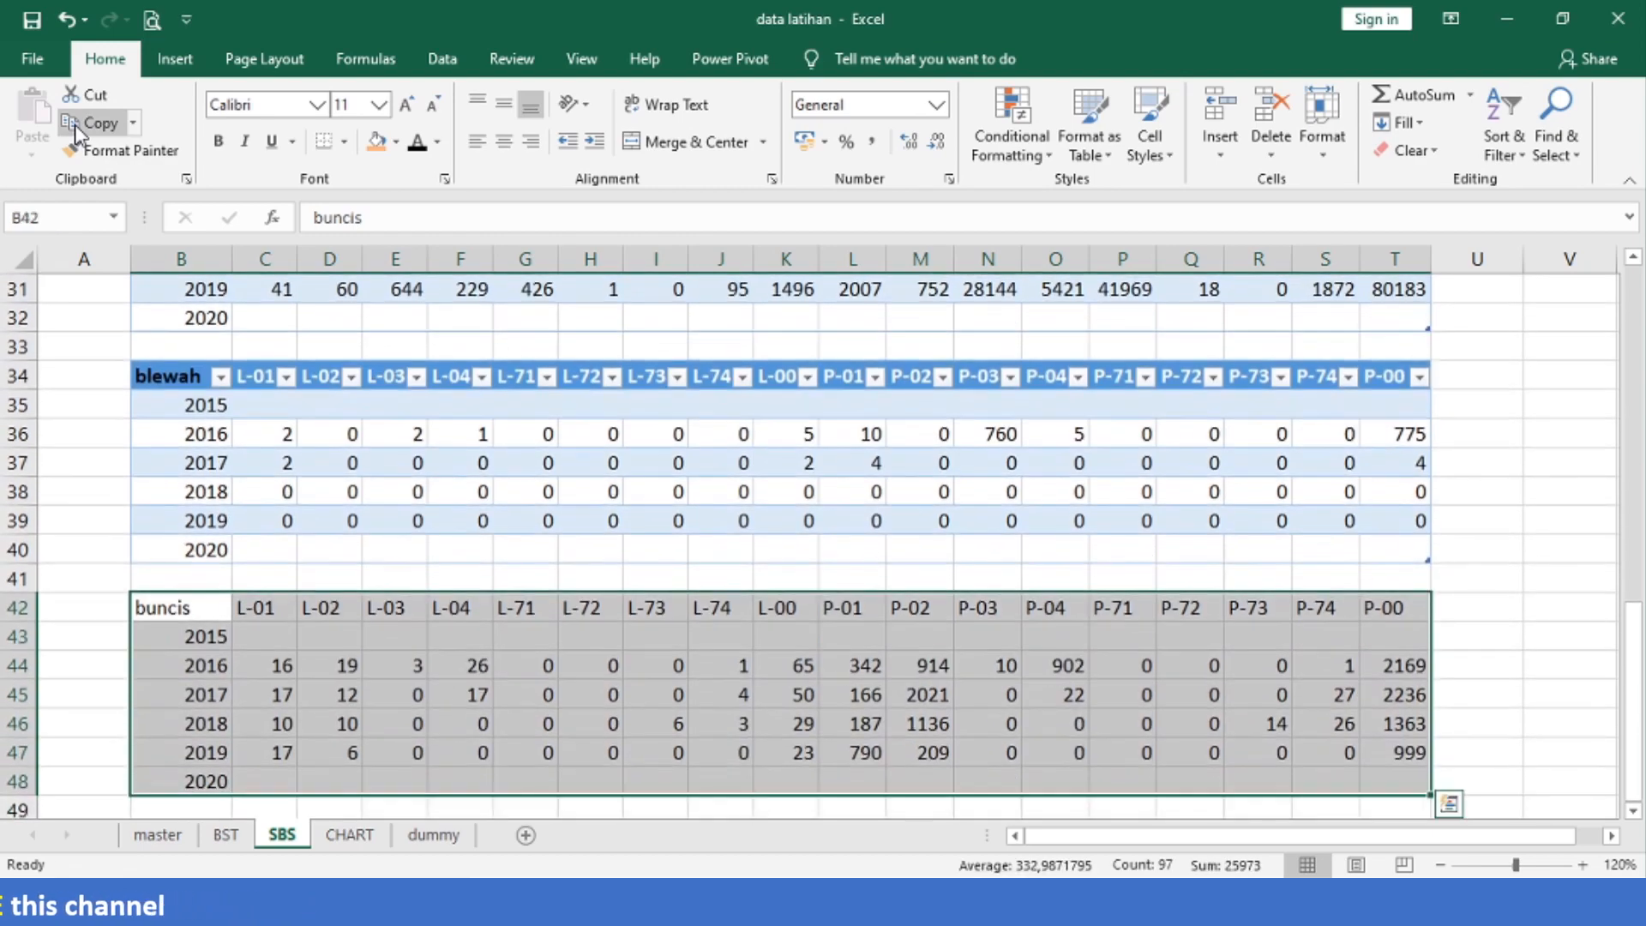
pyautogui.hotkey('ctrl', 't')
pyautogui.hotkey('alt', 'm')
pyautogui.press('Return')
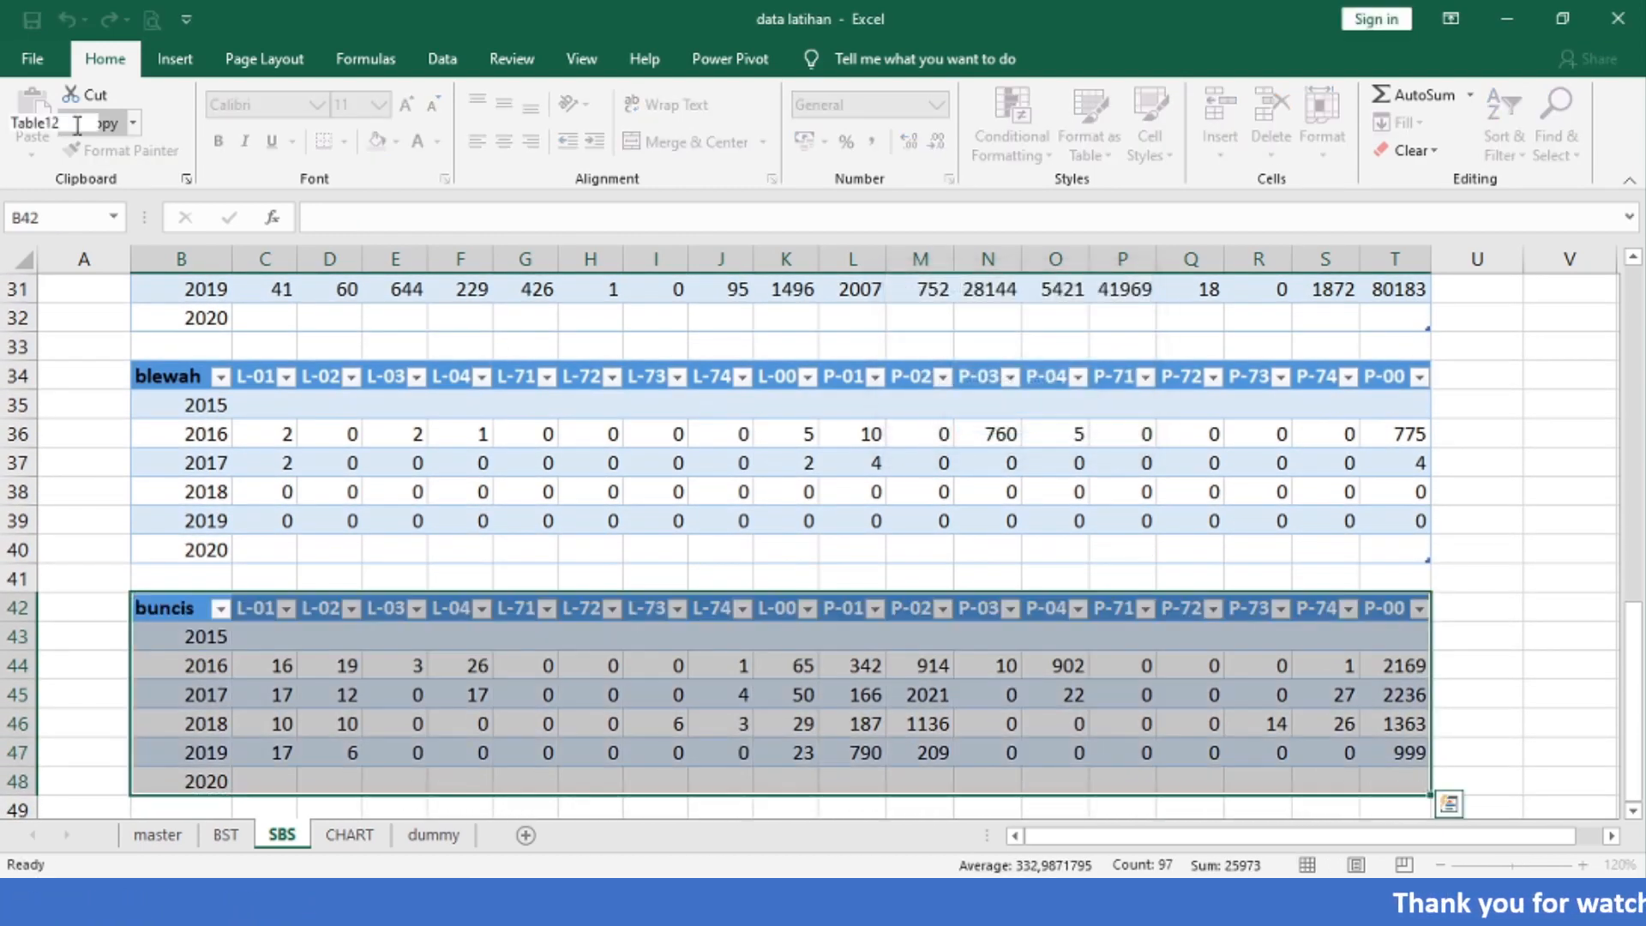
pyautogui.write('buncis')
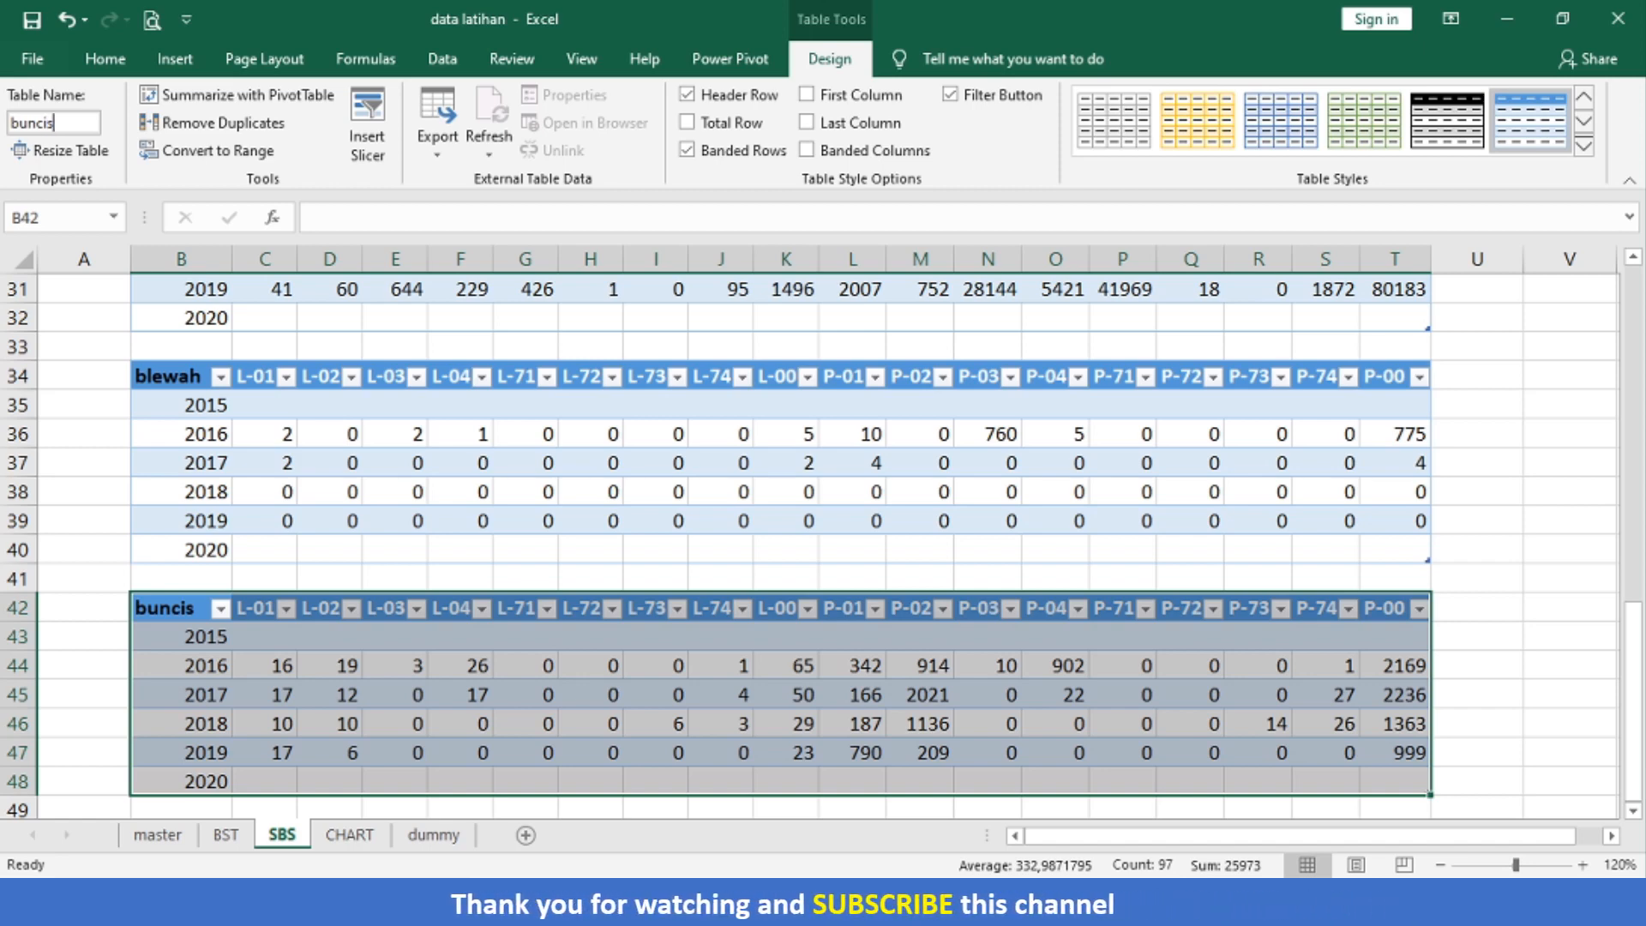
pyautogui.press('Return')
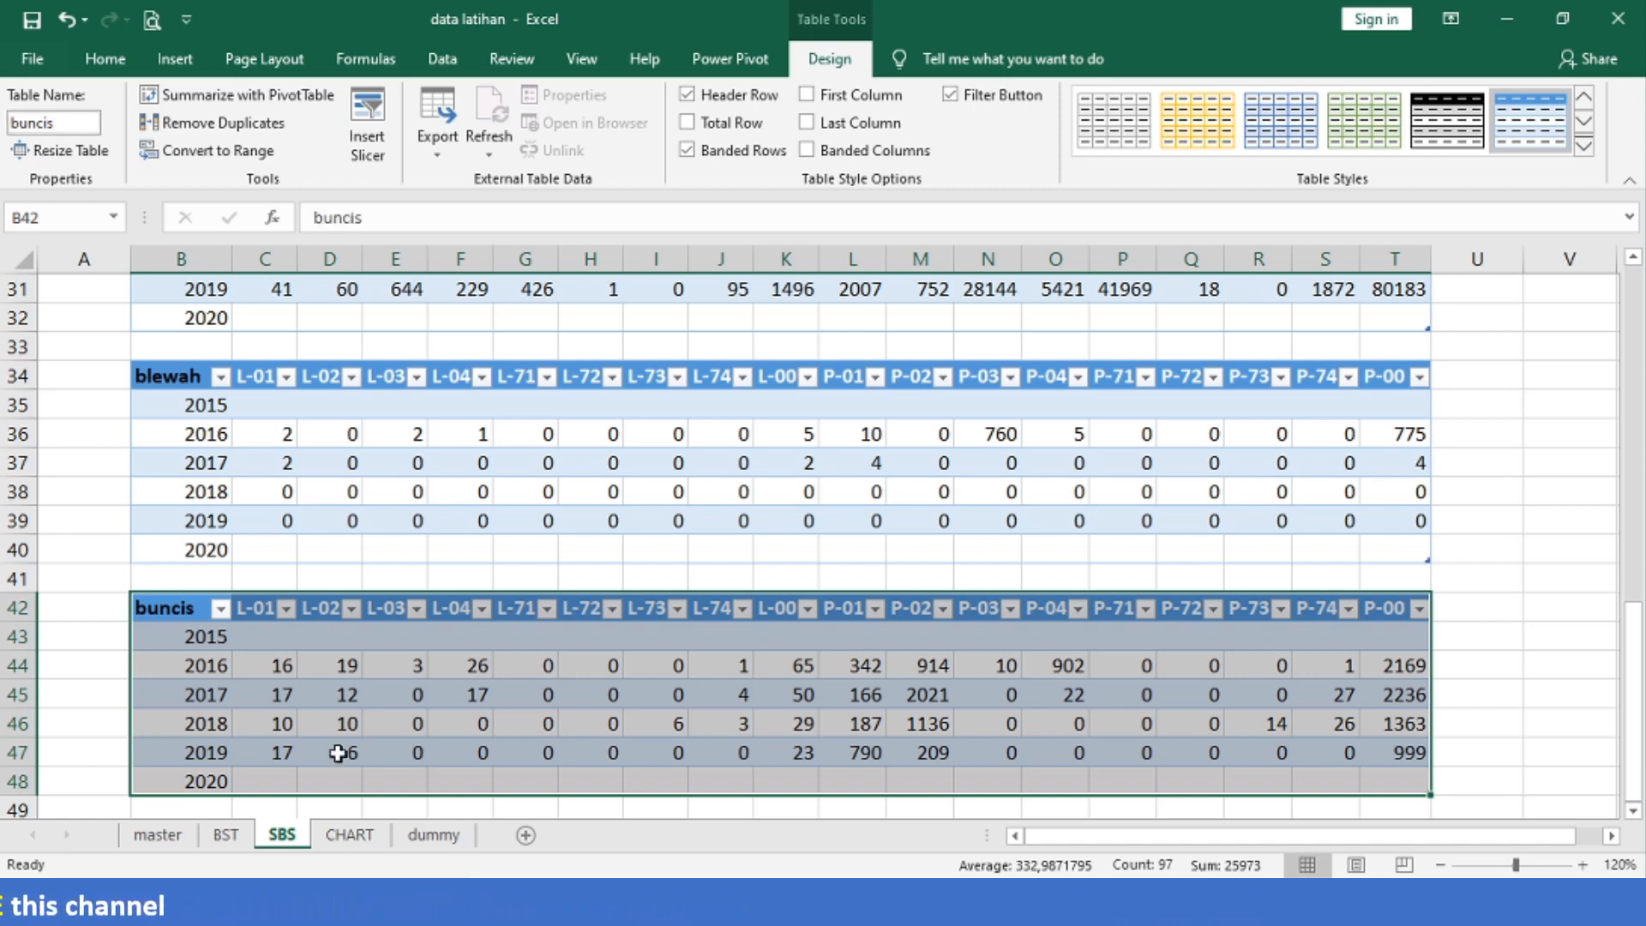
# - On the dummy sheet, examine the table range argument of the VLOOKUP formula in F4
pyautogui.click(428, 836)
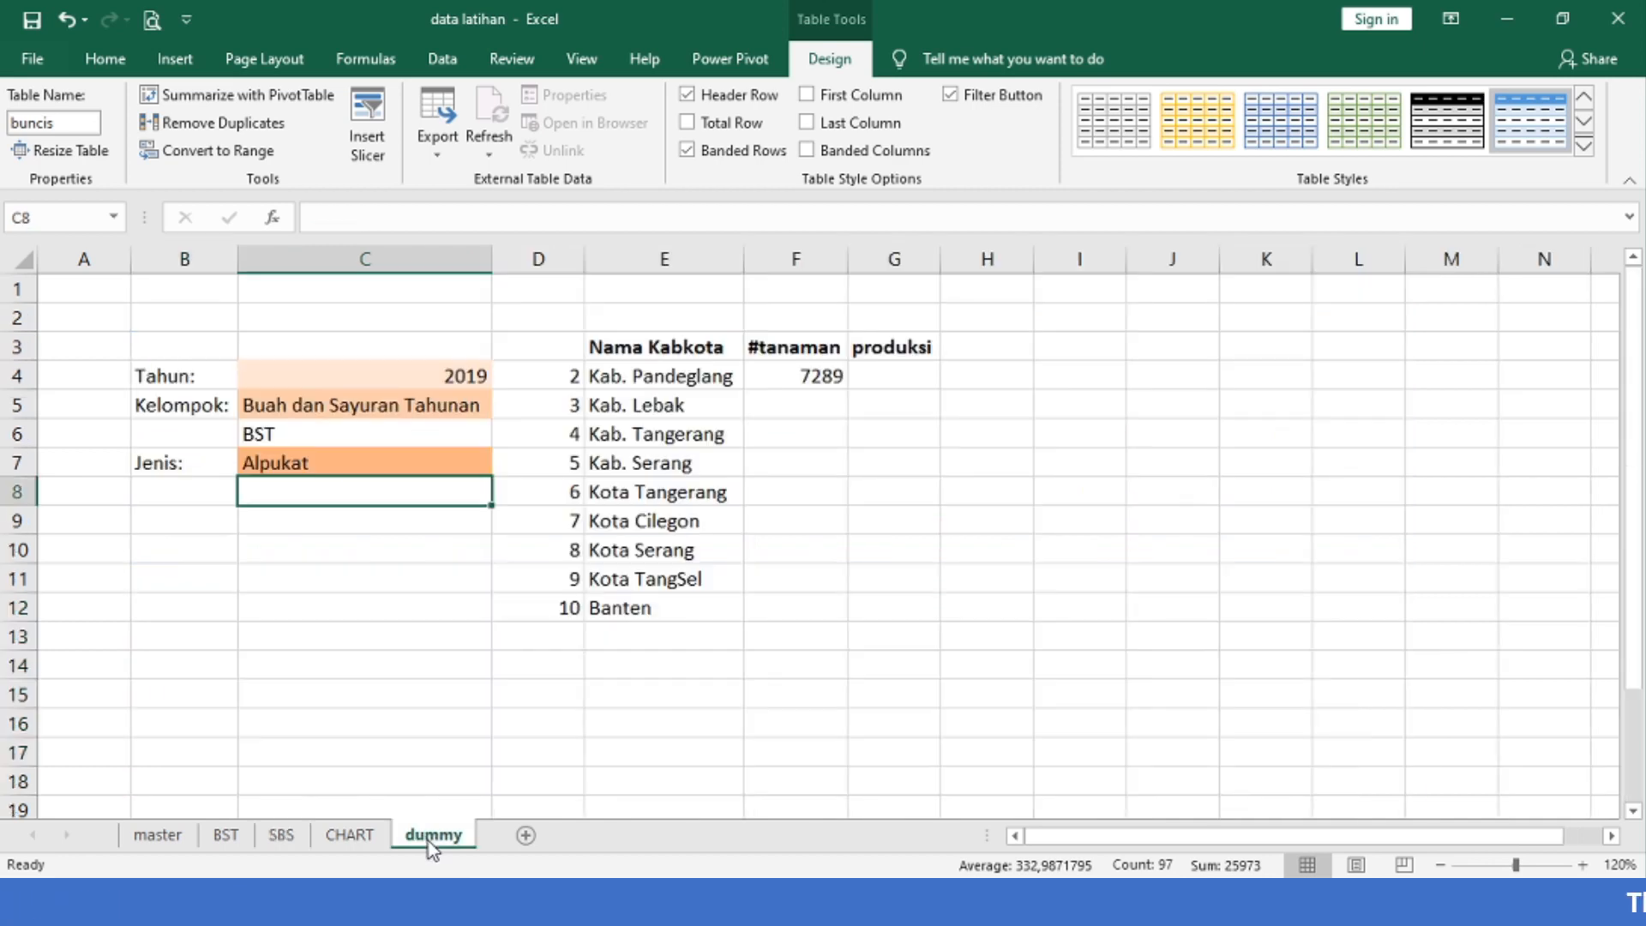
pyautogui.click(755, 368)
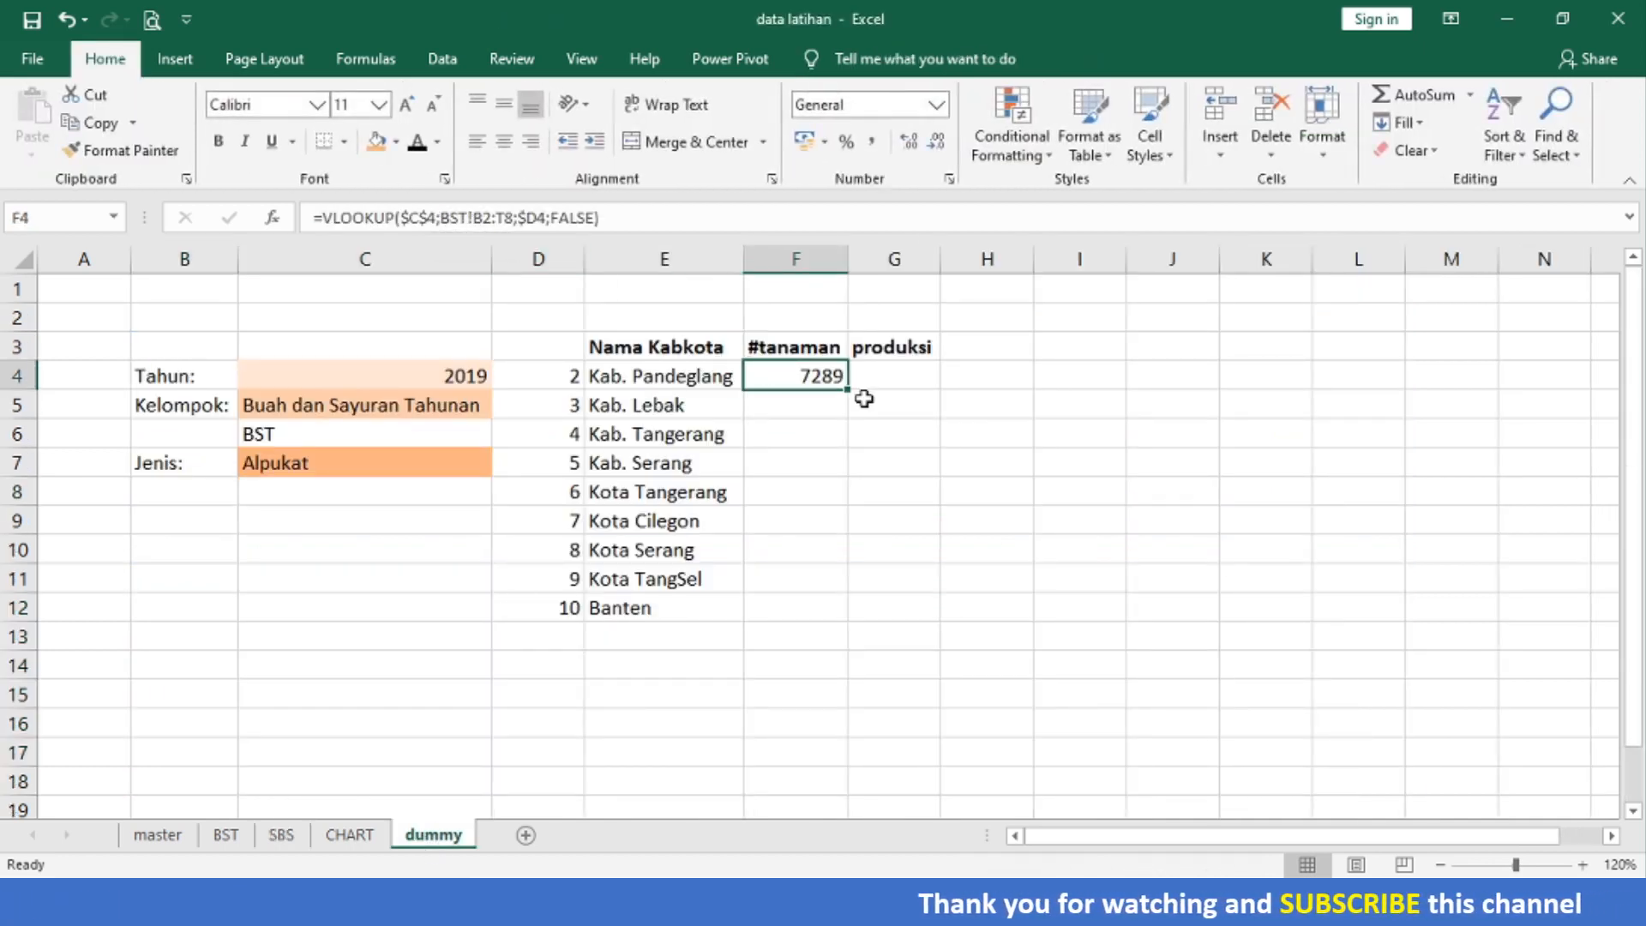
pyautogui.press('F2')
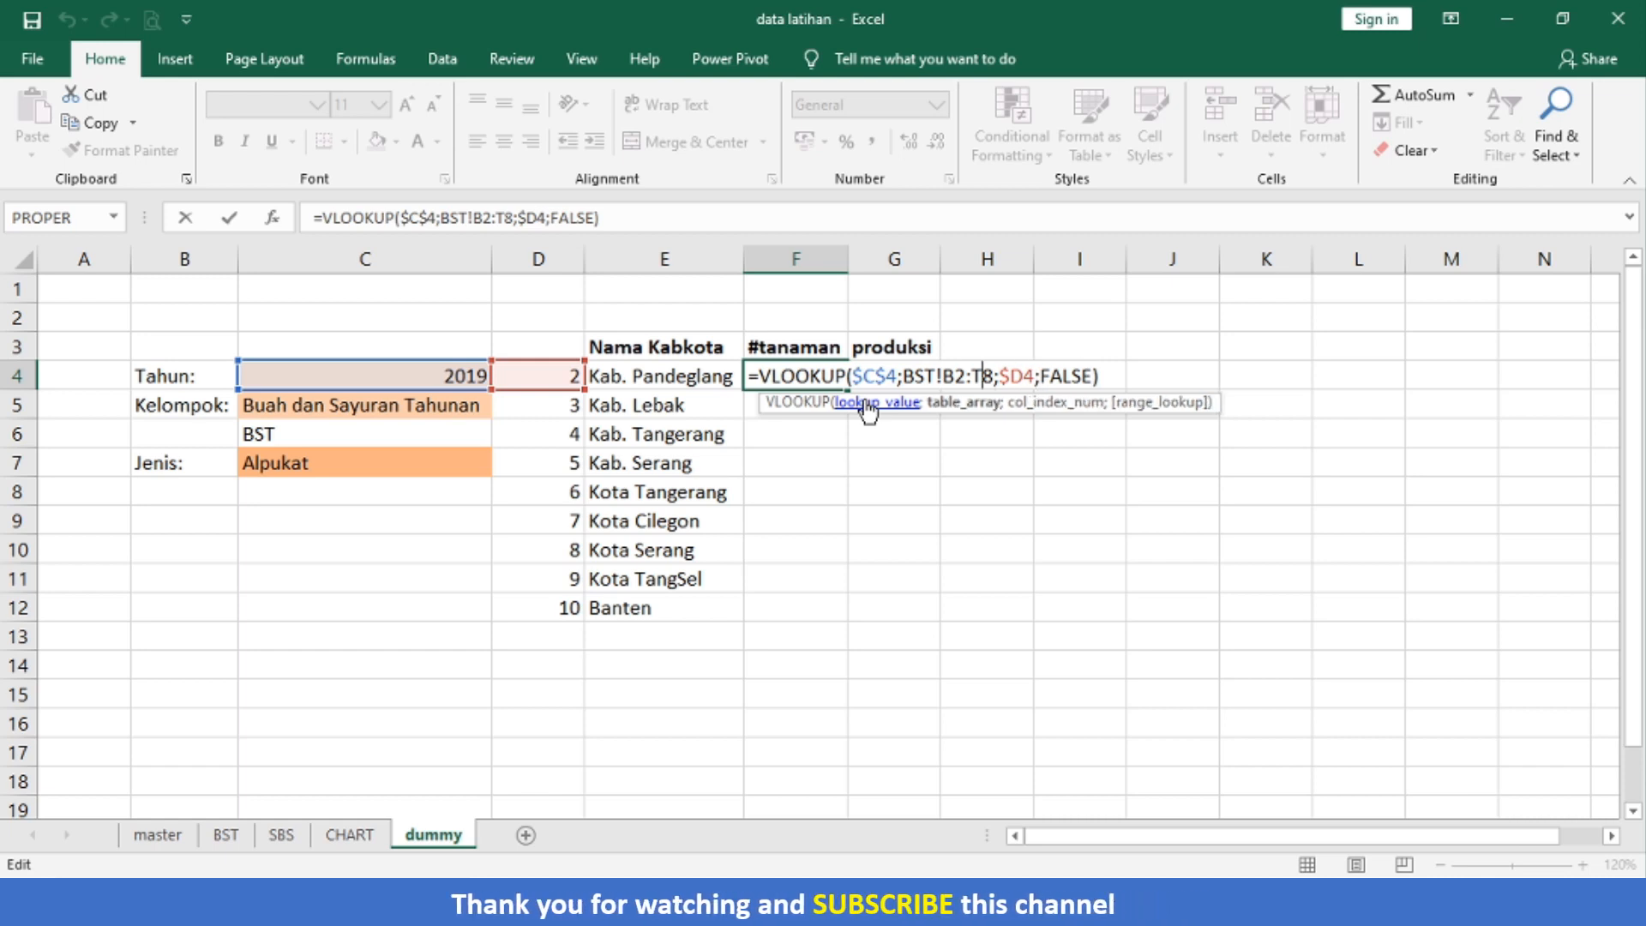
pyautogui.press('Right')
pyautogui.hotkey('shift', 'Left')
pyautogui.hotkey('shift', 'Left')
pyautogui.hotkey('shift', 'Left')
pyautogui.hotkey('shift', 'Left')
pyautogui.hotkey('shift', 'Left')
pyautogui.hotkey('shift', 'Left')
pyautogui.hotkey('shift', 'Left')
pyautogui.hotkey('shift', 'Left')
pyautogui.hotkey('shift', 'Left')
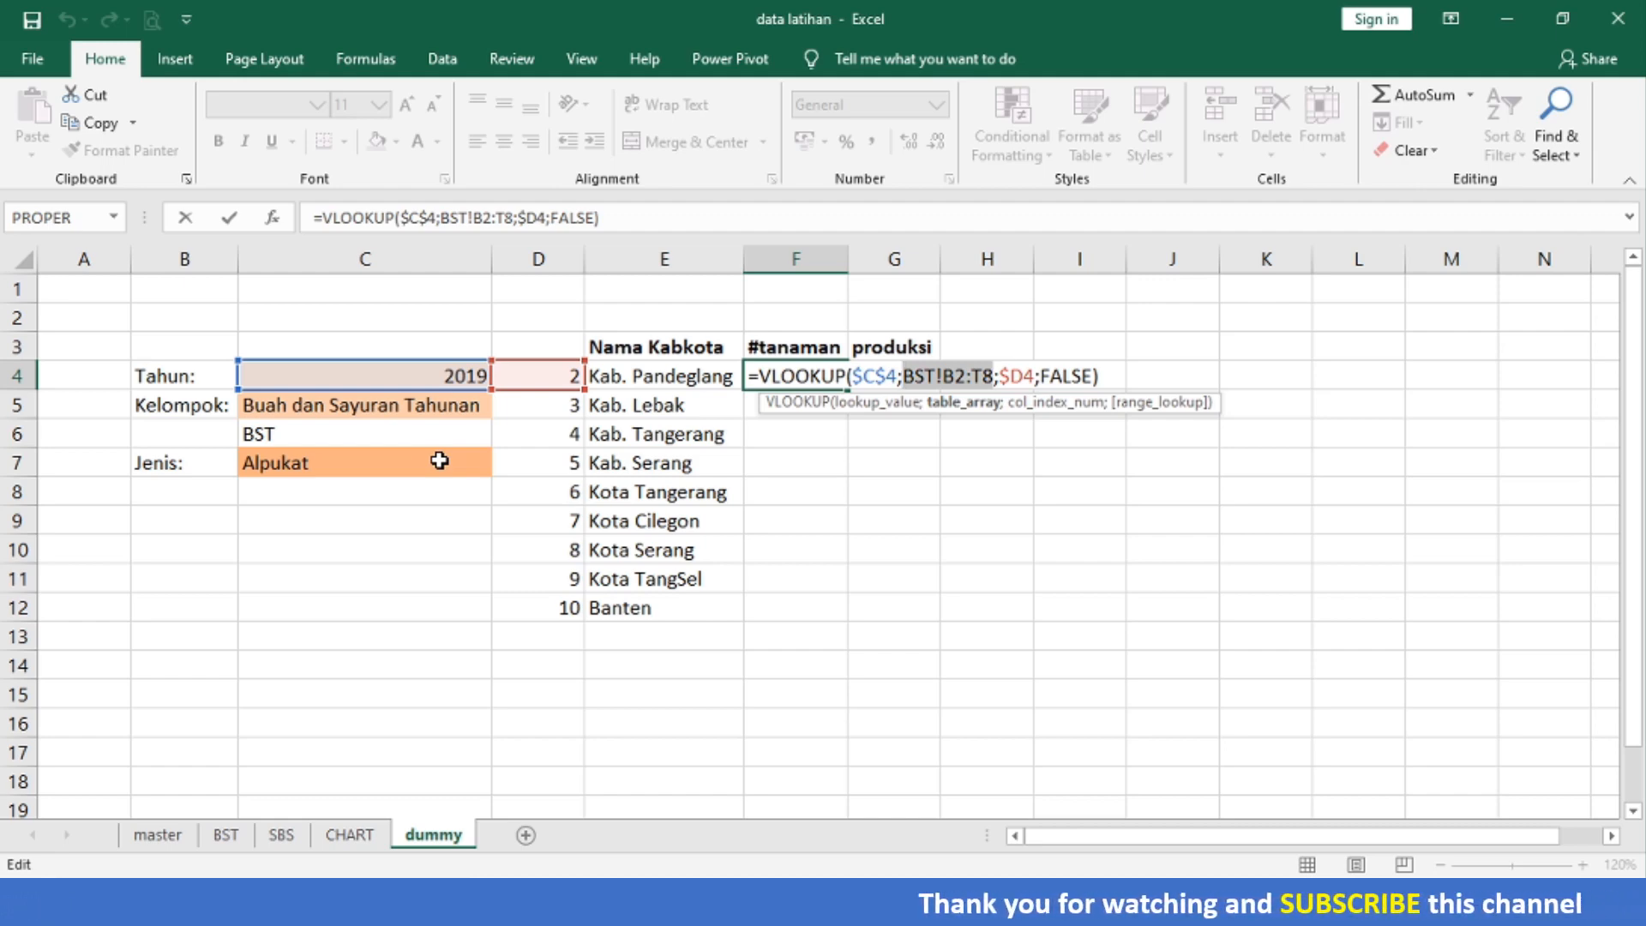
pyautogui.hotkey('ctrl', 'Return')
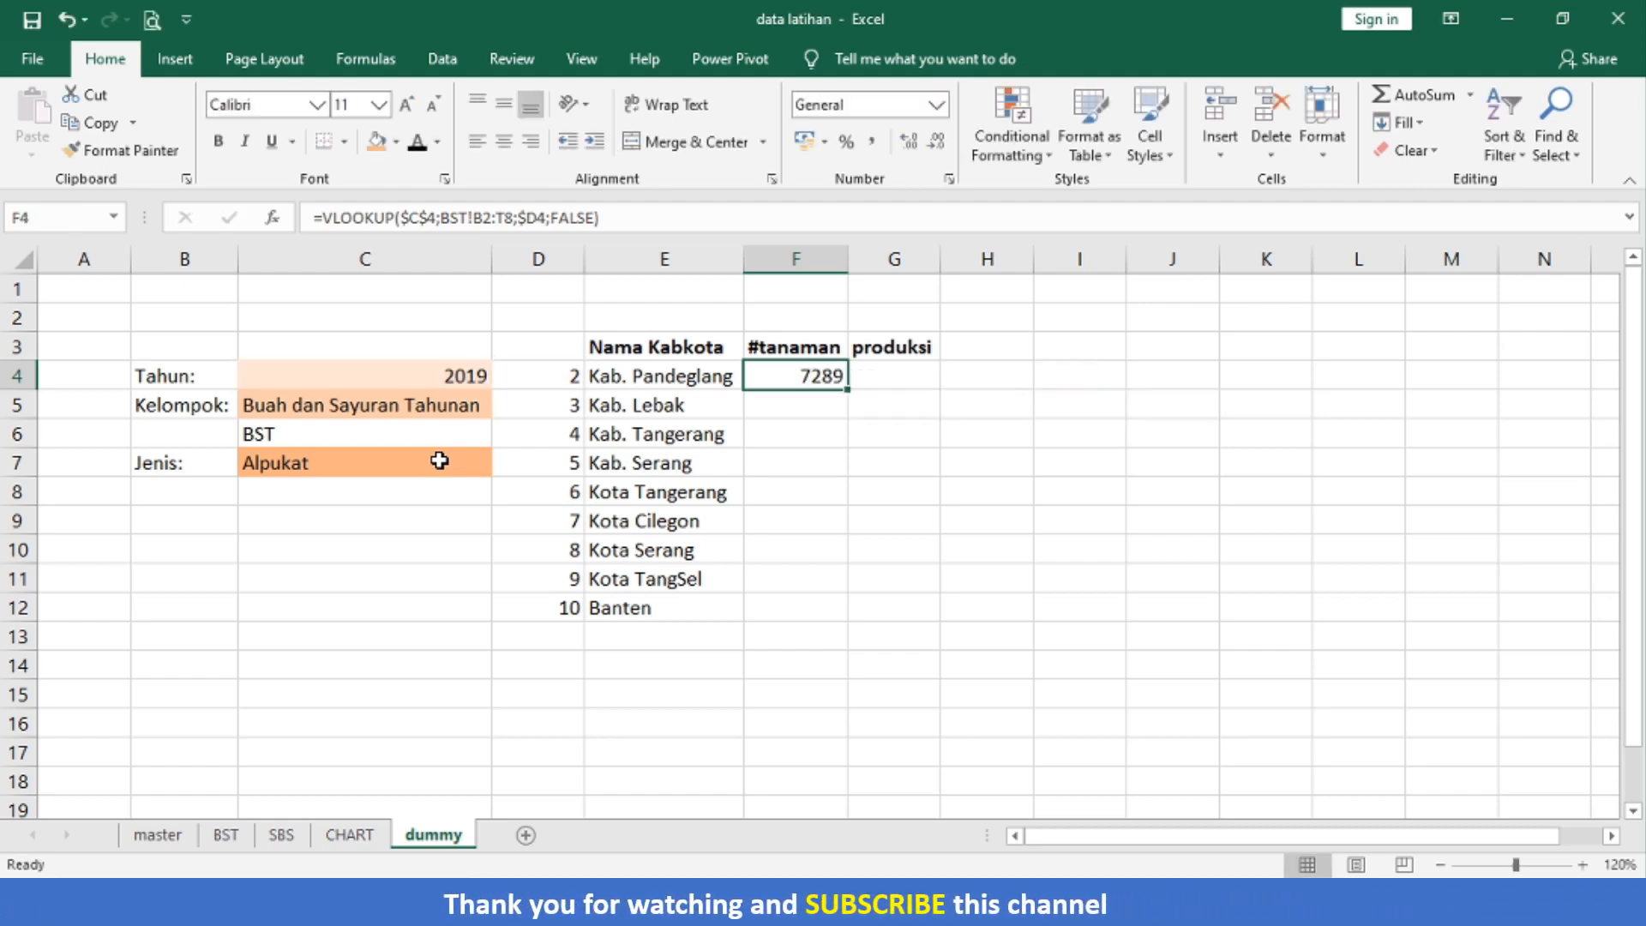
# - On the master sheet, name the annual fruit and vegetable range H2:K8, including the tabel column, bstx
pyautogui.click(158, 835)
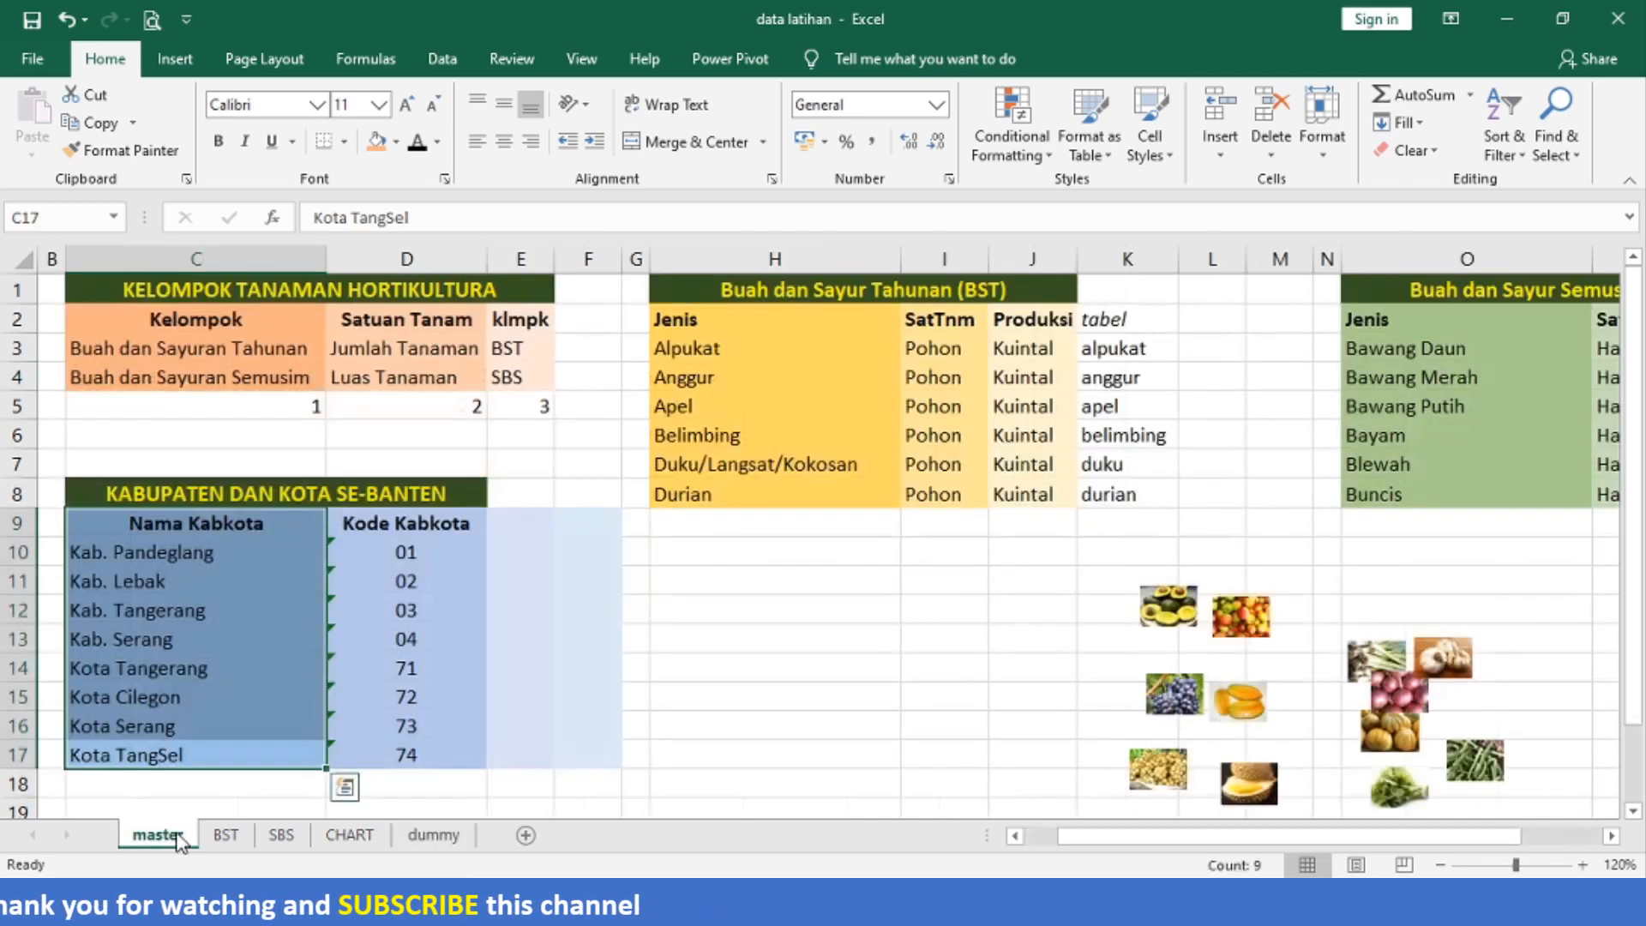
pyautogui.click(1084, 371)
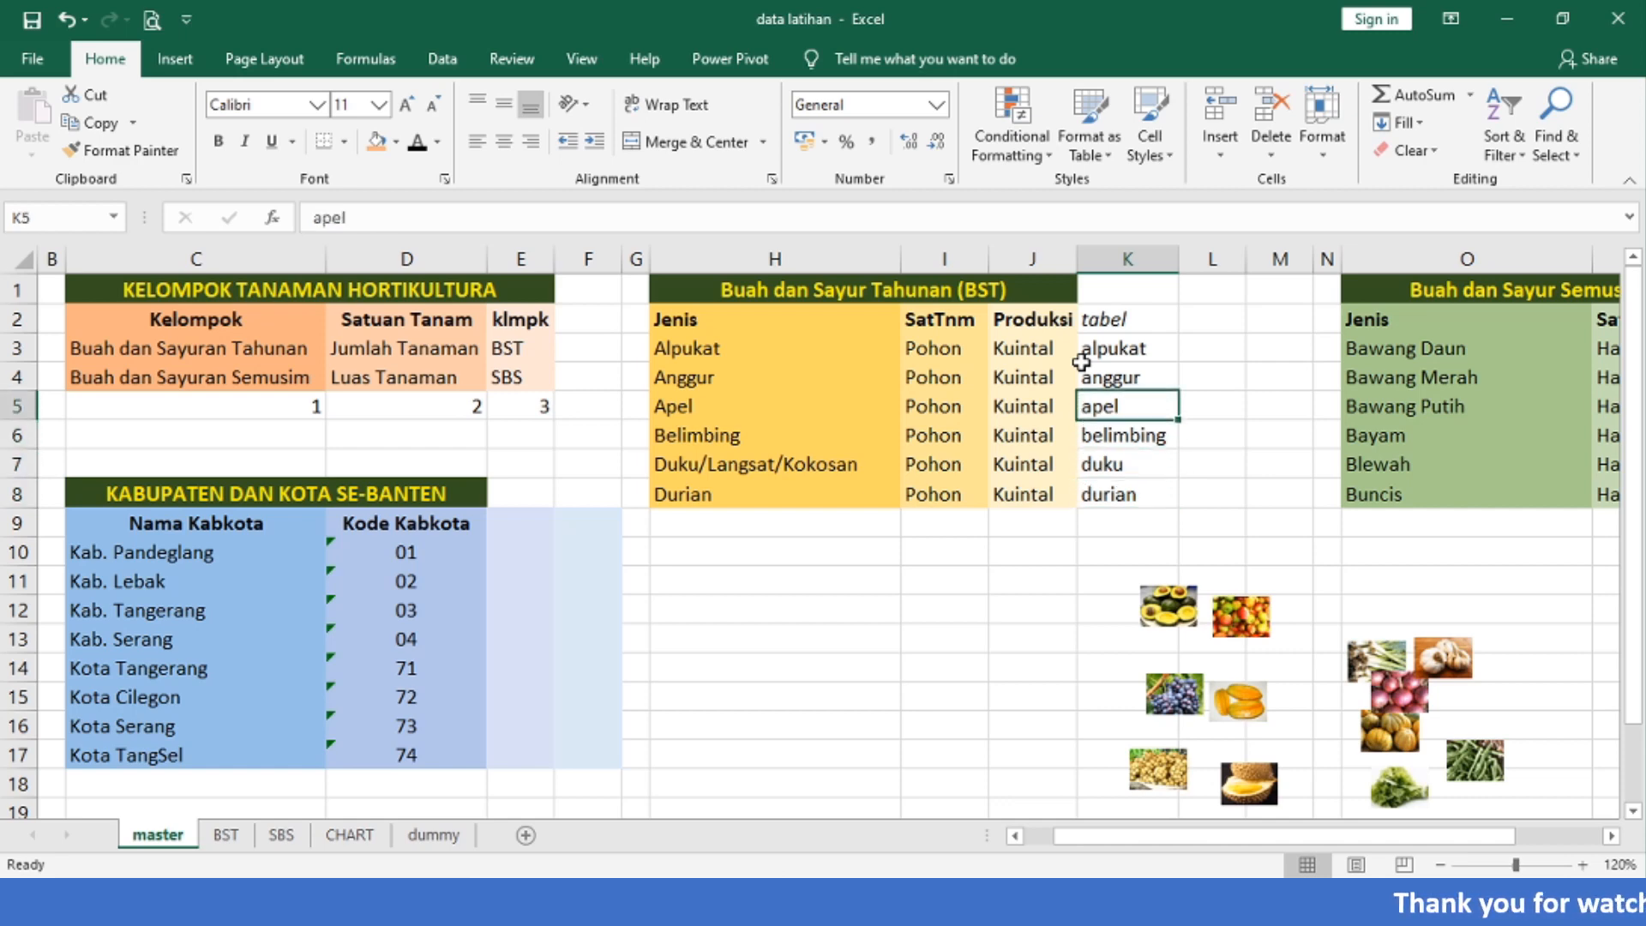
pyautogui.press('Up')
pyautogui.press('Up')
pyautogui.press('Up')
pyautogui.press('Left')
pyautogui.press('Left')
pyautogui.press('Left')
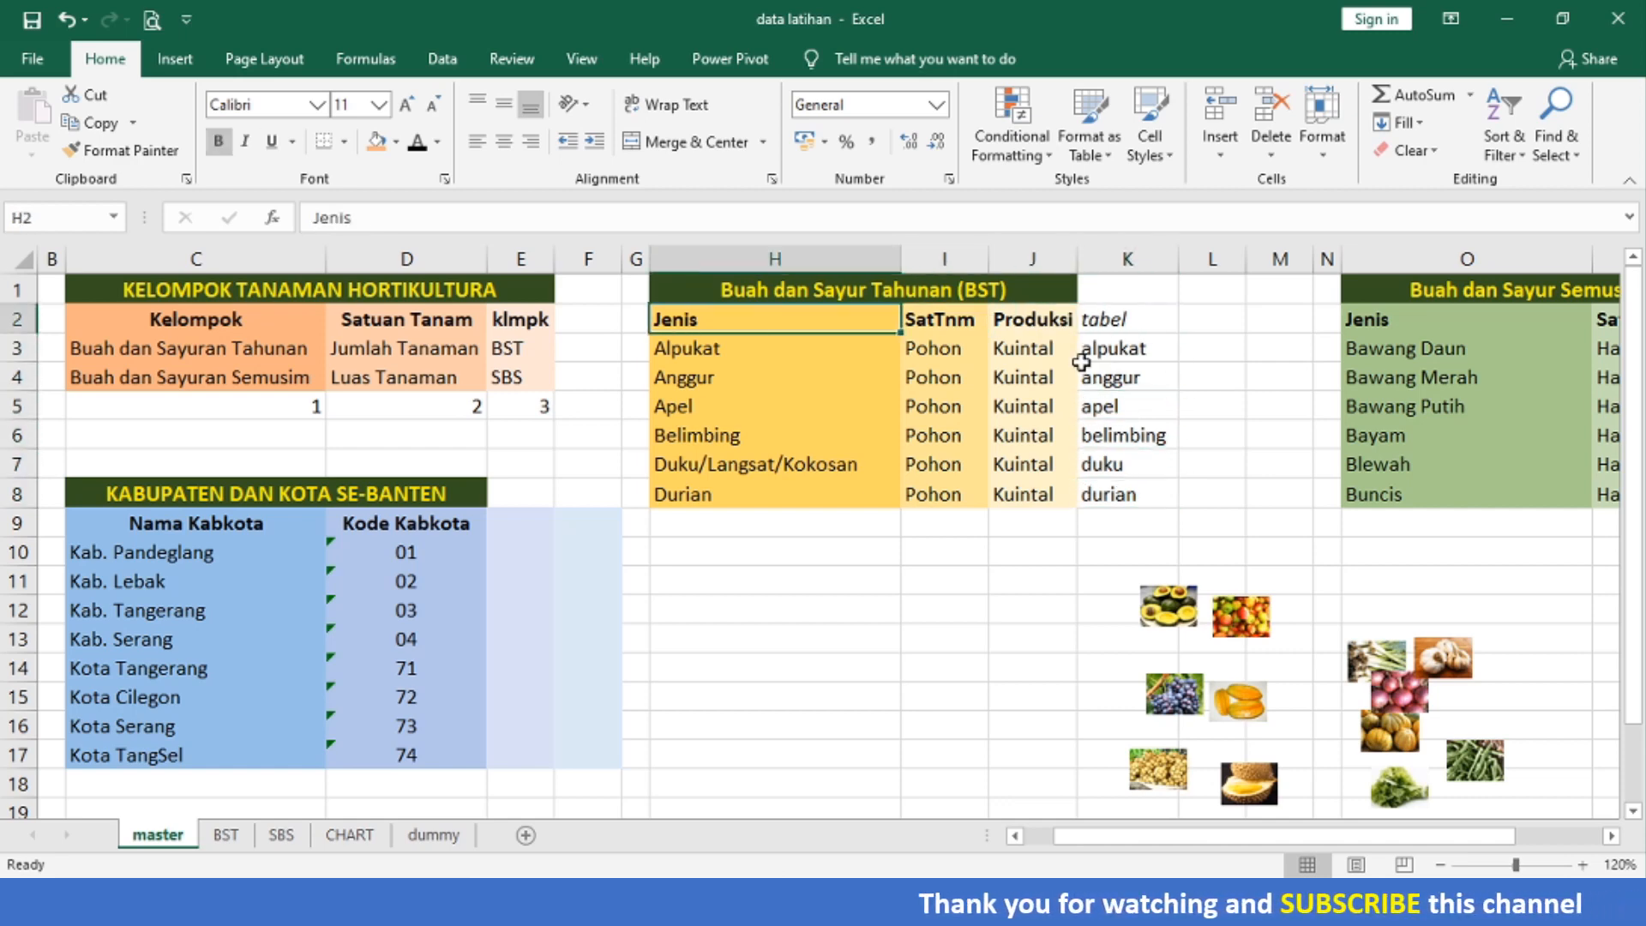
pyautogui.hotkey('shift', 'Right')
pyautogui.hotkey('shift', 'Right')
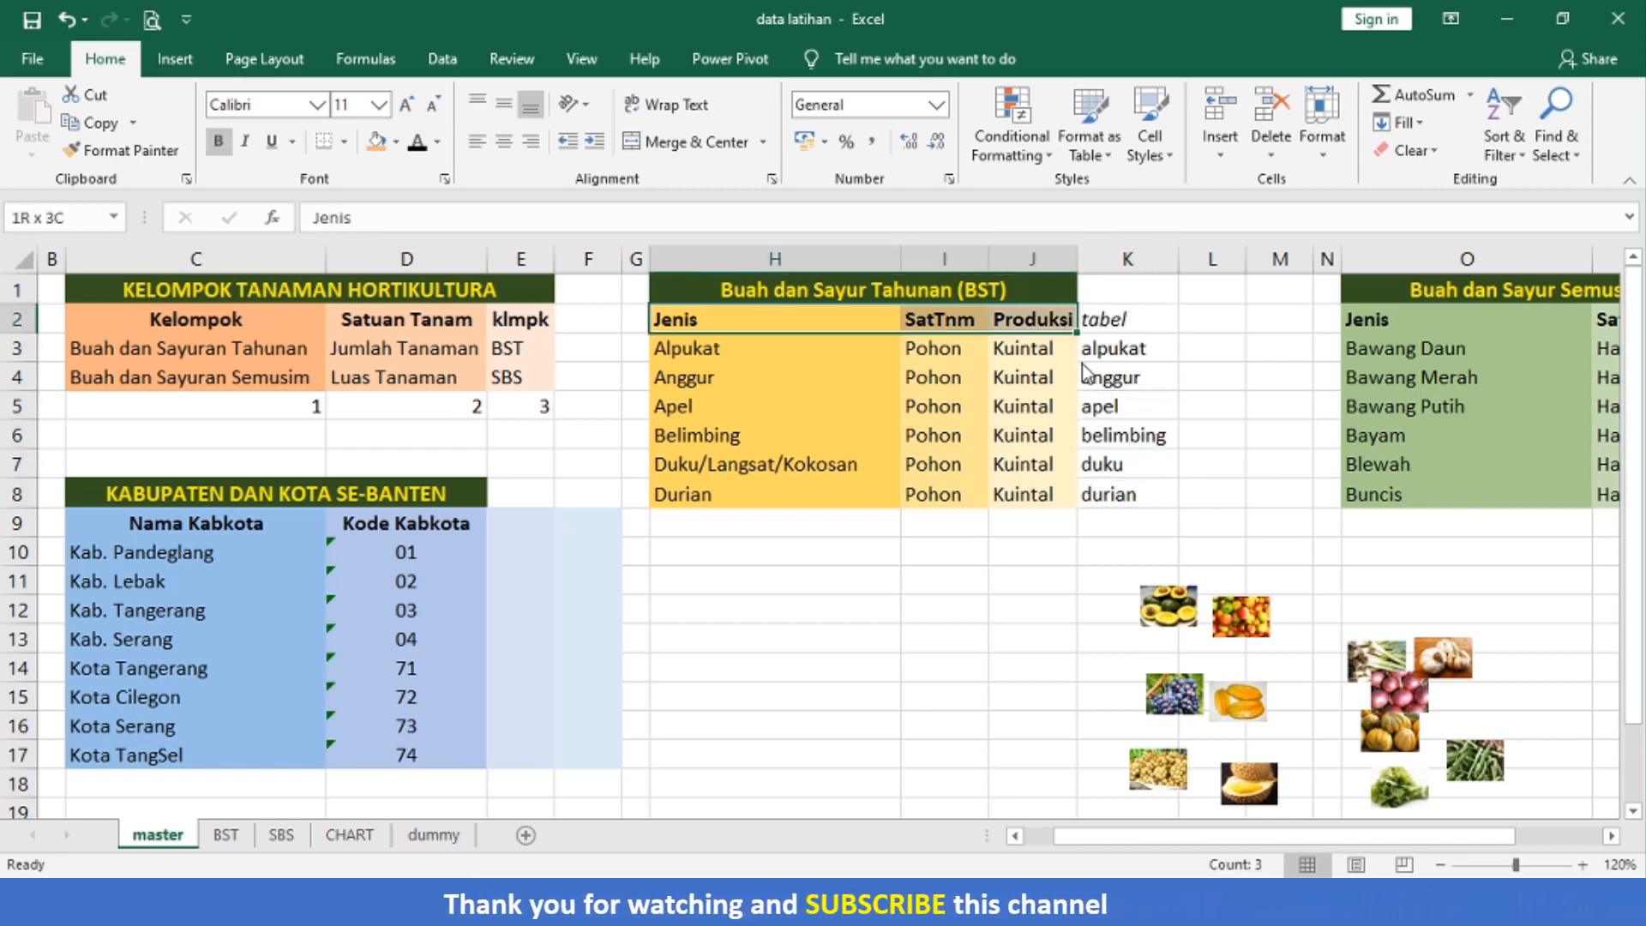
pyautogui.hotkey('shift', 'Right')
pyautogui.hotkey('shift', 'Down')
pyautogui.hotkey('shift', 'Down')
pyautogui.hotkey('shift', 'Down')
pyautogui.hotkey('shift', 'Down')
pyautogui.hotkey('shift', 'Down')
pyautogui.hotkey('shift', 'Down')
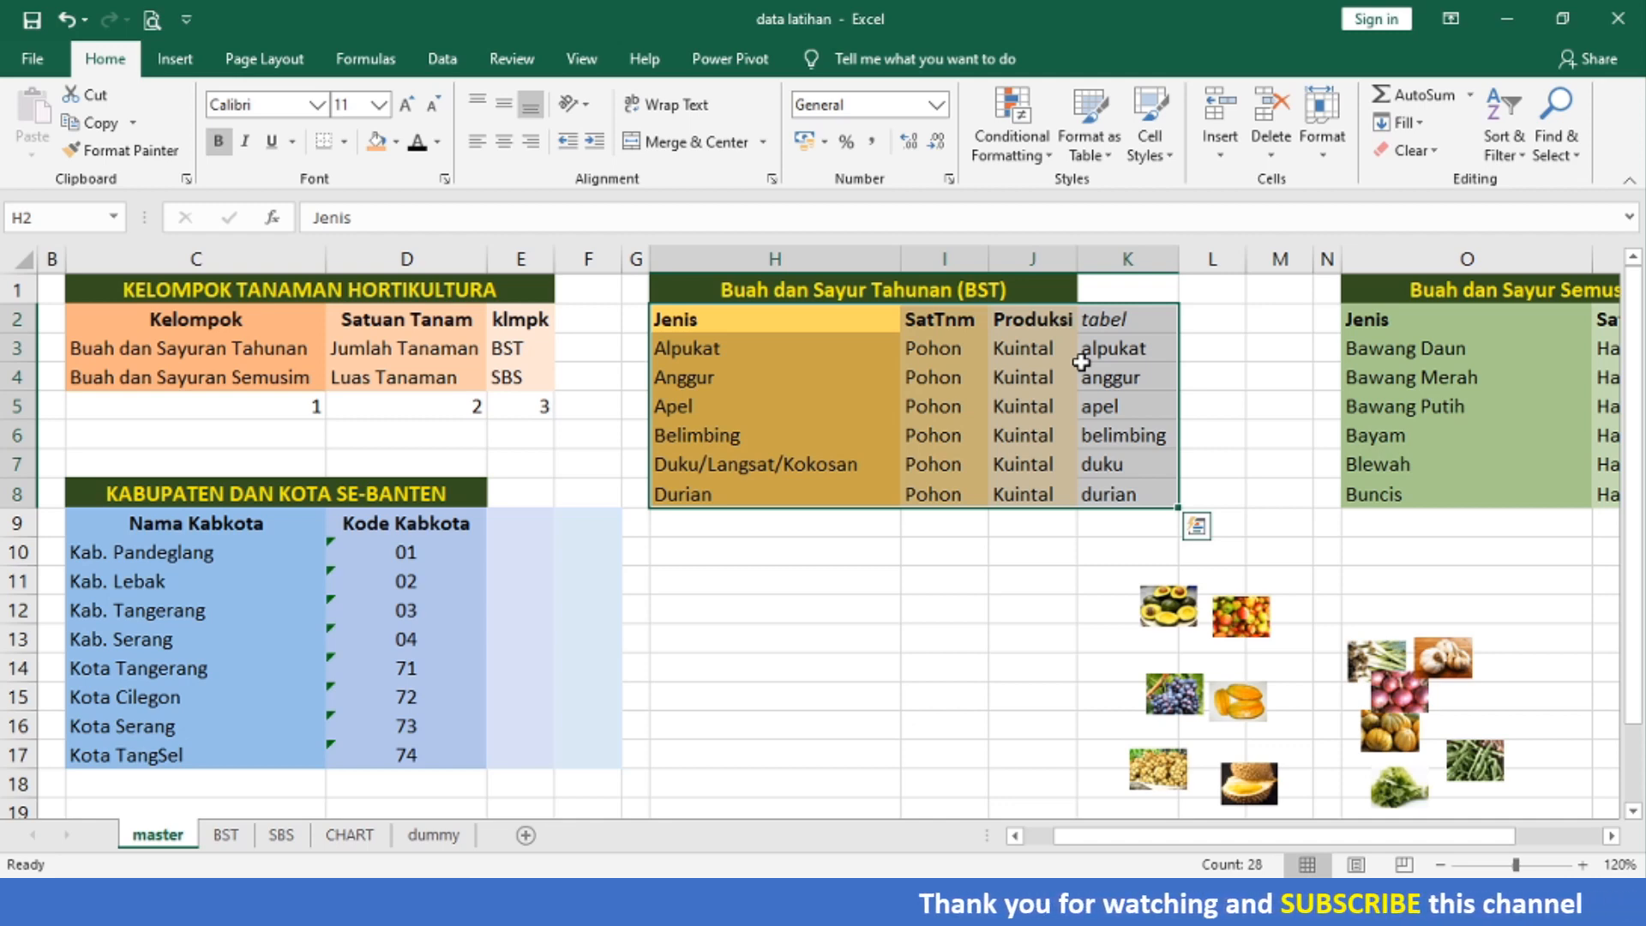
pyautogui.hotkey('shift', 'Left')
pyautogui.hotkey('shift', 'Left')
pyautogui.hotkey('shift', 'Left')
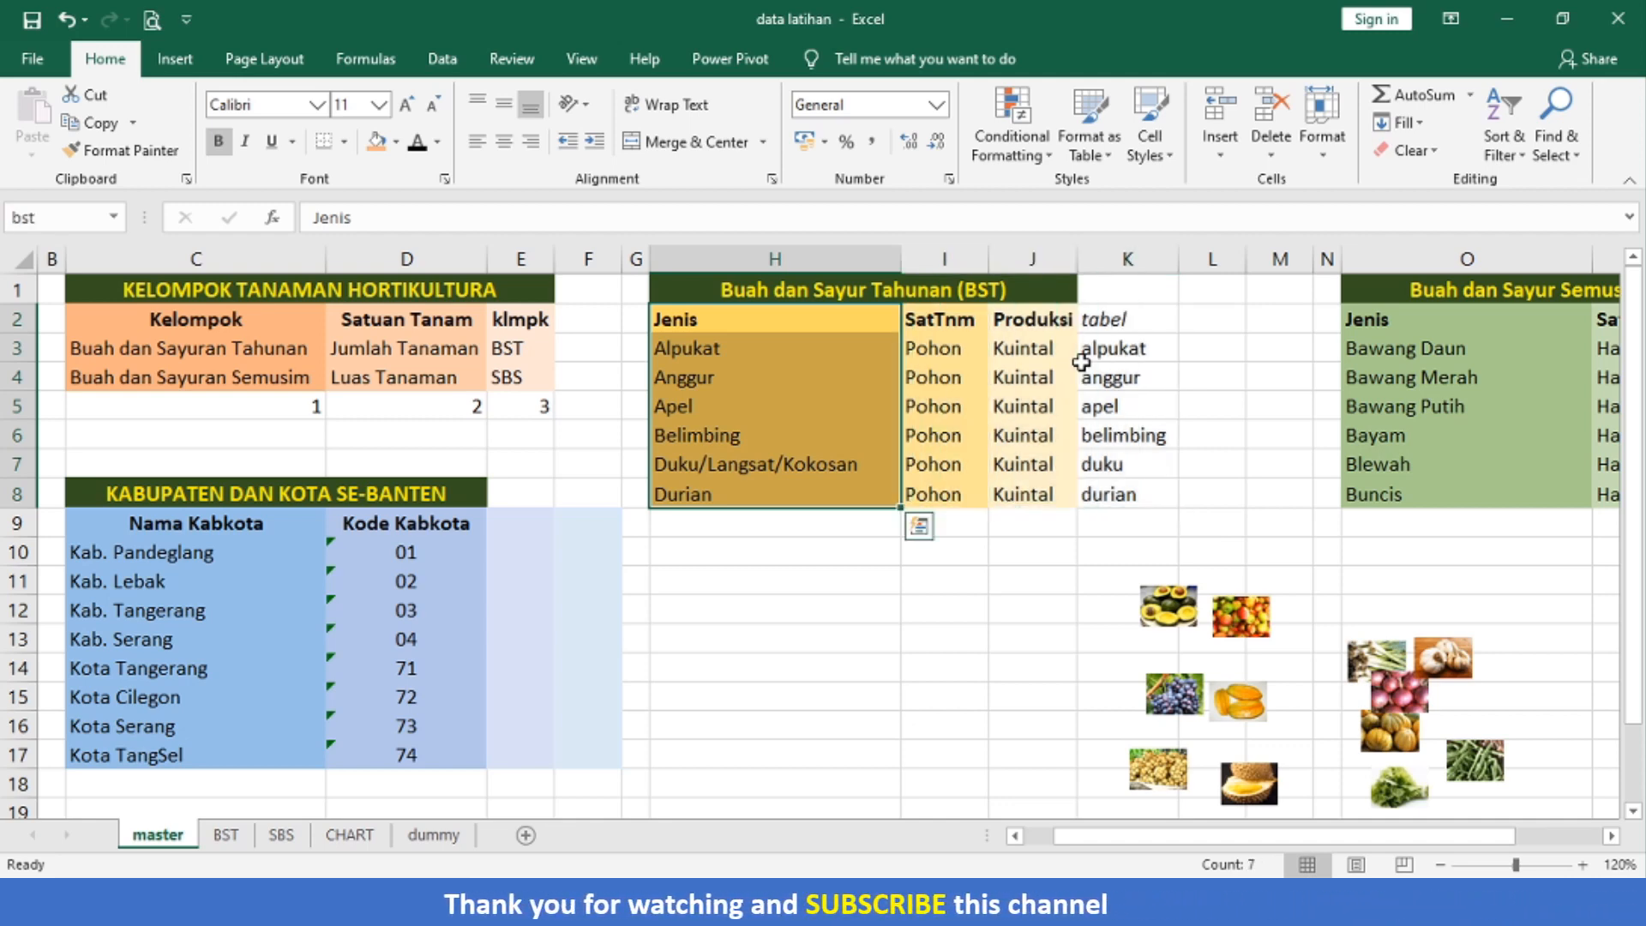
pyautogui.hotkey('shift', 'Right')
pyautogui.hotkey('shift', 'Right')
pyautogui.hotkey('shift', 'Right')
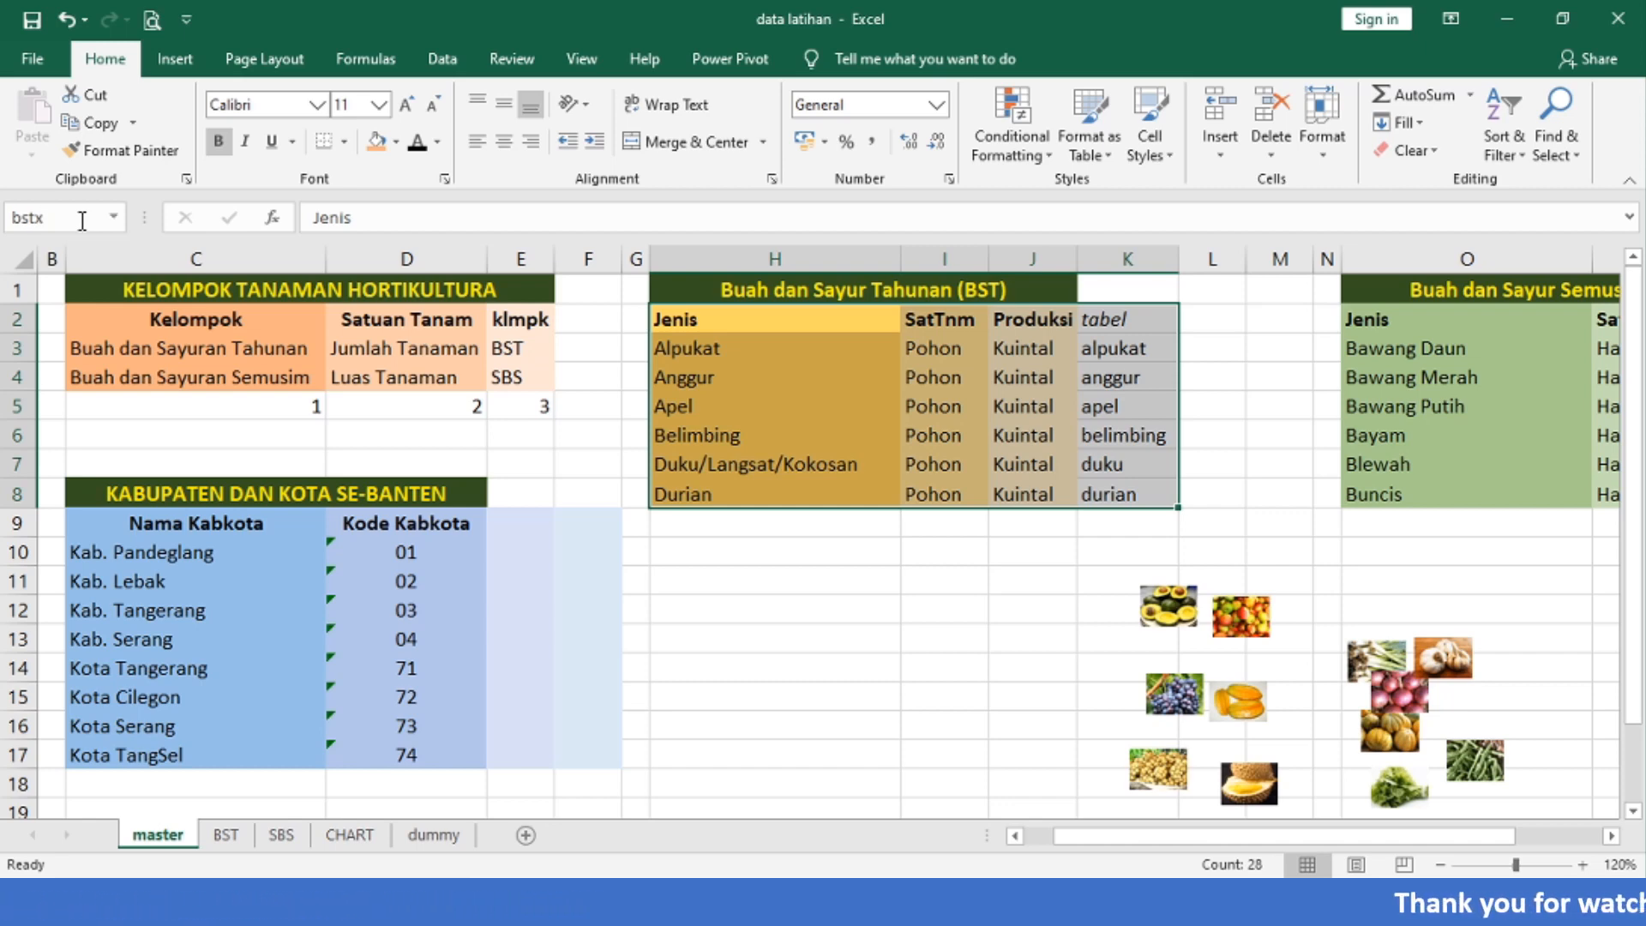
# - Name the seasonal fruit and vegetable range O2:R8, including its tabel column, sbsx and check the list of defined names
pyautogui.press('Right')
pyautogui.press('Right')
pyautogui.press('Right')
pyautogui.press('Right')
pyautogui.press('Right')
pyautogui.press('Right')
pyautogui.press('Right')
pyautogui.hotkey('shift', 'Right')
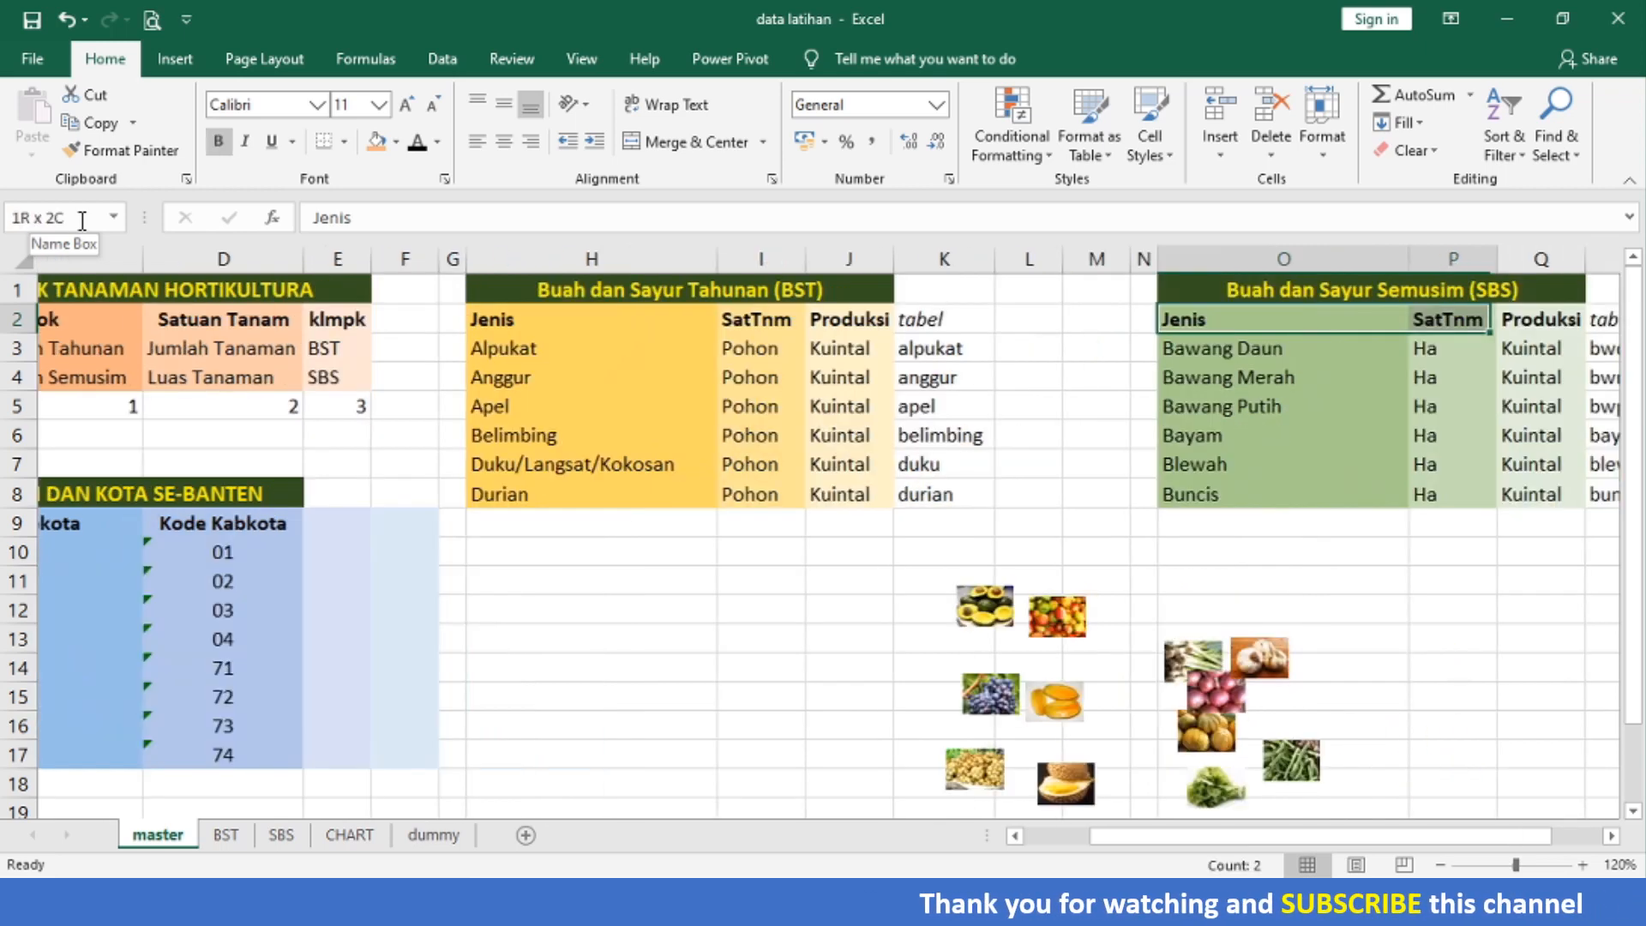
pyautogui.hotkey('shift', 'Right')
pyautogui.hotkey('shift', 'Right')
pyautogui.hotkey('shift', 'Down')
pyautogui.hotkey('shift', 'Down')
pyautogui.hotkey('shift', 'Down')
pyautogui.hotkey('shift', 'Down')
pyautogui.hotkey('shift', 'Down')
pyautogui.hotkey('shift', 'Down')
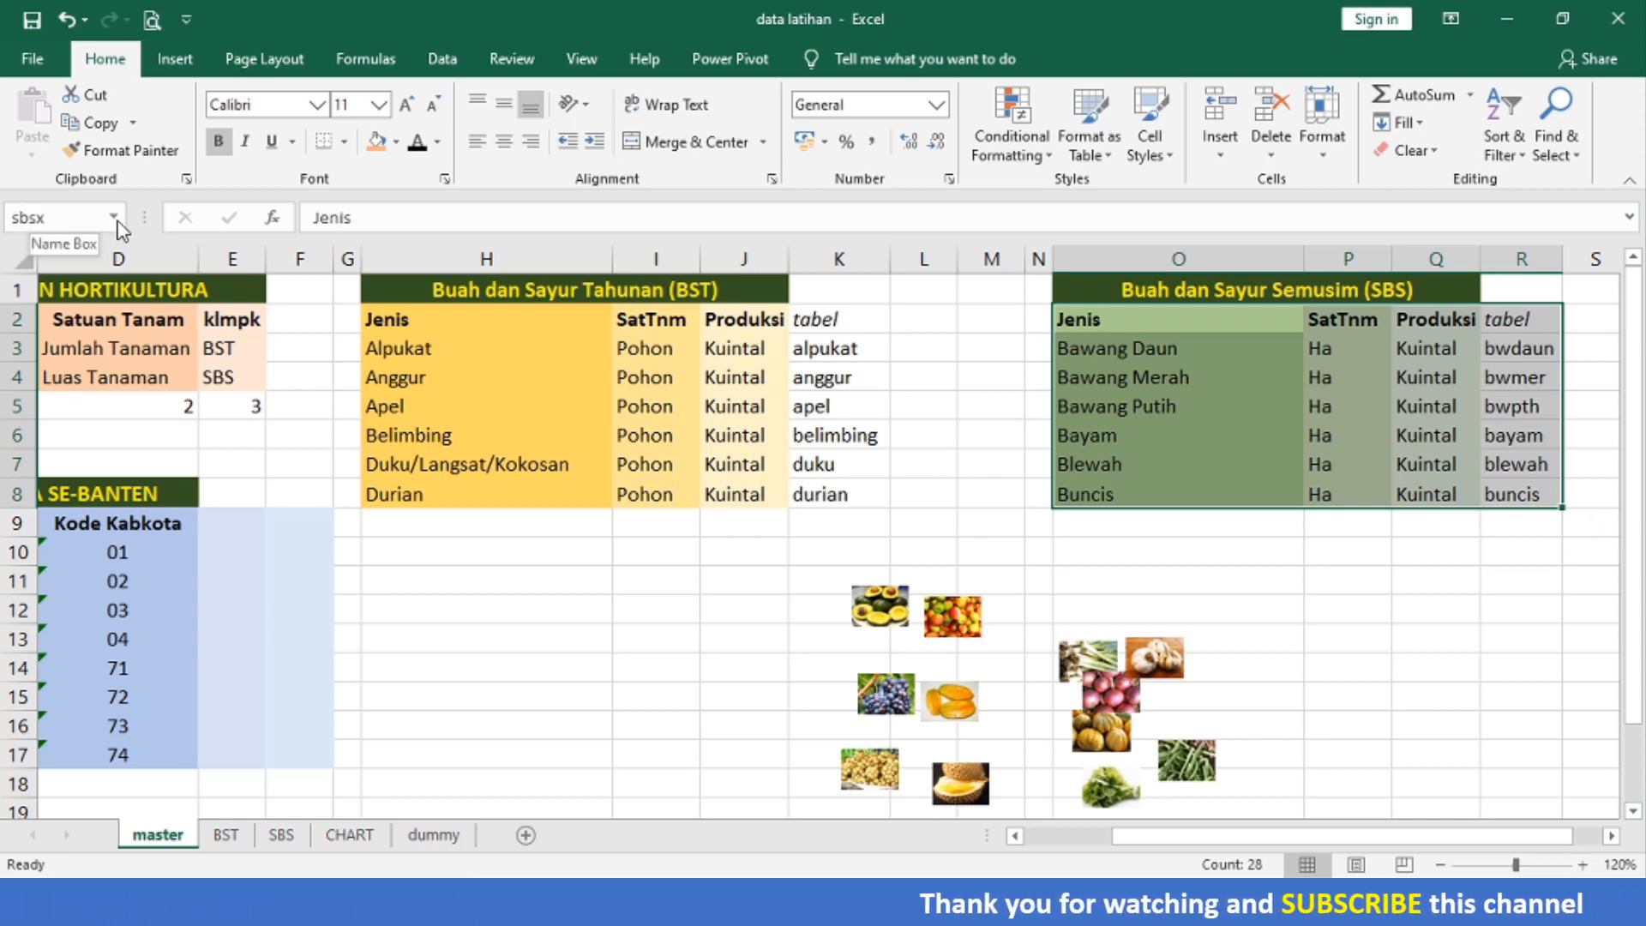
pyautogui.click(113, 216)
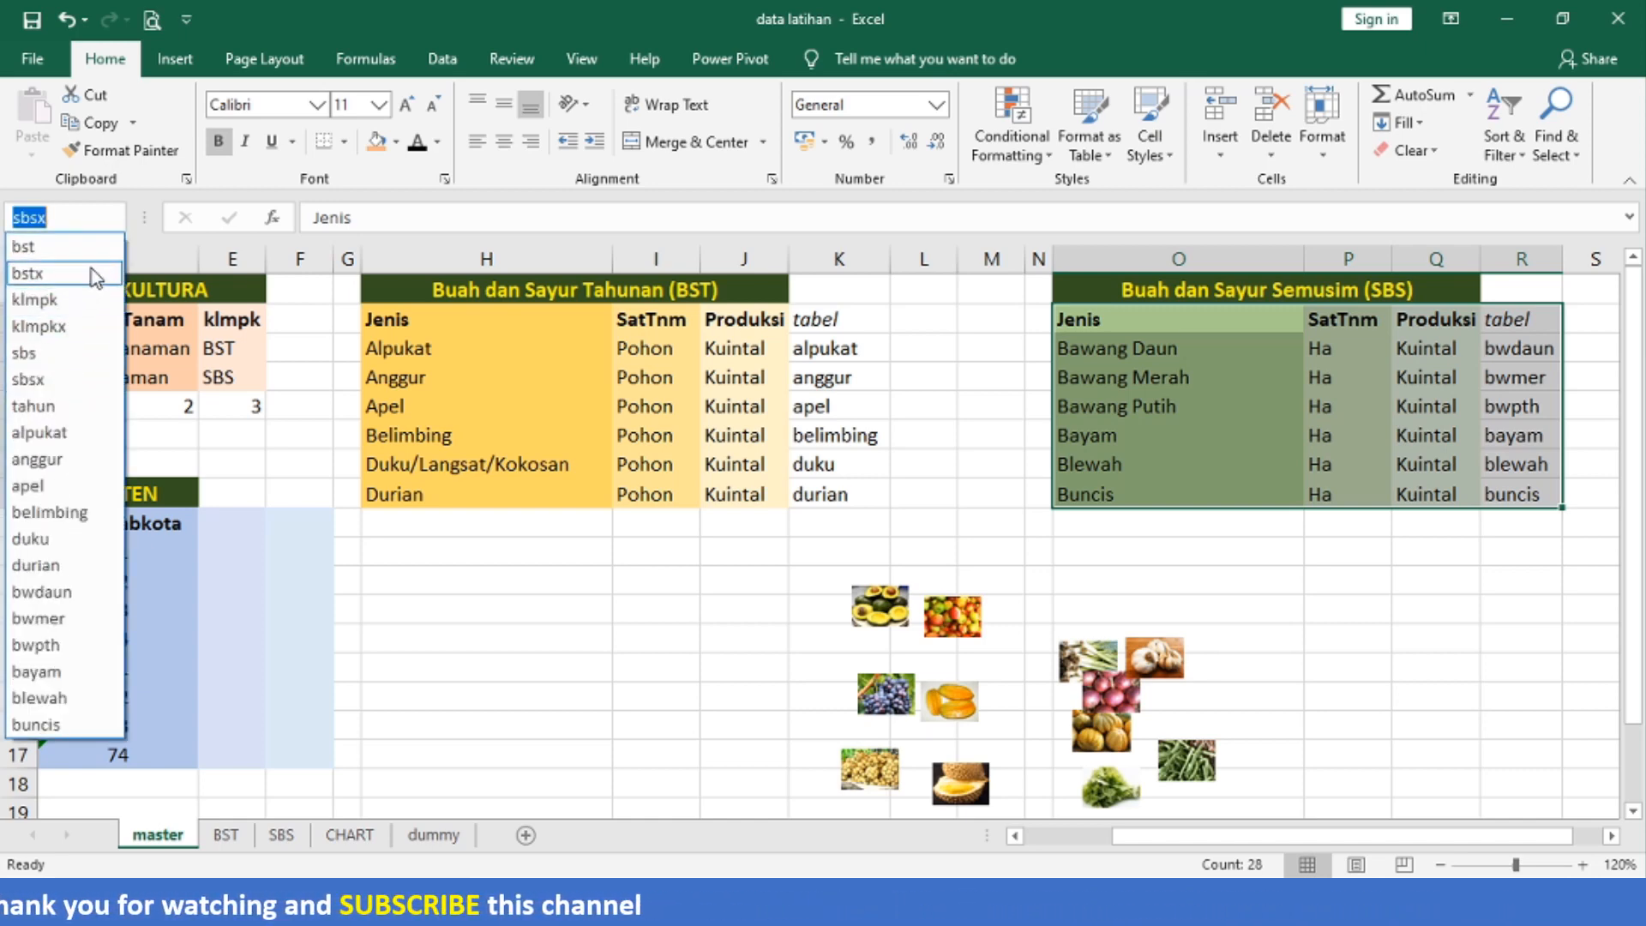
pyautogui.click(617, 416)
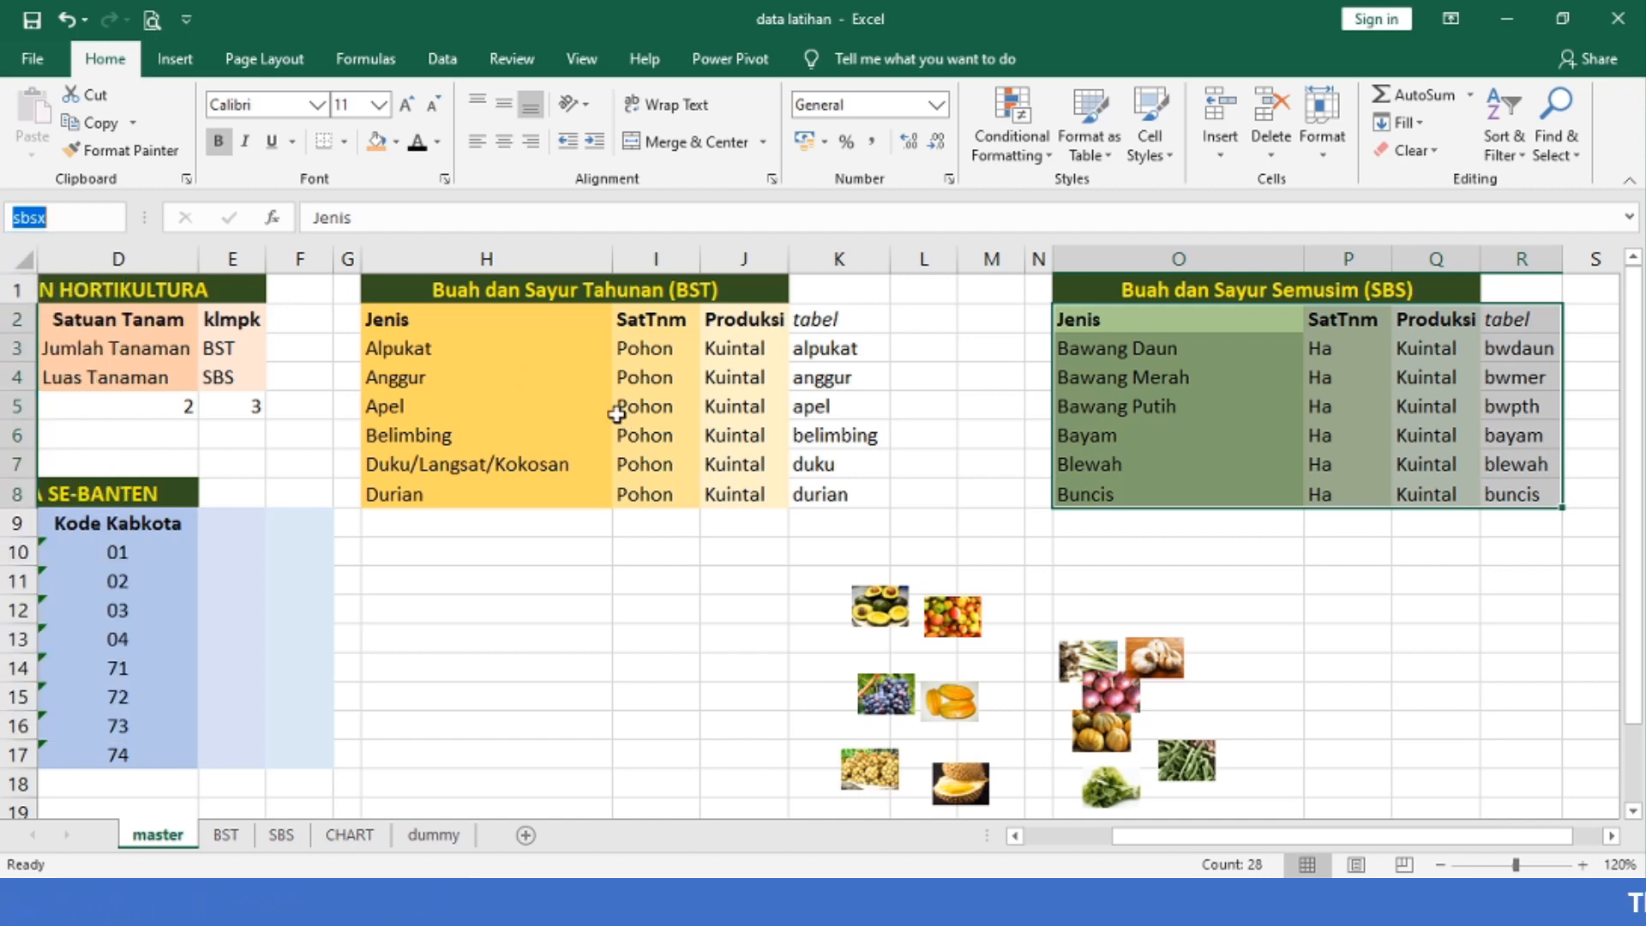
# - In dummy cell C8, look up the selected Jenis's table name with =VLOOKUP(C7;INDIRECT(C6&"x");4;FALSE)
pyautogui.click(842, 352)
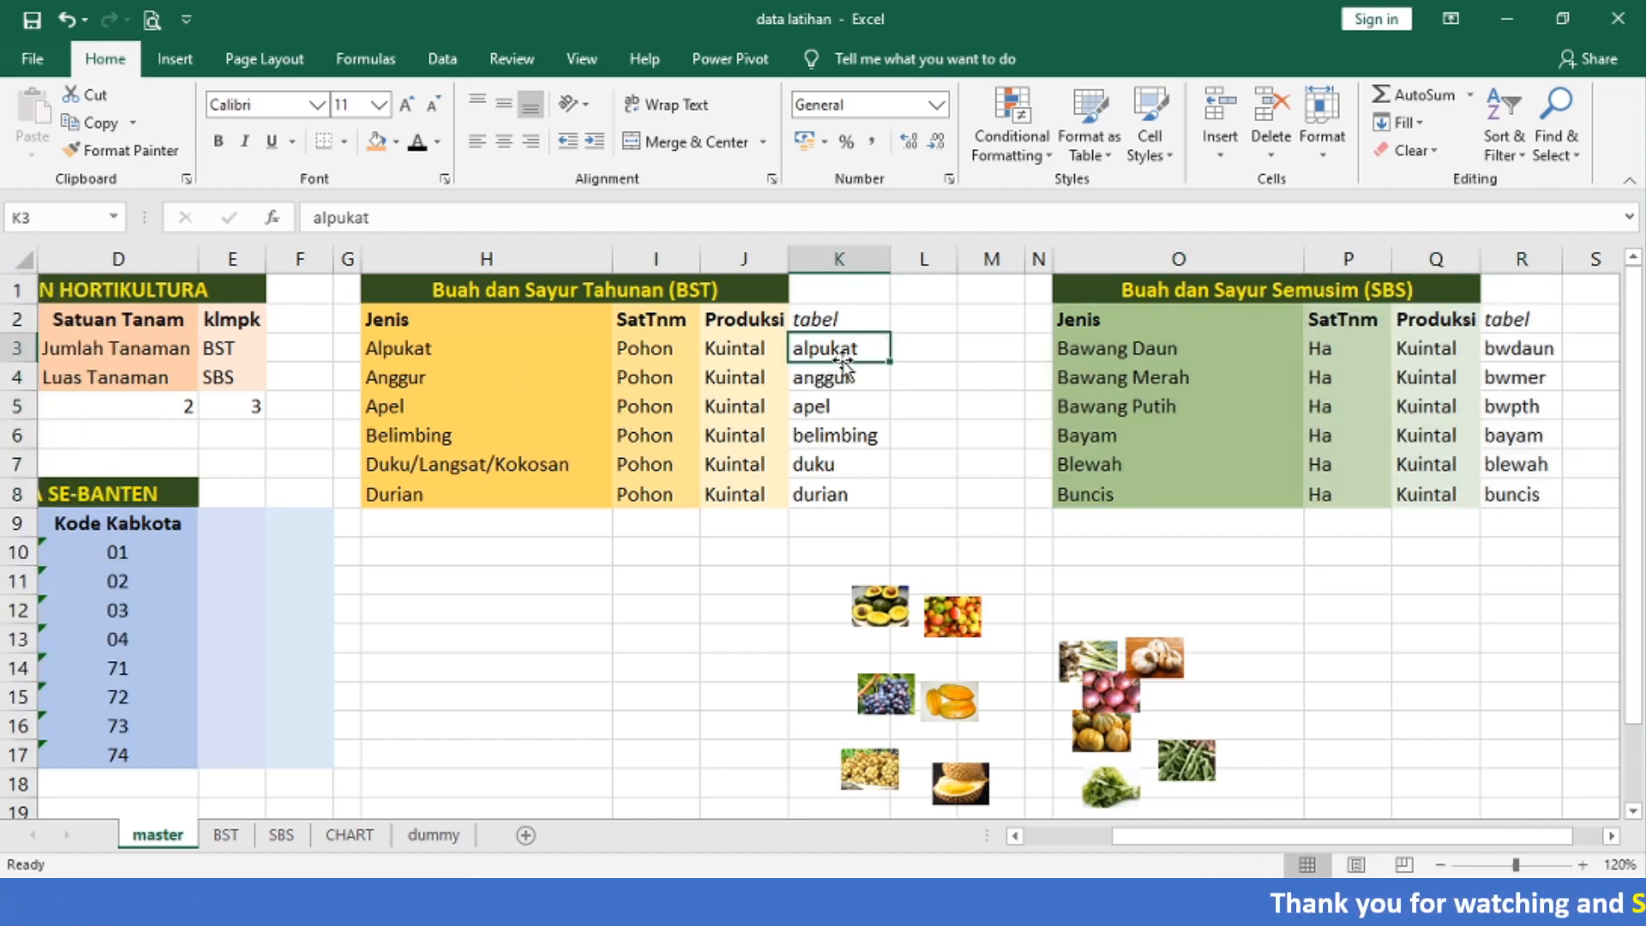
pyautogui.click(418, 833)
pyautogui.click(361, 494)
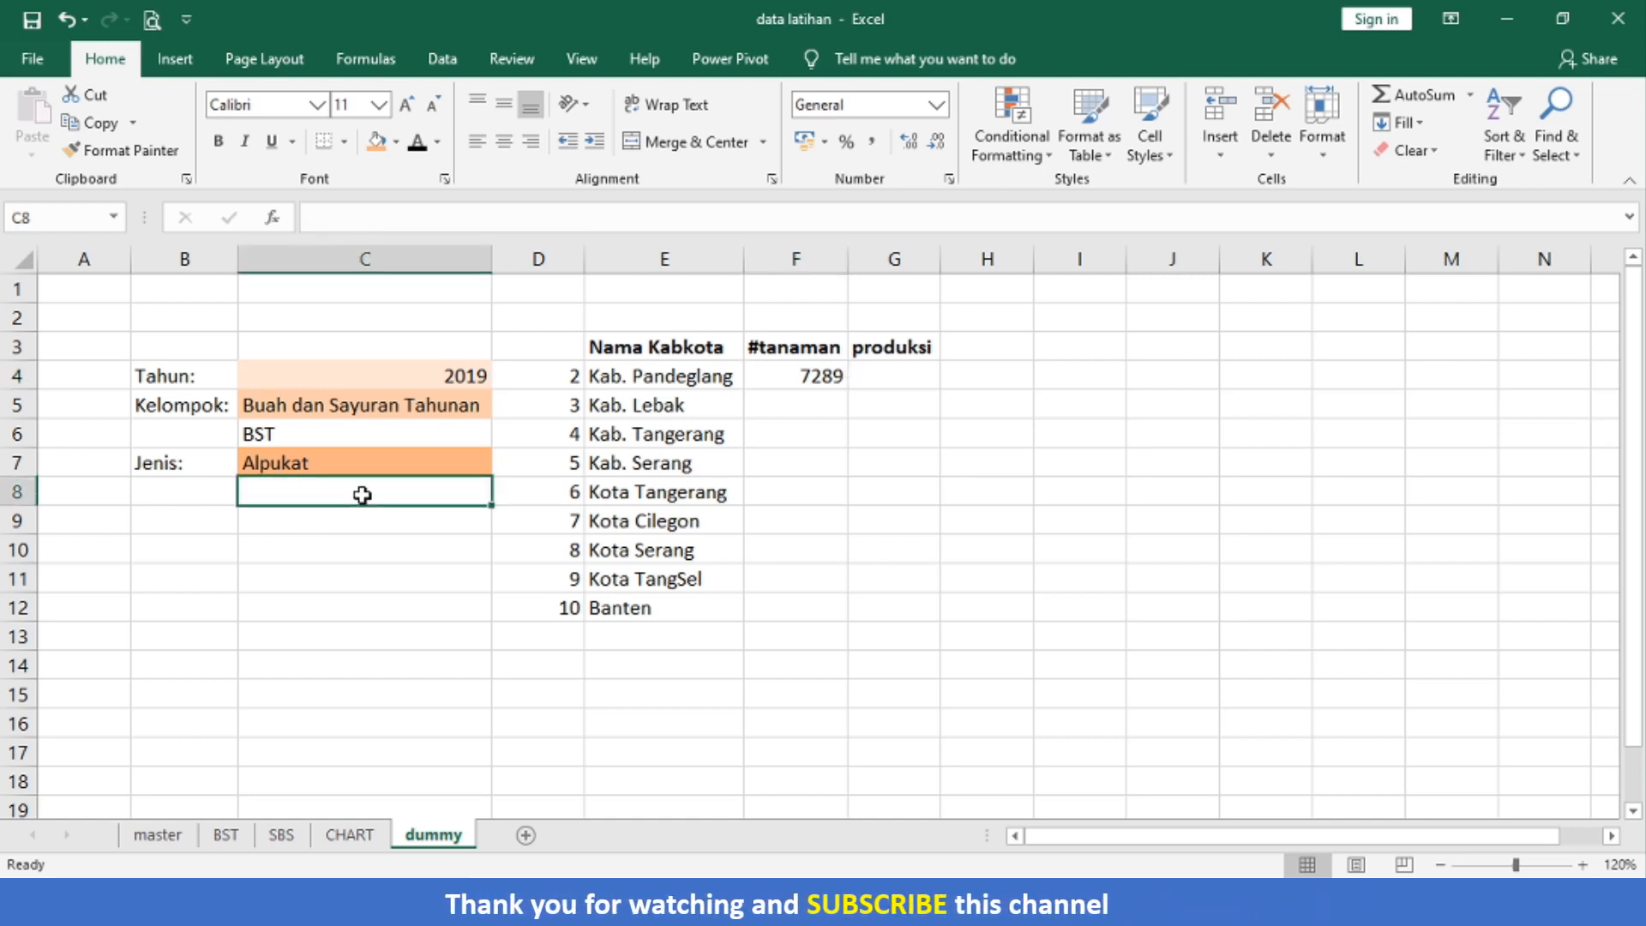
pyautogui.write('=')
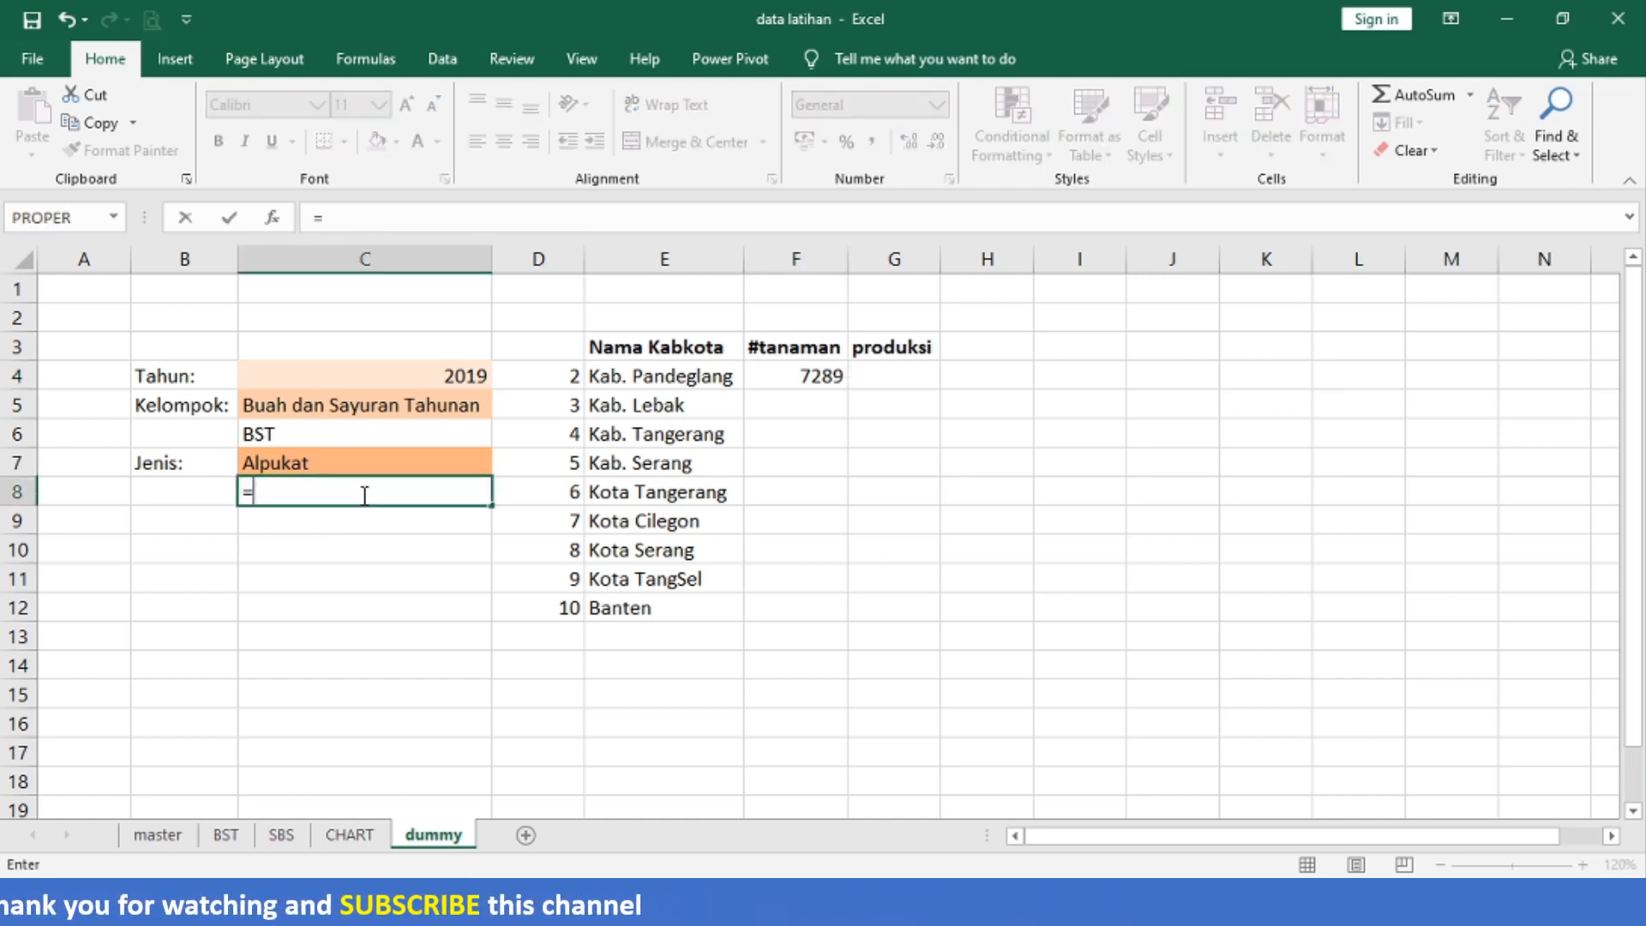
pyautogui.write('vlook')
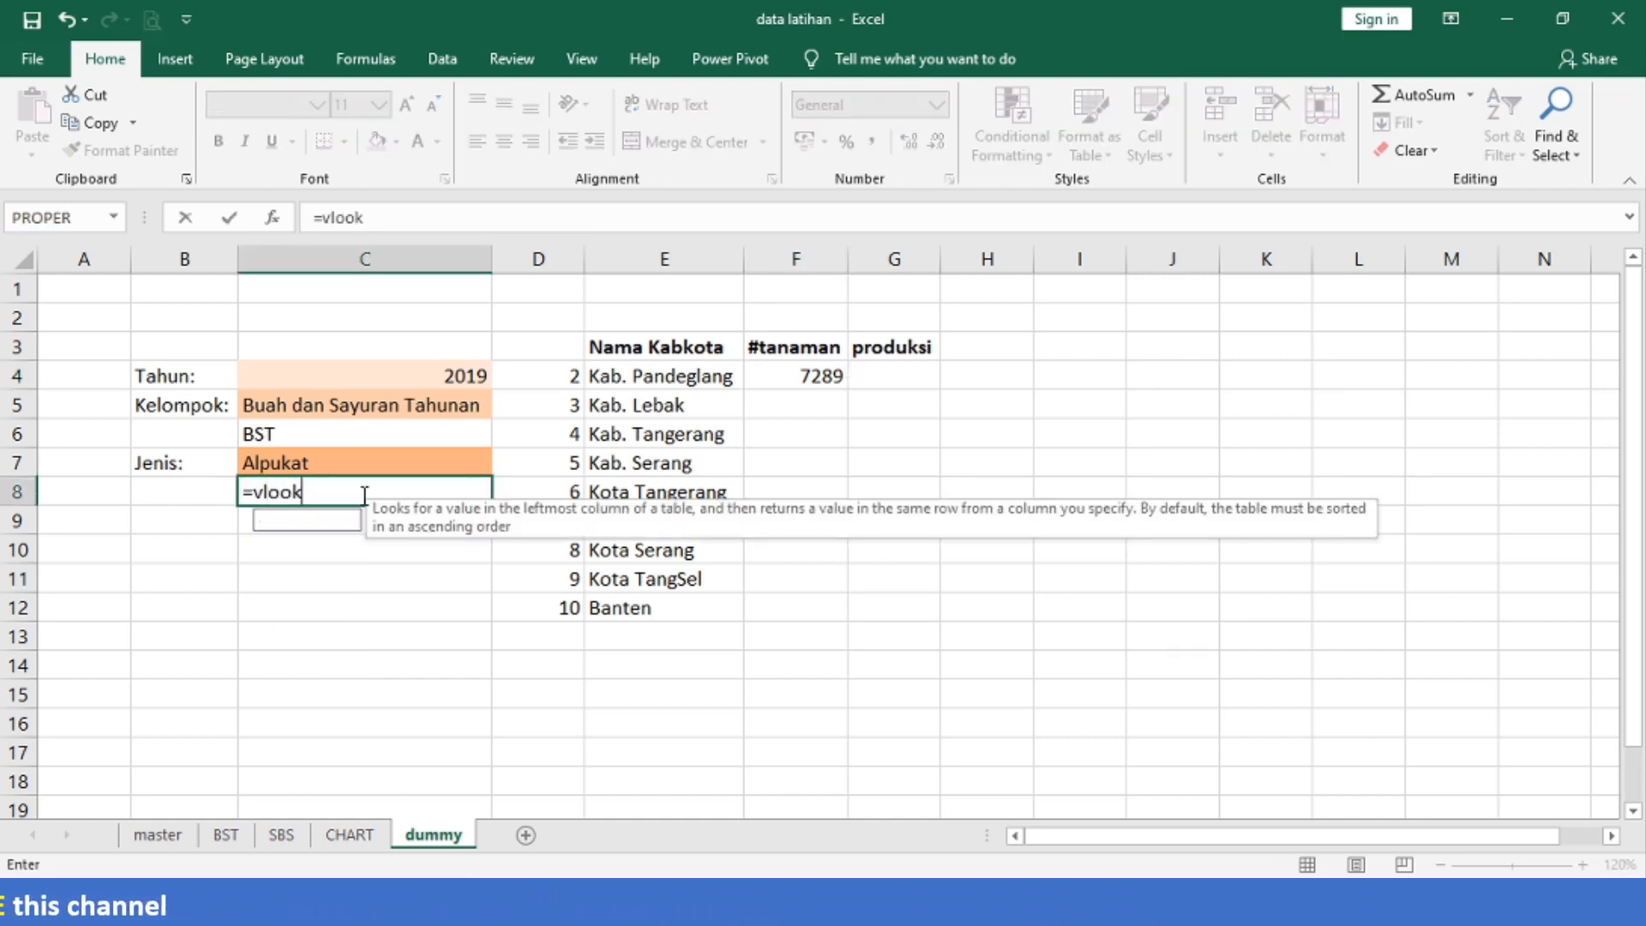
pyautogui.write('up(')
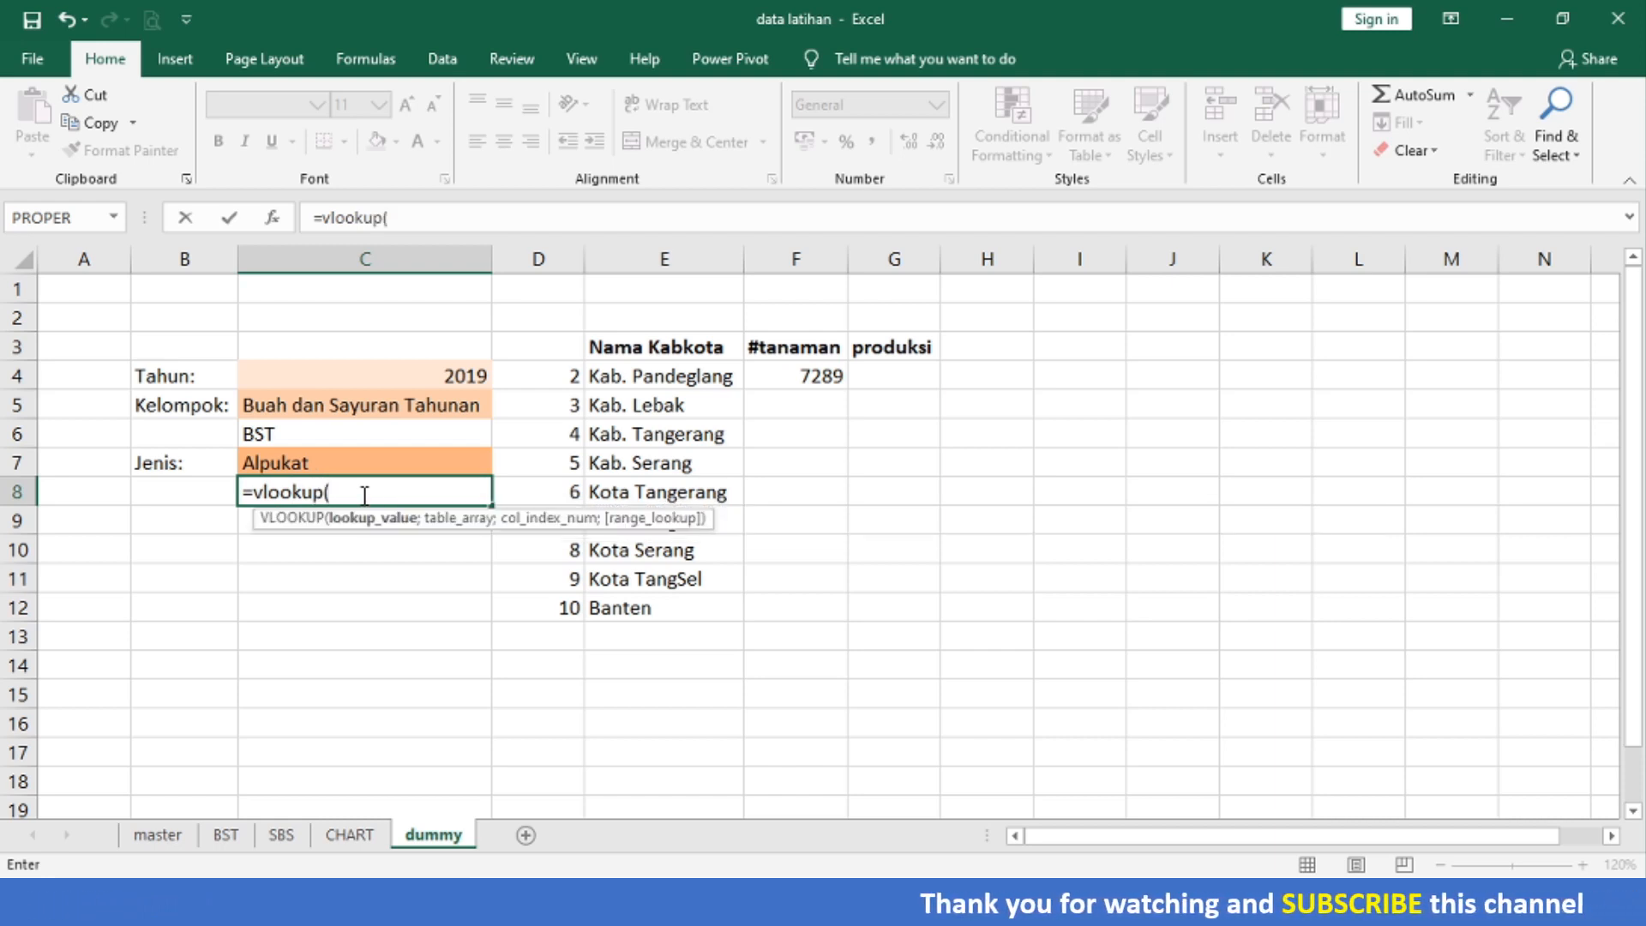
pyautogui.press('Up')
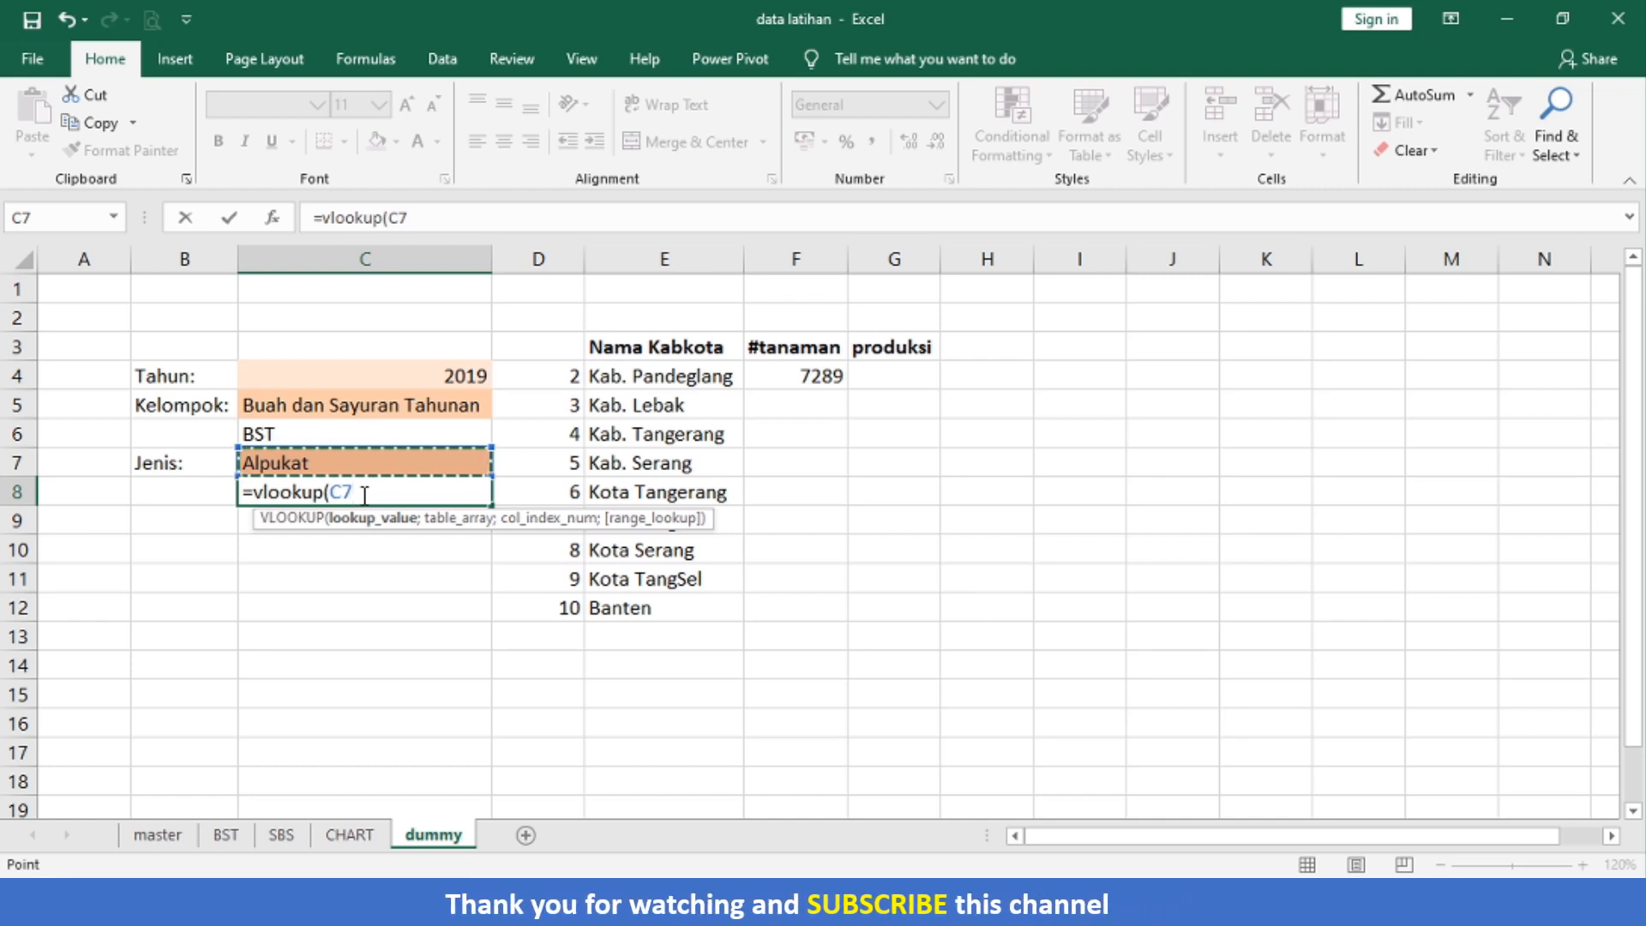
pyautogui.write(';')
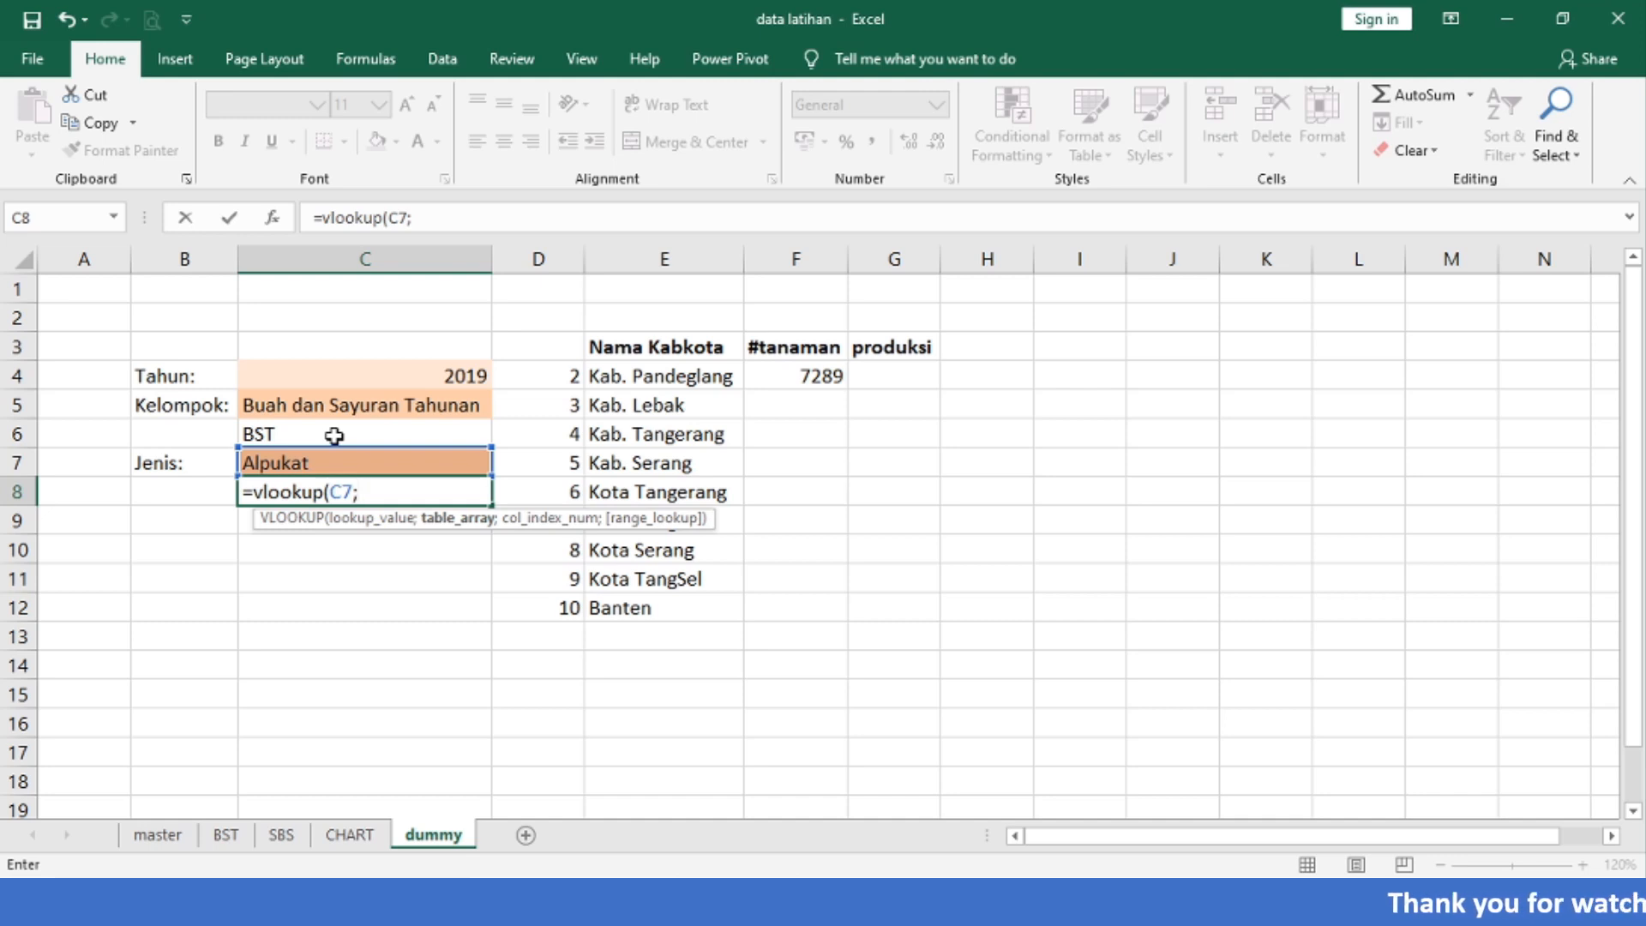
pyautogui.write('in')
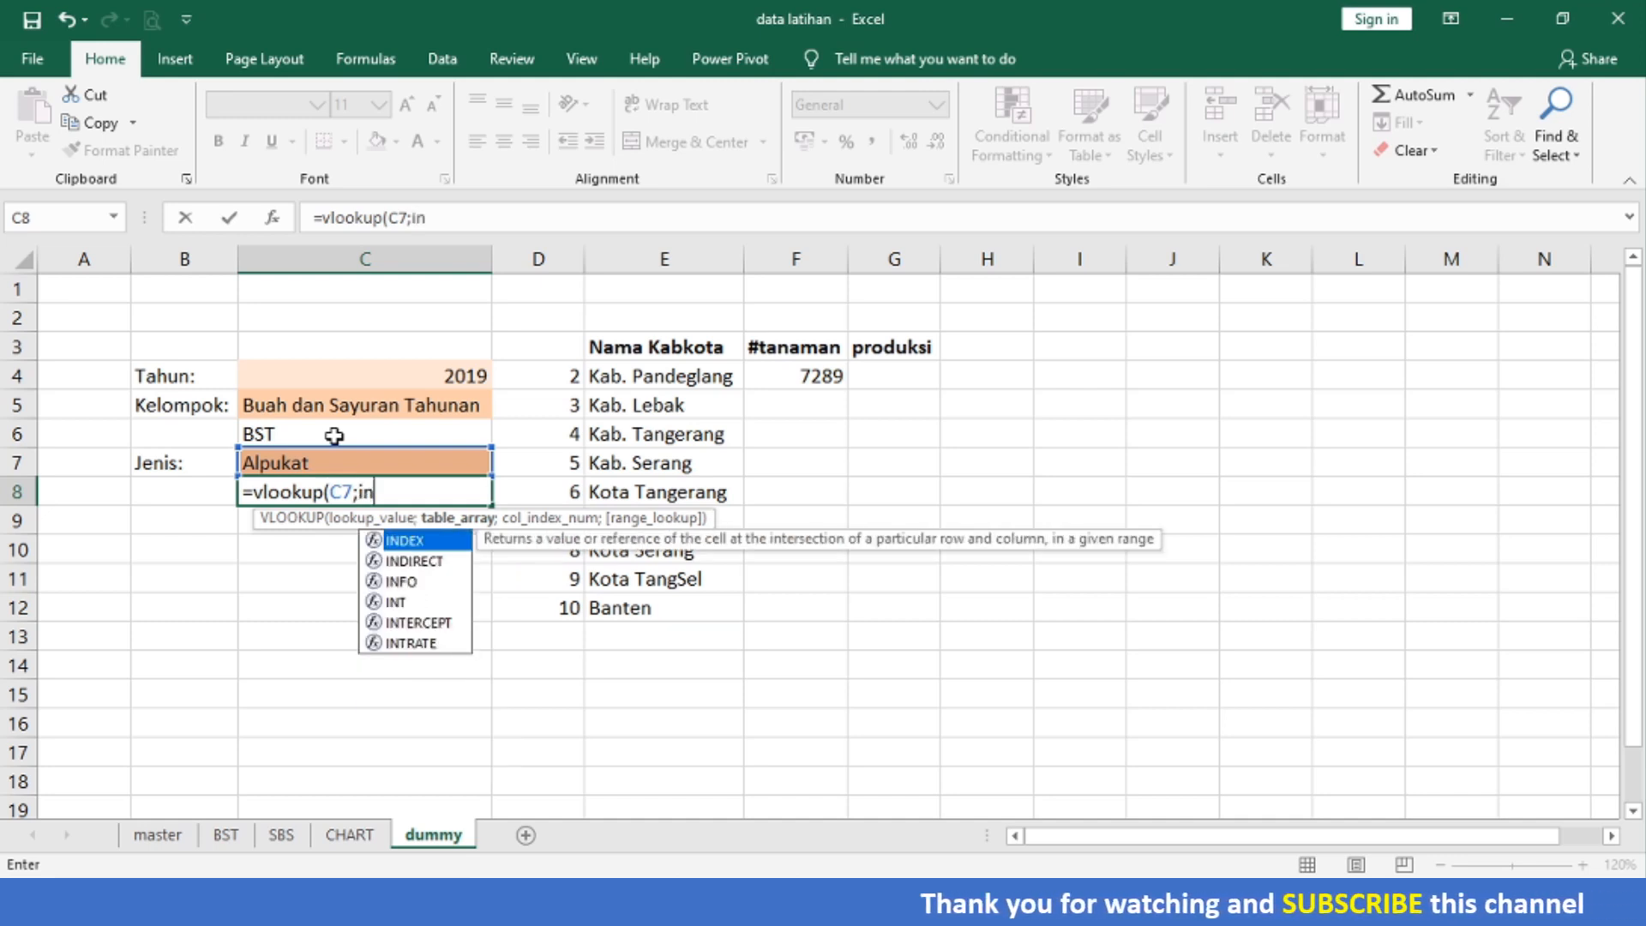
pyautogui.write('direct(')
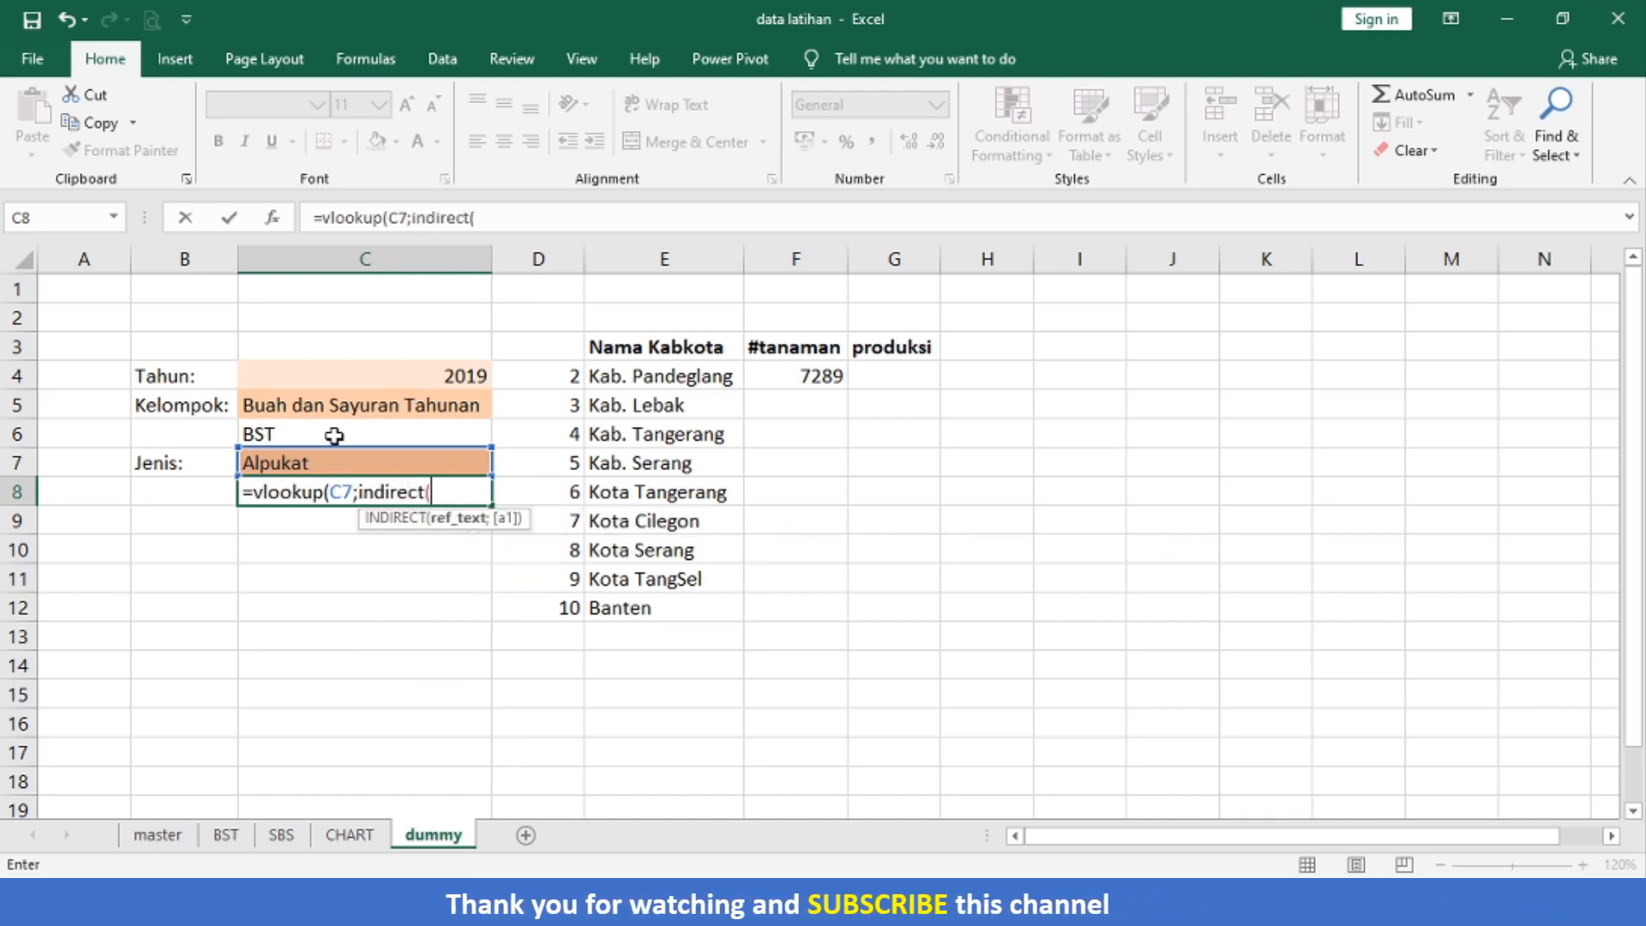
pyautogui.click(287, 435)
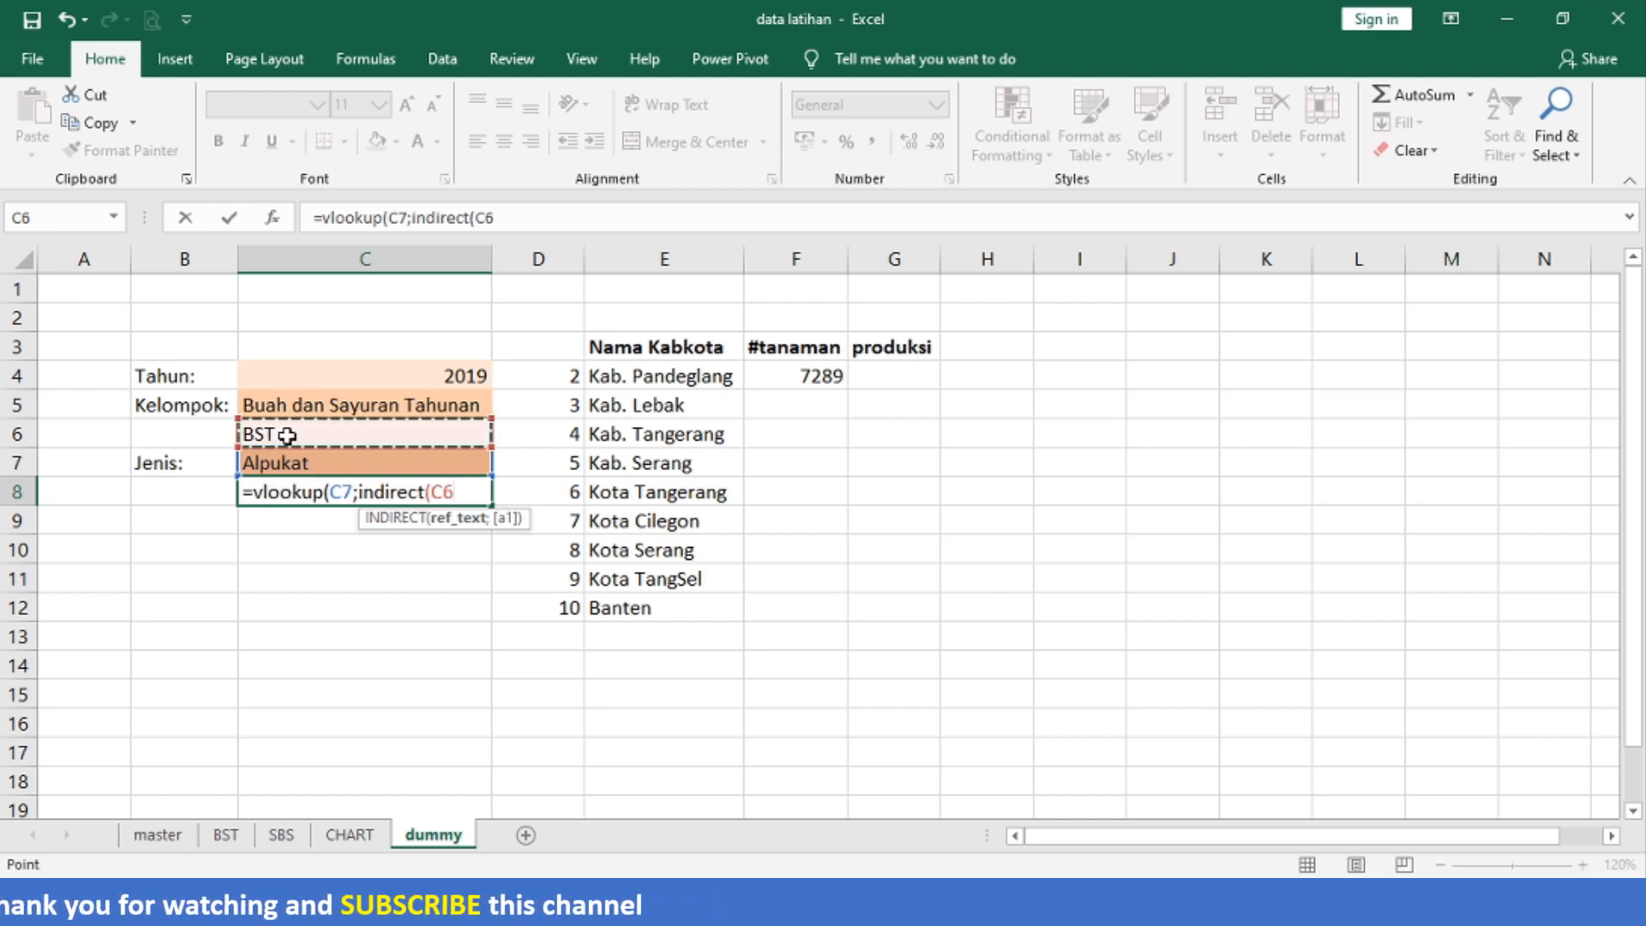
pyautogui.write('&')
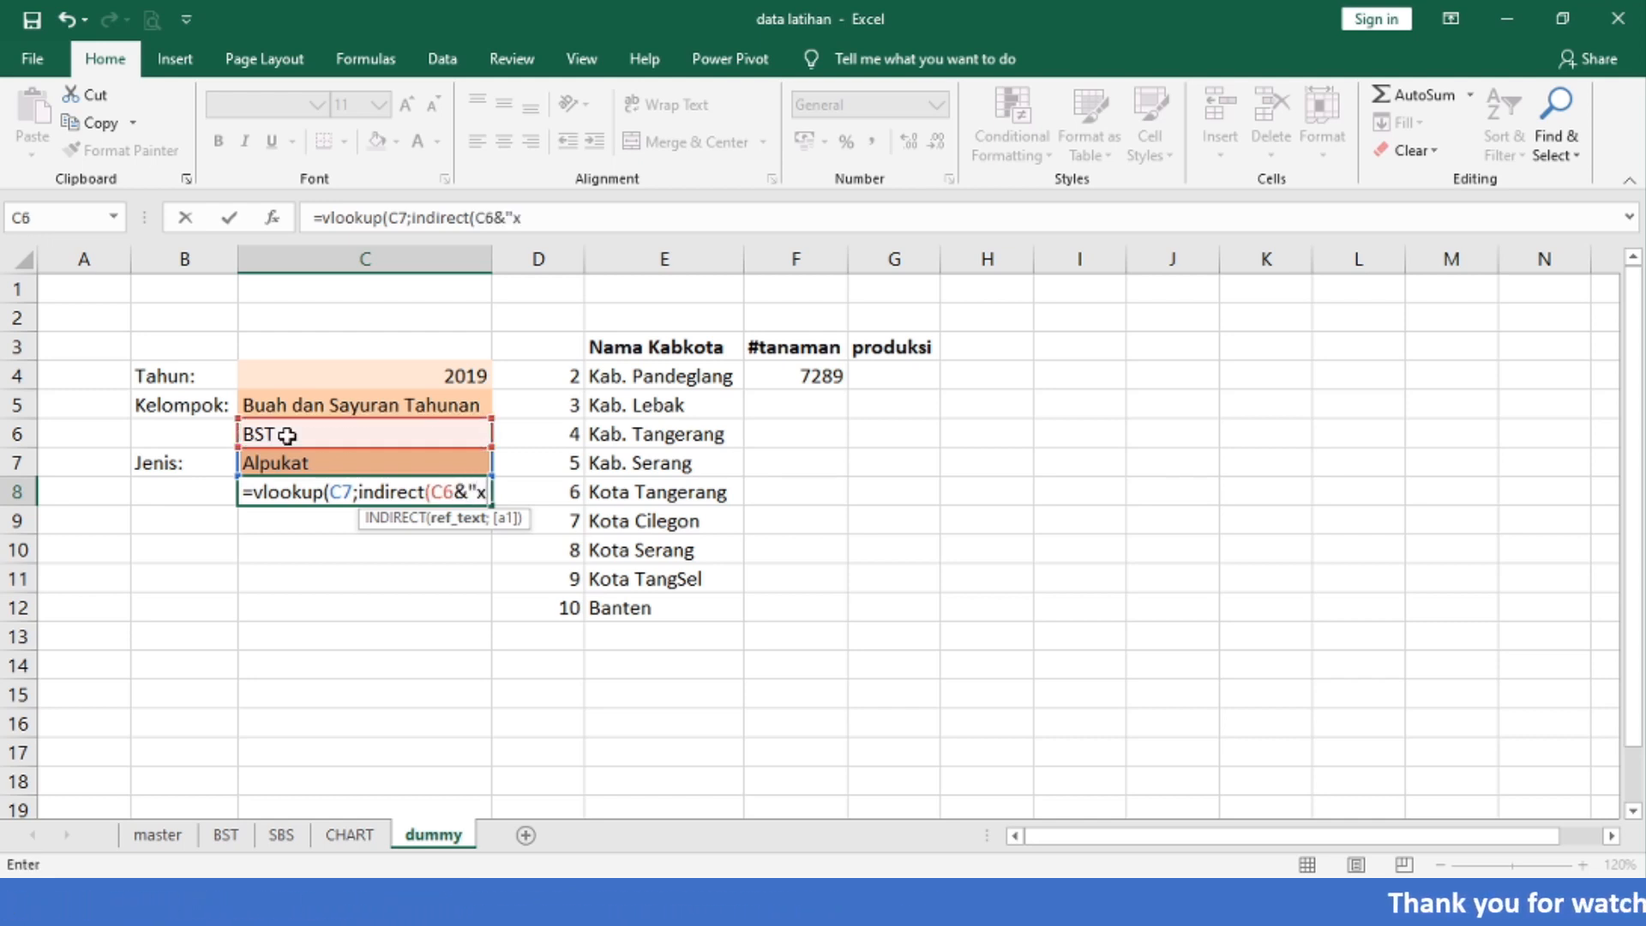
pyautogui.write('"x')
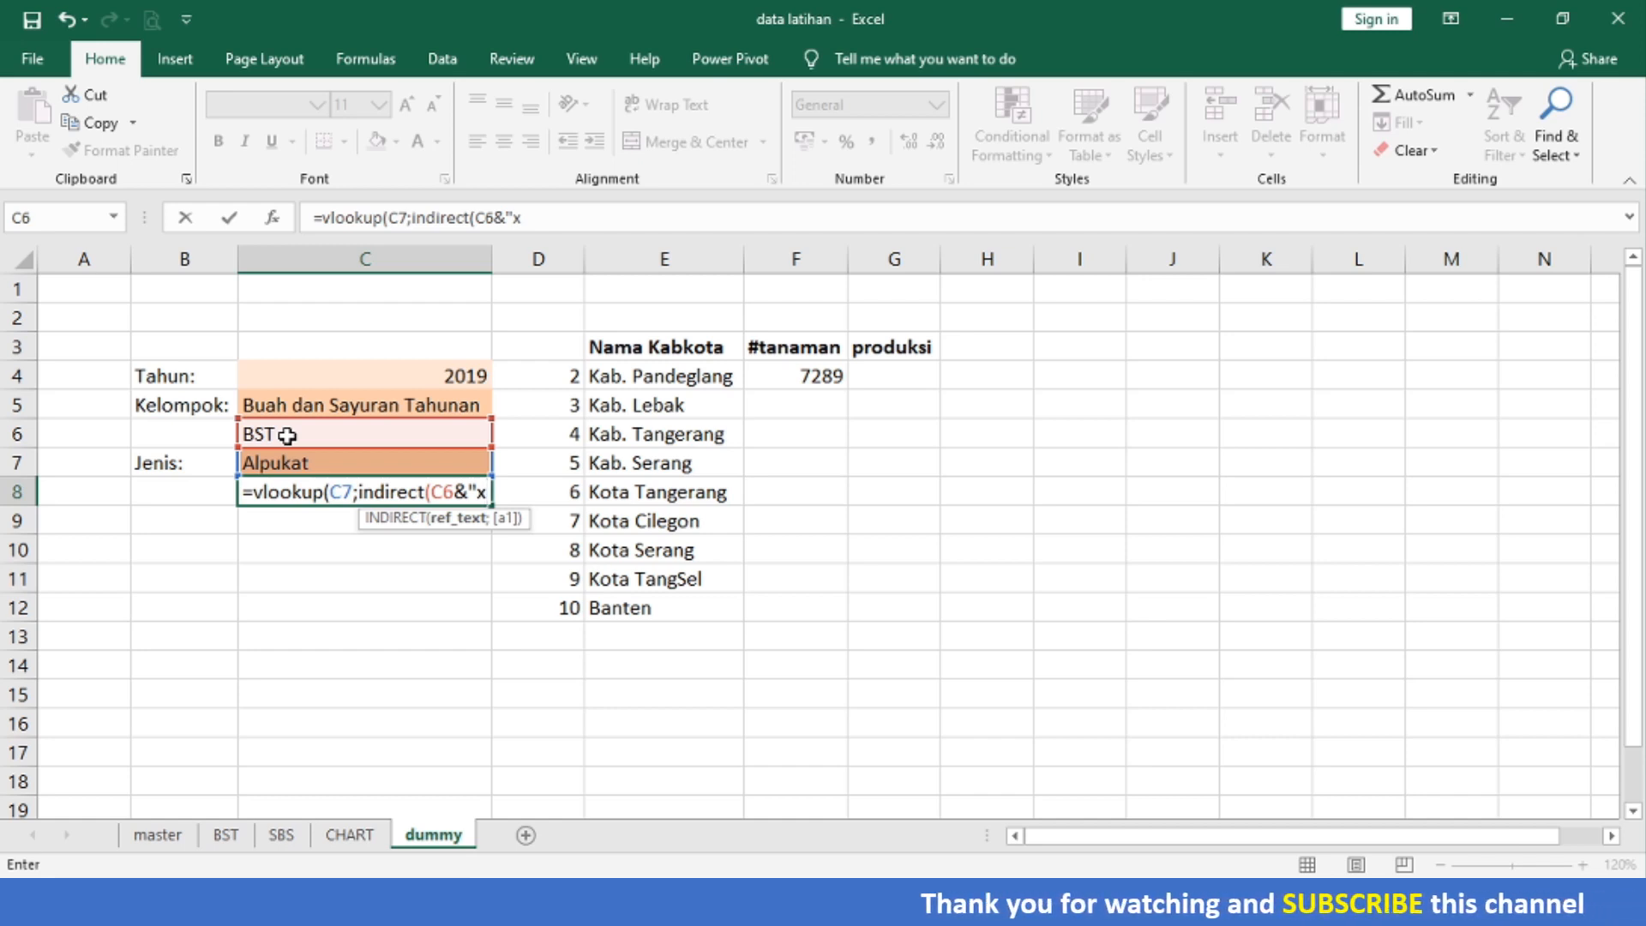
pyautogui.write('")')
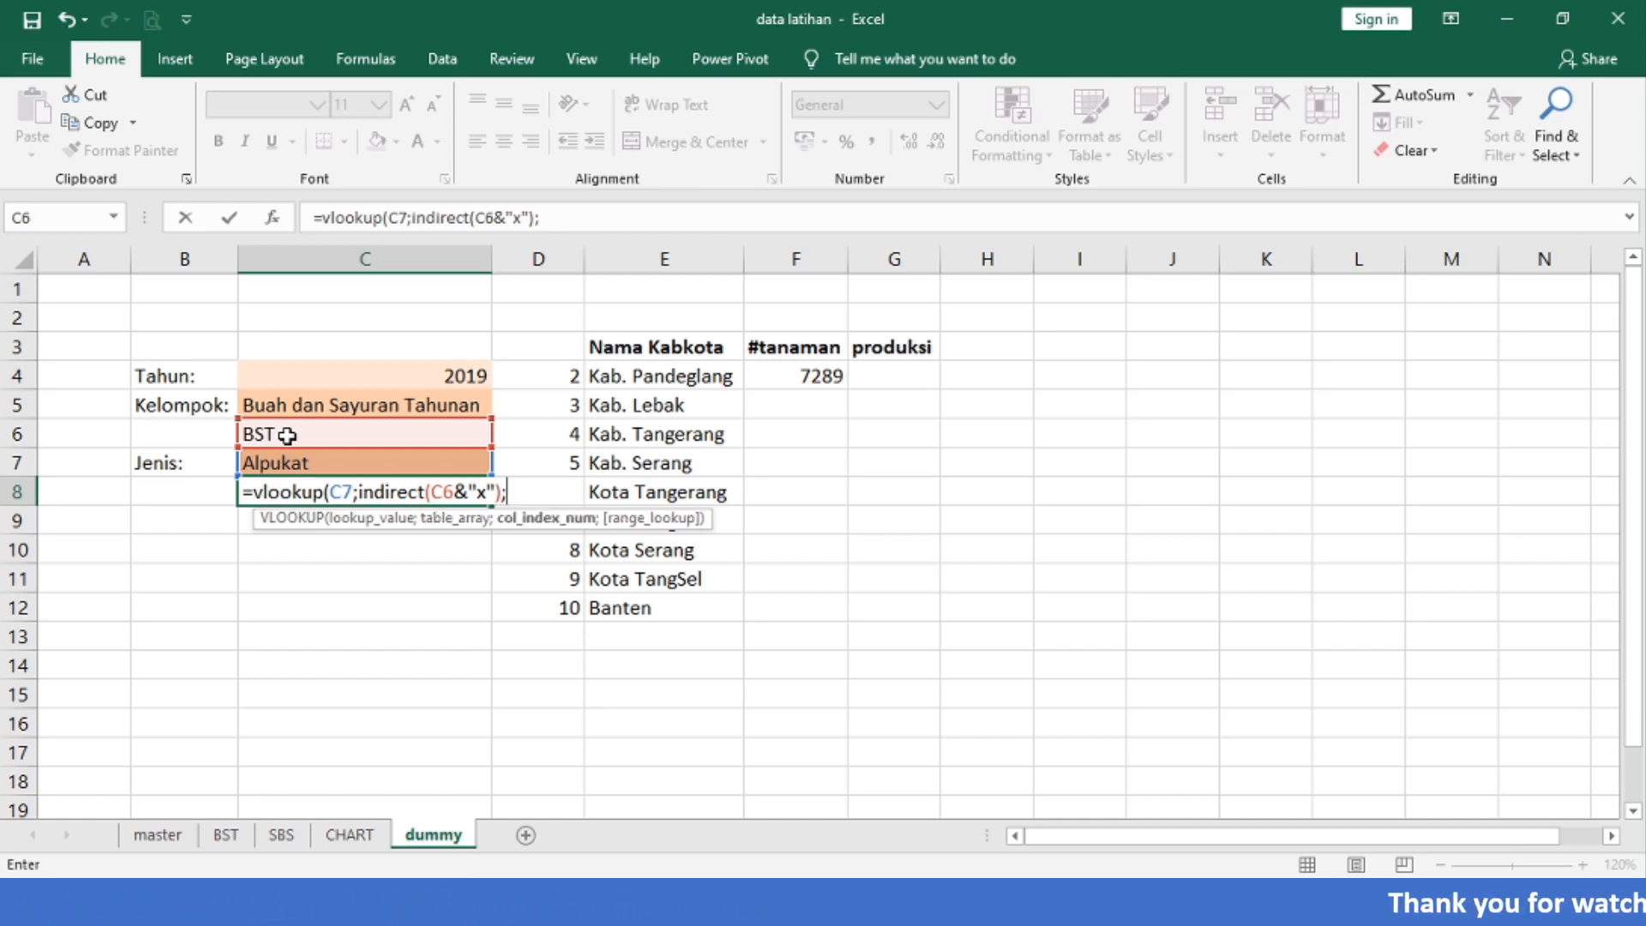
pyautogui.write(';4')
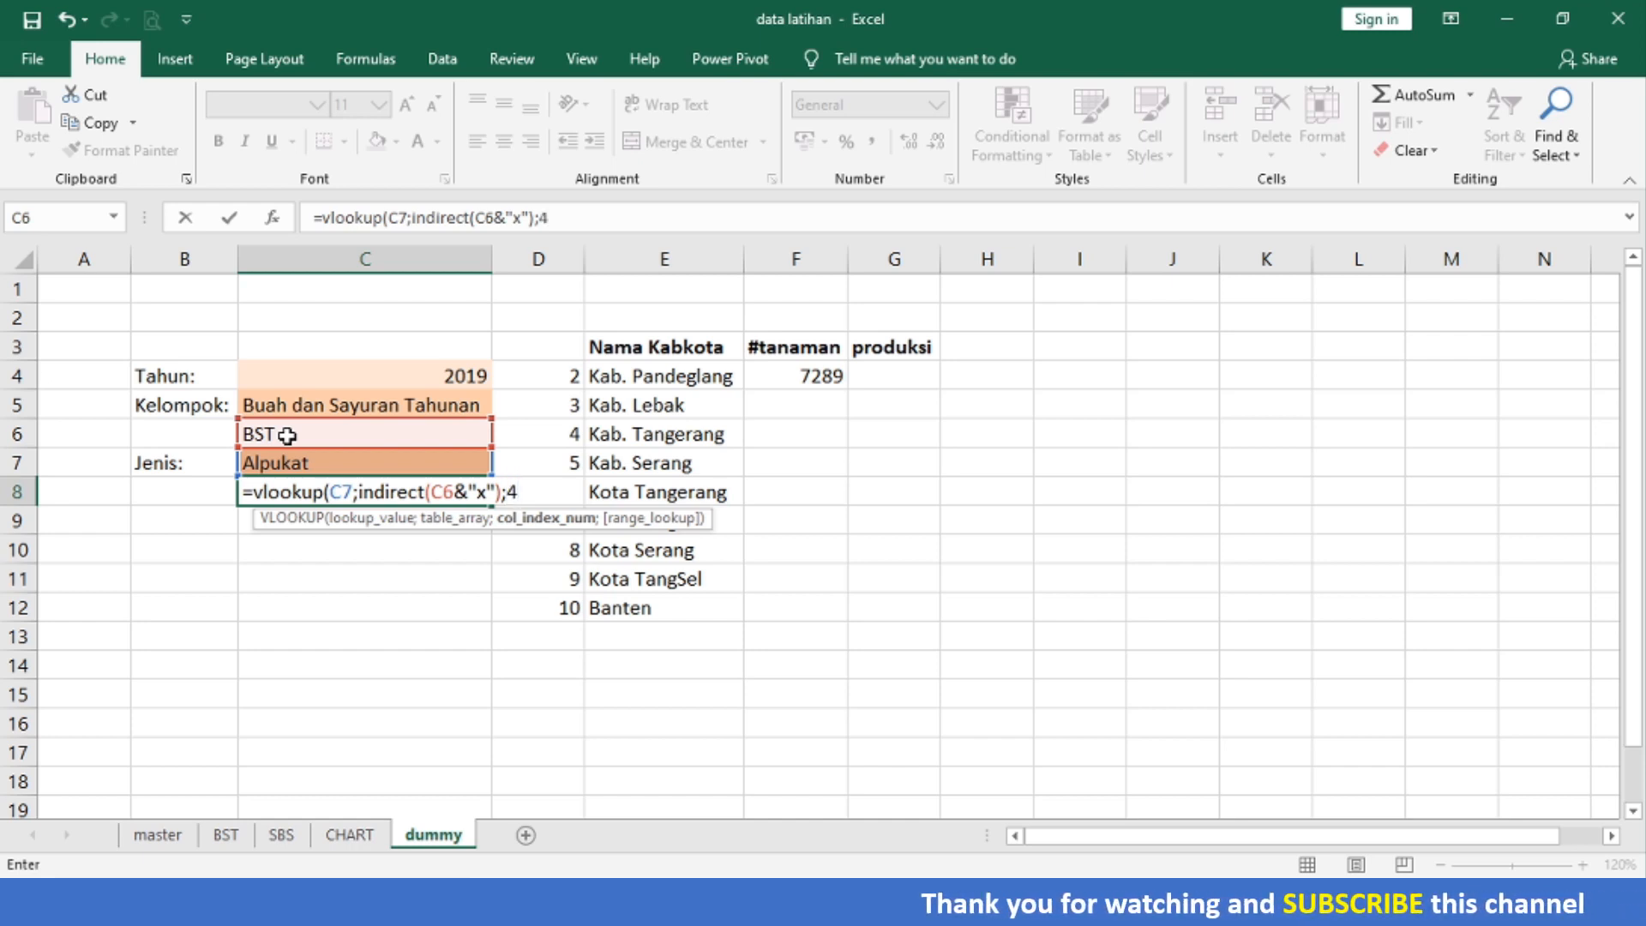
pyautogui.write(';false)')
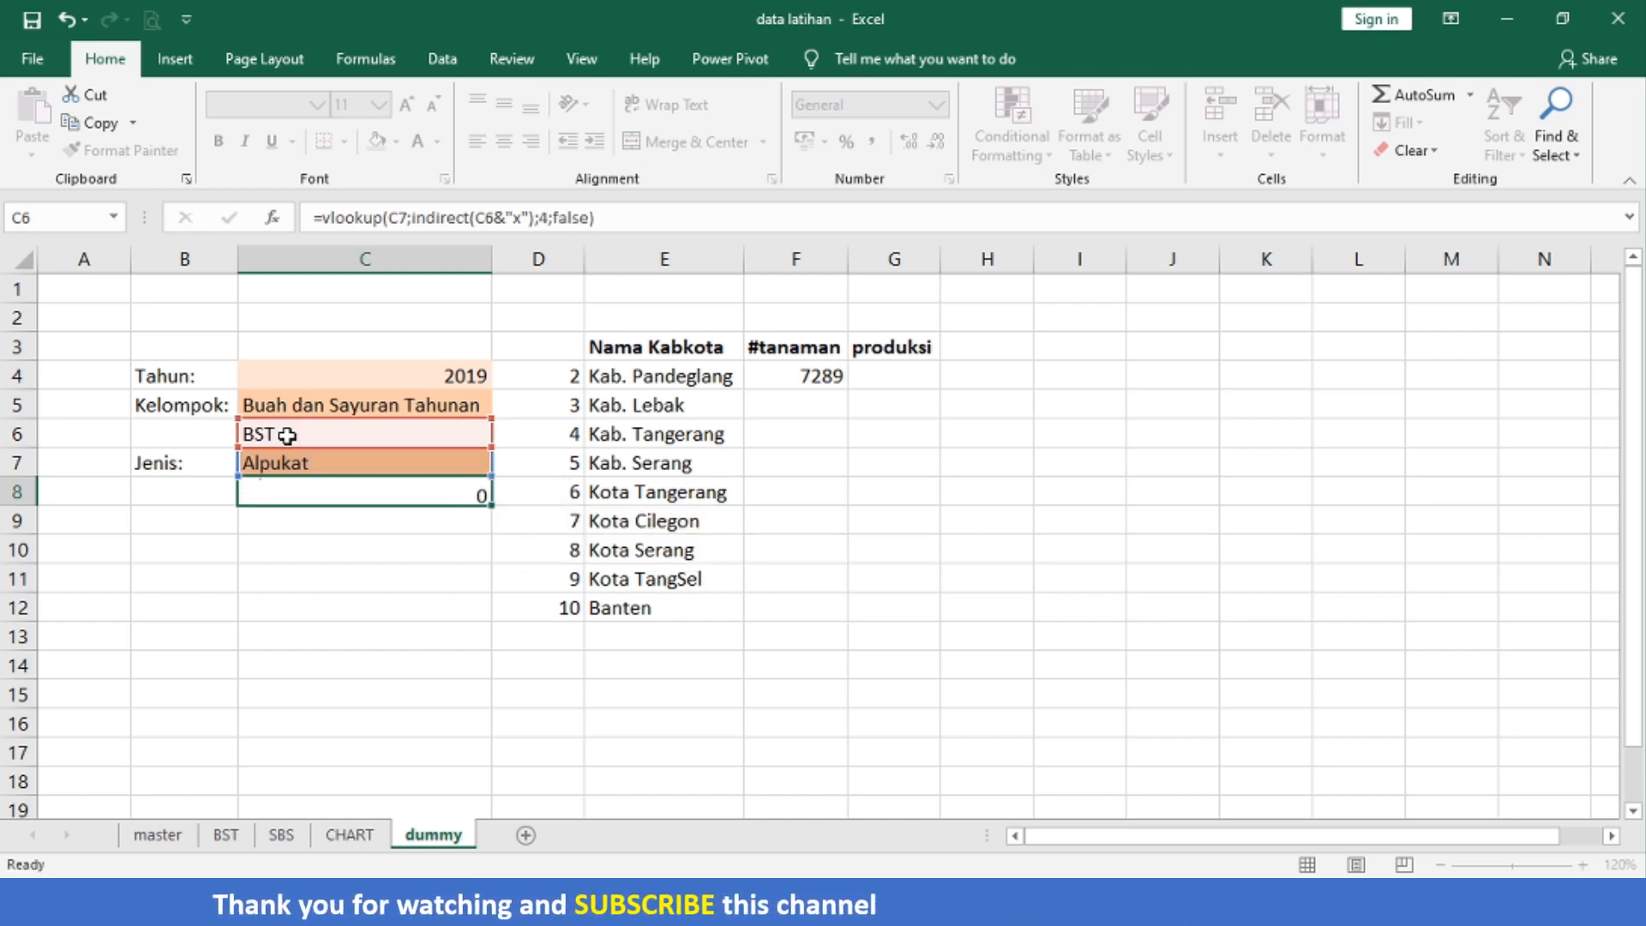
pyautogui.press('Return')
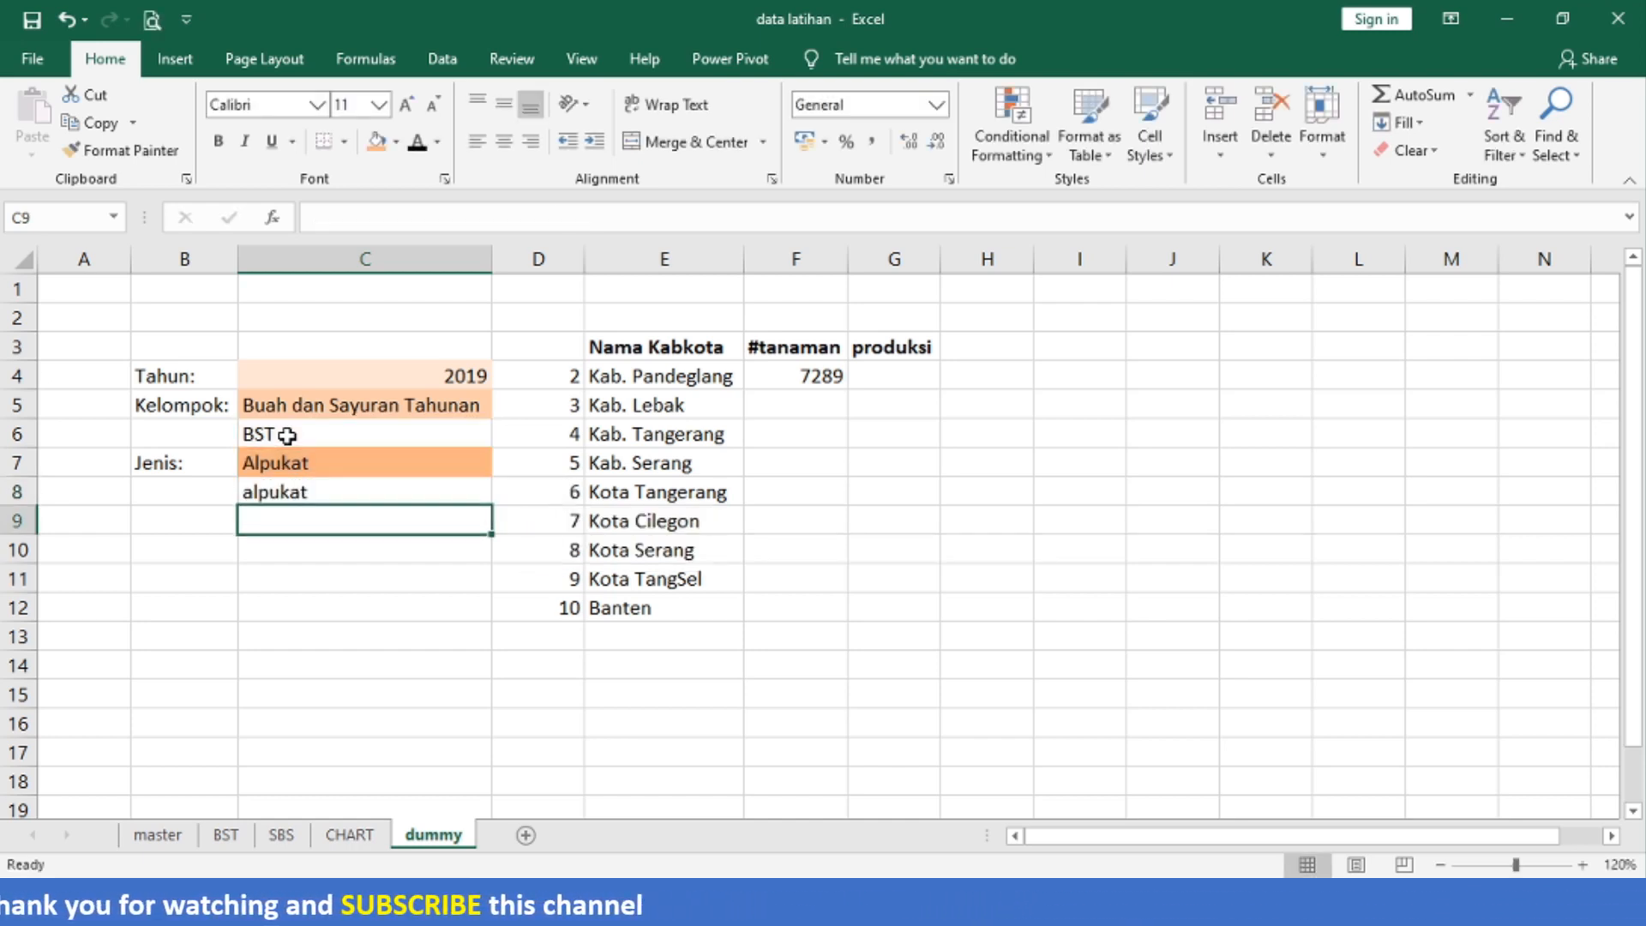
pyautogui.press('Up')
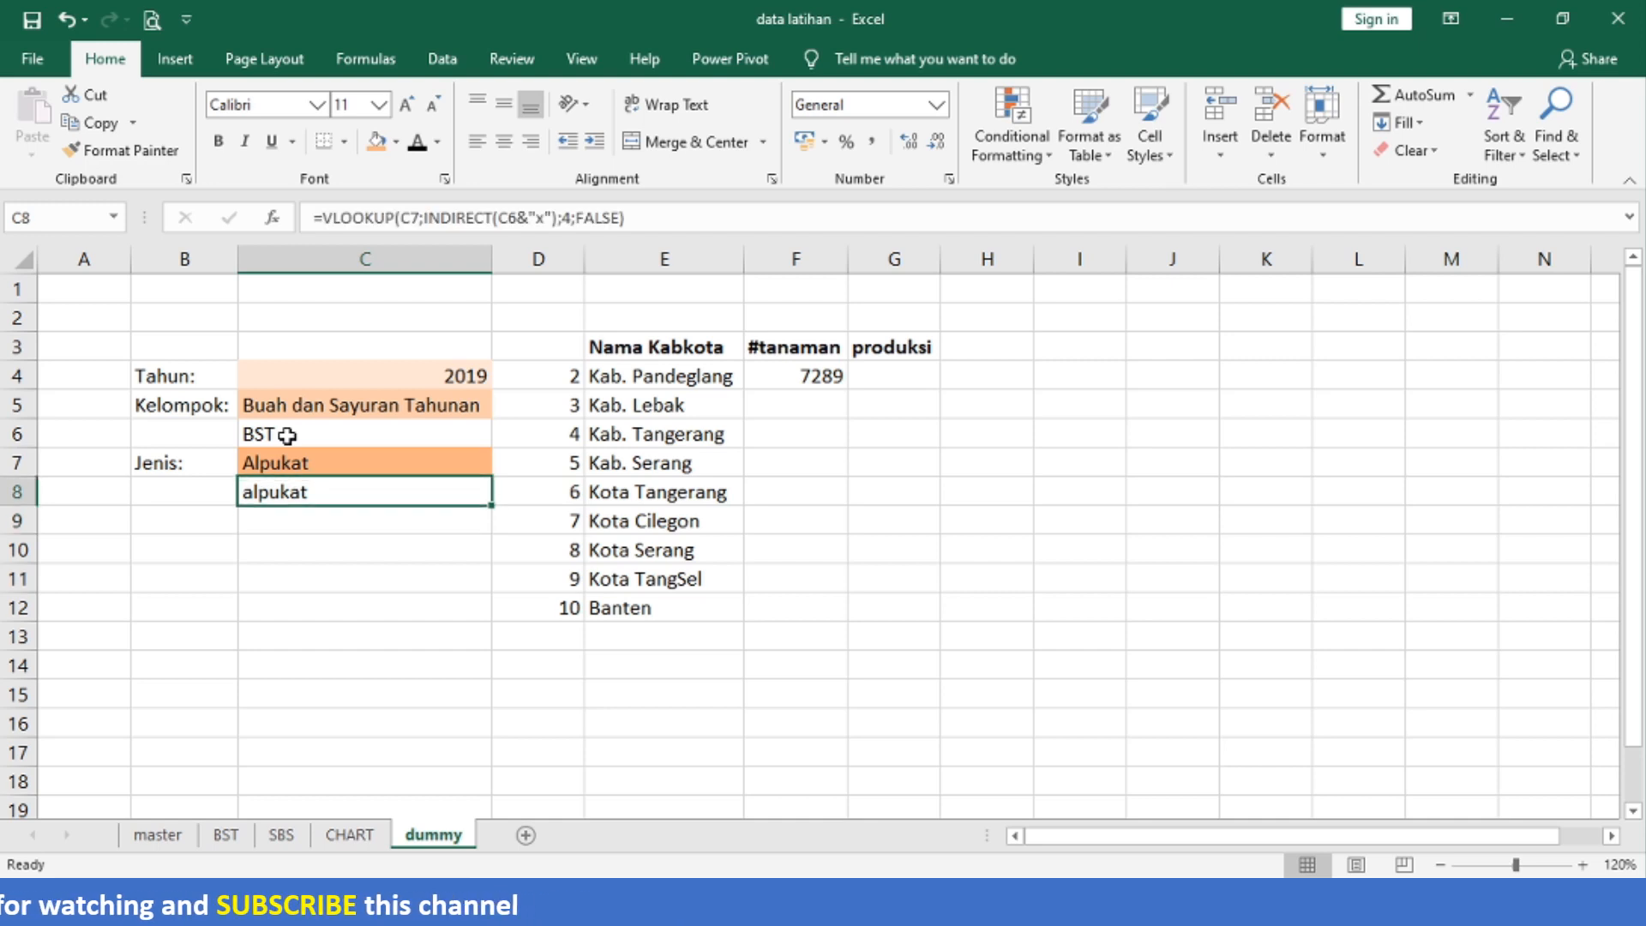
# - Test the C8 table name lookup by switching the Jenis in C7 to Duku/Langsat/Kokosan and back to Alpukat
pyautogui.click(364, 461)
pyautogui.click(503, 464)
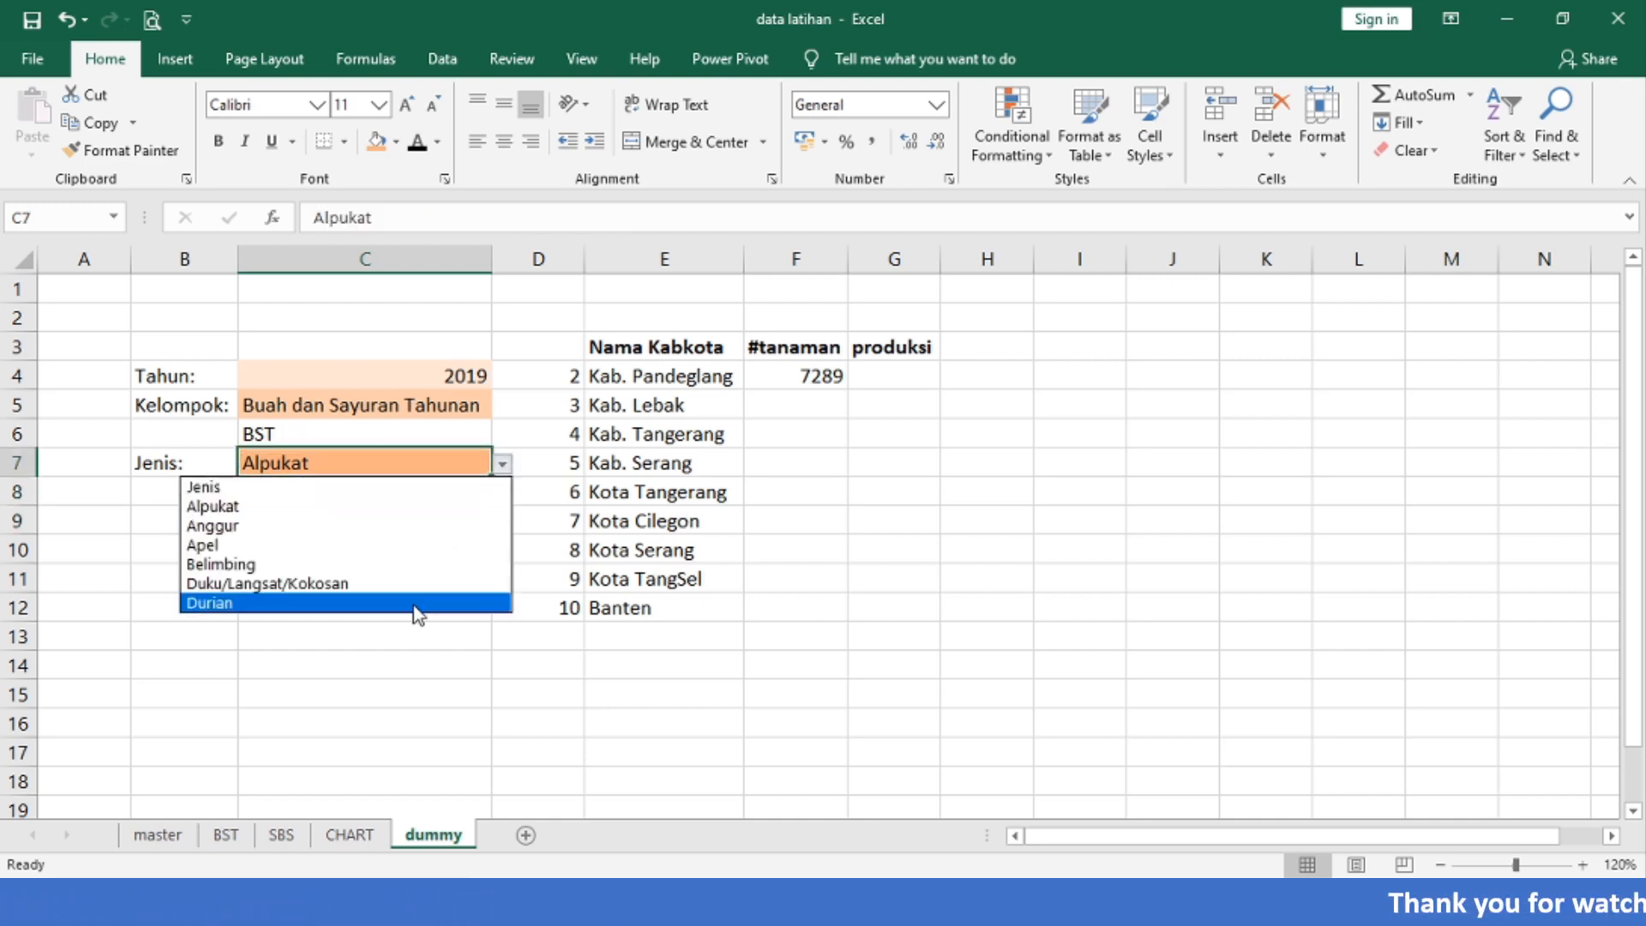
pyautogui.click(435, 582)
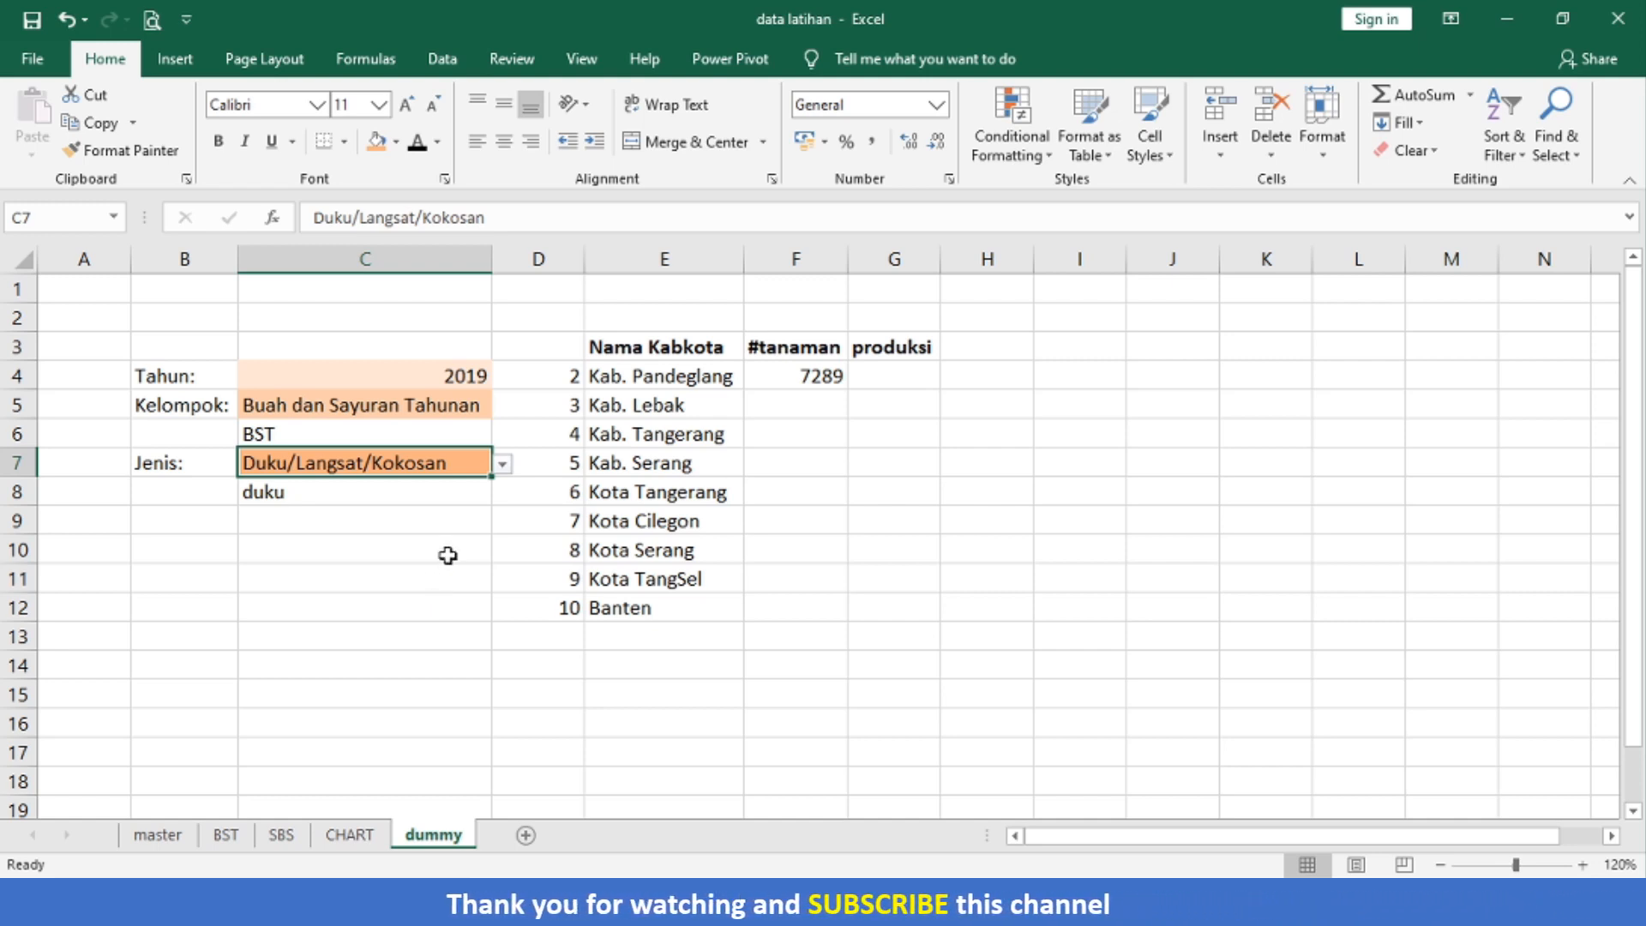
pyautogui.click(502, 464)
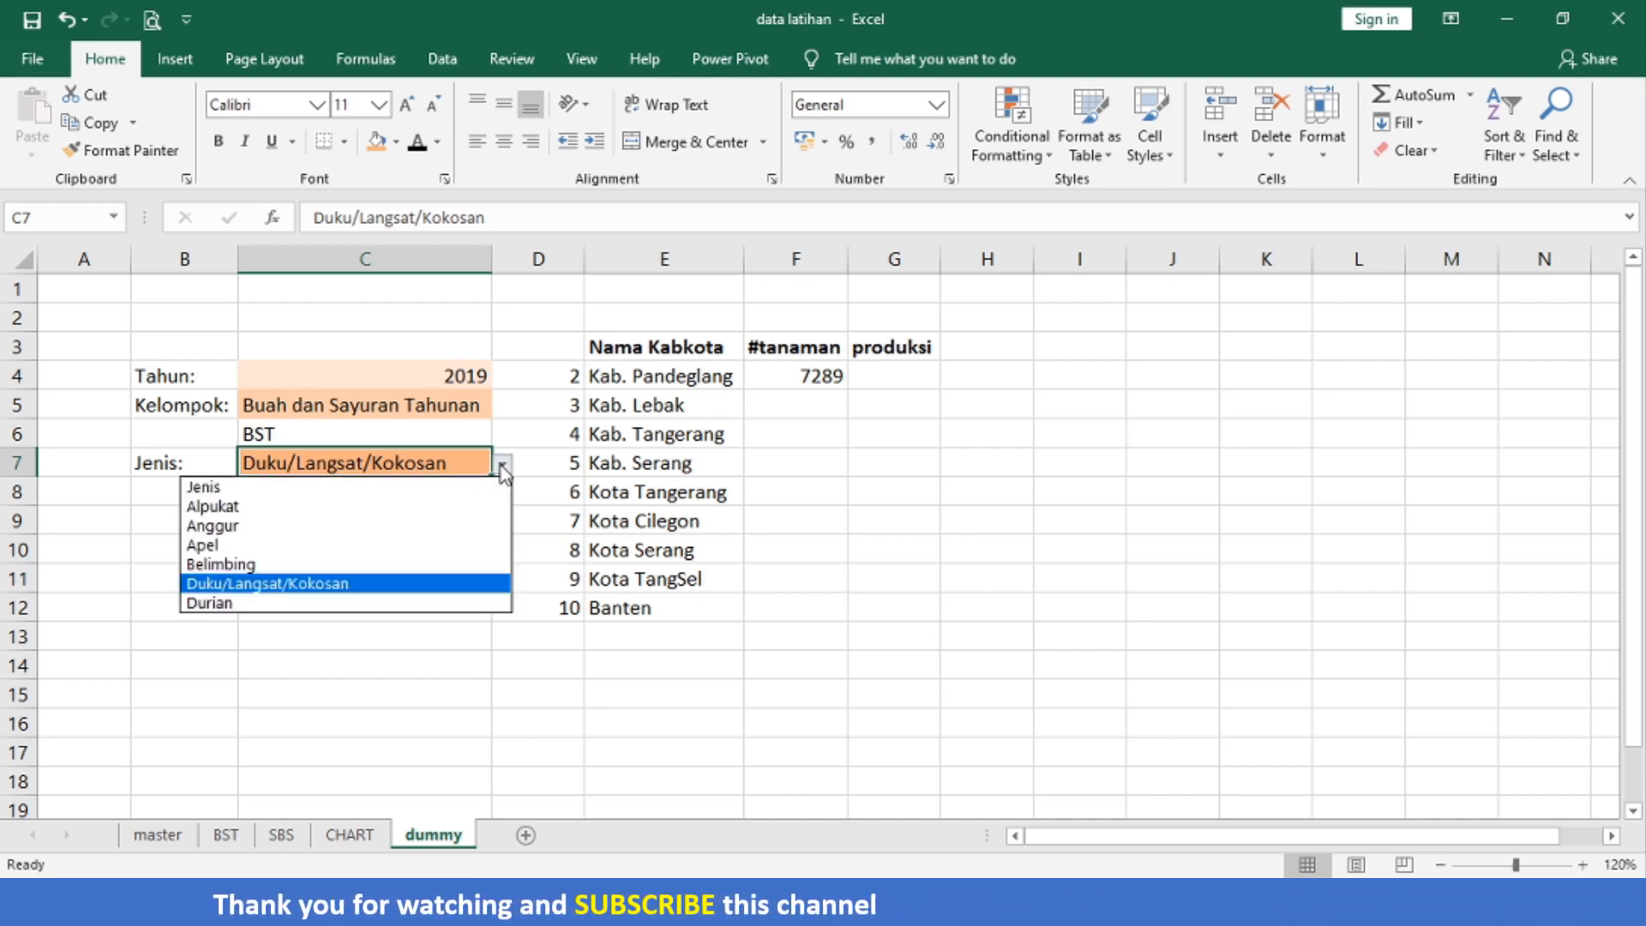
pyautogui.click(468, 507)
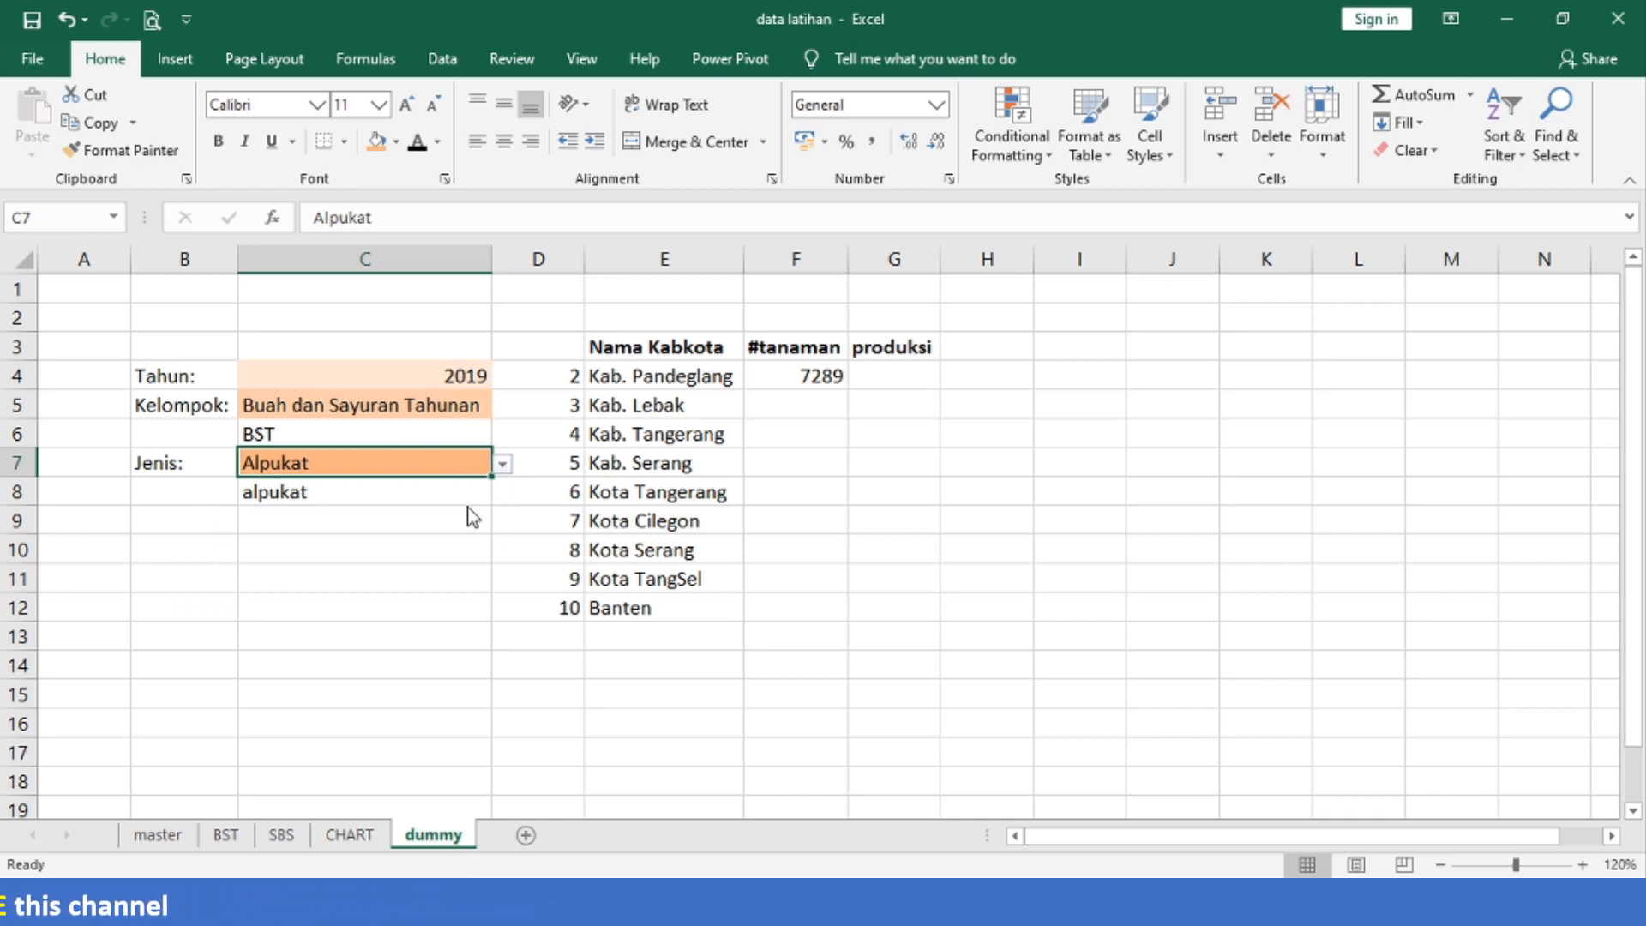
# - Label the table name result by entering Table Name>> in B8, in red, right-aligned text
pyautogui.click(440, 494)
pyautogui.press('Left')
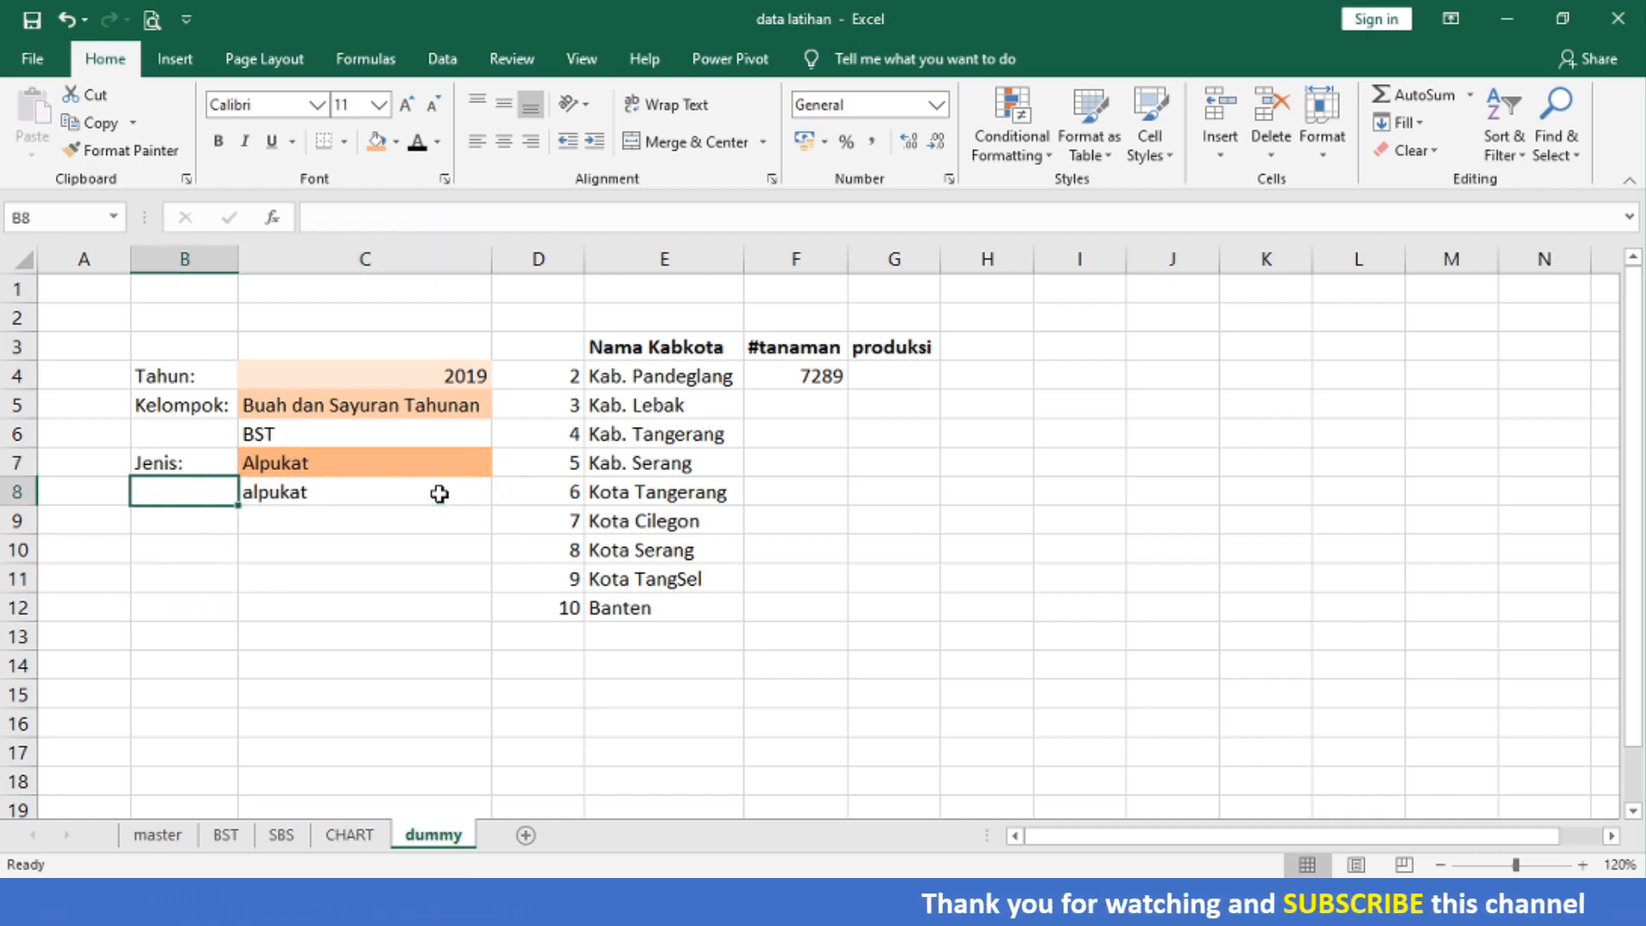
pyautogui.write('Table B')
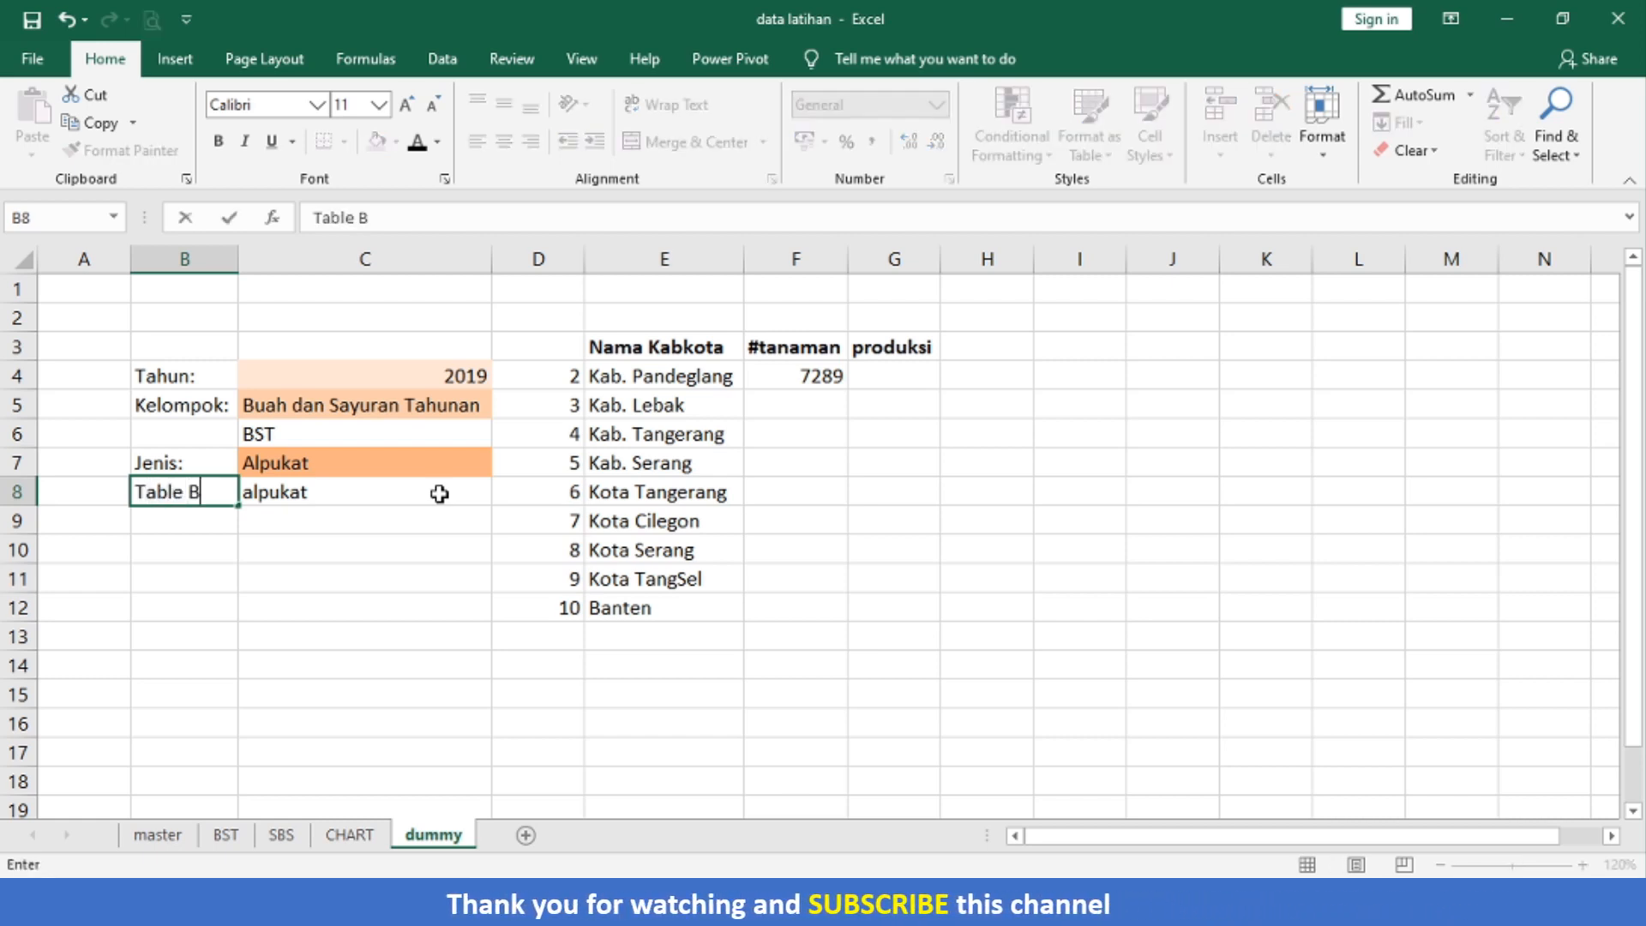
pyautogui.press('BackSpace')
pyautogui.write('Name>>')
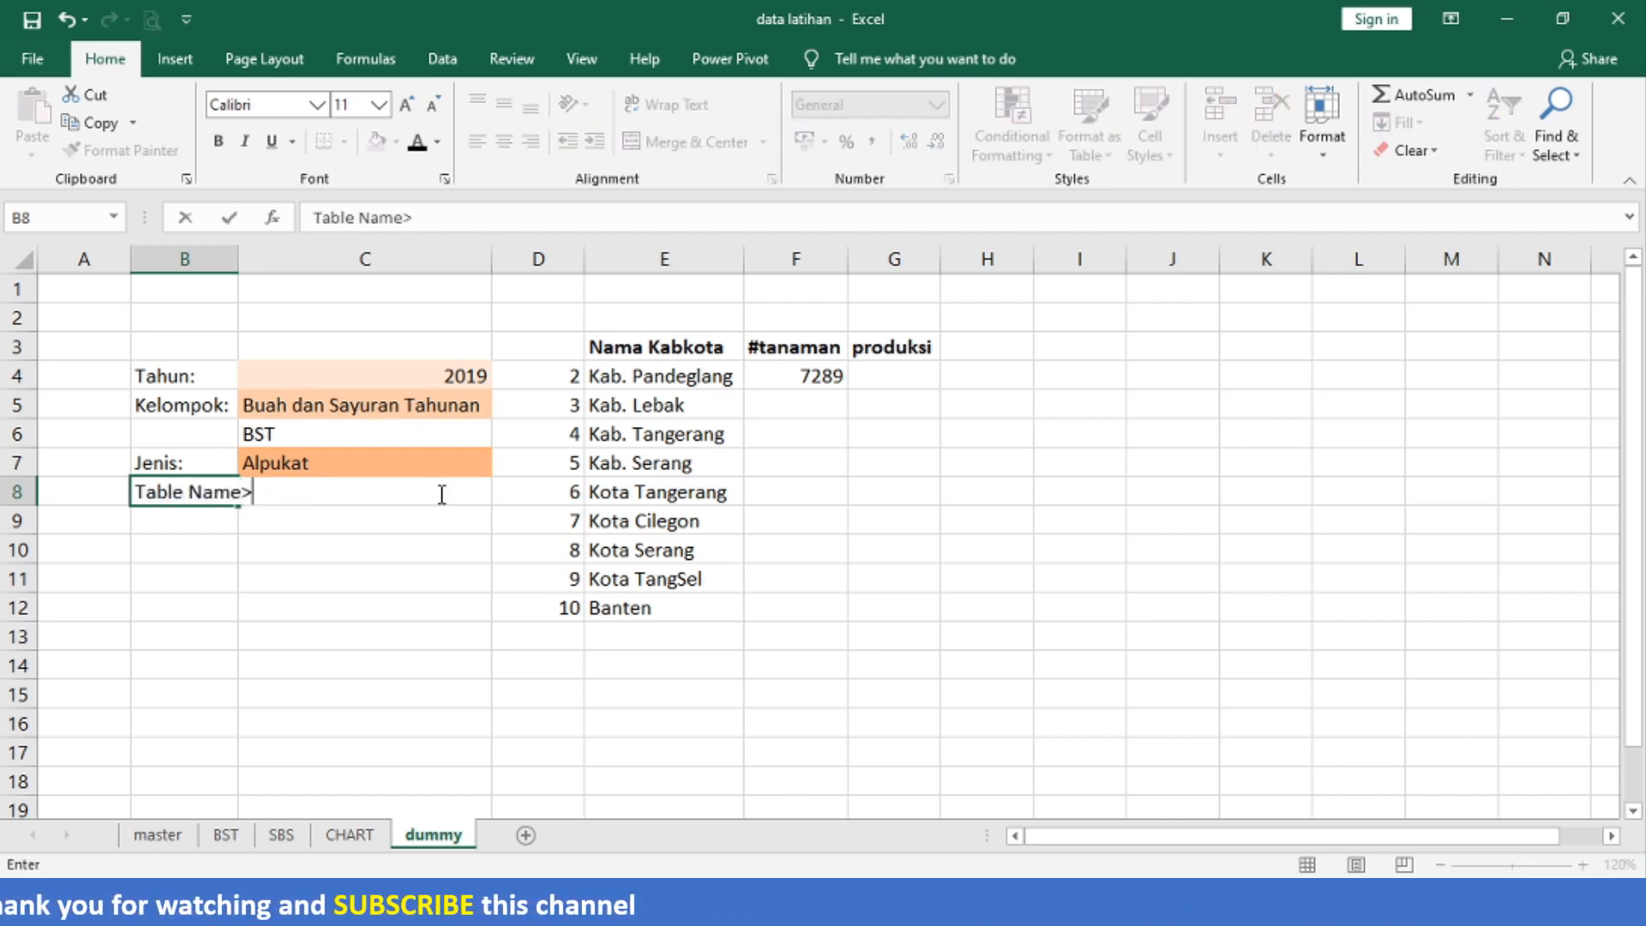
pyautogui.press('Return')
pyautogui.press('Up')
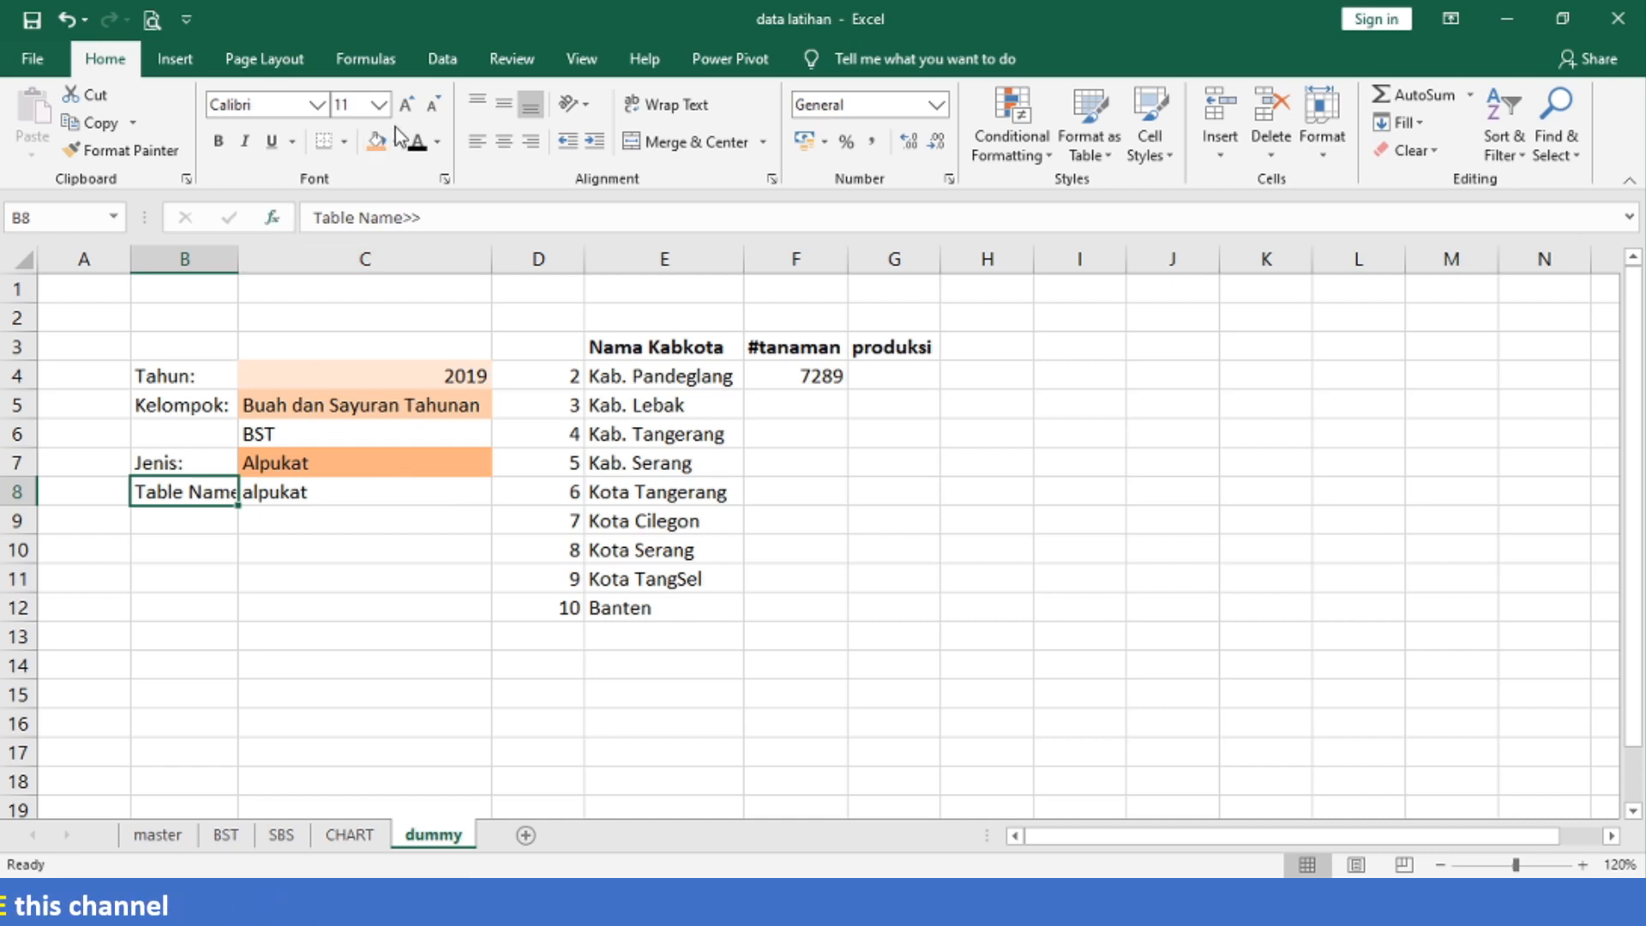
pyautogui.click(438, 142)
pyautogui.click(438, 360)
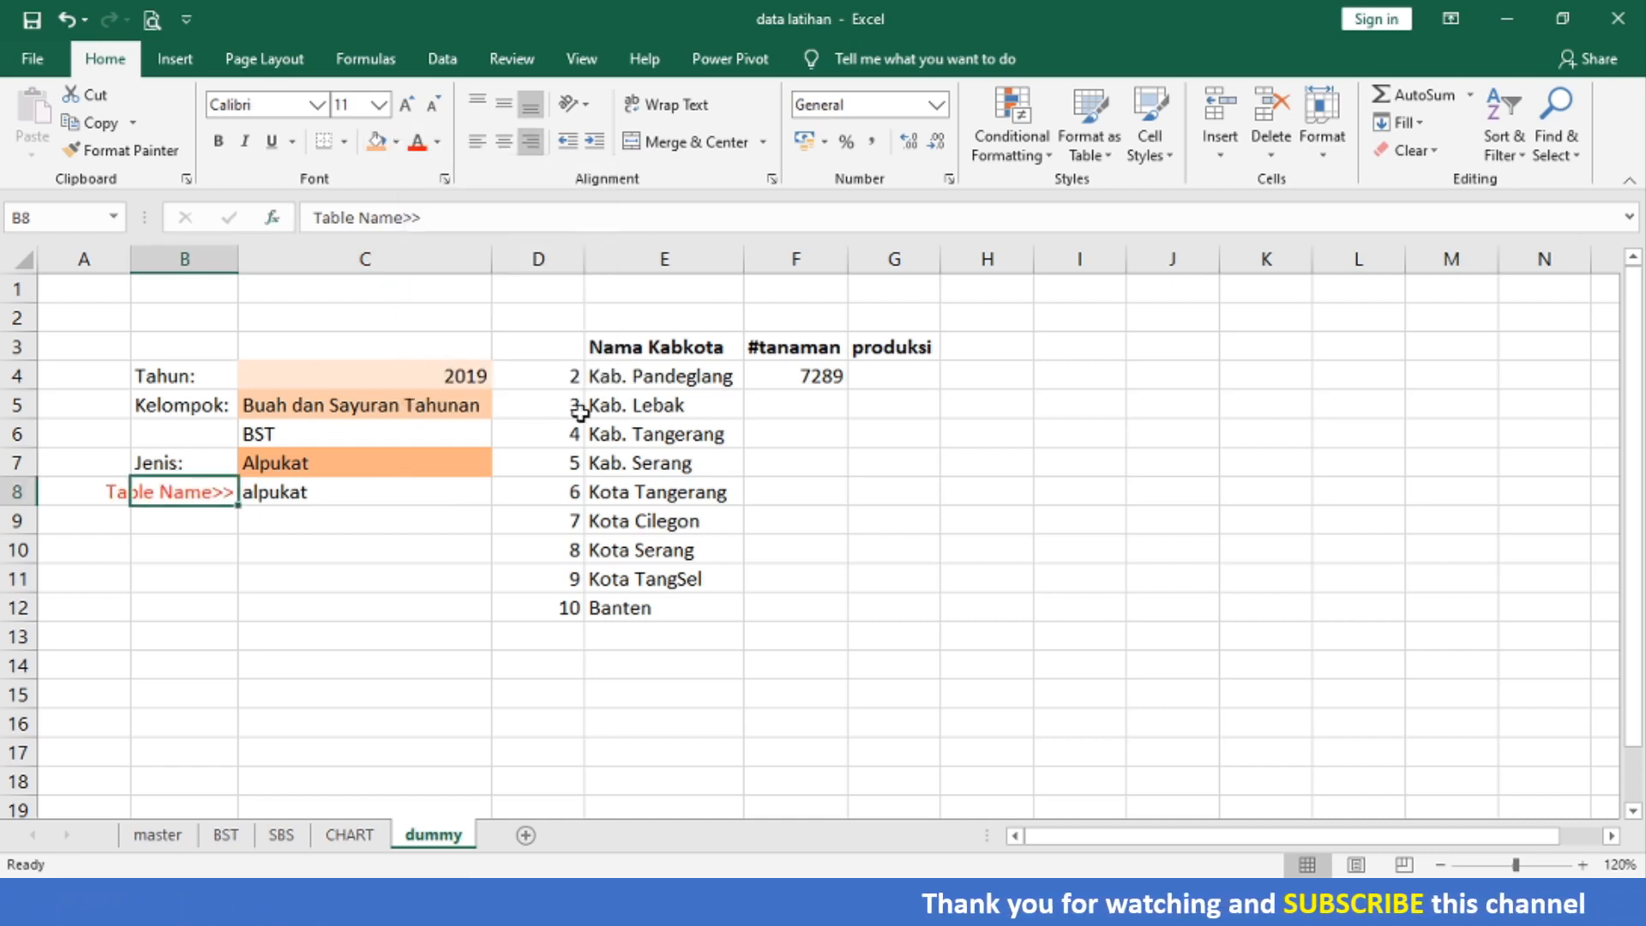
# - In the VLOOKUP formula in F4, replace the fixed table range BST!B2:T8 with INDIRECT(C8)
pyautogui.click(797, 378)
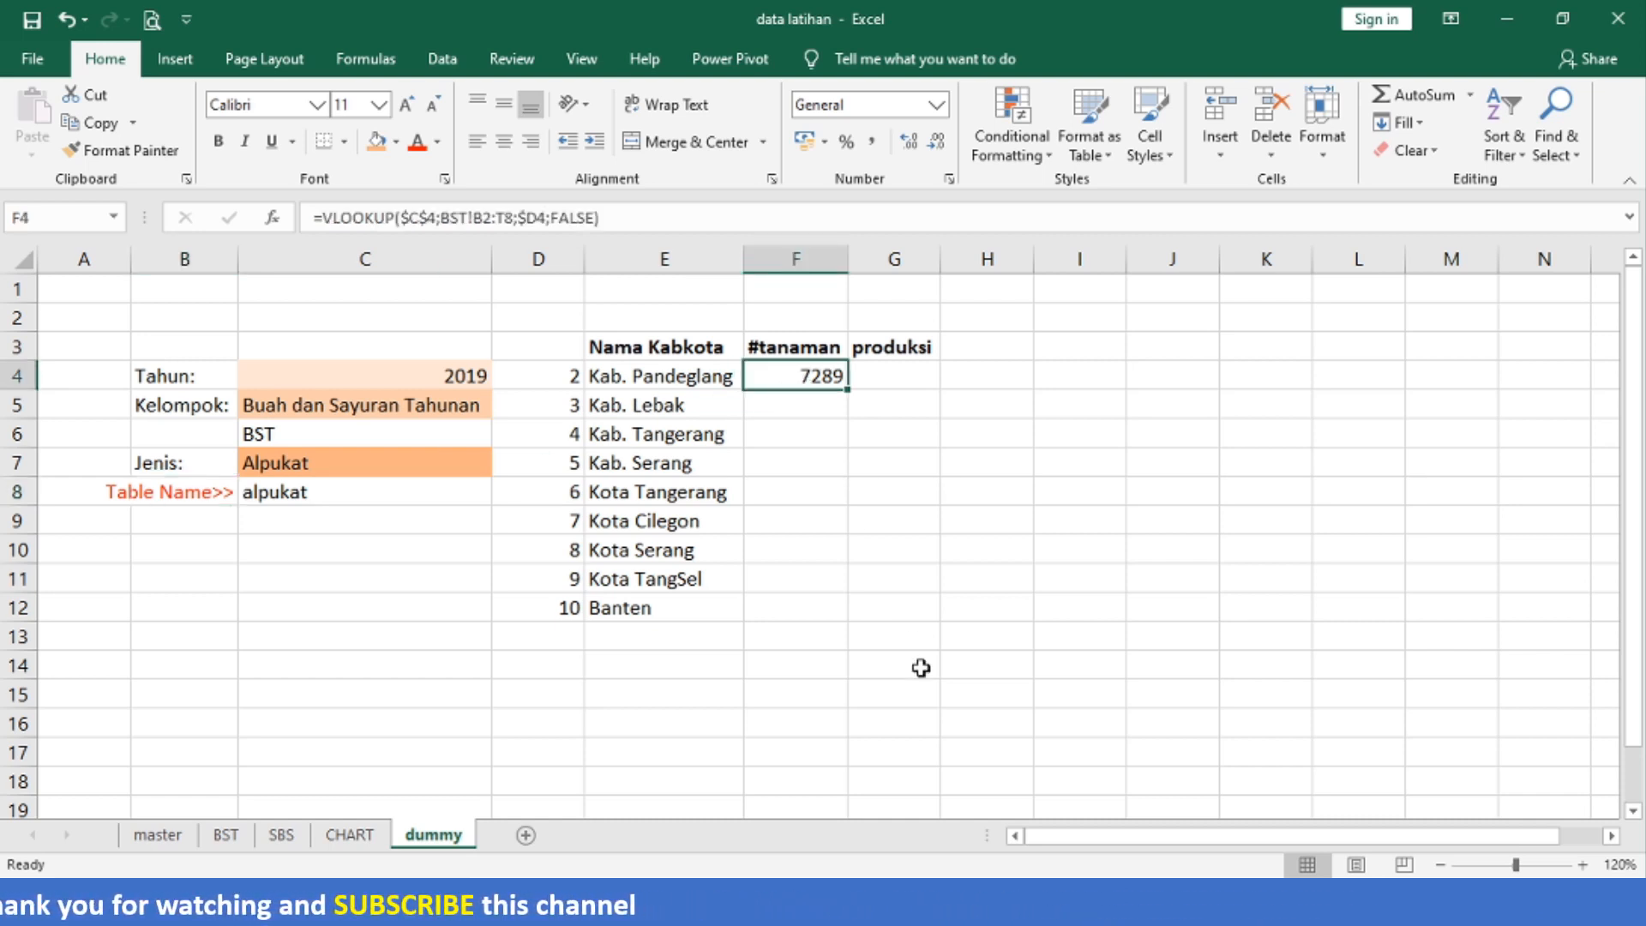
pyautogui.press('F2')
pyautogui.press('Left')
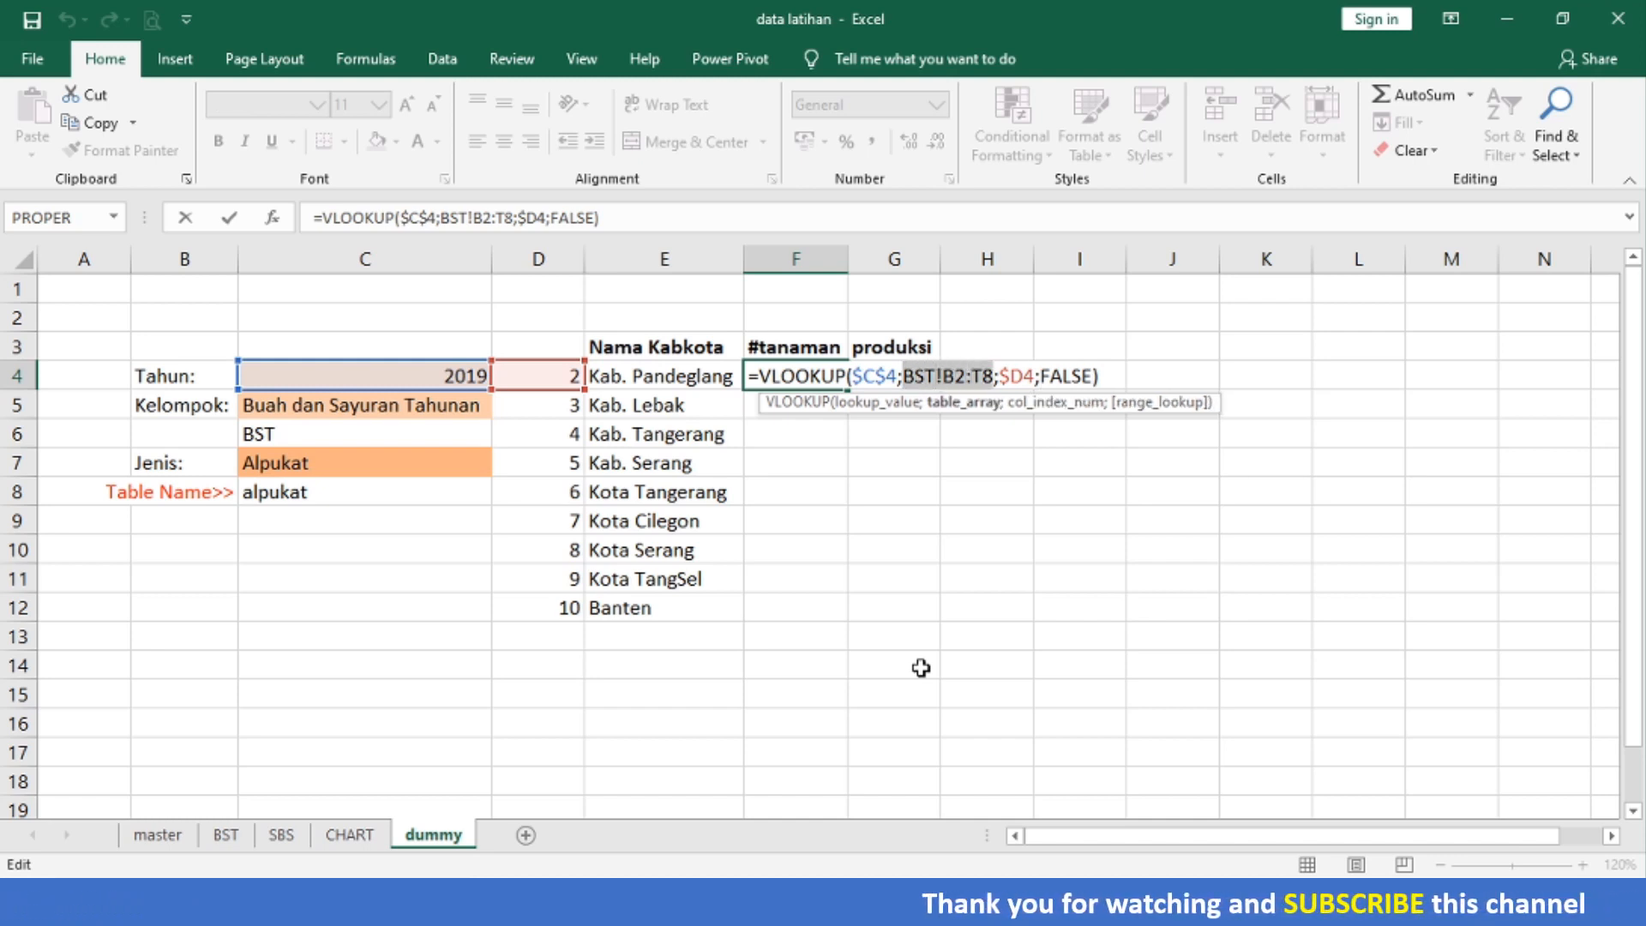
pyautogui.write('indi')
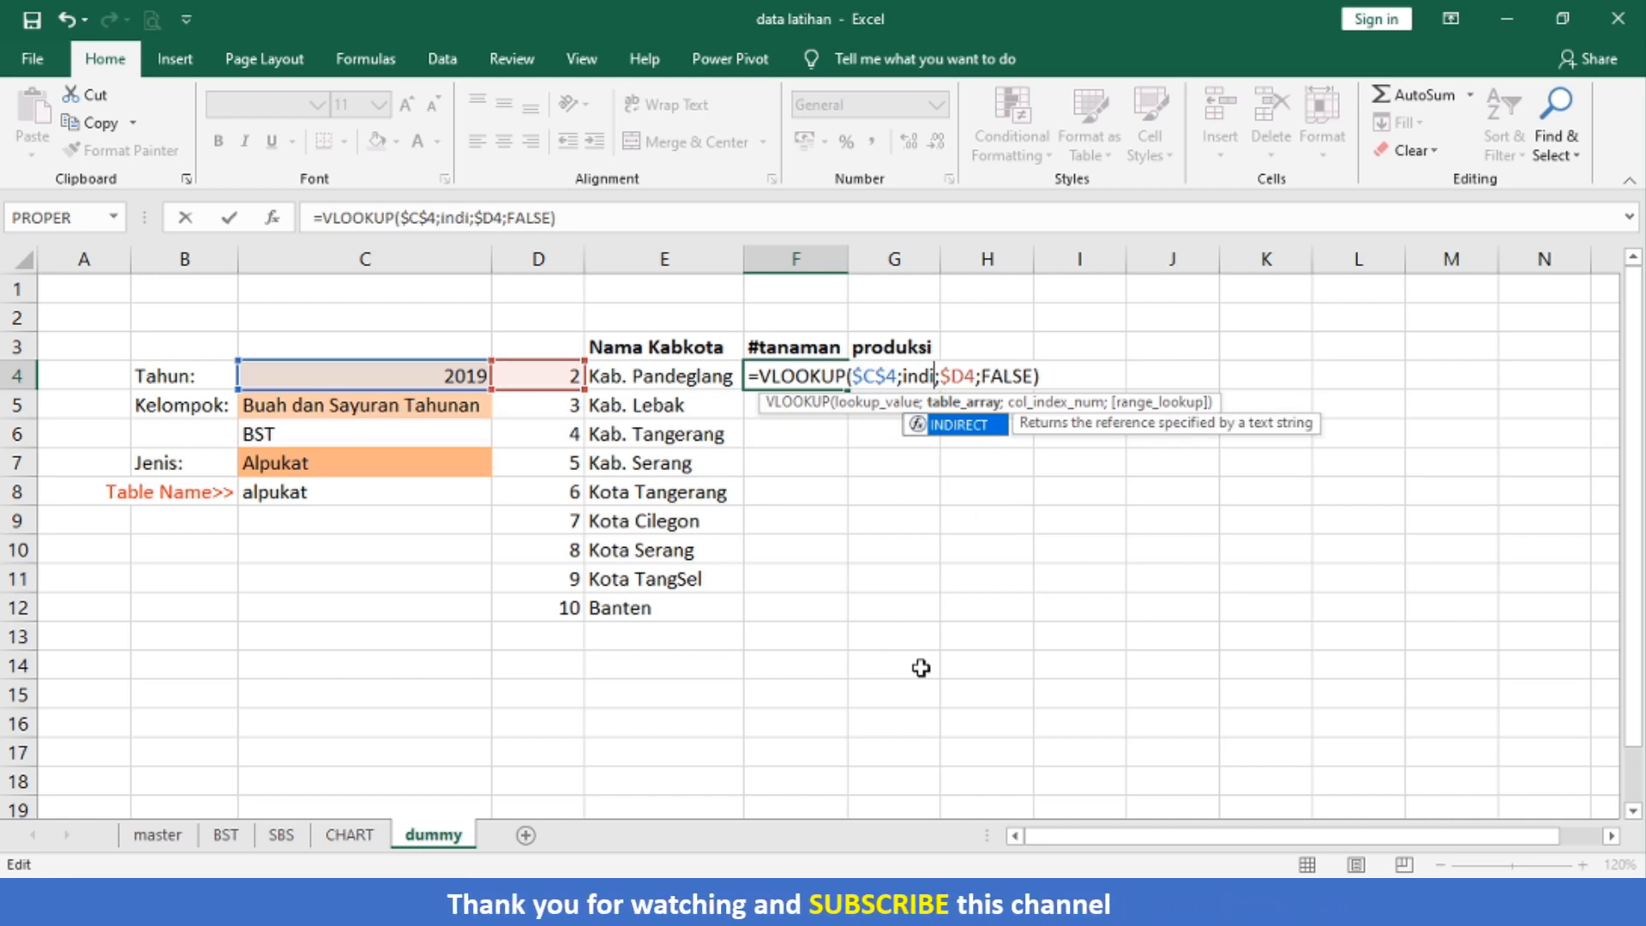
pyautogui.write('rect(')
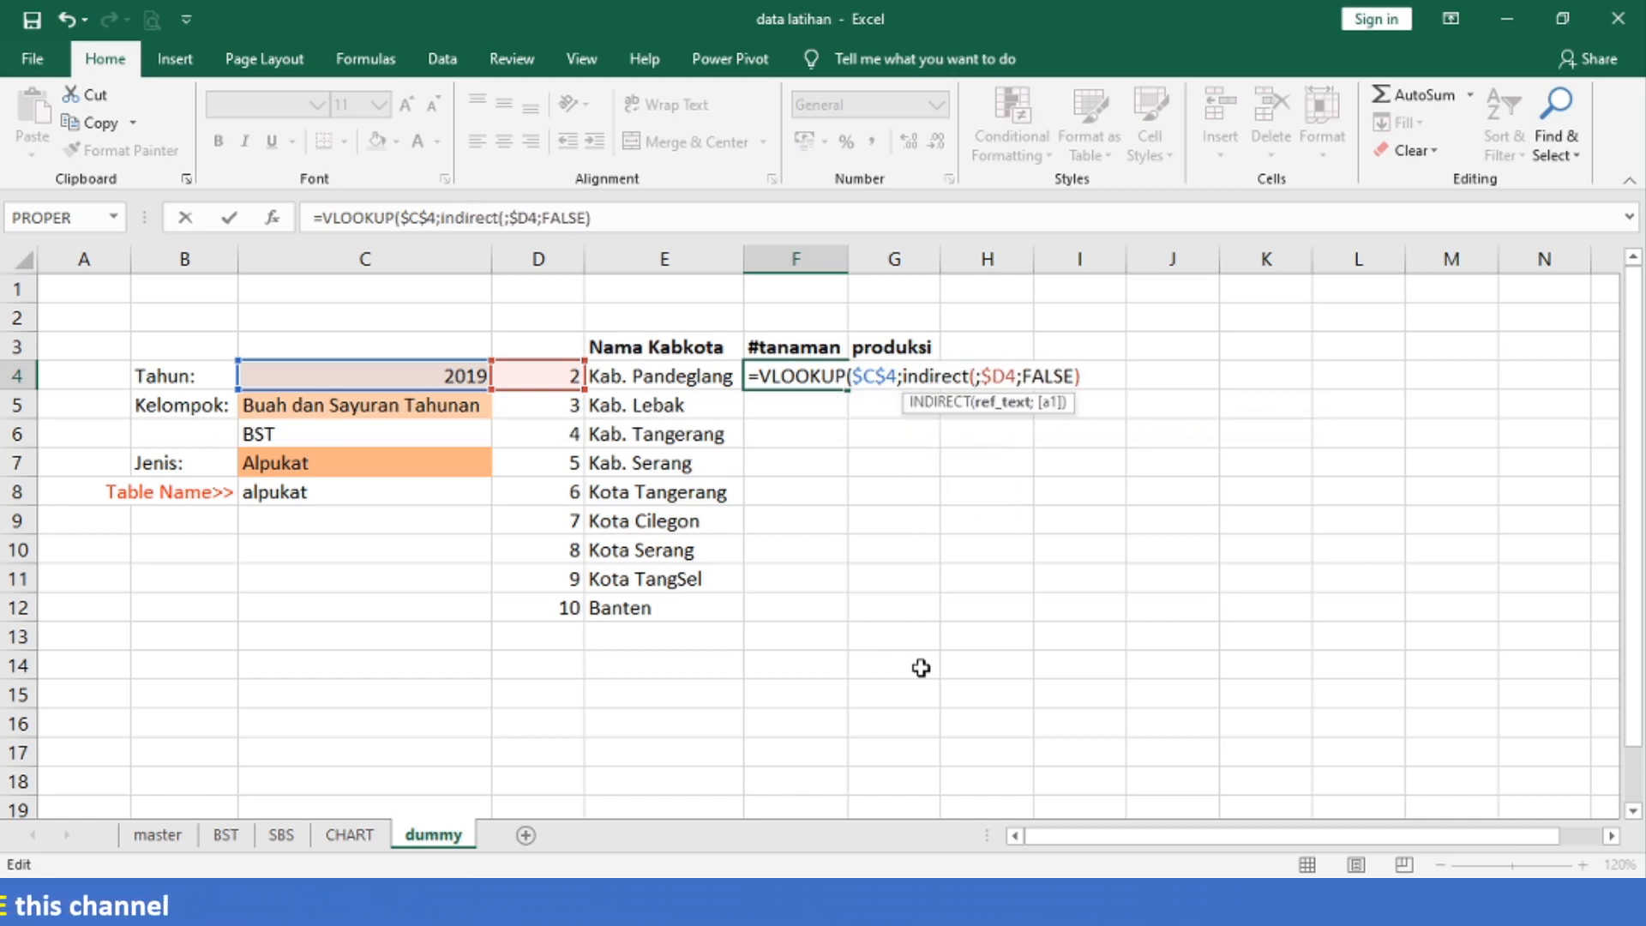
pyautogui.click(315, 491)
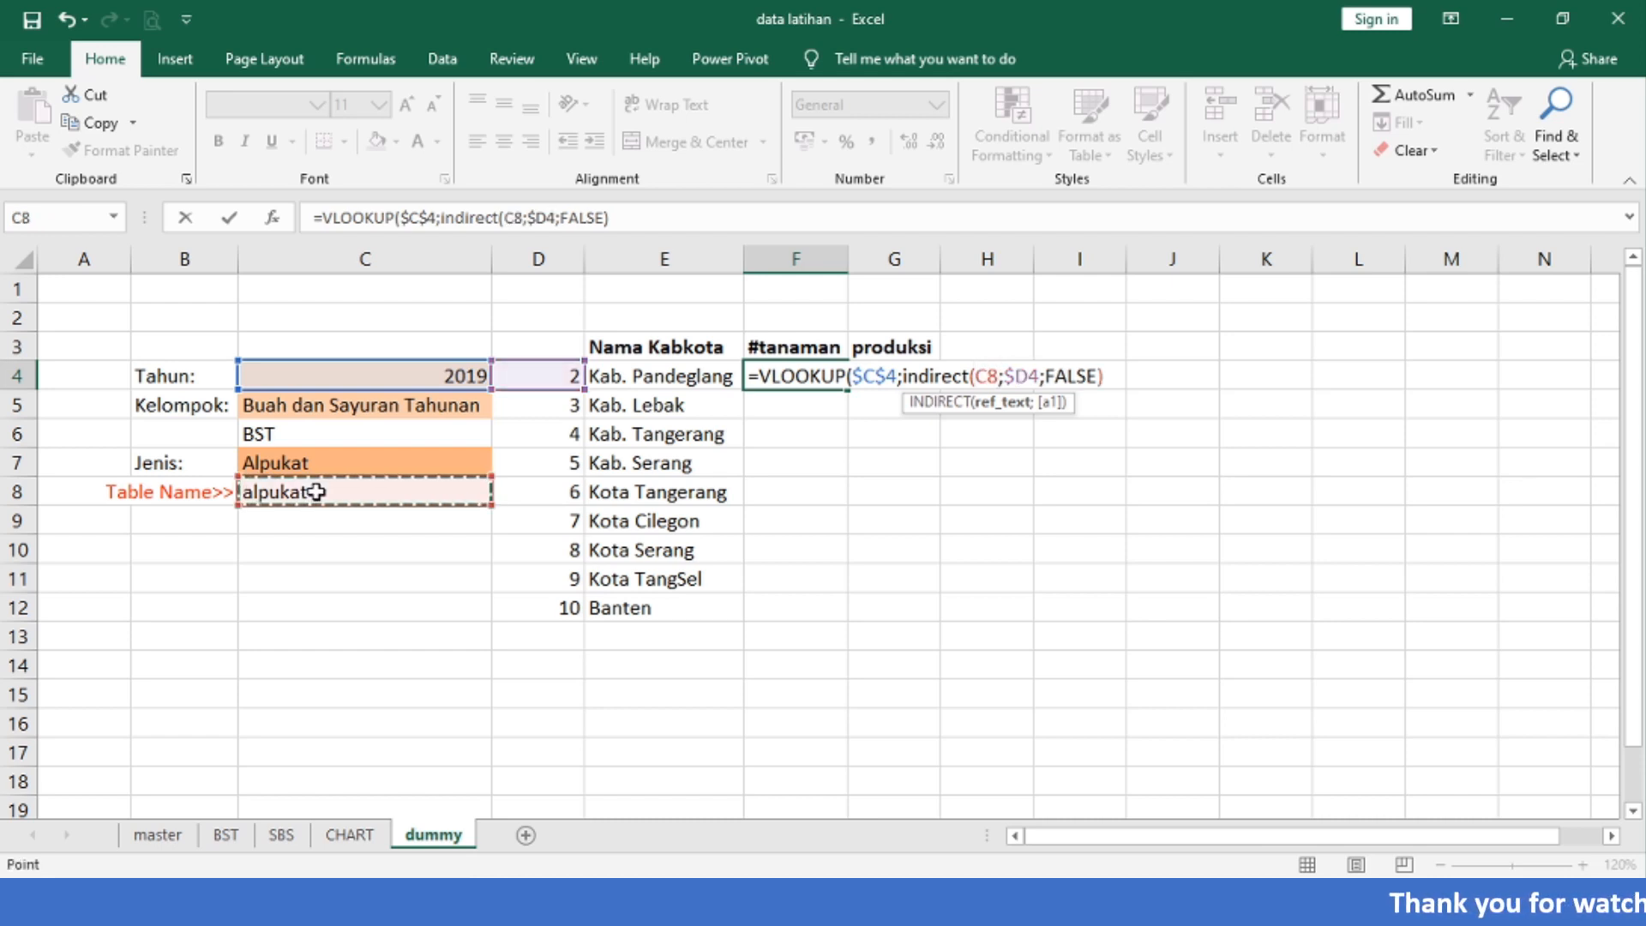
pyautogui.write(')')
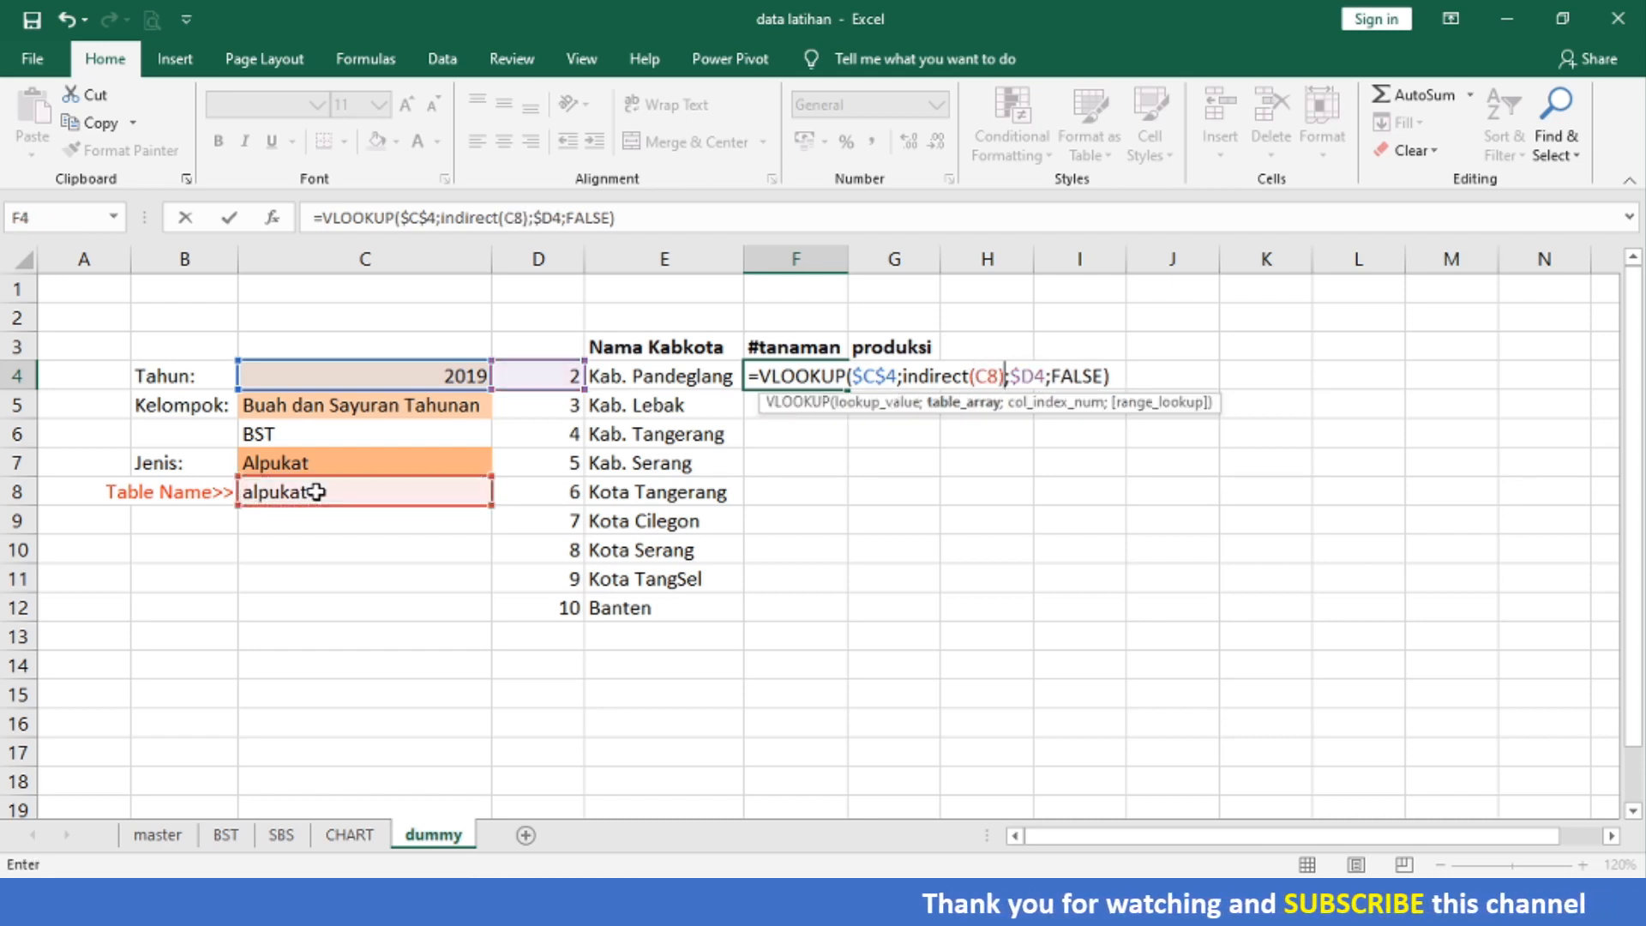
pyautogui.press('Return')
pyautogui.press('Up')
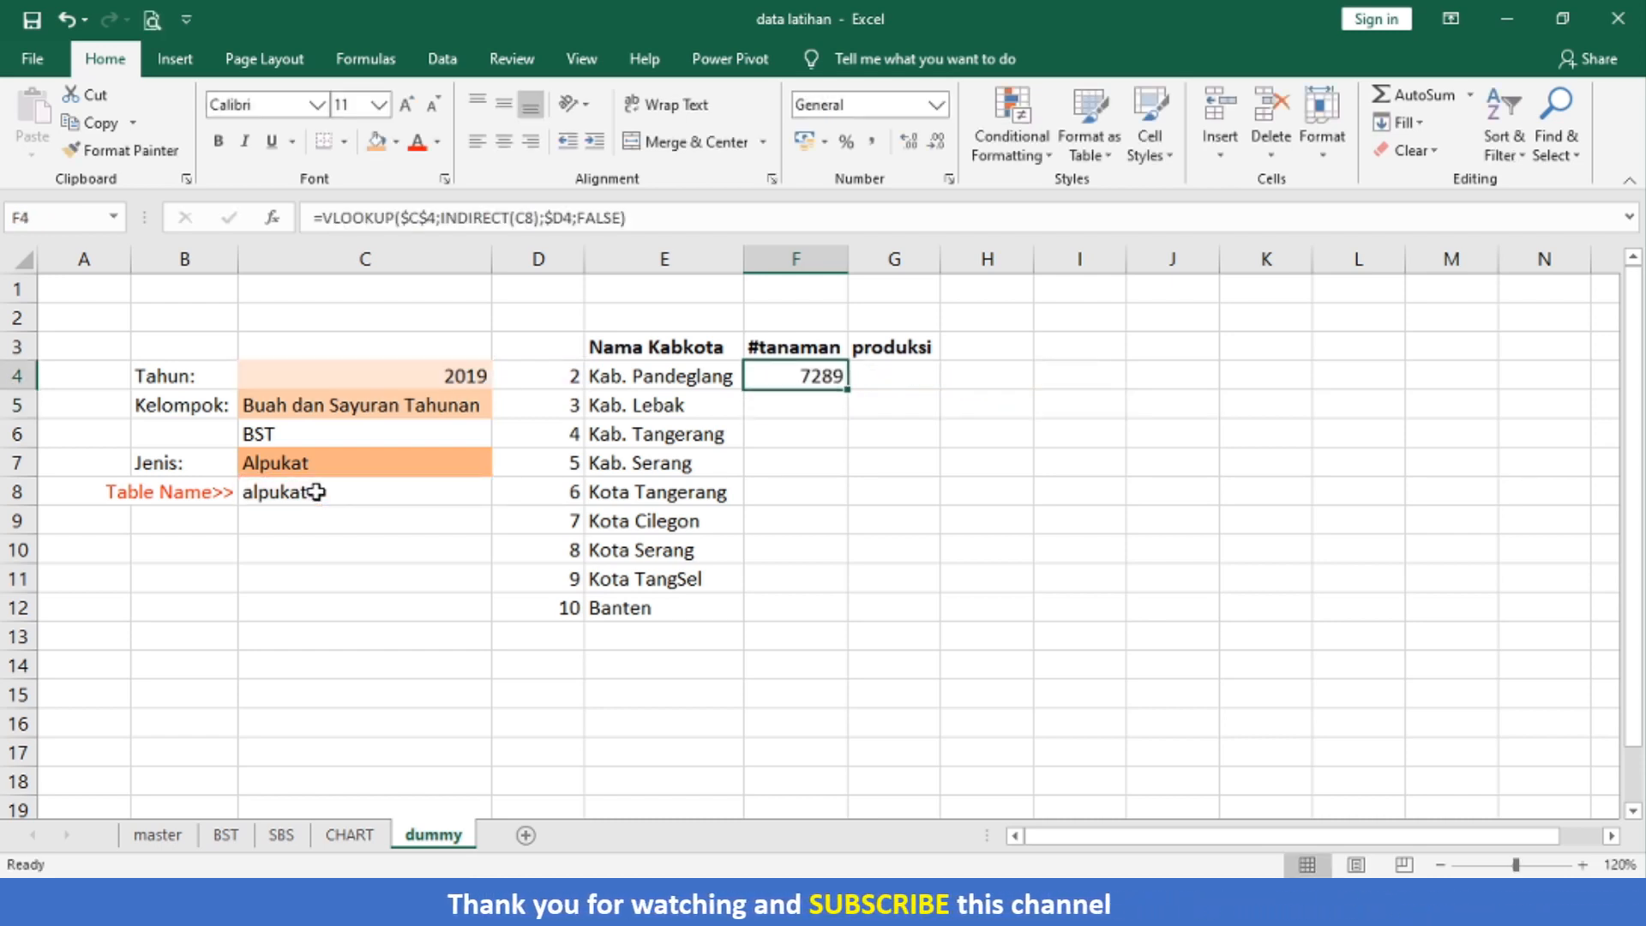
pyautogui.hotkey('shift', 'Right')
pyautogui.hotkey('shift', 'Down')
pyautogui.hotkey('shift', 'Down')
pyautogui.hotkey('shift', 'Down')
pyautogui.hotkey('shift', 'Down')
pyautogui.hotkey('shift', 'Down')
pyautogui.hotkey('shift', 'Down')
pyautogui.hotkey('shift', 'Down')
pyautogui.hotkey('shift', 'Down')
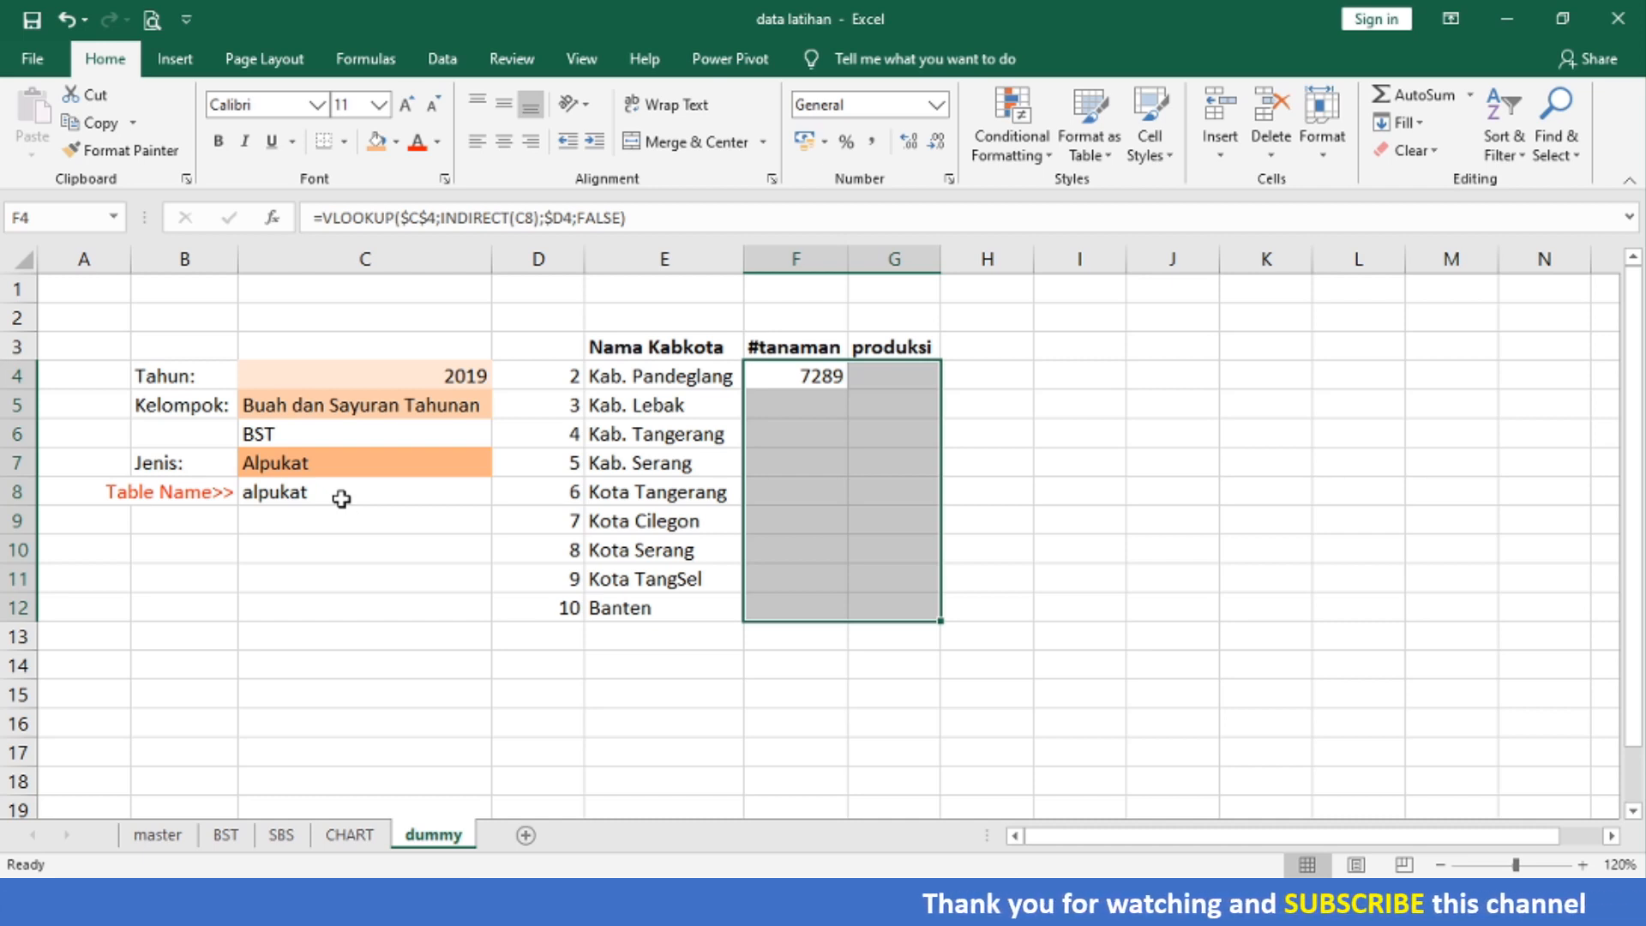
pyautogui.click(833, 377)
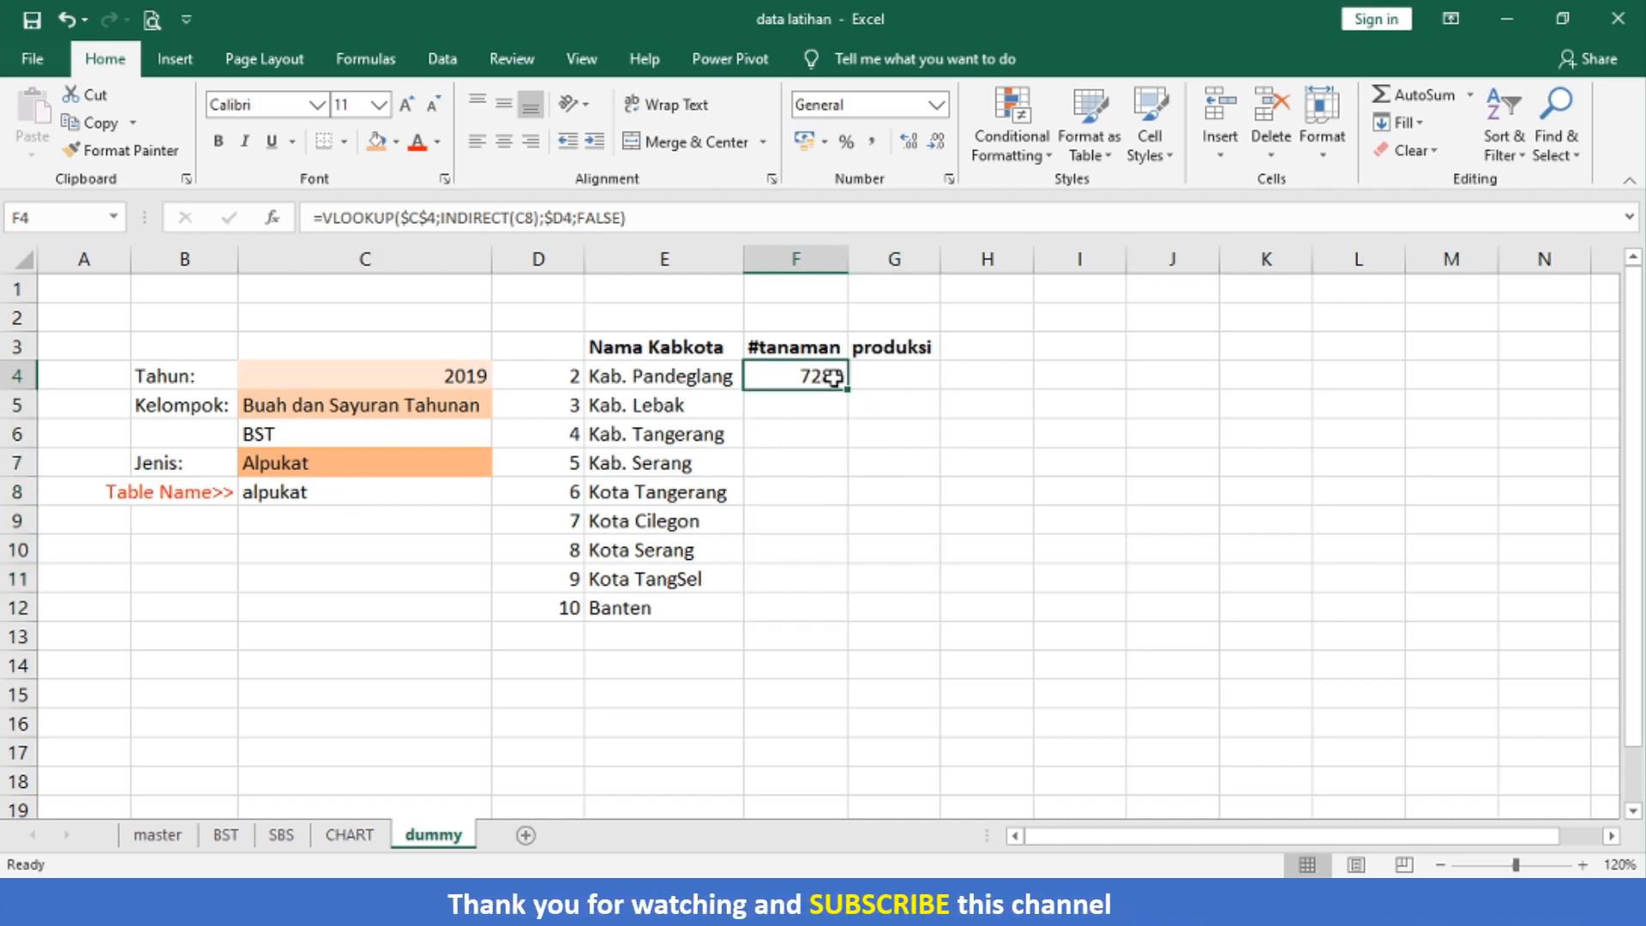
# - In the VLOOKUP formula in F4, make the INDIRECT reference to C8 absolute as $C$8
pyautogui.doubleClick(833, 377)
pyautogui.press('Left')
pyautogui.press('Left')
pyautogui.press('Left')
pyautogui.press('Left')
pyautogui.press('Left')
pyautogui.press('Left')
pyautogui.press('Left')
pyautogui.press('Left')
pyautogui.press('Left')
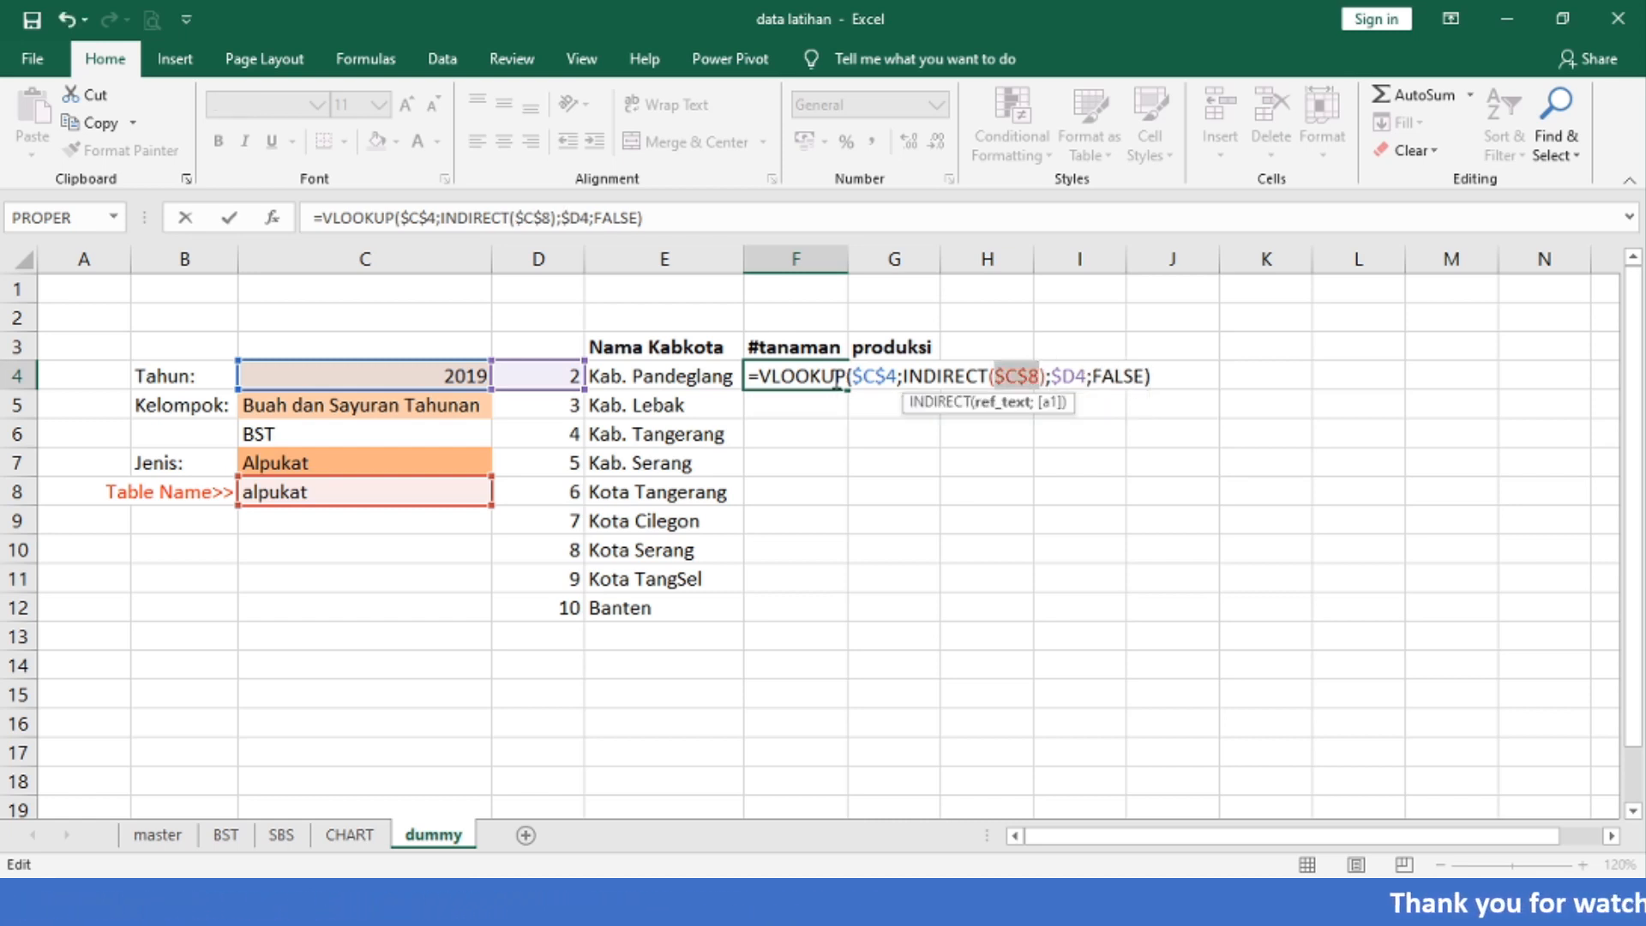
pyautogui.press('Return')
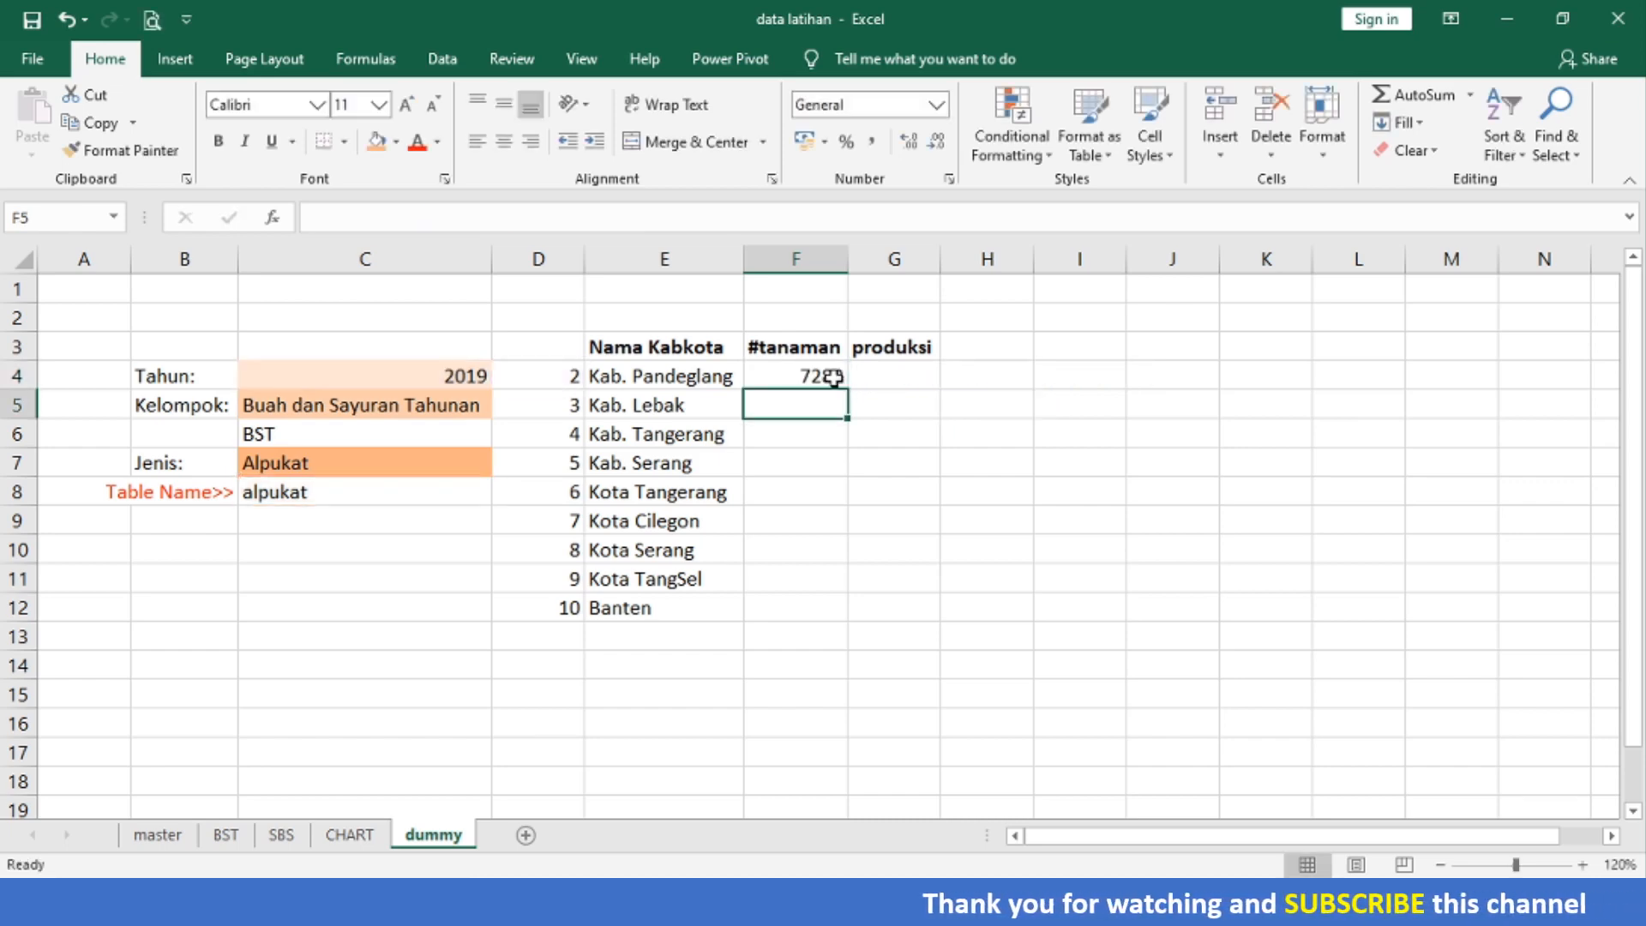
# - Enter the example production column indexes 11 and 12 in H4 and H5
pyautogui.click(836, 377)
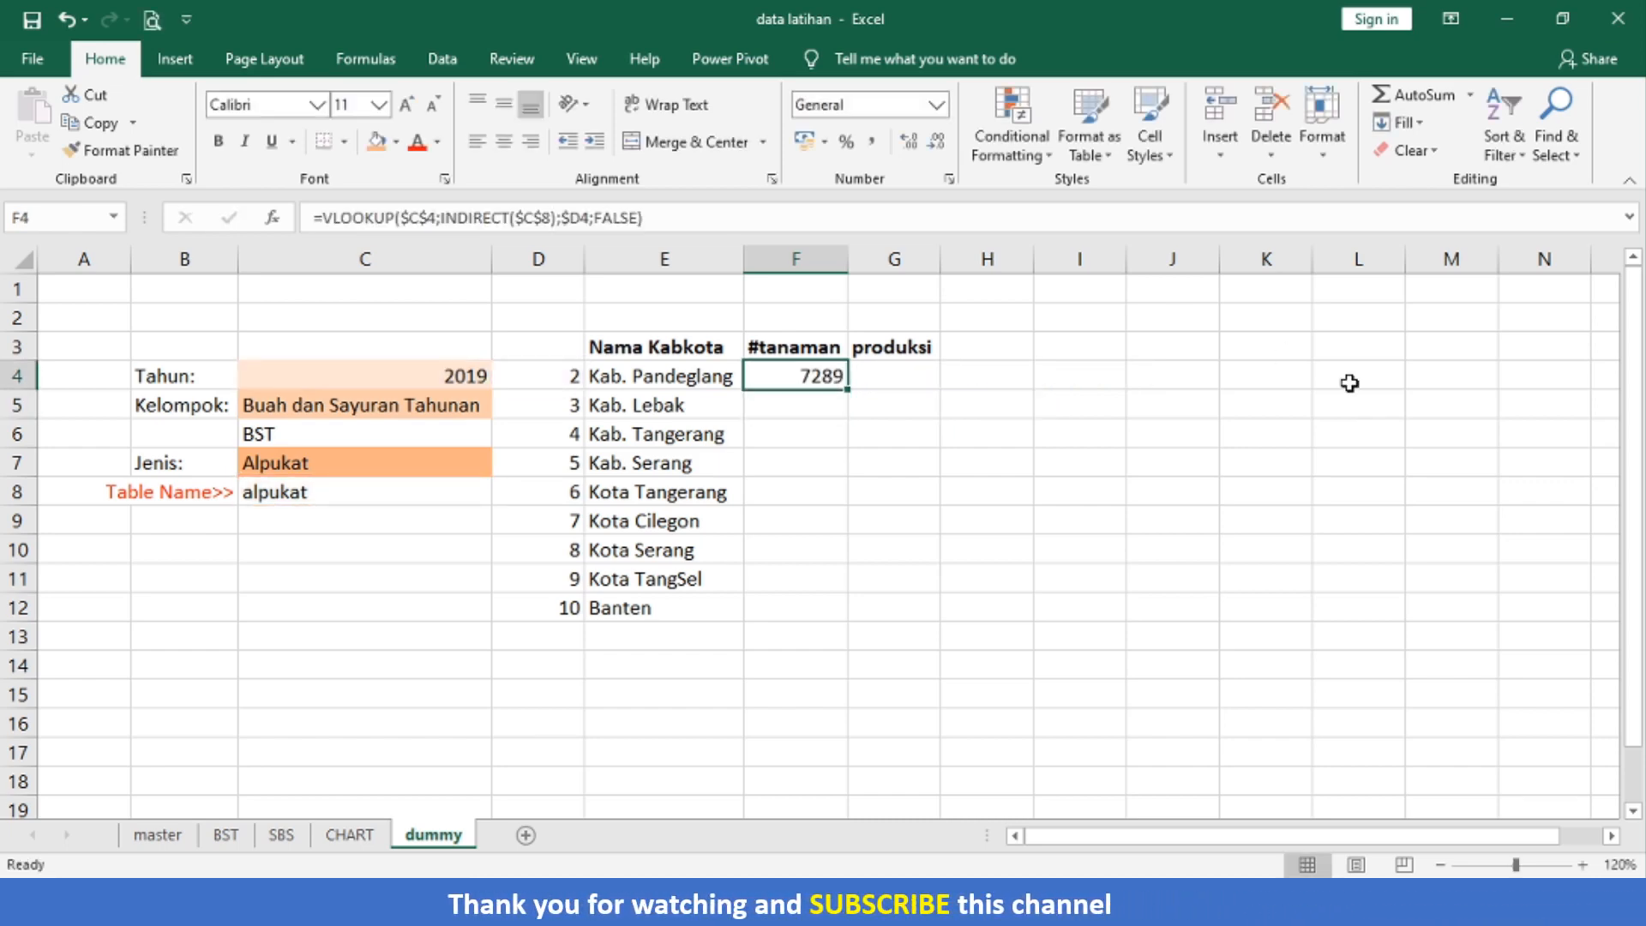
pyautogui.press('Right')
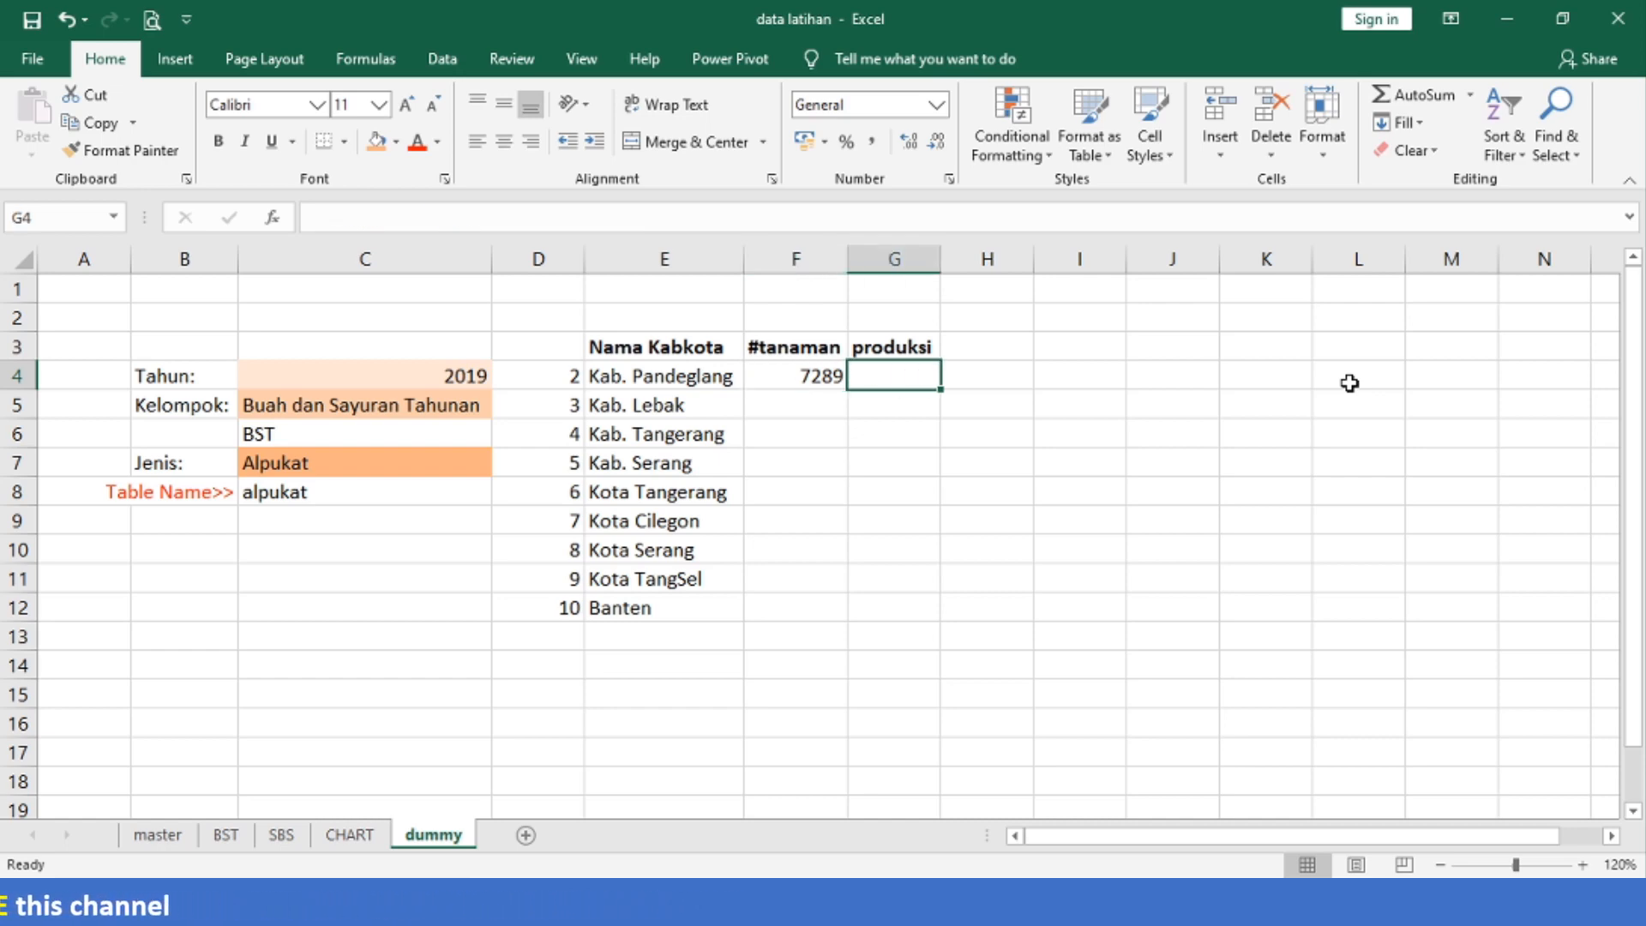
pyautogui.press('Right')
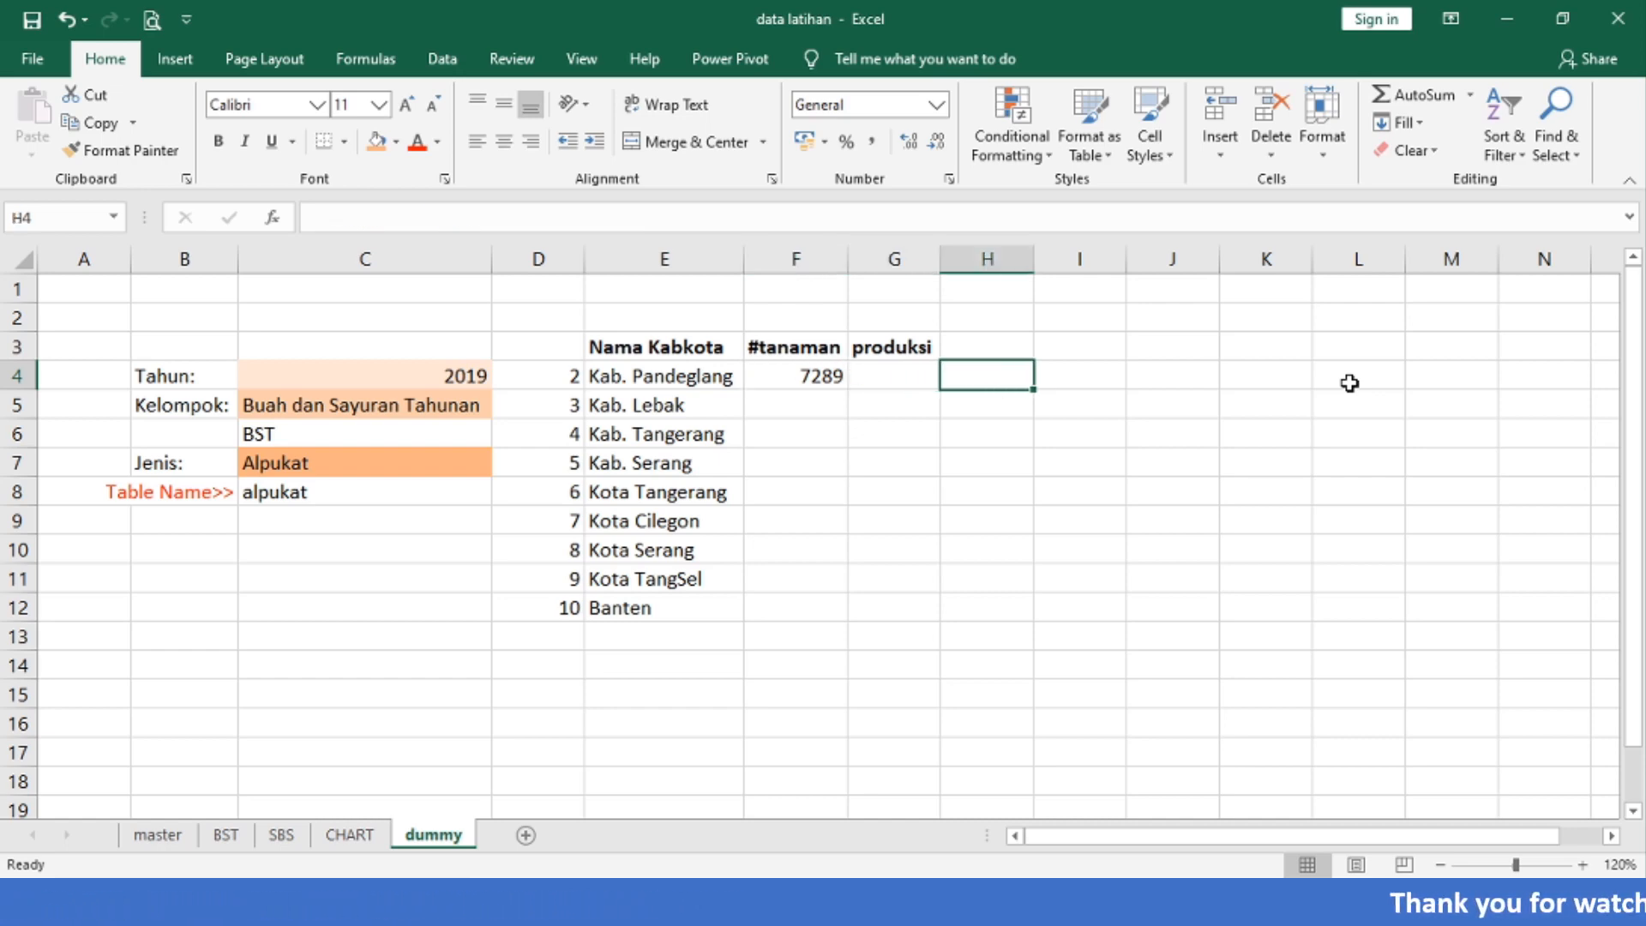
pyautogui.write('11')
pyautogui.press('Return')
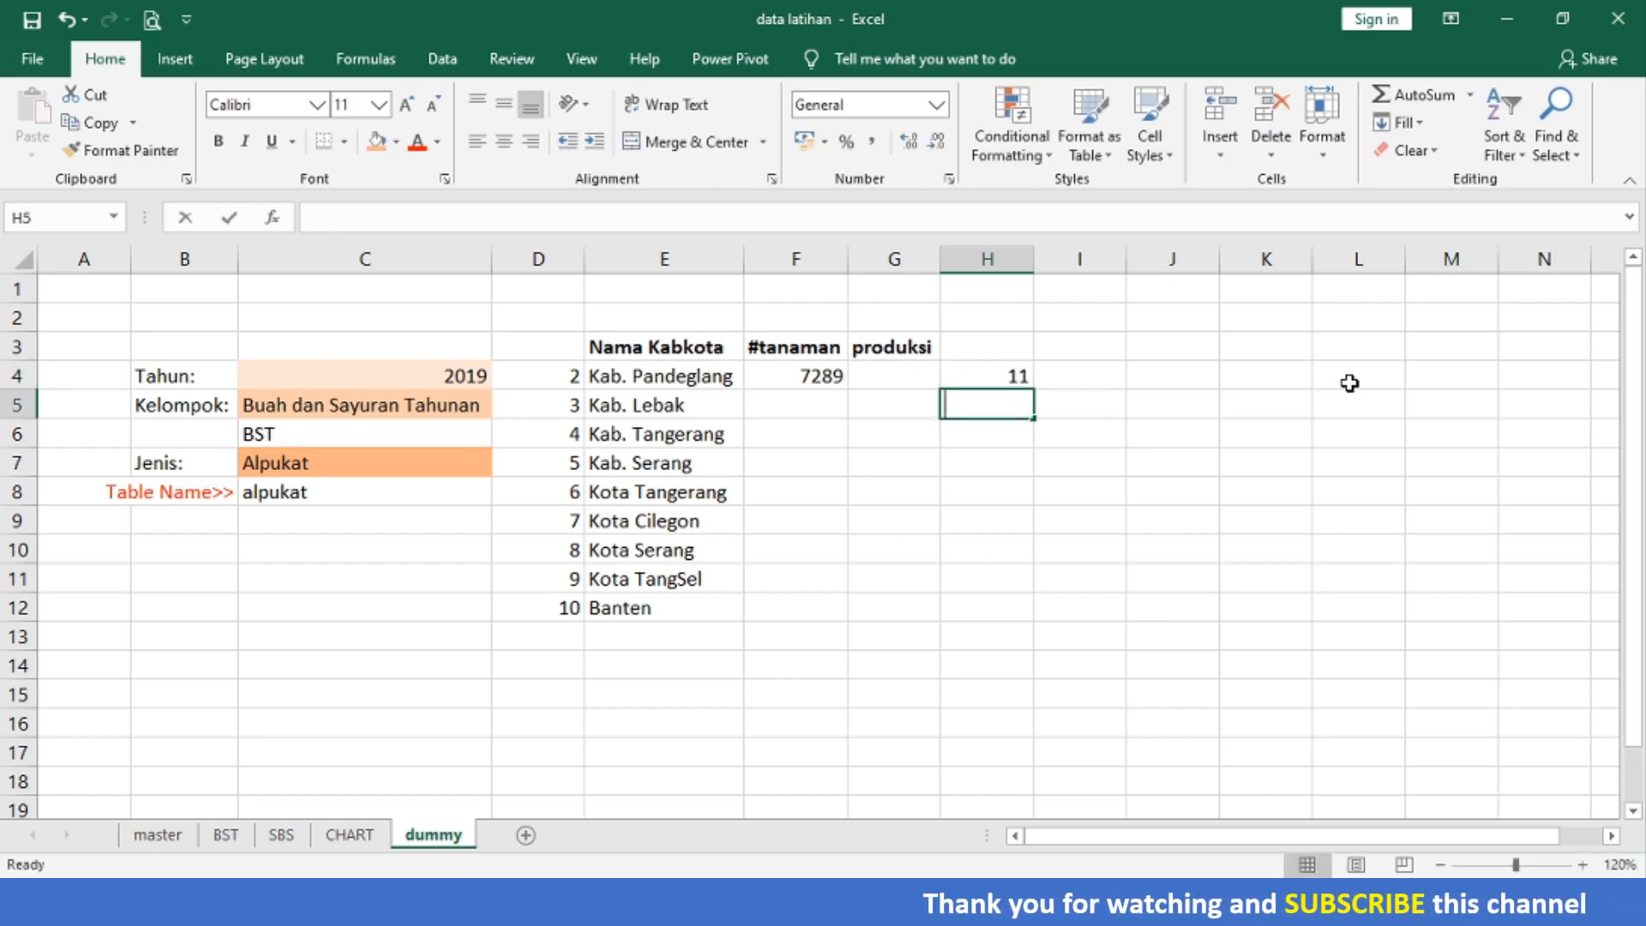
pyautogui.write('12')
pyautogui.press('Return')
pyautogui.press('Up')
pyautogui.press('Up')
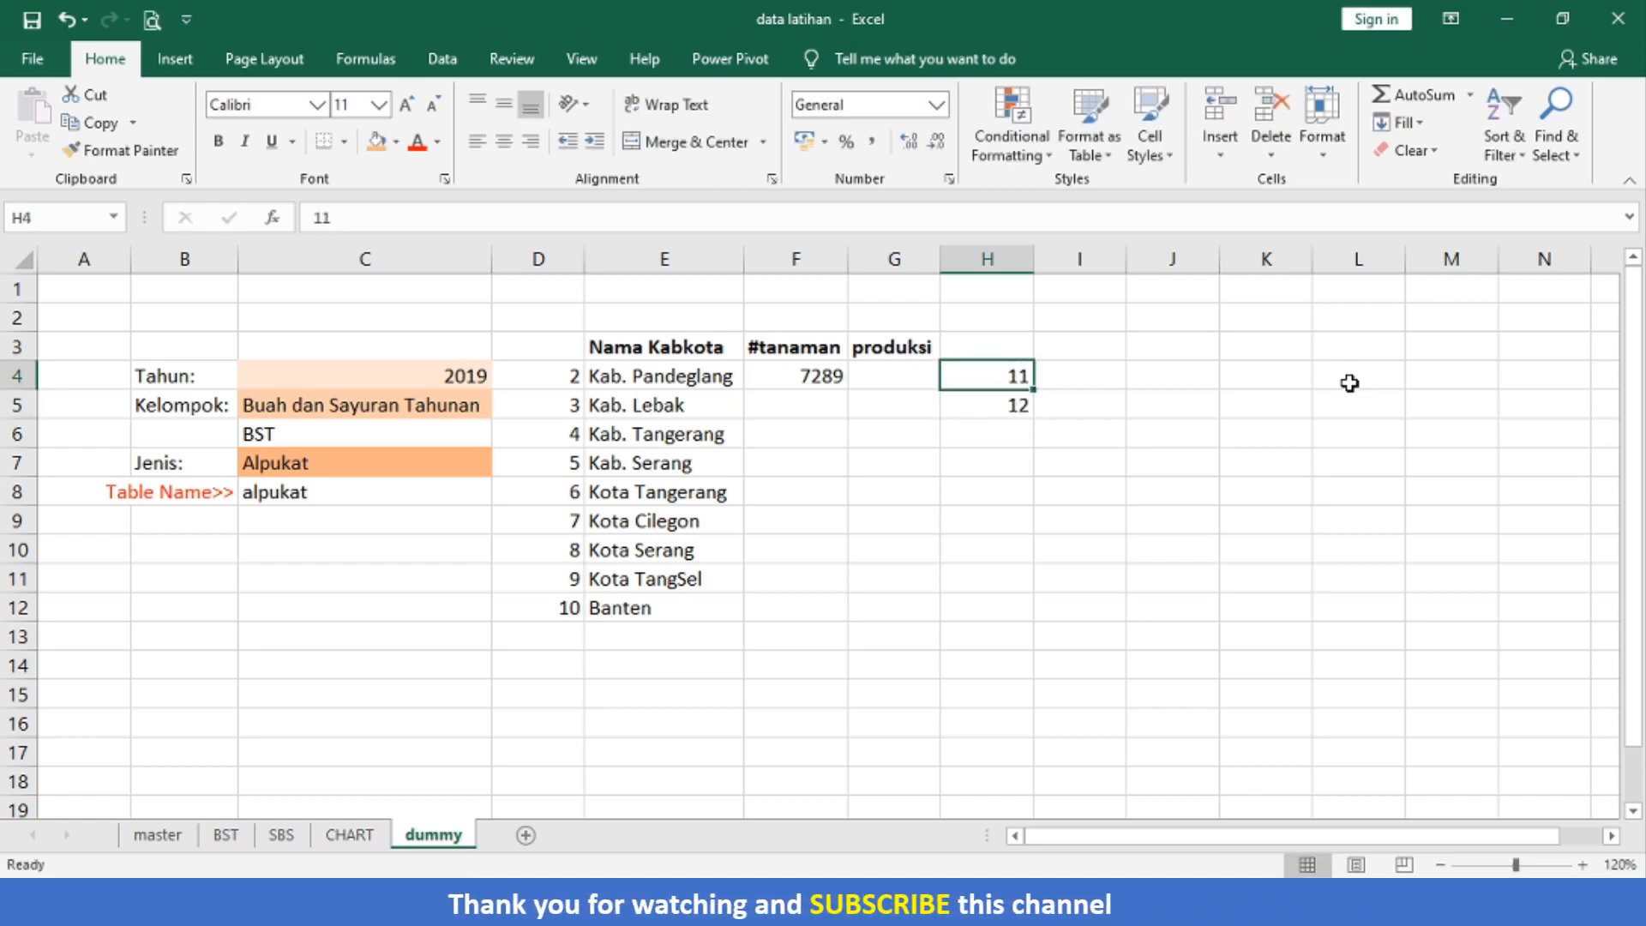
# - Enter the text notes =2+9 in I4 and =3+9 in I5, accepting the suggested fill down to I12
pyautogui.press('Right')
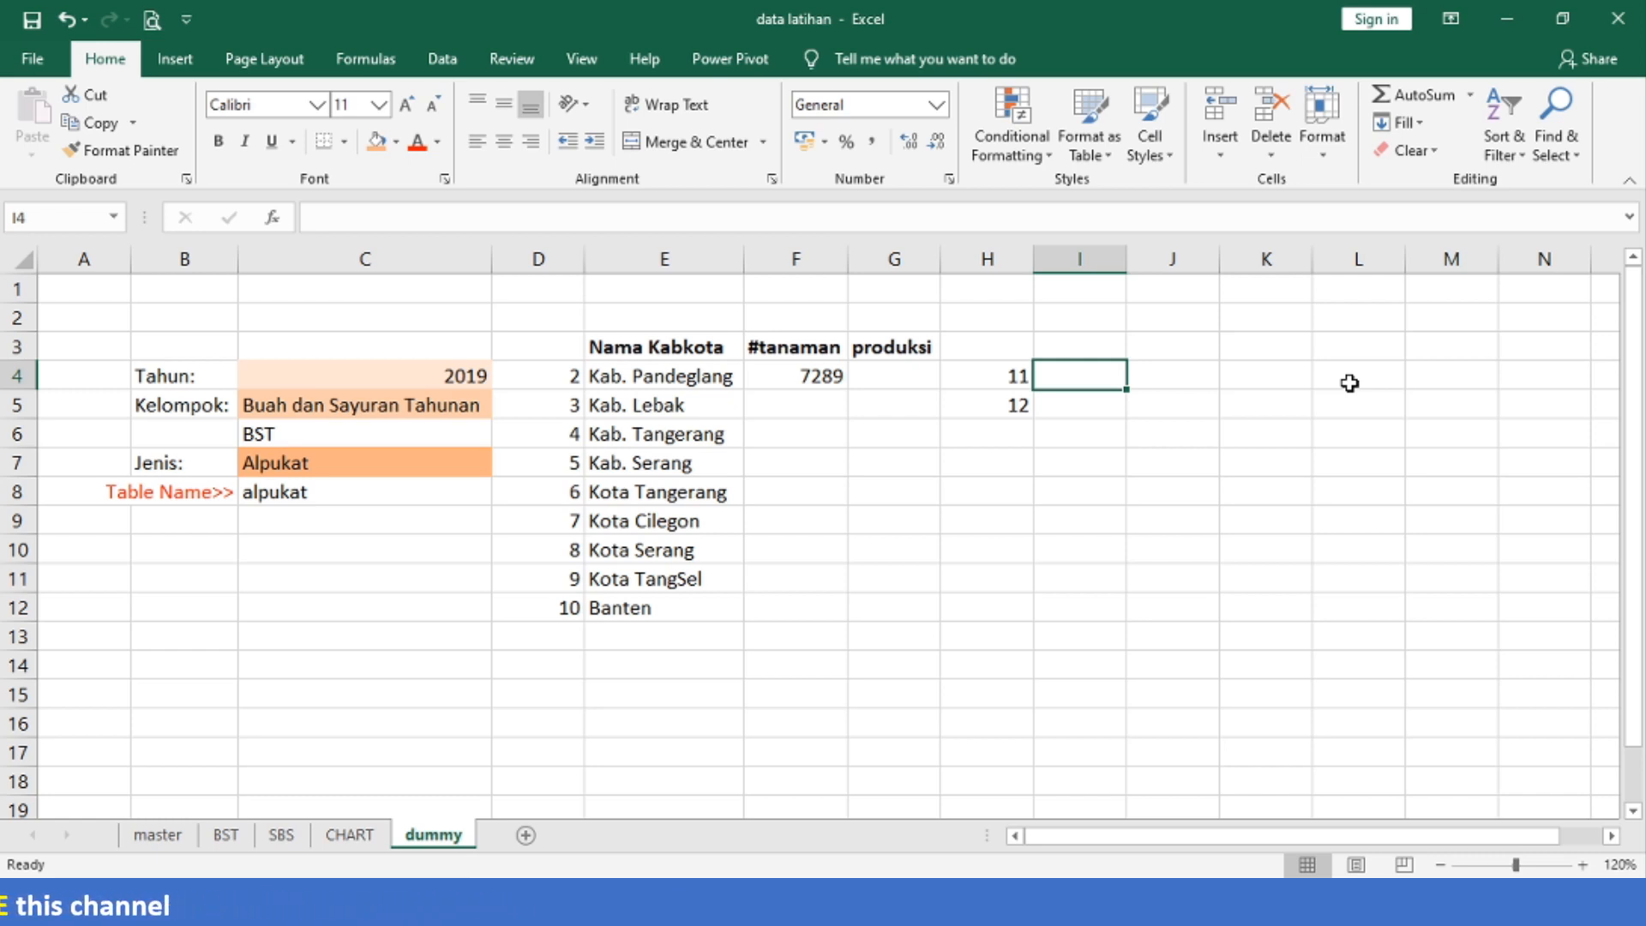
pyautogui.write("'=")
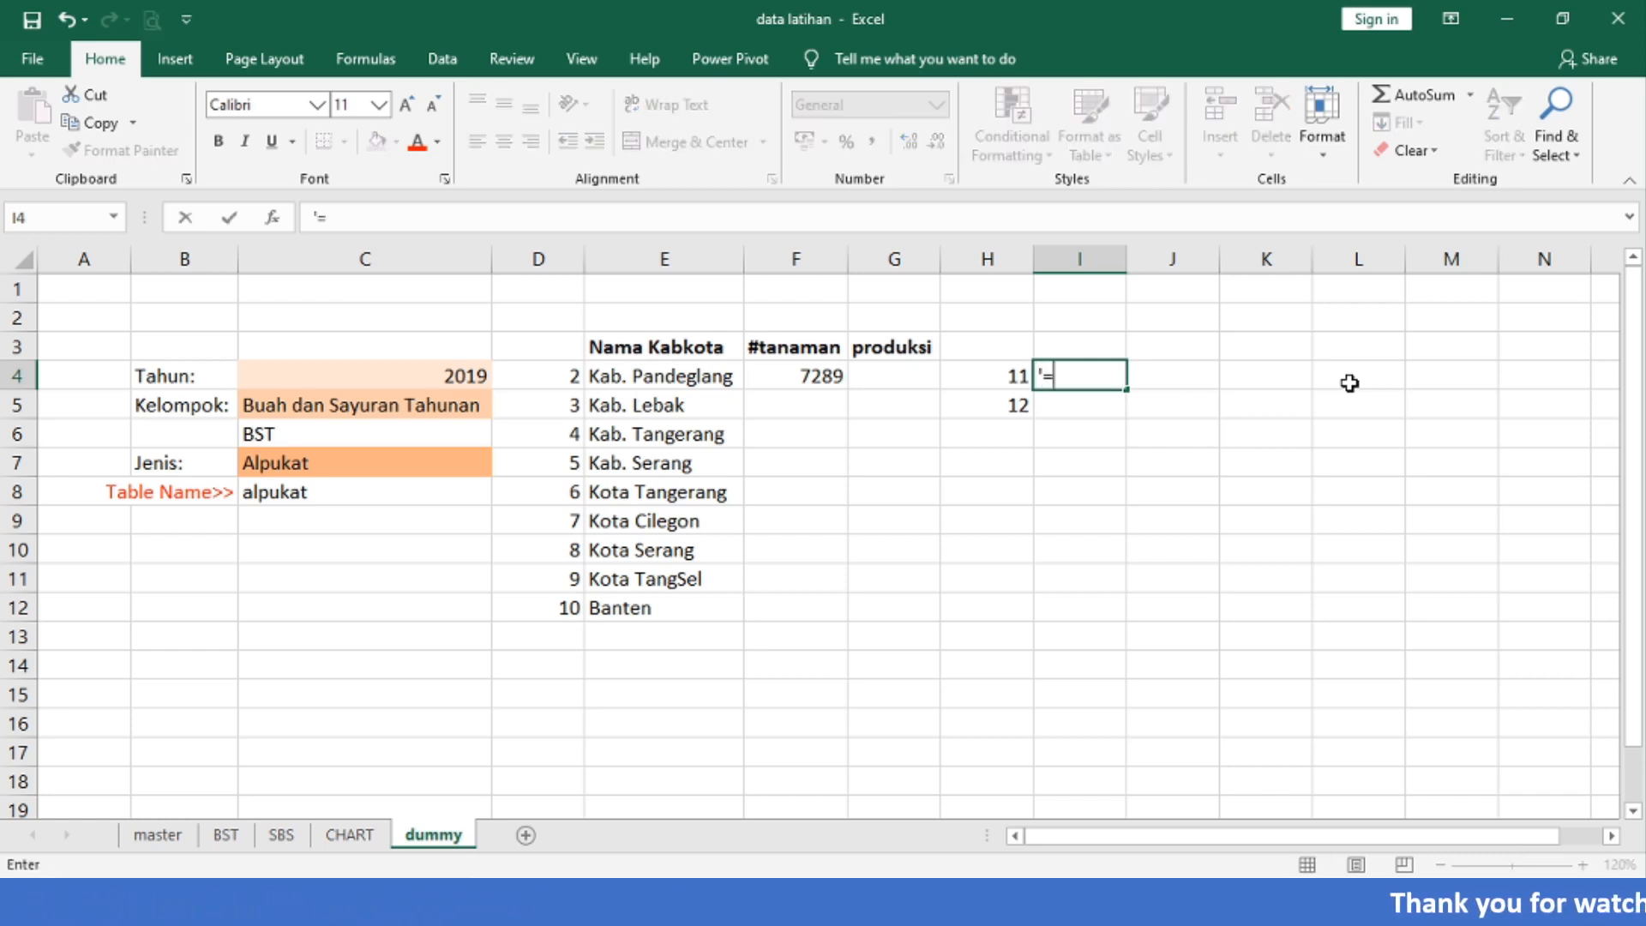
pyautogui.write('2+9')
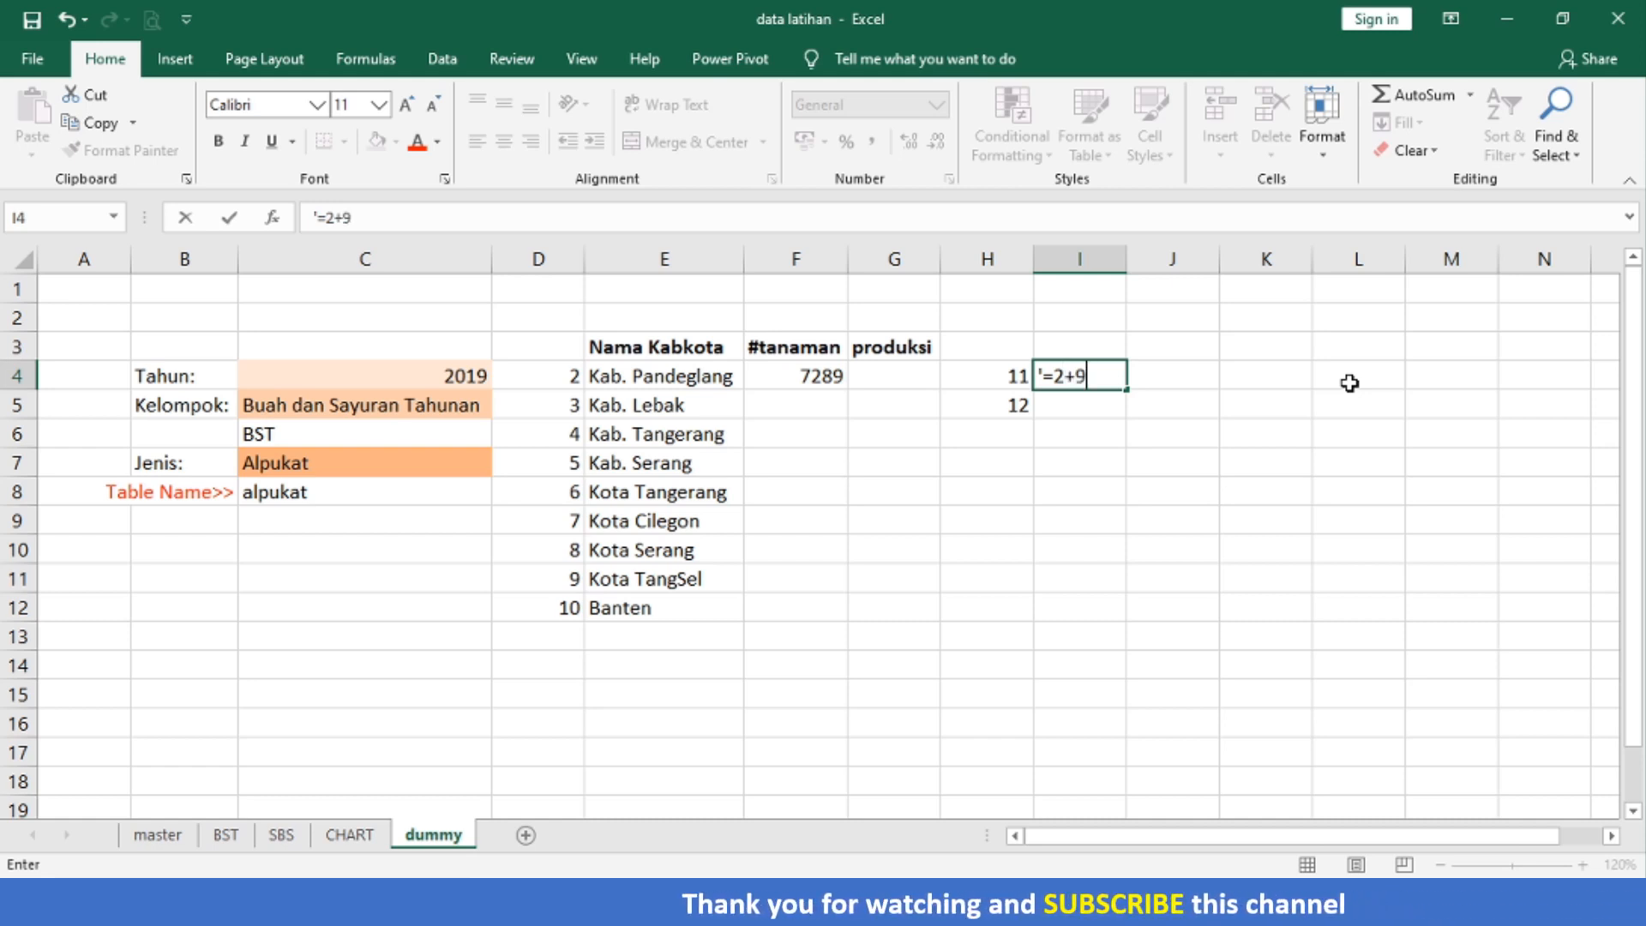
pyautogui.press('Return')
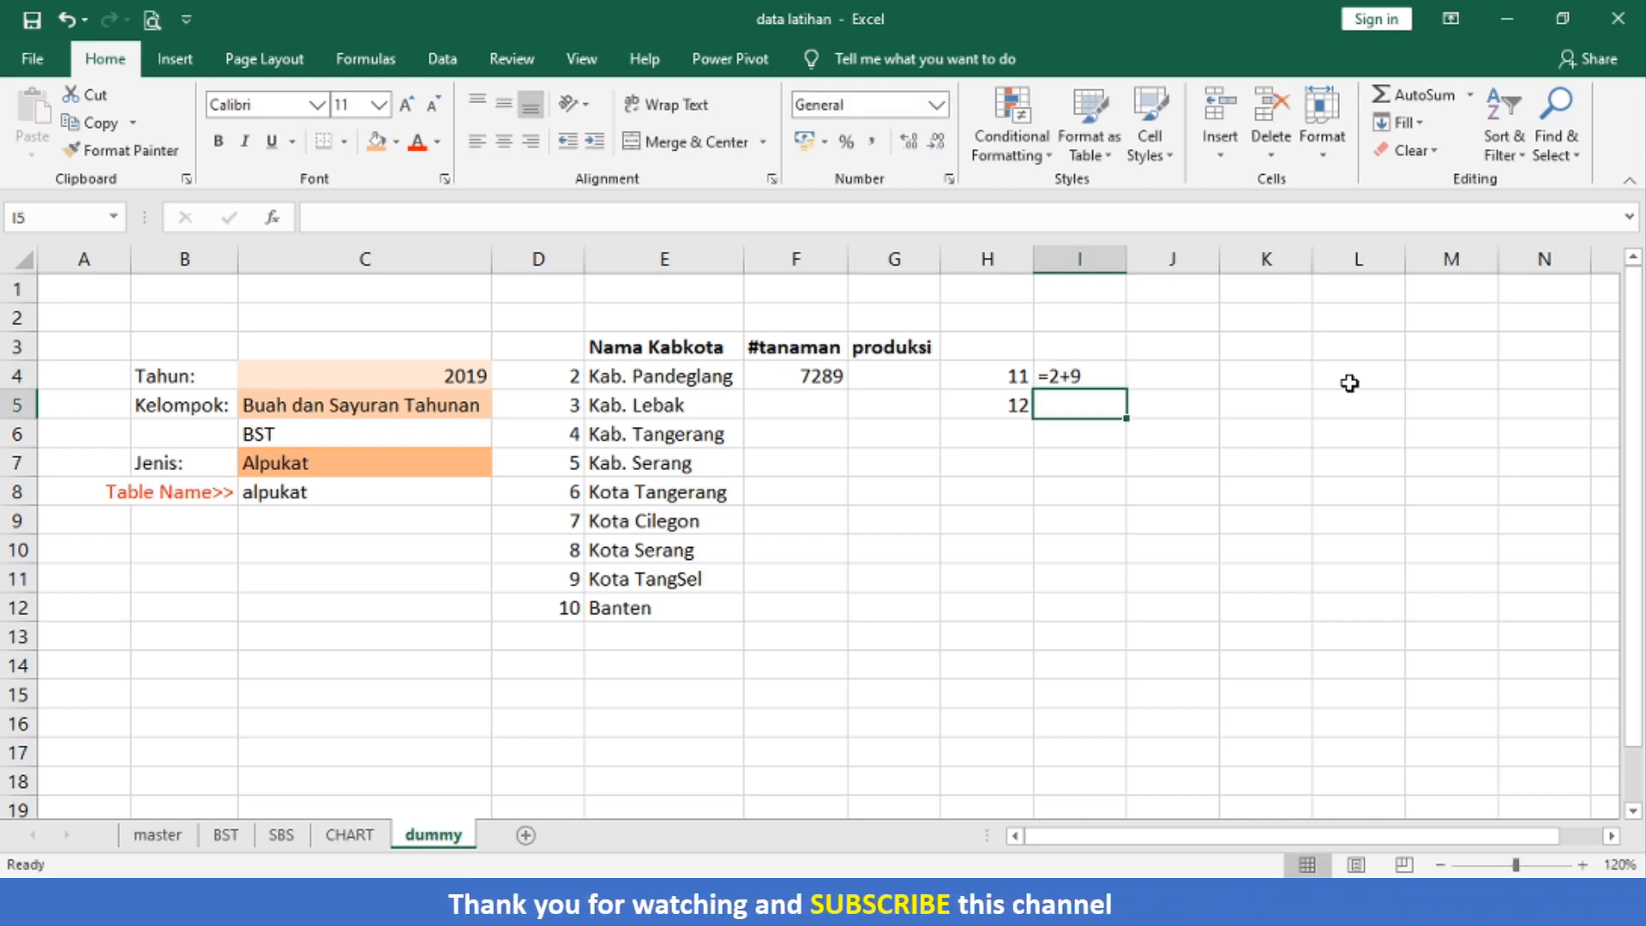
pyautogui.write("'=3+9")
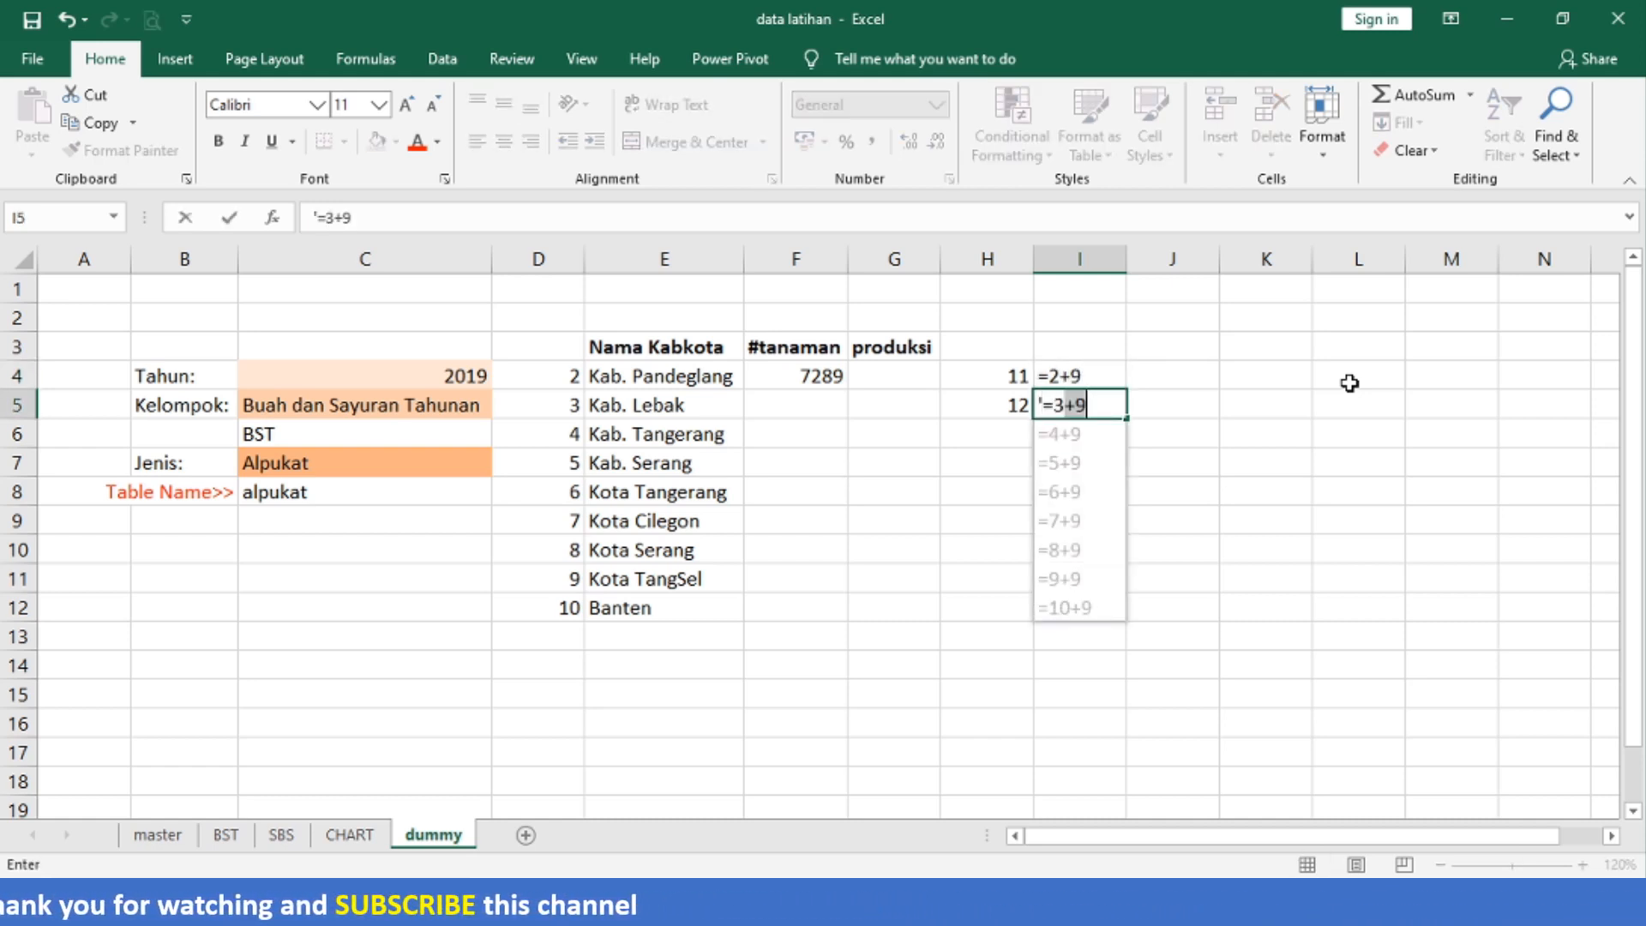
pyautogui.press('Return')
# - Extend the number series in H4:H5 down to H12
pyautogui.press('Up')
pyautogui.press('Left')
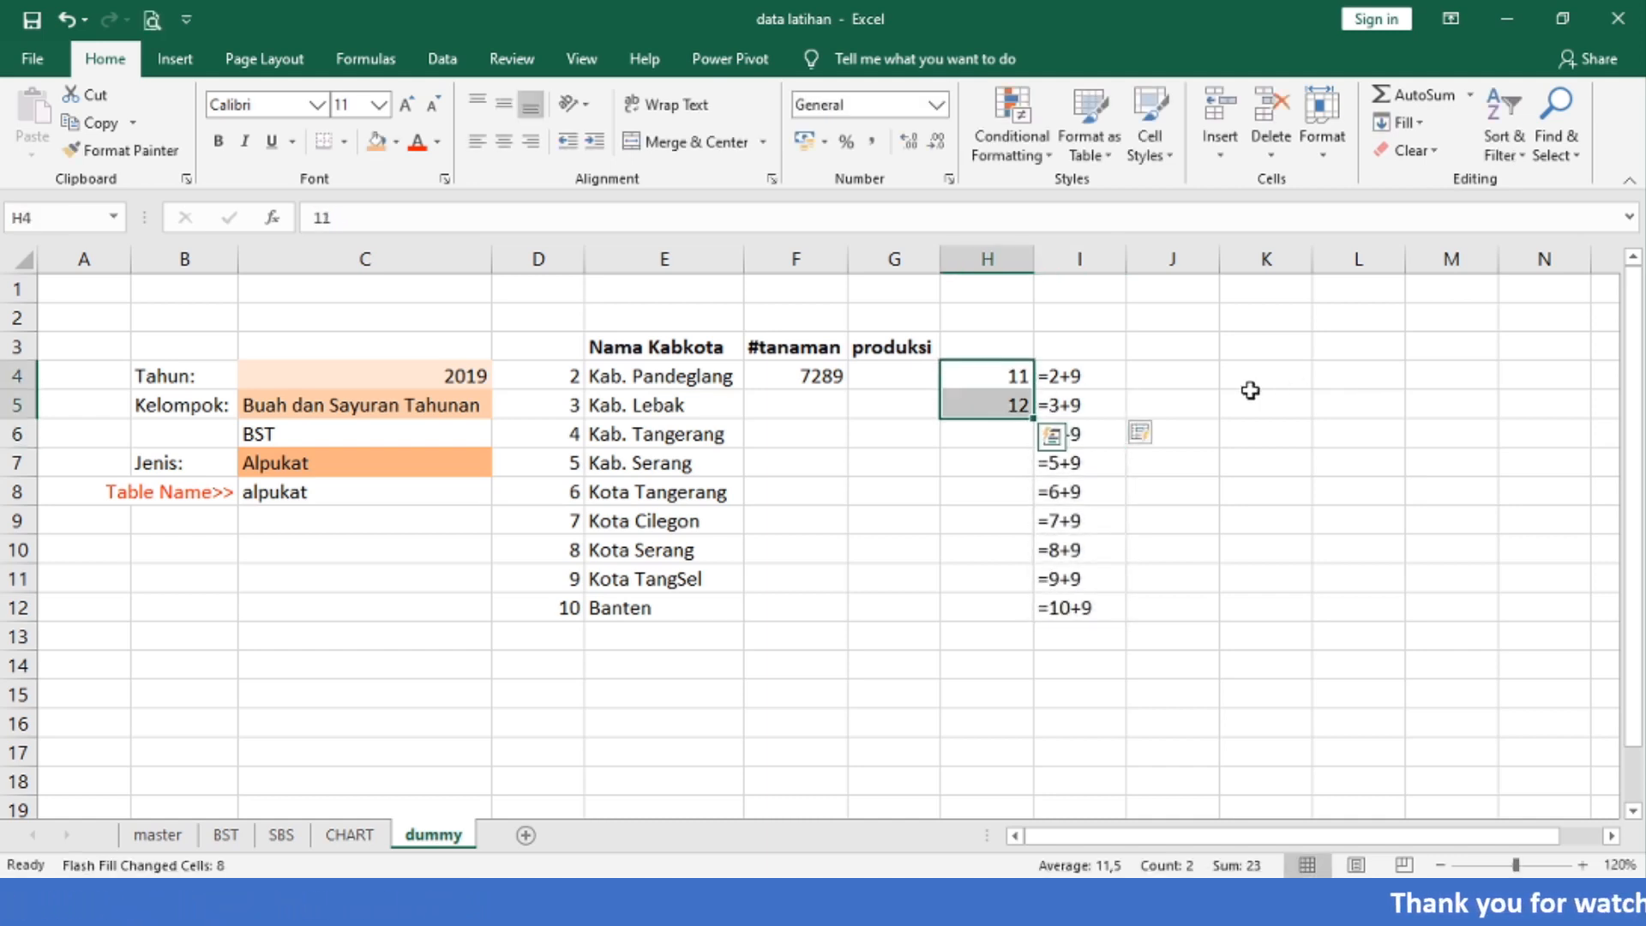
pyautogui.doubleClick(1032, 419)
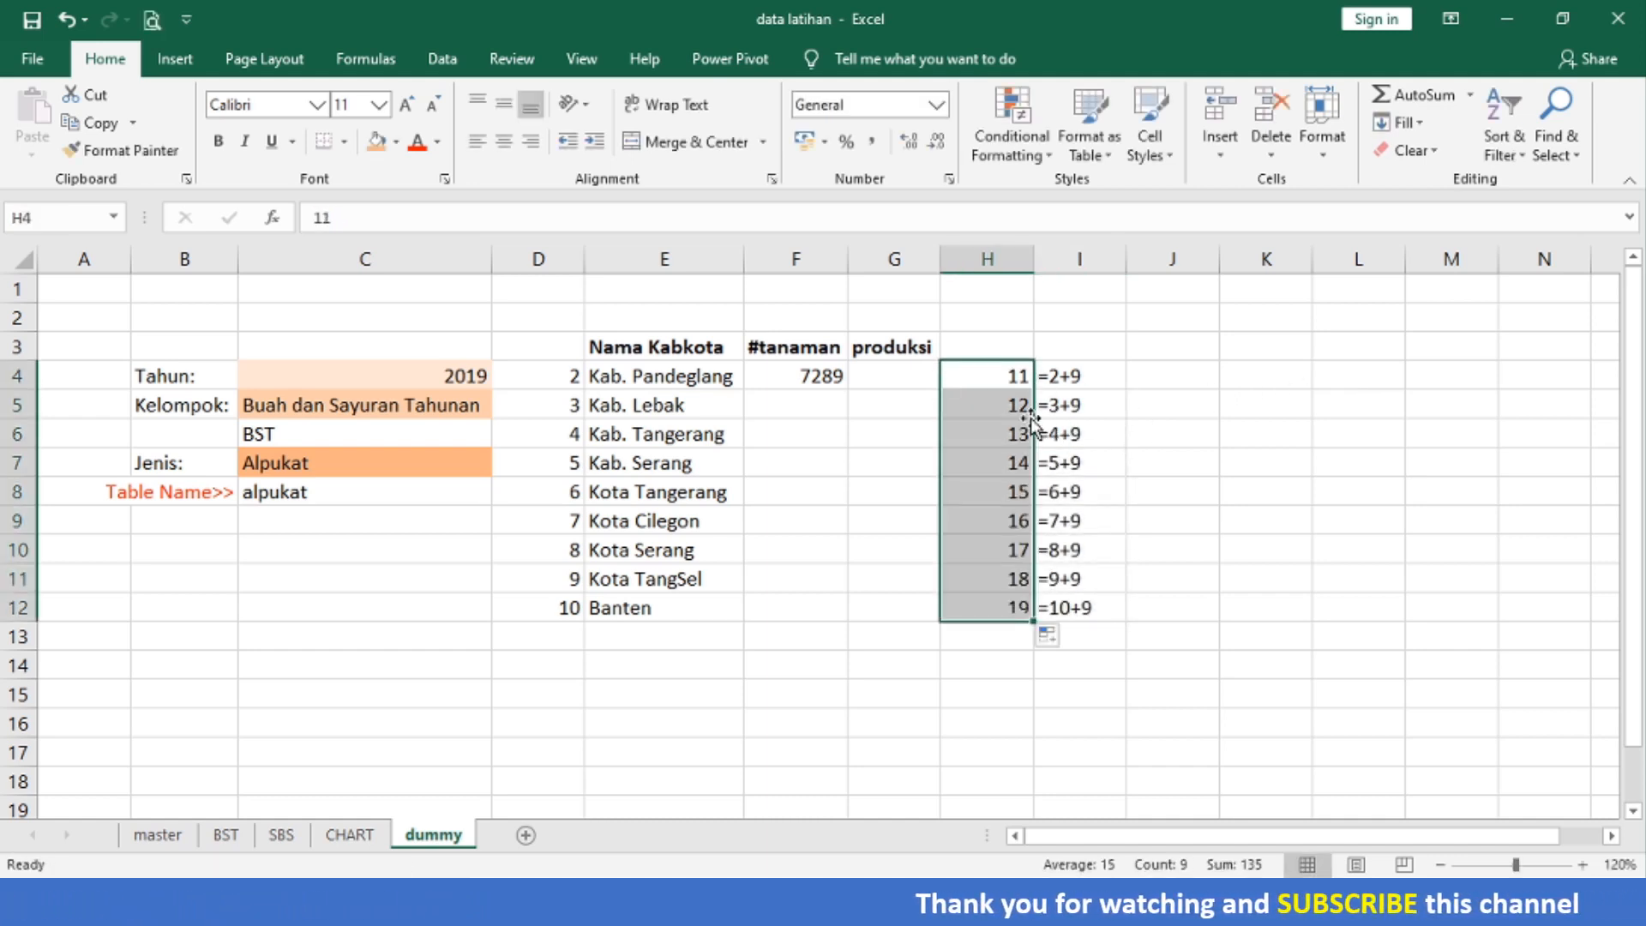
# - Copy the F4 formula to G4 and change its column index to $D4+9 to look up production
pyautogui.press('Left')
pyautogui.press('Left')
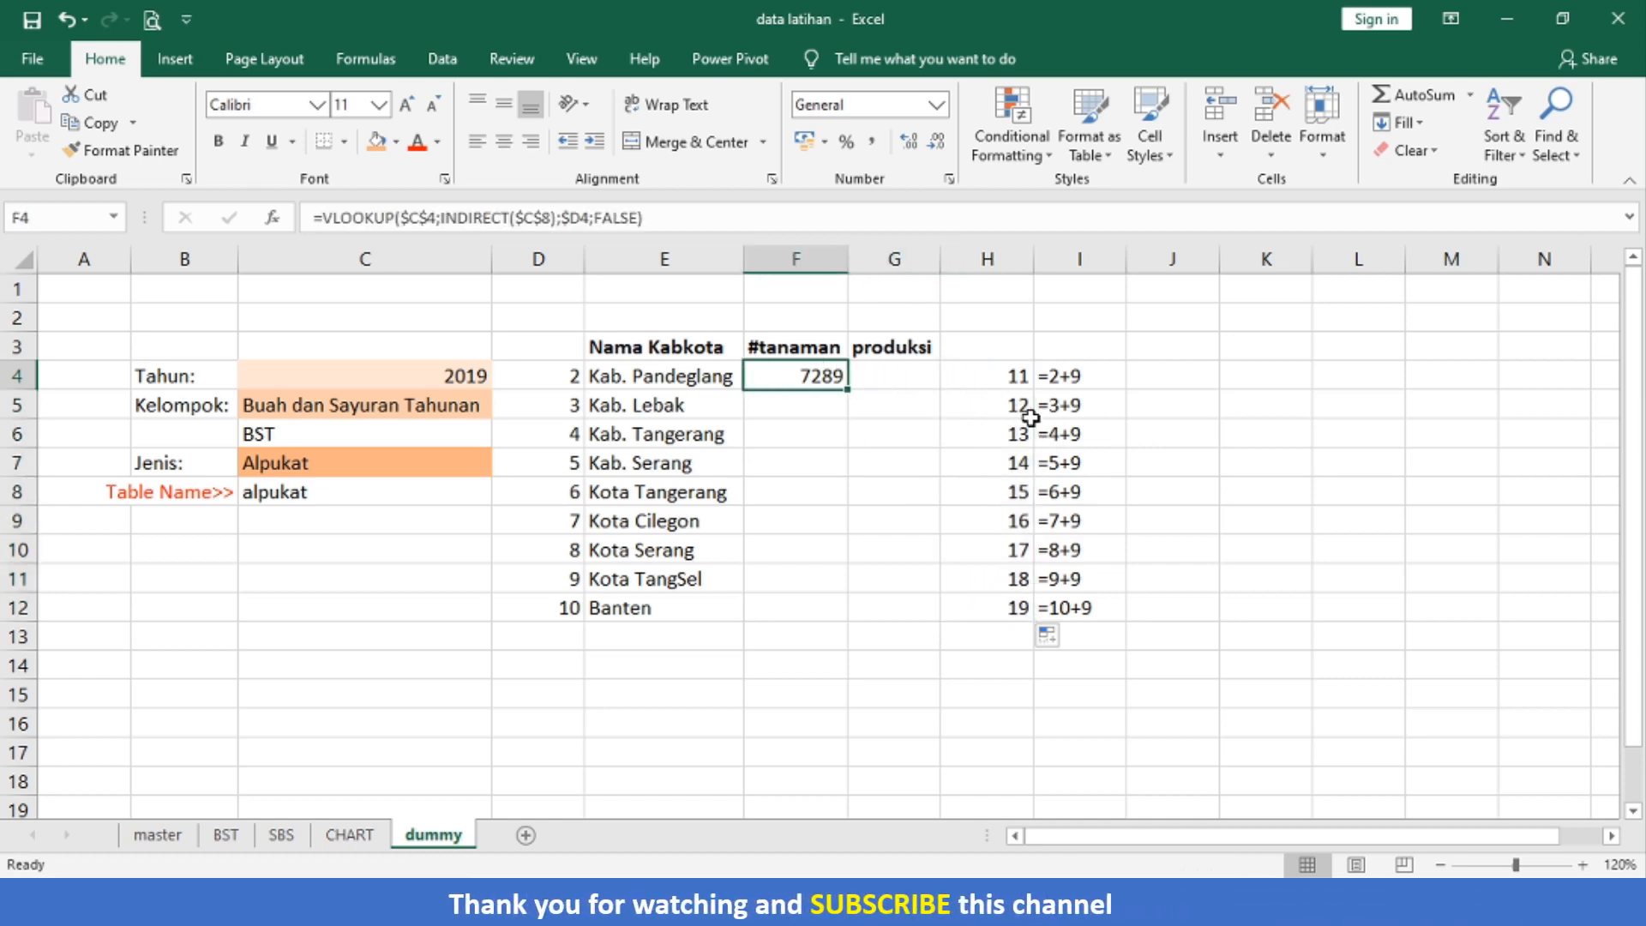
pyautogui.hotkey('ctrl', 'c')
pyautogui.press('Right')
pyautogui.hotkey('ctrl', 'v')
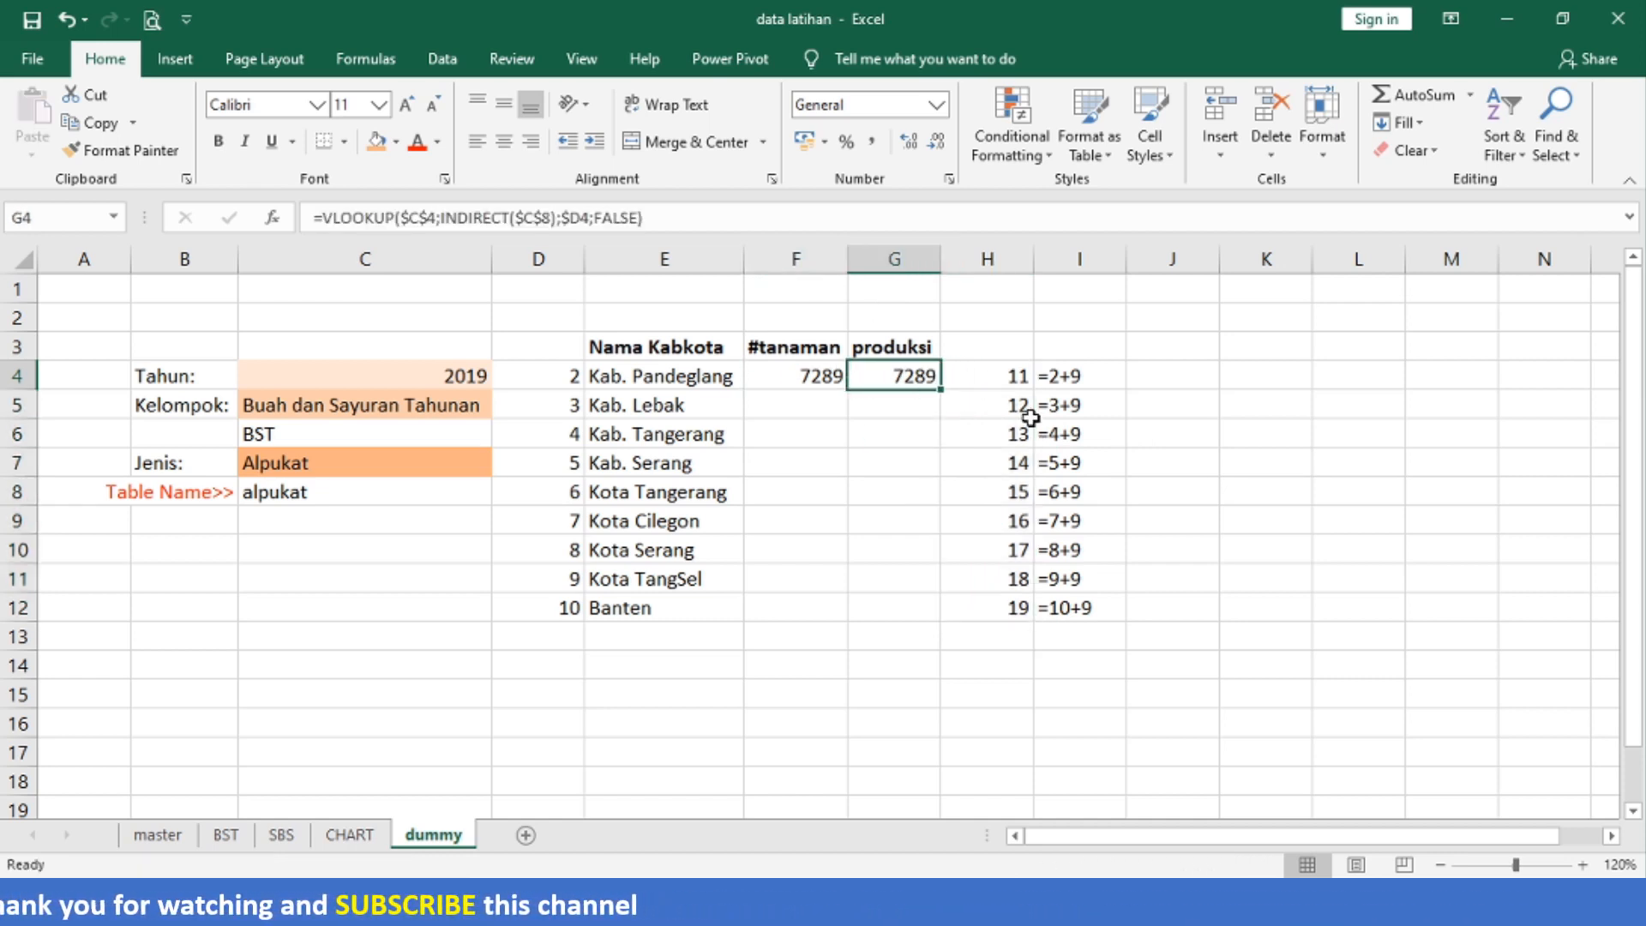
pyautogui.press('F2')
pyautogui.press('Left')
pyautogui.press('Left')
pyautogui.press('Left')
pyautogui.press('Left')
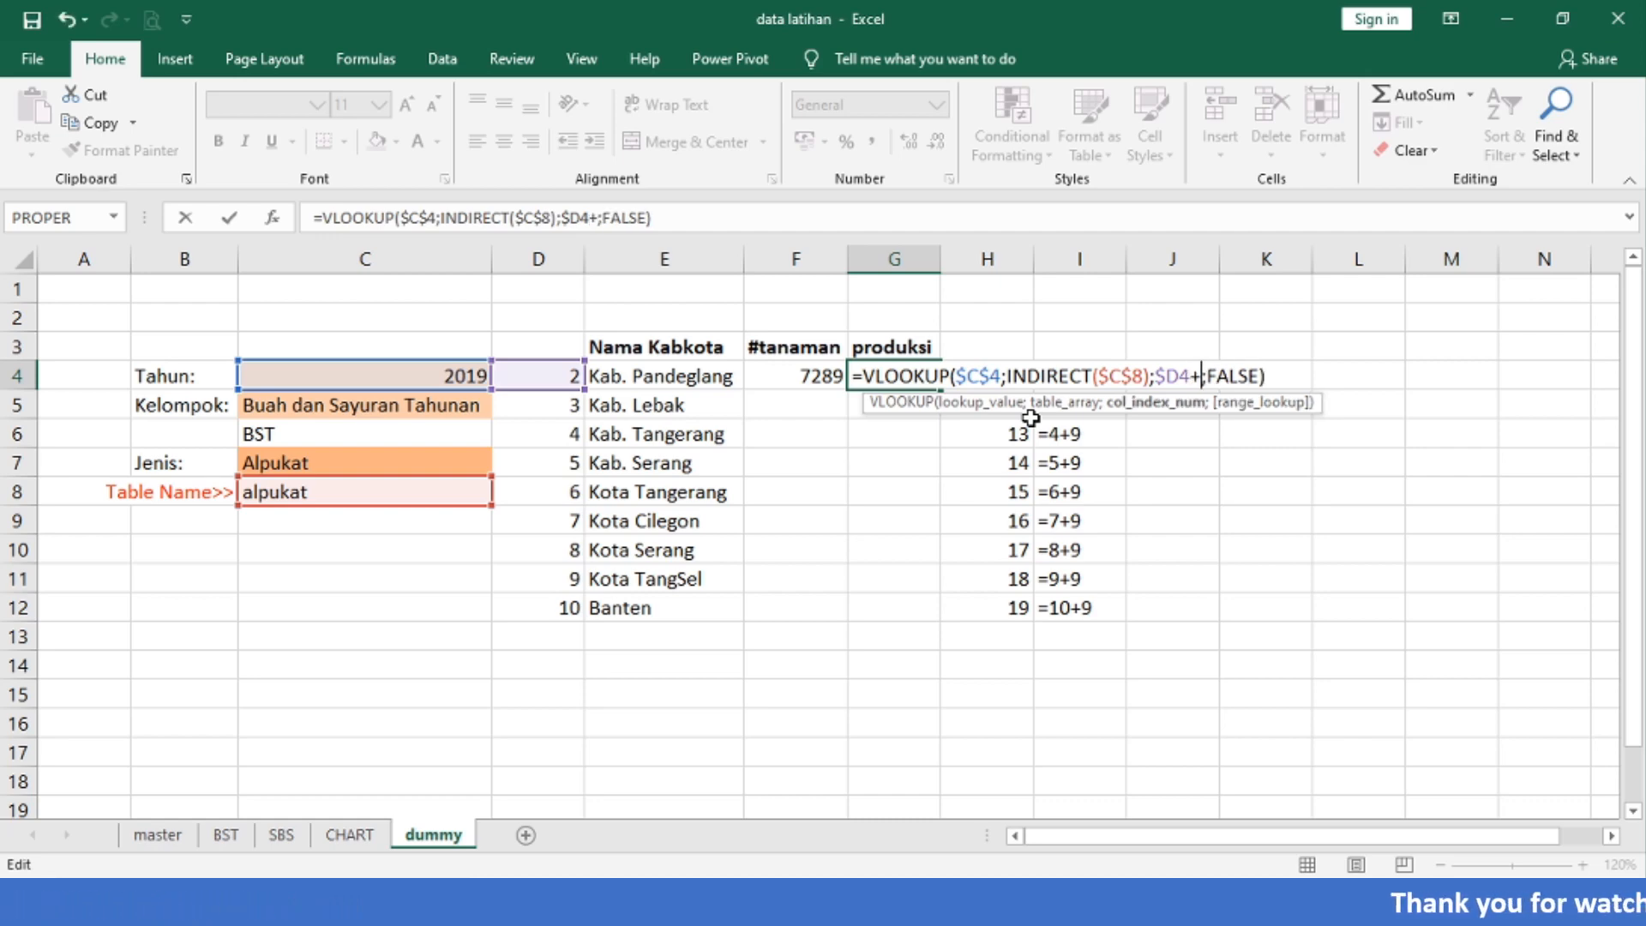
pyautogui.write('+9')
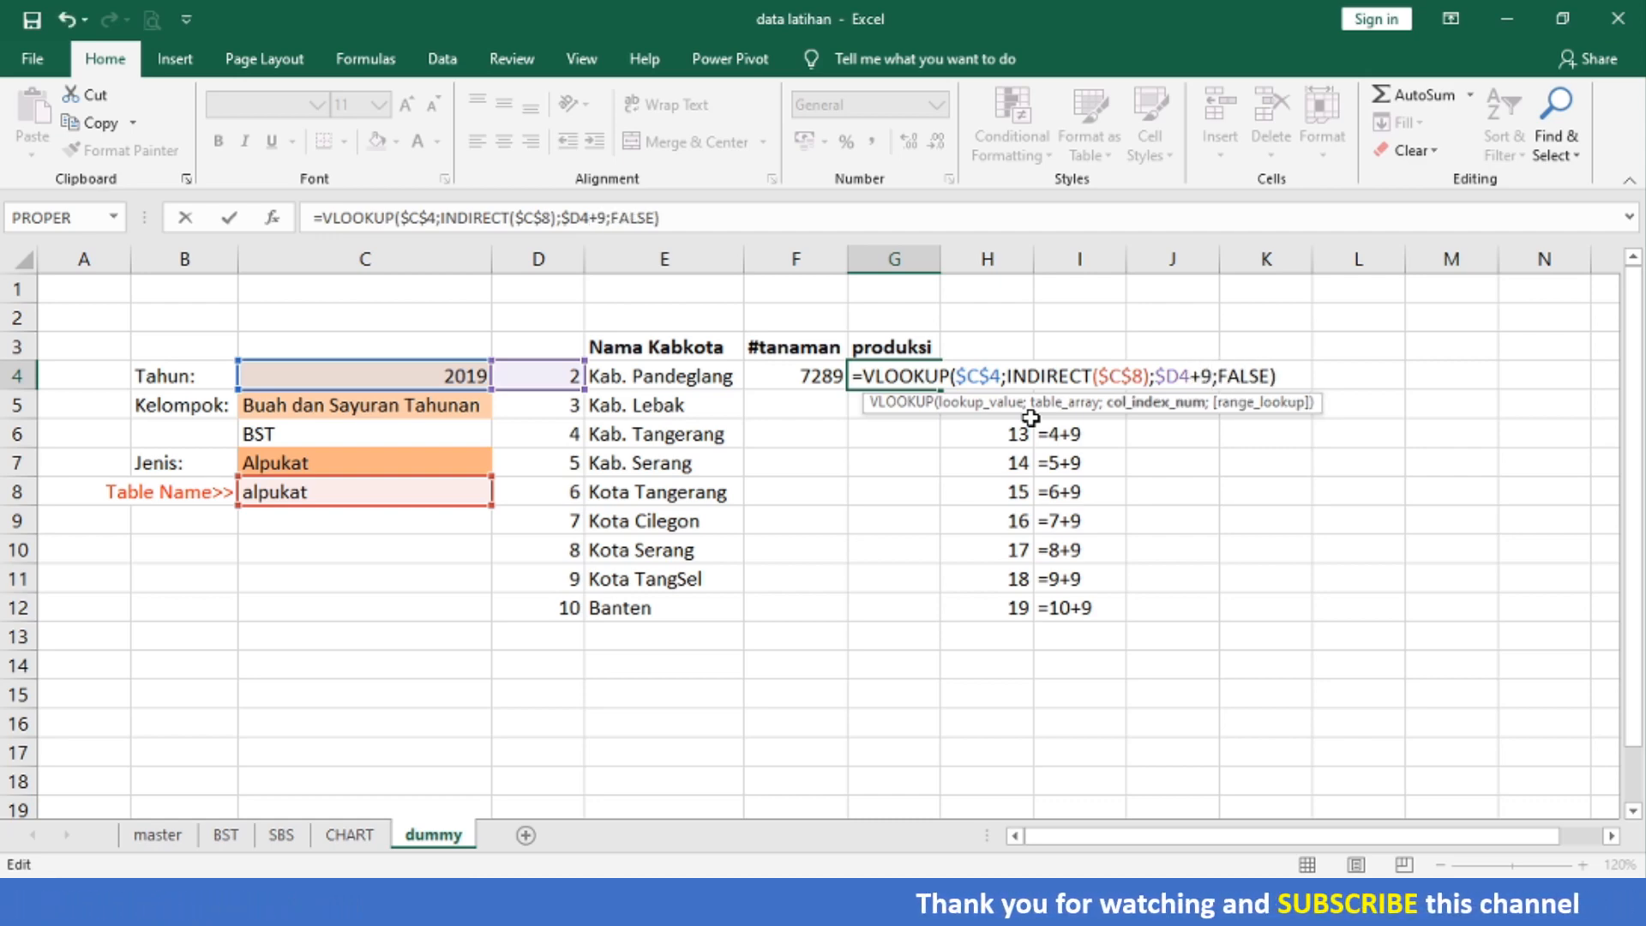
pyautogui.press('Return')
# - Fill the plant count and production formulas in F4:G4 down to row 12
pyautogui.press('Up')
pyautogui.press('Left')
pyautogui.hotkey('shift', 'Right')
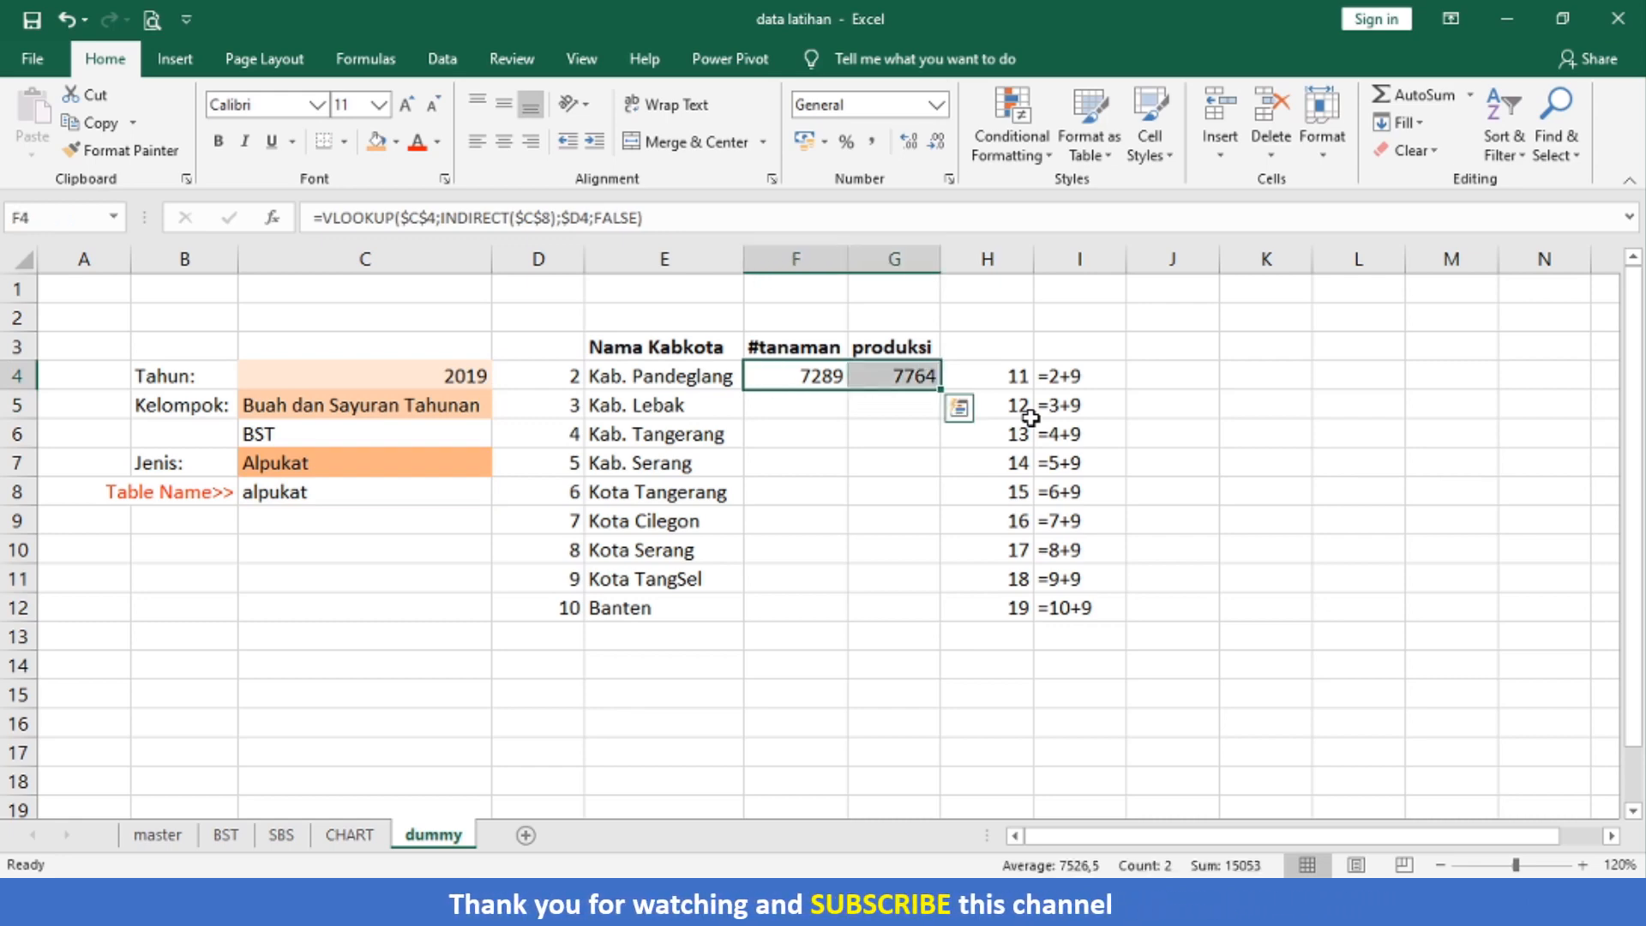
pyautogui.doubleClick(942, 388)
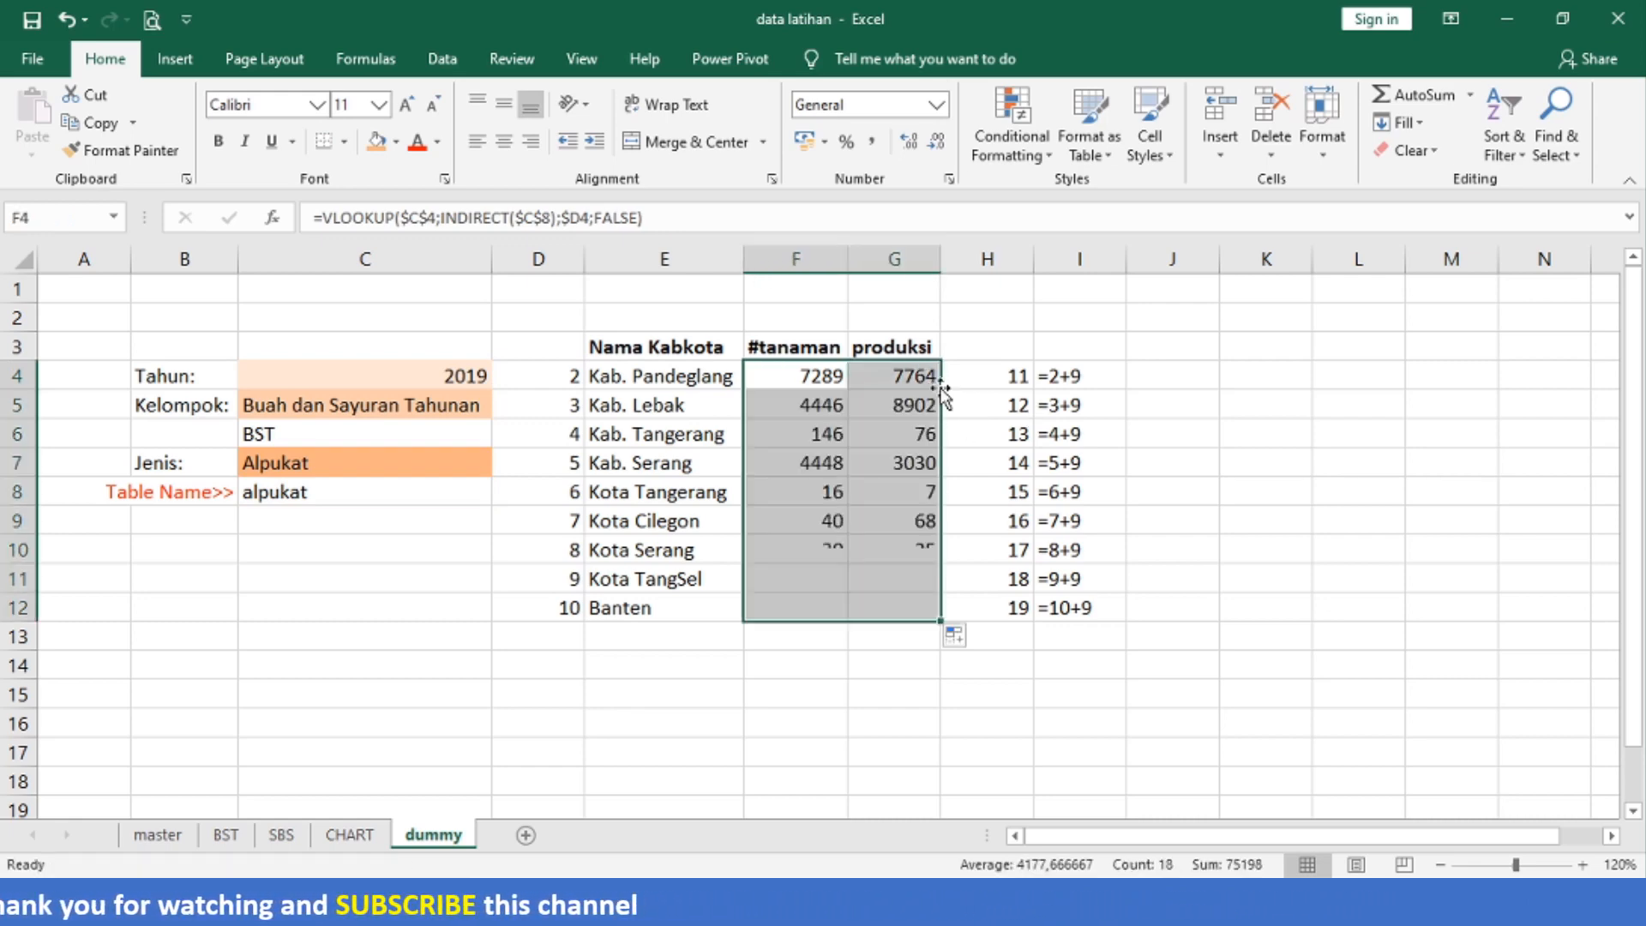
# - Remove the example indexes and notes from columns H and I
pyautogui.click(1014, 259)
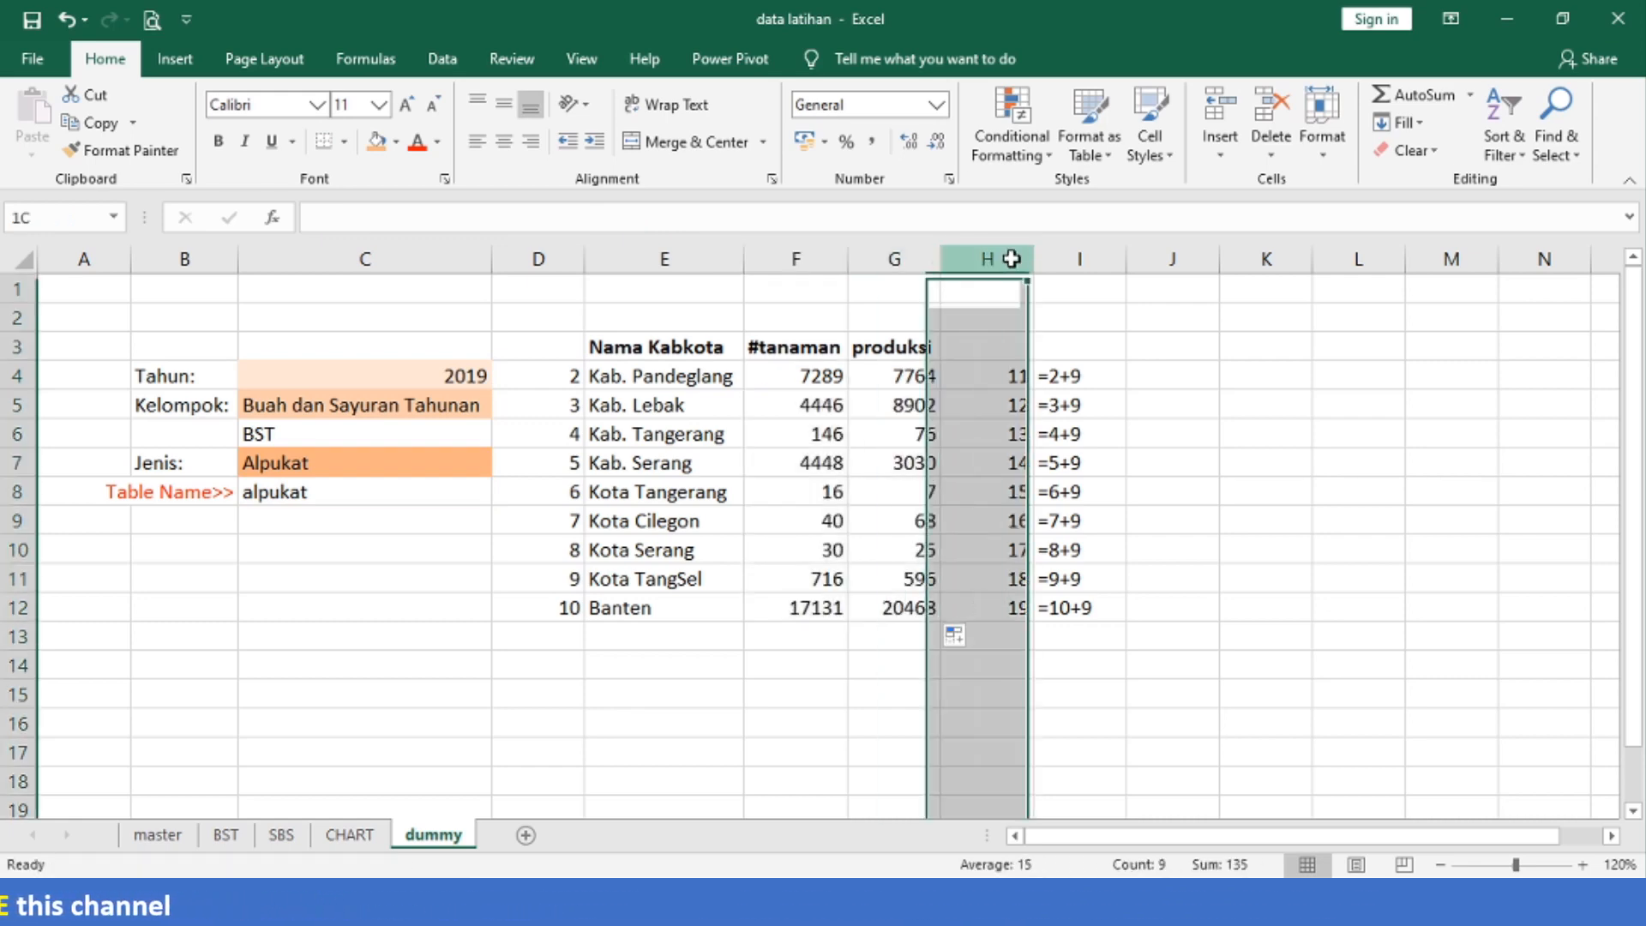
pyautogui.hotkey('shift', 'Right')
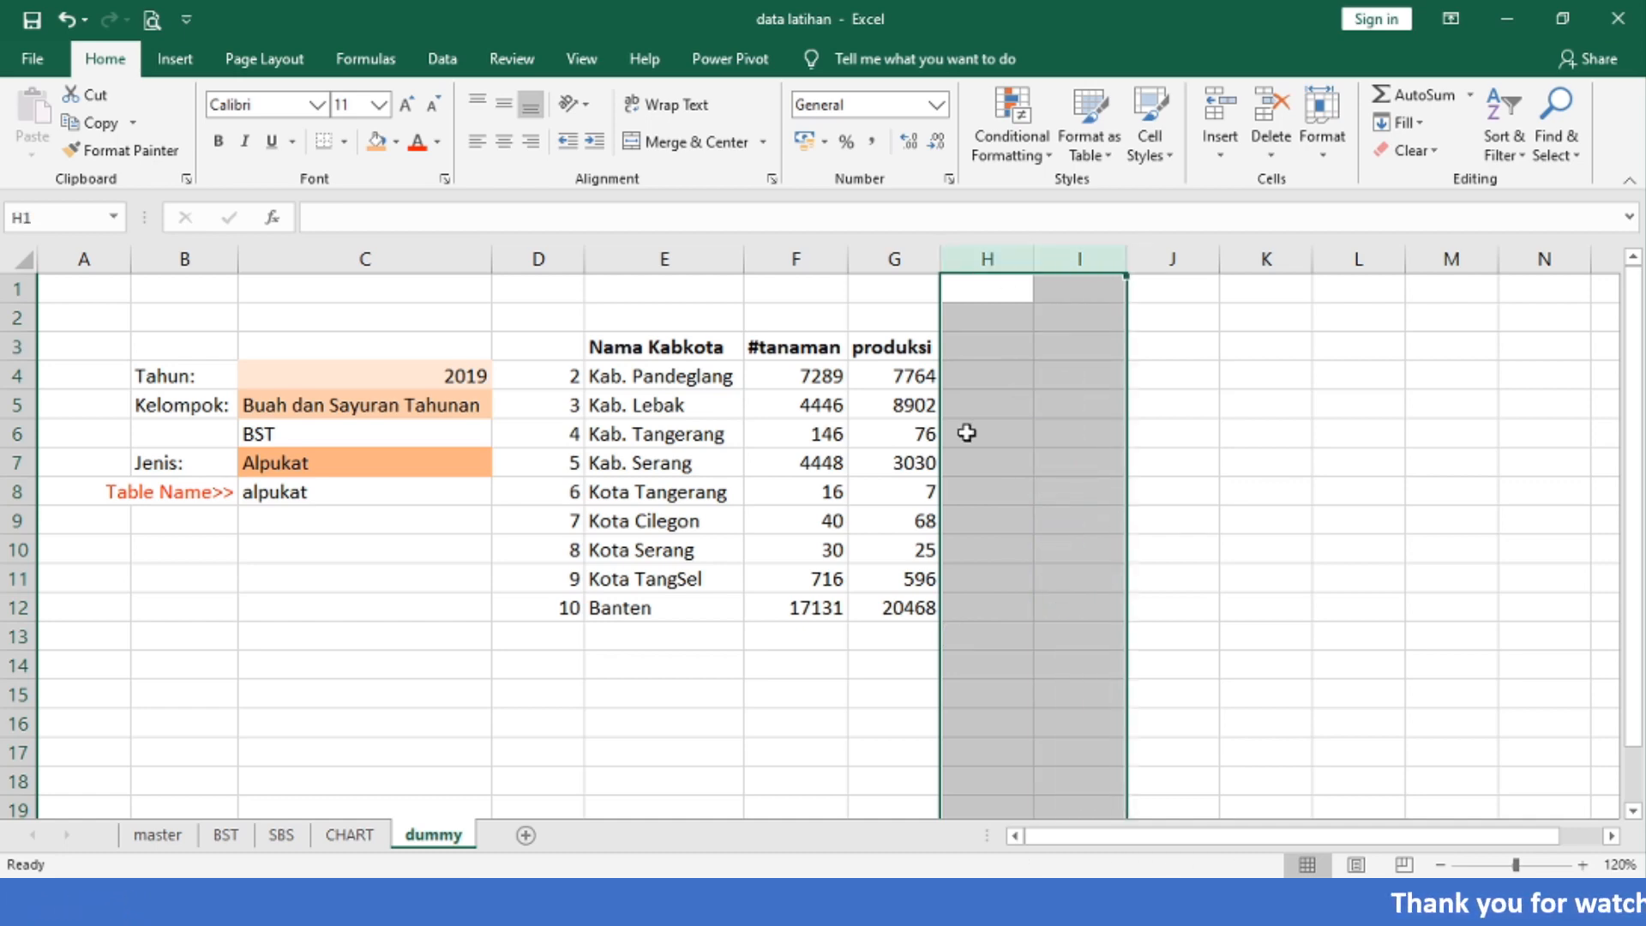
pyautogui.click(967, 433)
# - Examine the filled lookup formulas and results in the #tanaman and produksi columns down to Banten
pyautogui.press('Left')
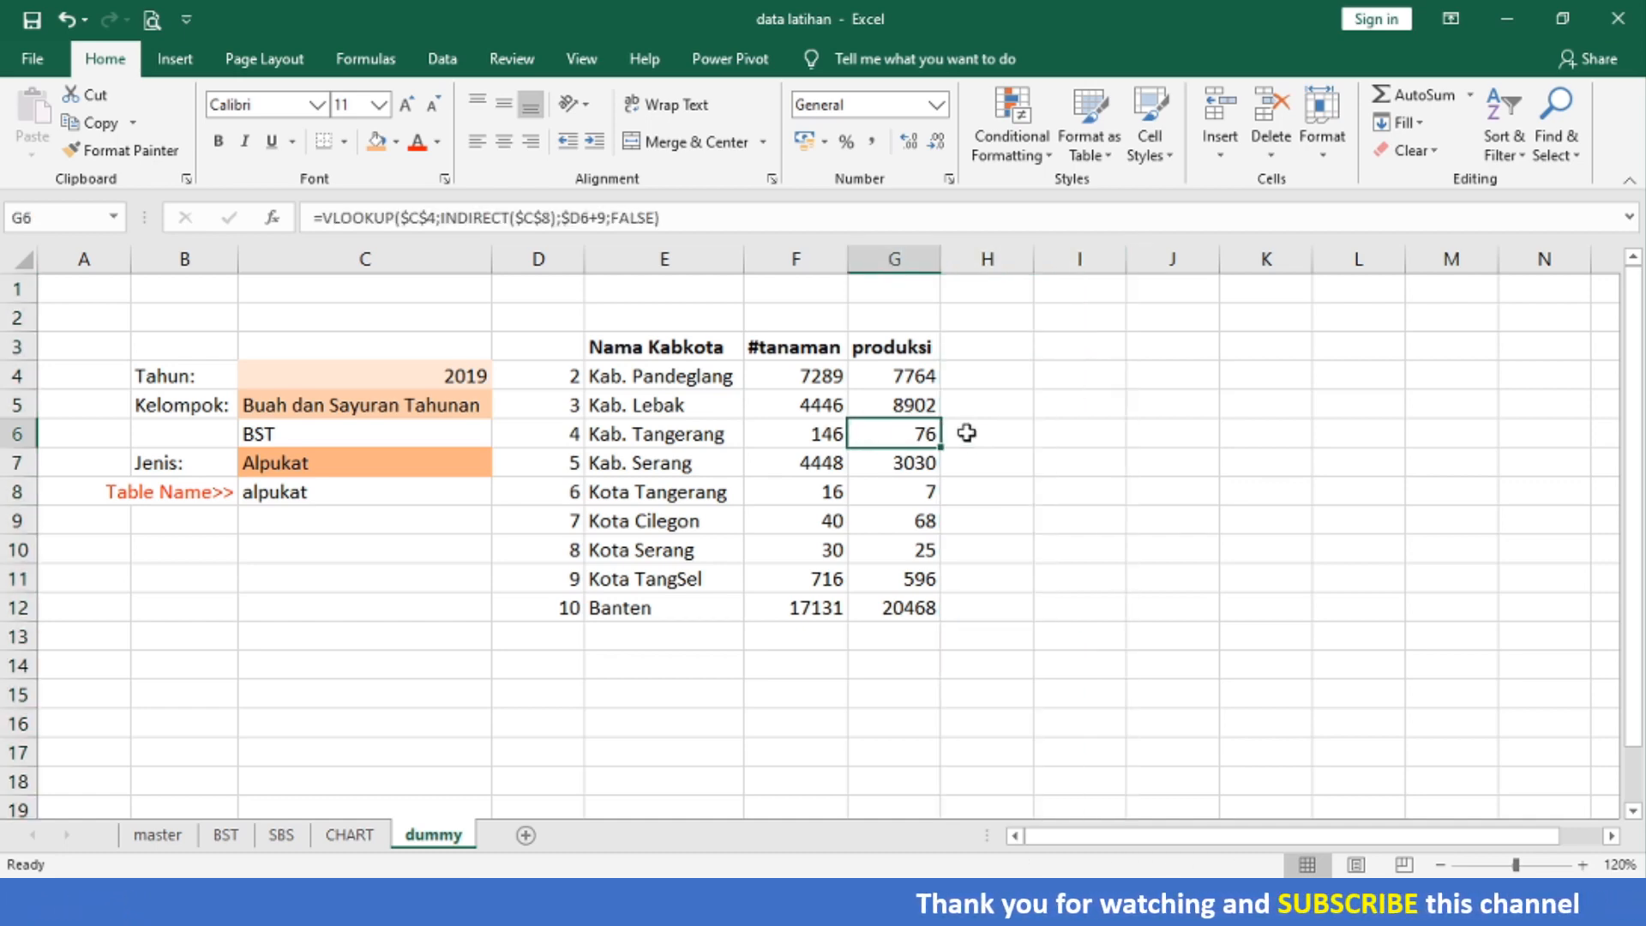
pyautogui.press('Up')
pyautogui.press('Up')
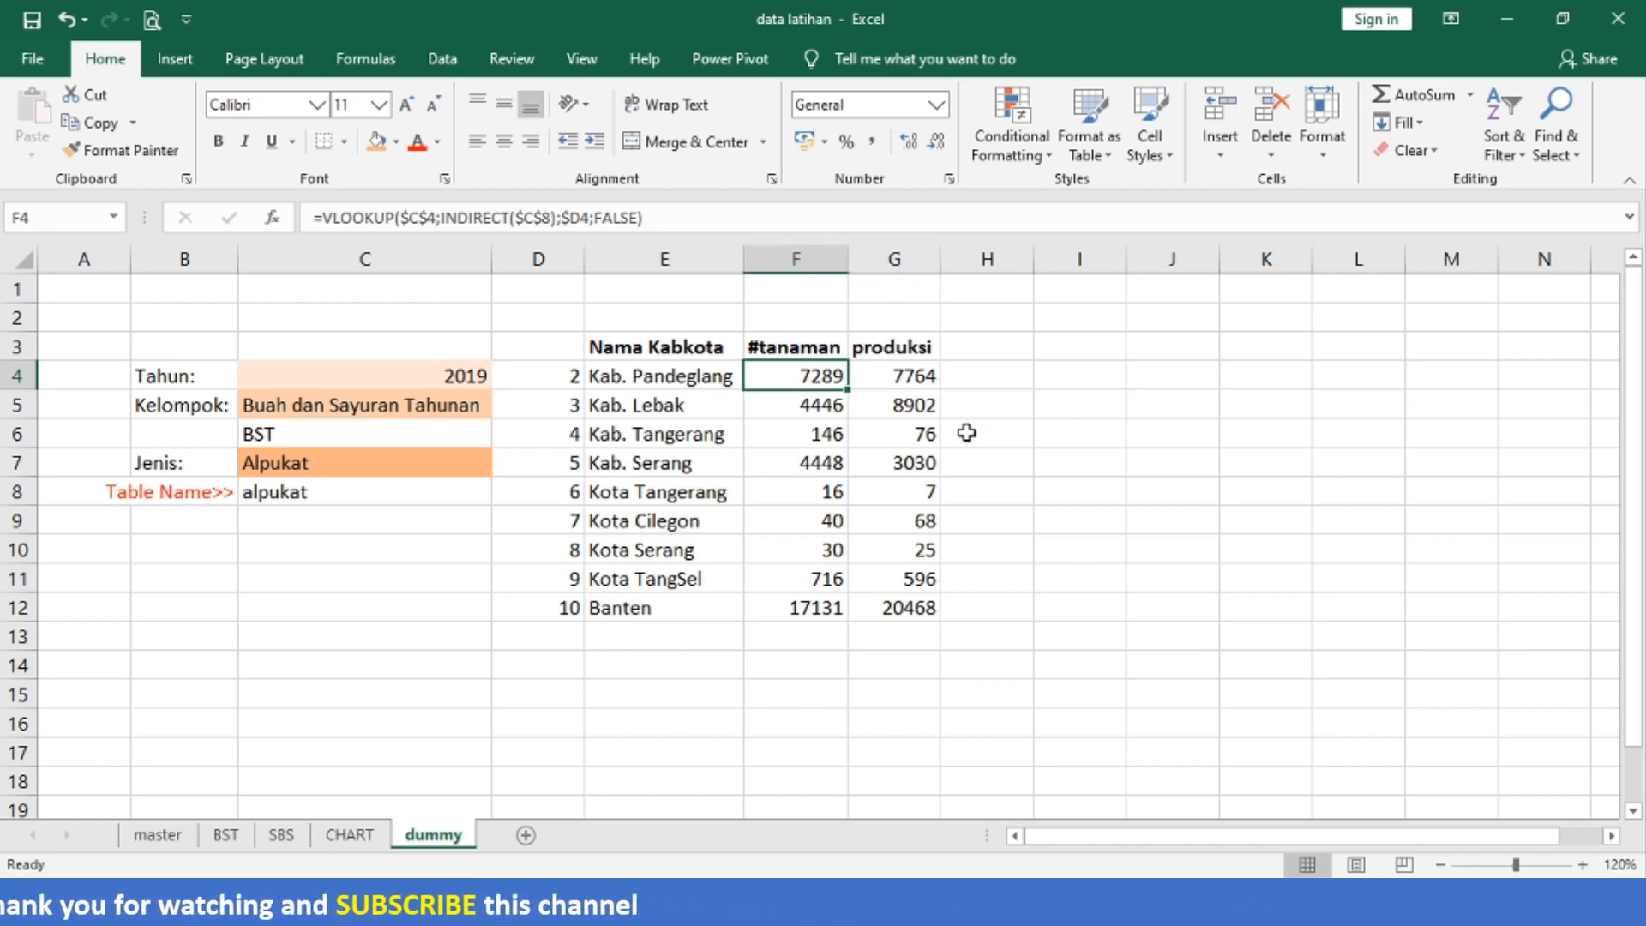
pyautogui.press('Down')
pyautogui.press('Down')
pyautogui.press('Down')
pyautogui.press('Down')
pyautogui.press('Down')
pyautogui.press('Down')
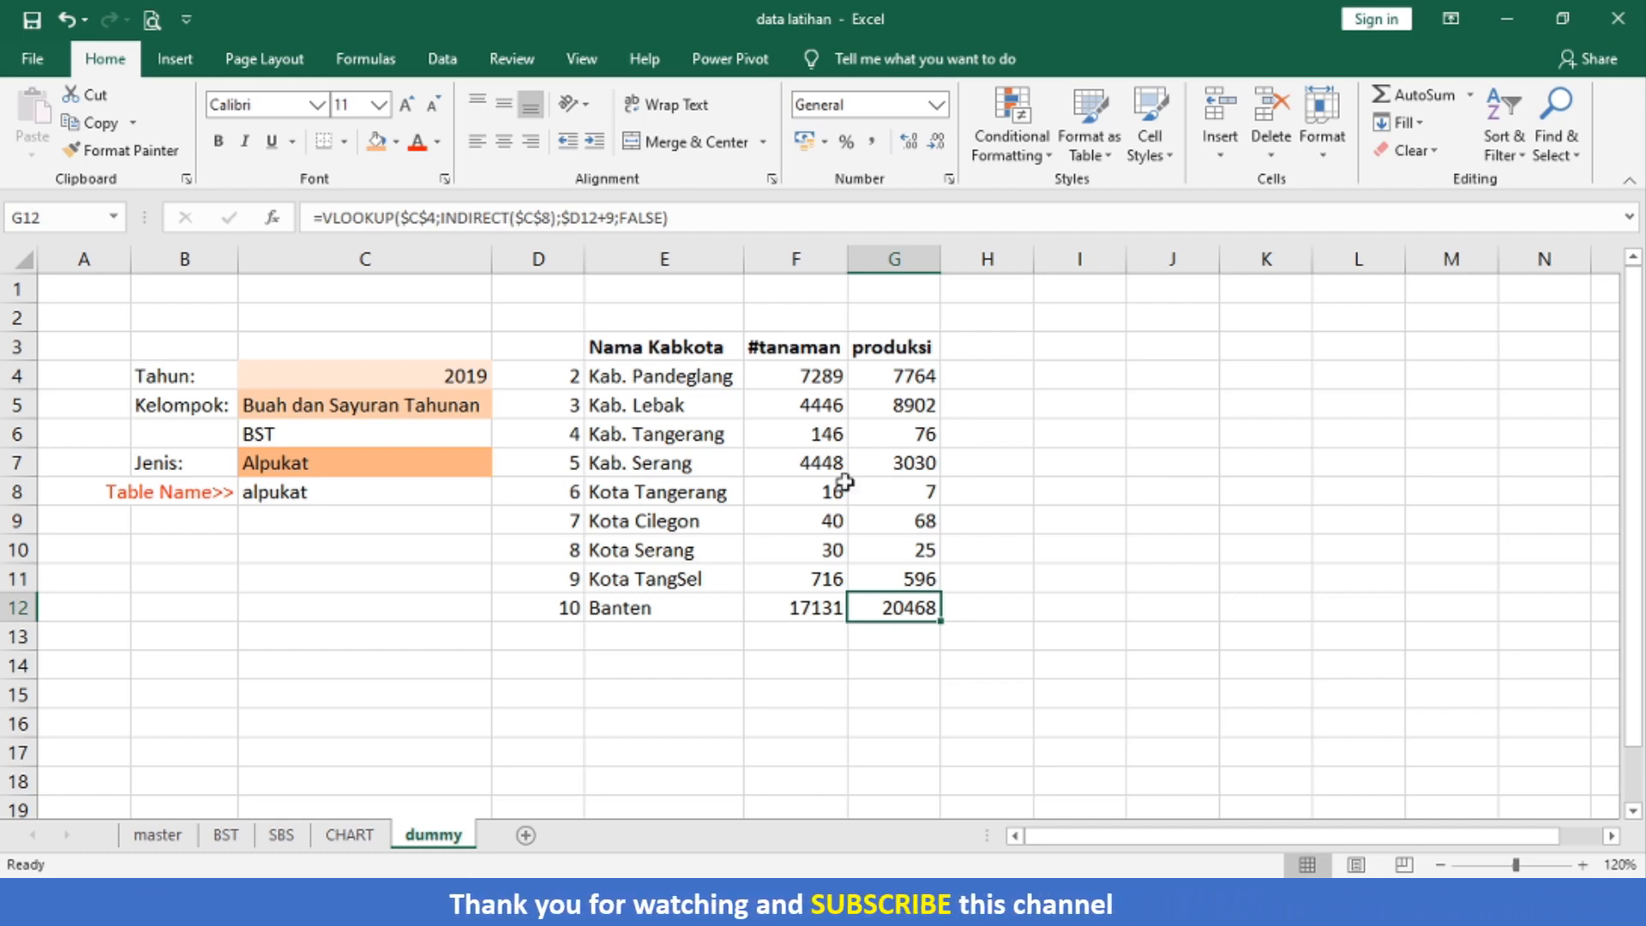
# - Compare the 2019 row of the alpukat table on the BST sheet with the dummy sheet's lookup results
pyautogui.click(225, 835)
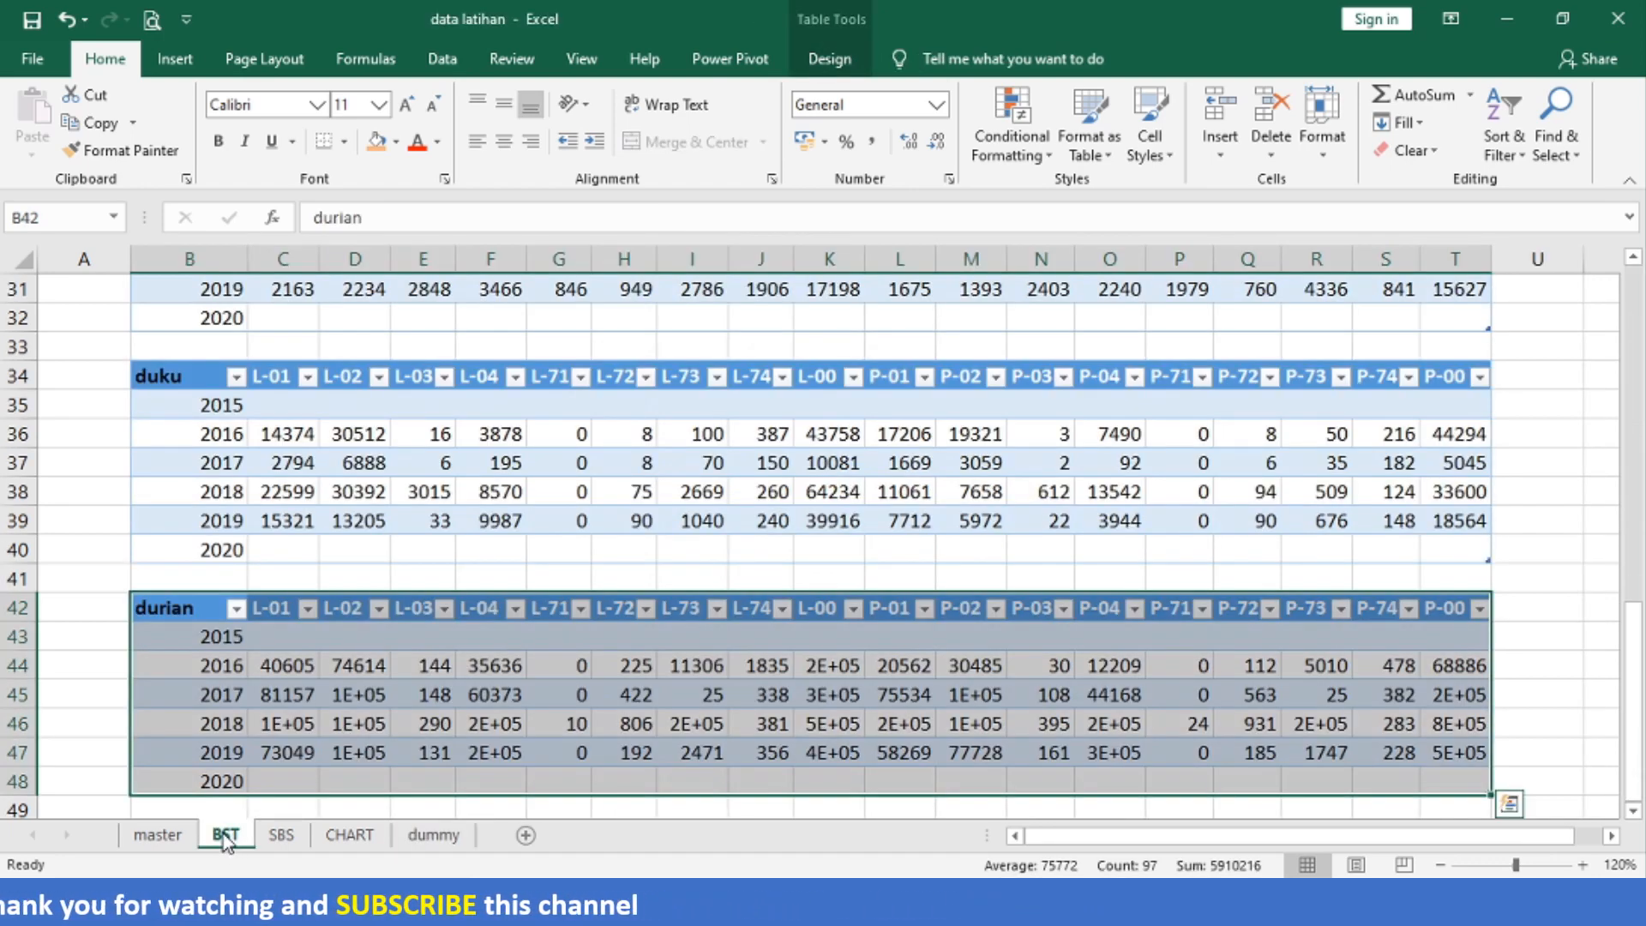
pyautogui.hotkey('ctrl', 'Home')
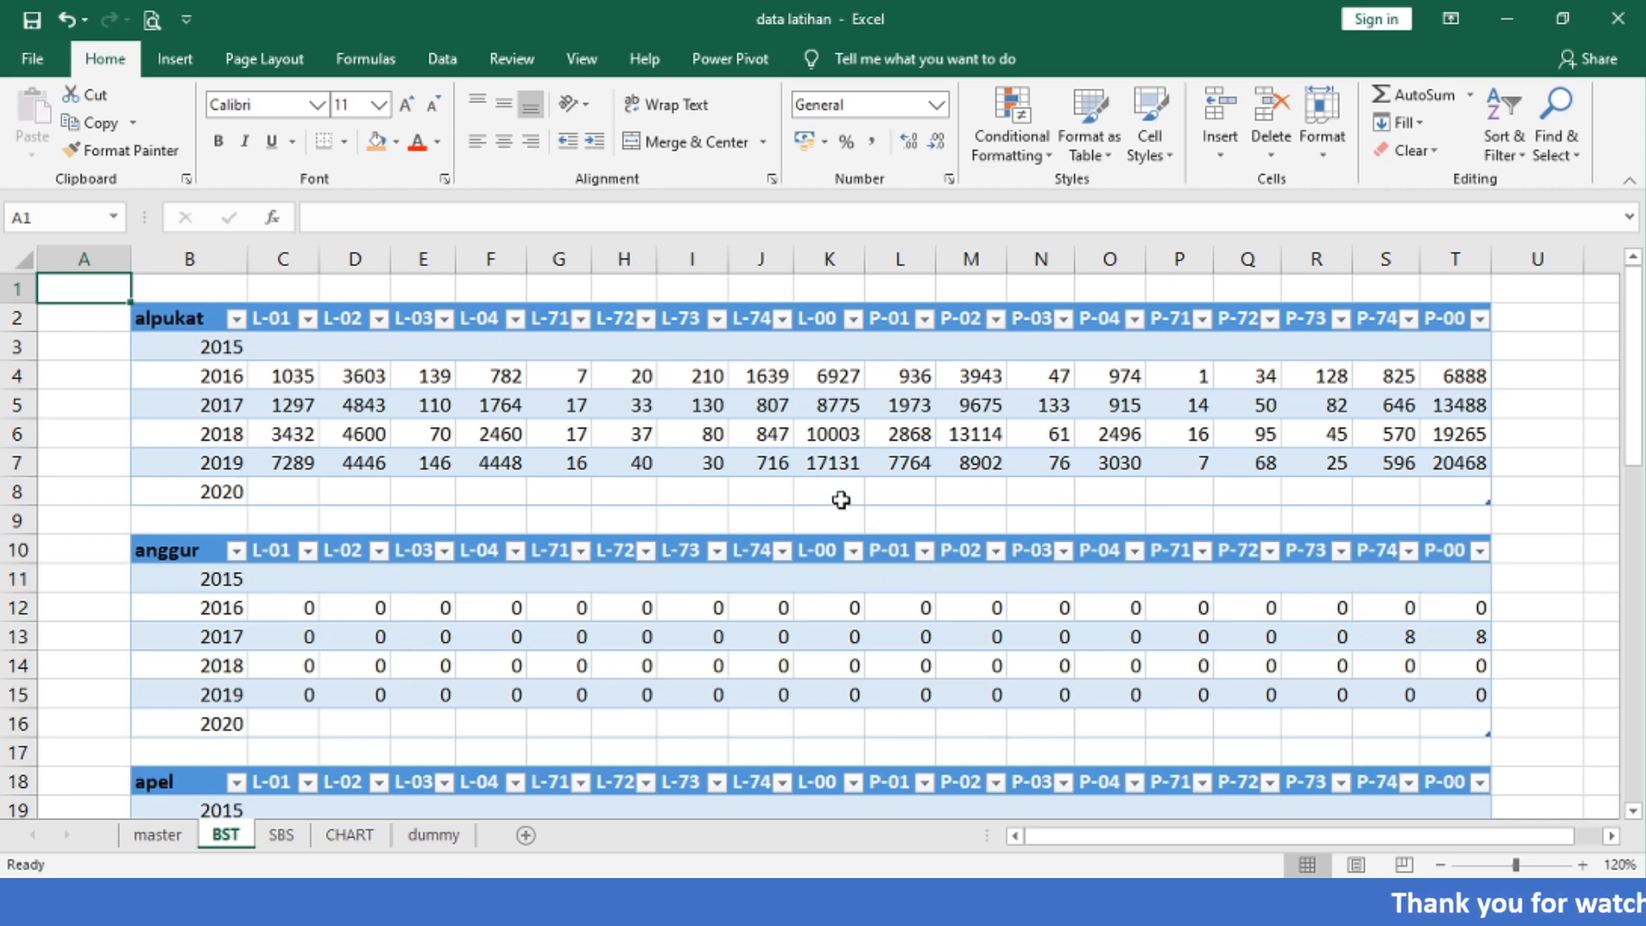
pyautogui.click(435, 835)
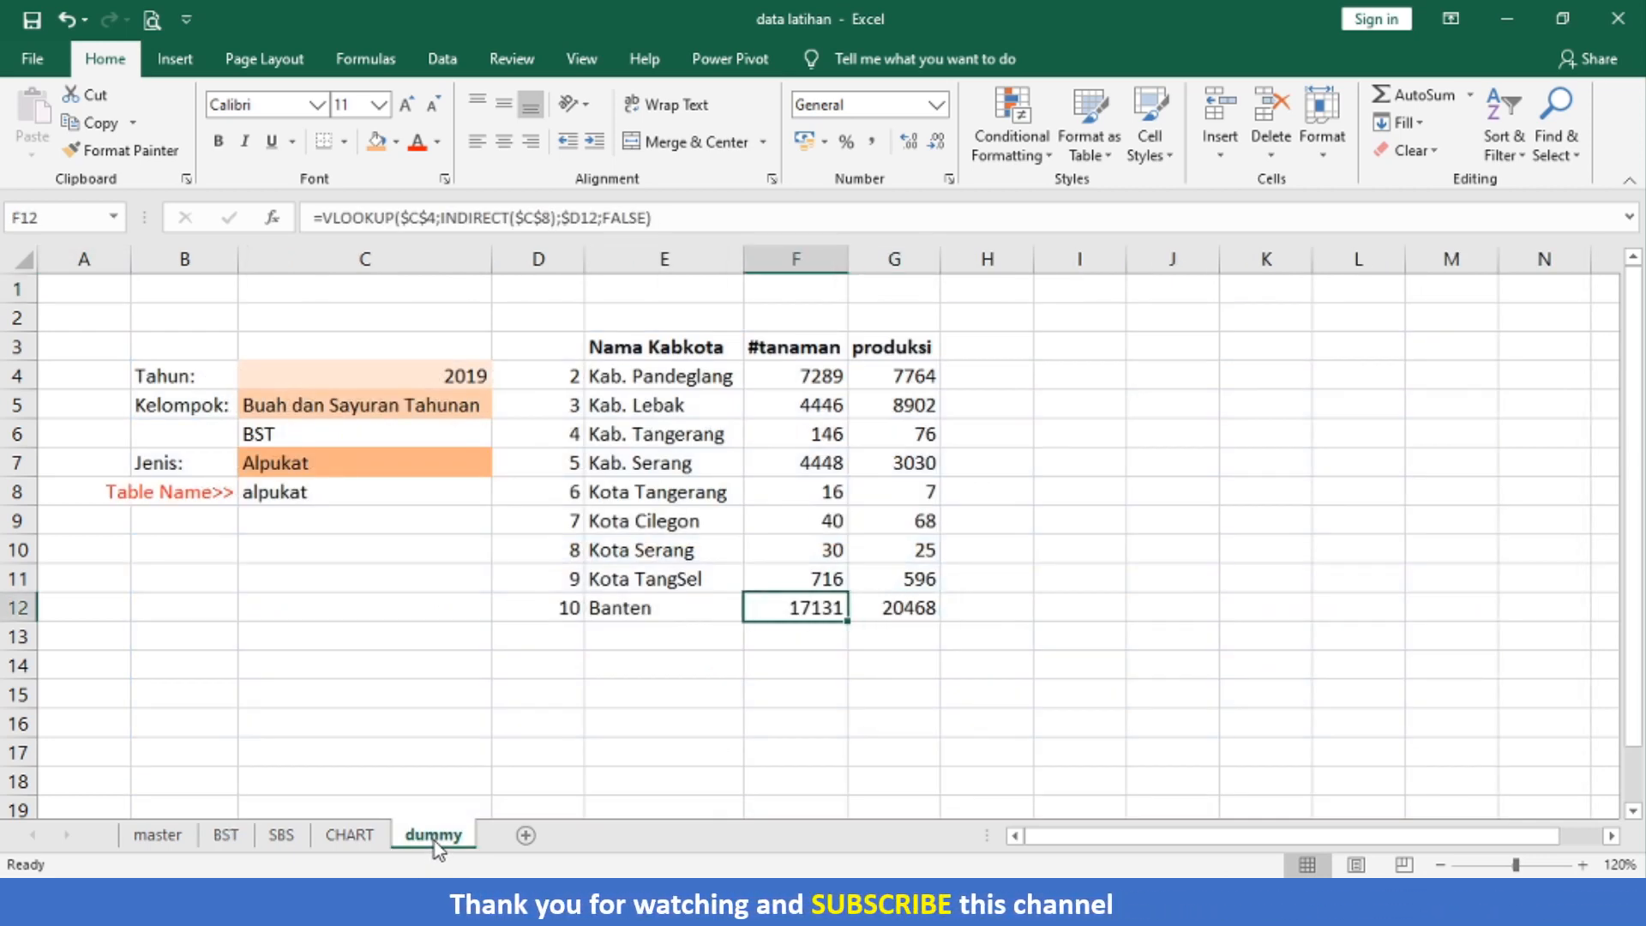
pyautogui.press('Right')
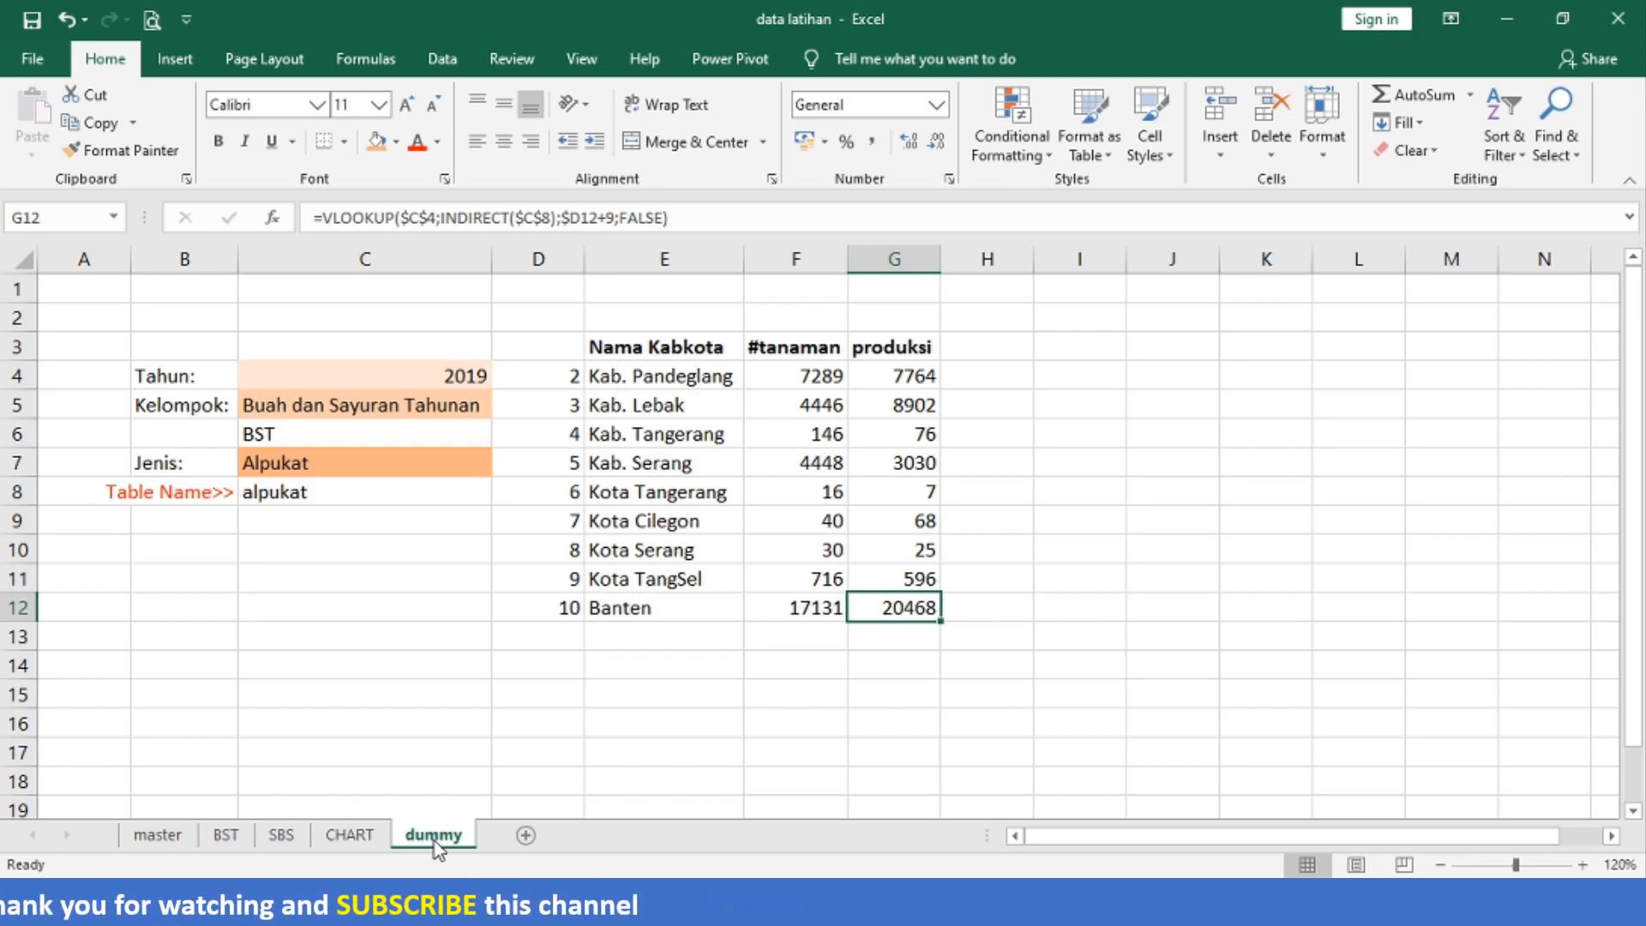
pyautogui.press('Up')
pyautogui.press('Up')
pyautogui.press('Up')
pyautogui.press('Up')
pyautogui.press('Up')
pyautogui.press('Up')
pyautogui.press('Up')
pyautogui.press('Up')
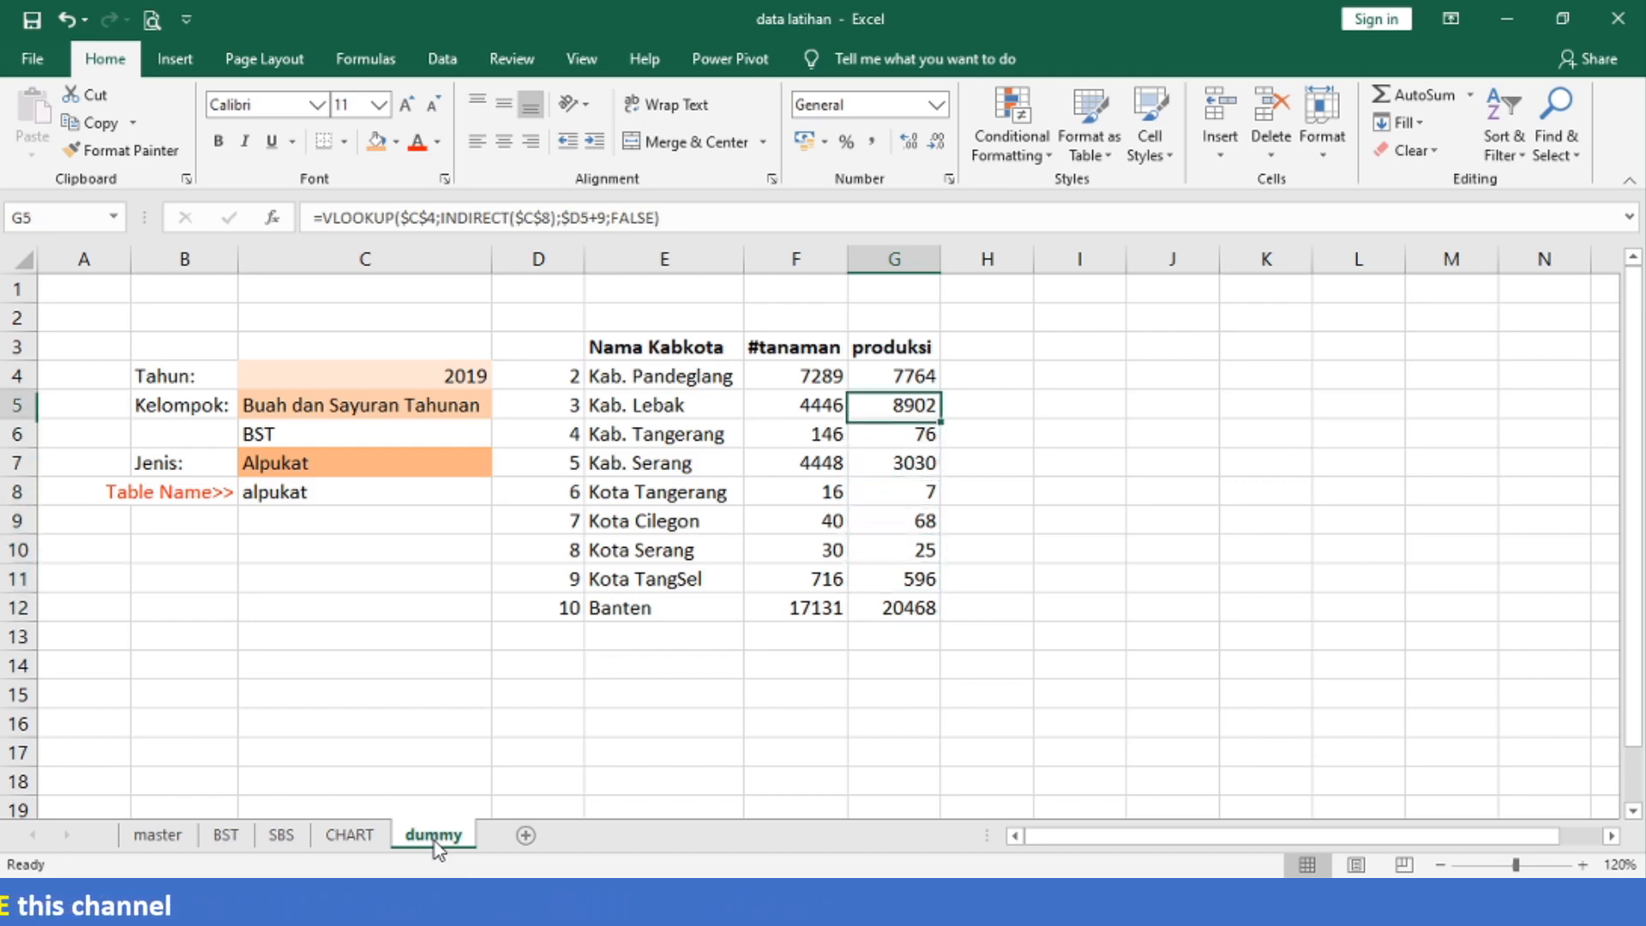
pyautogui.press('Left')
pyautogui.press('Right')
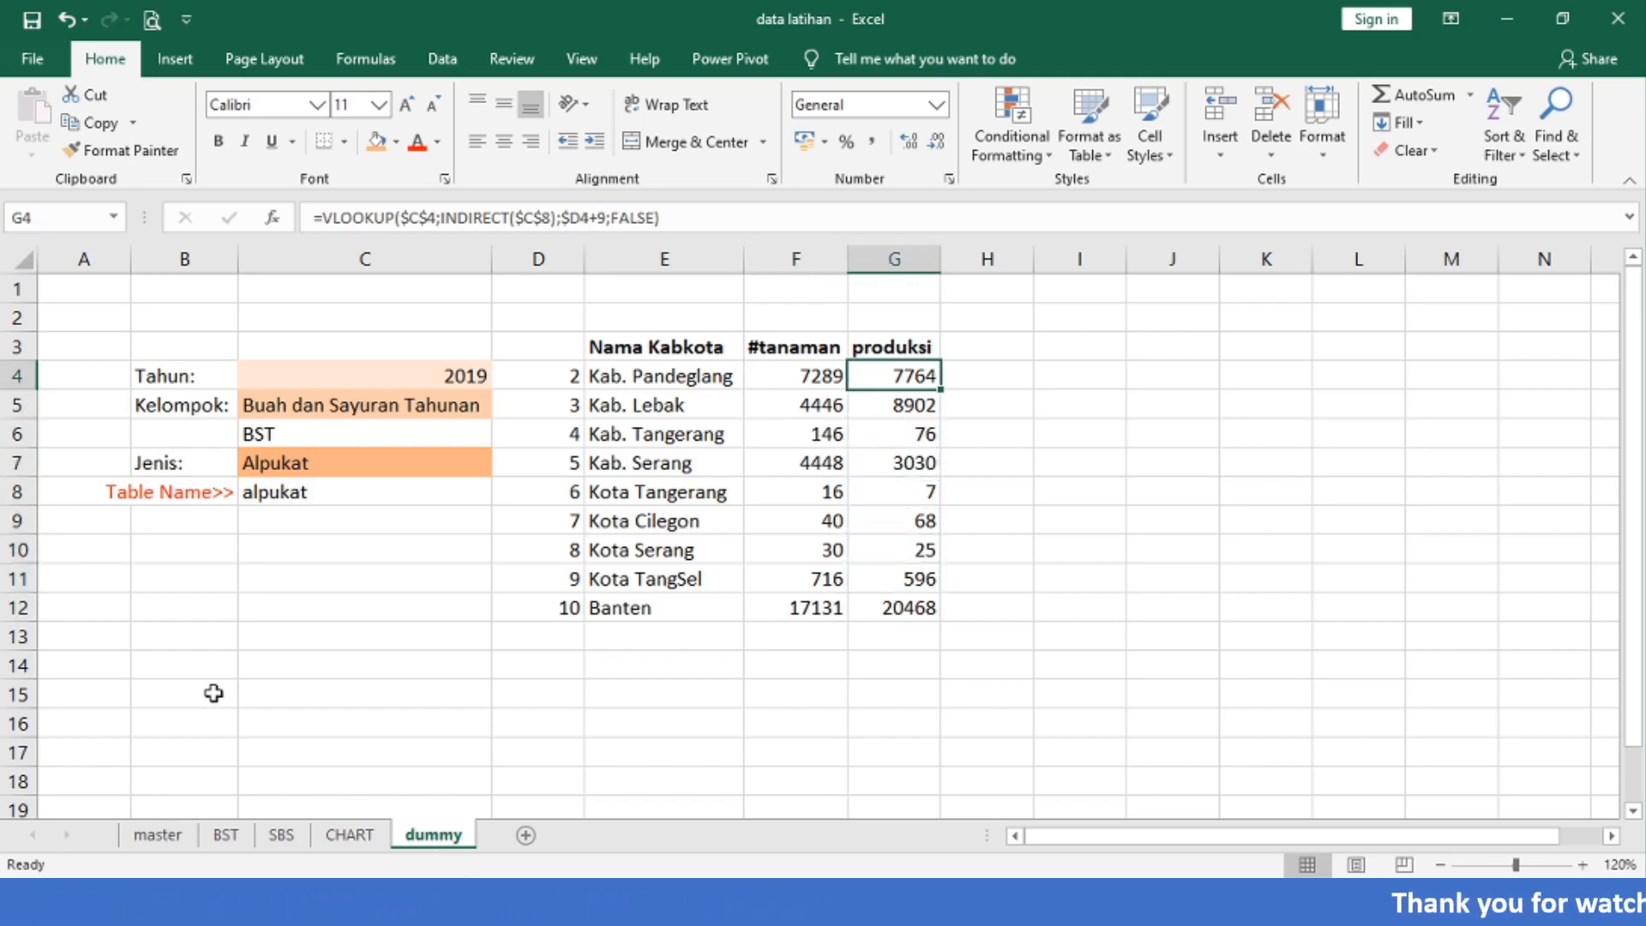
# - Test the lookups by setting the Tahun in C4 to 2018 and the Jenis in C7 to Duku/Langsat/Kokosan
pyautogui.click(471, 380)
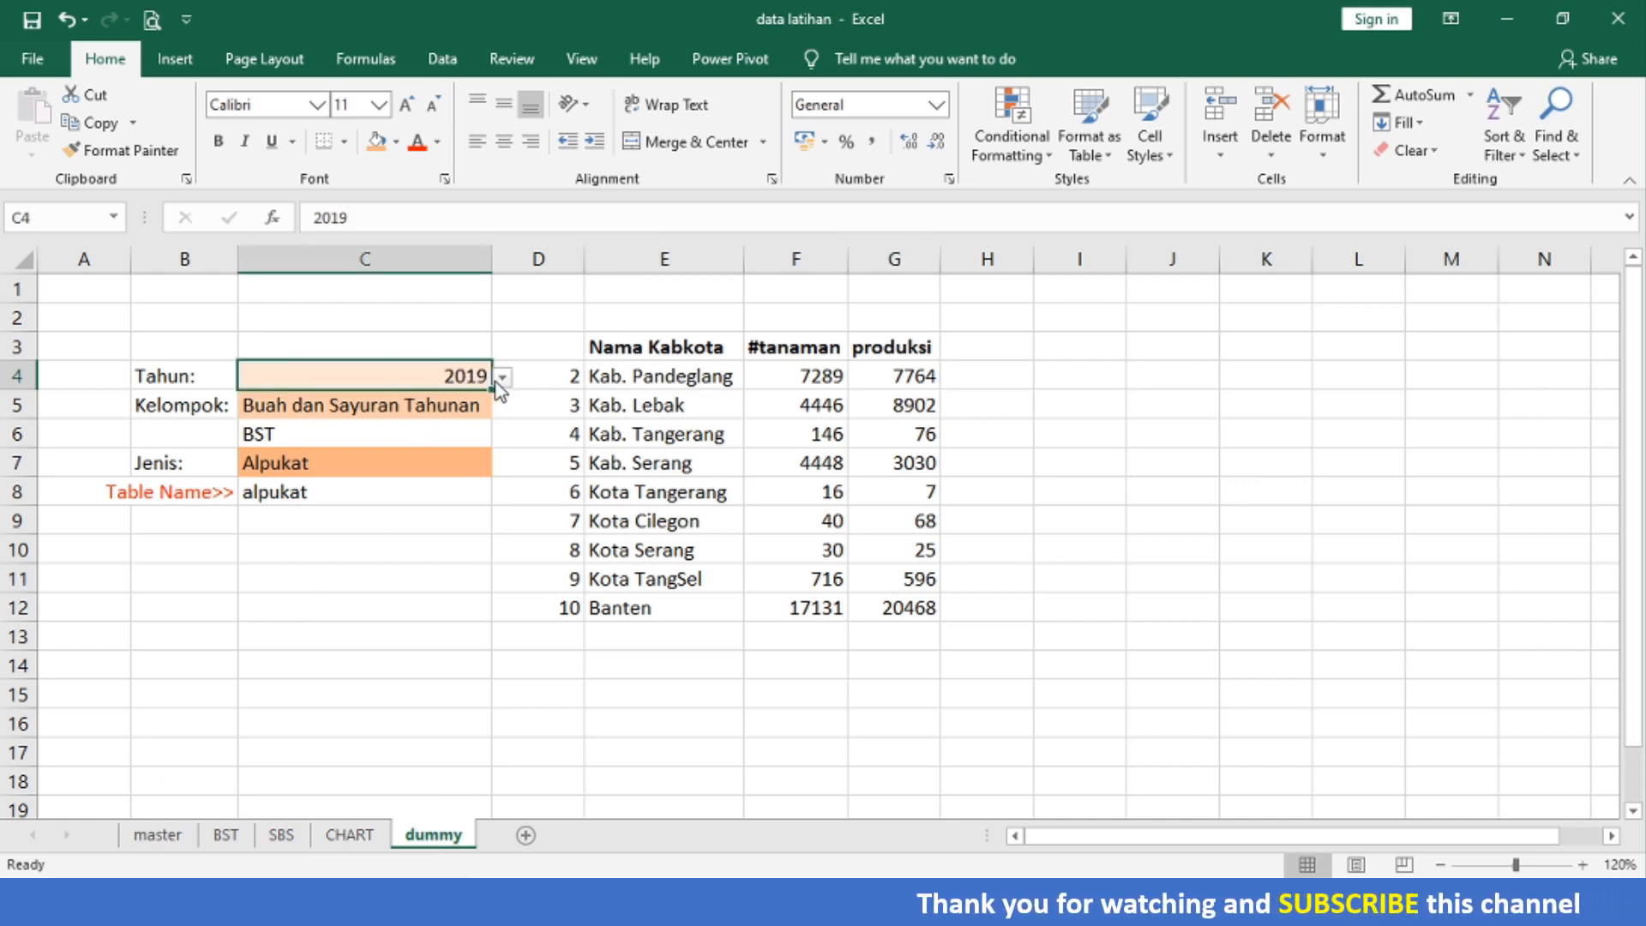
pyautogui.click(502, 376)
pyautogui.click(426, 460)
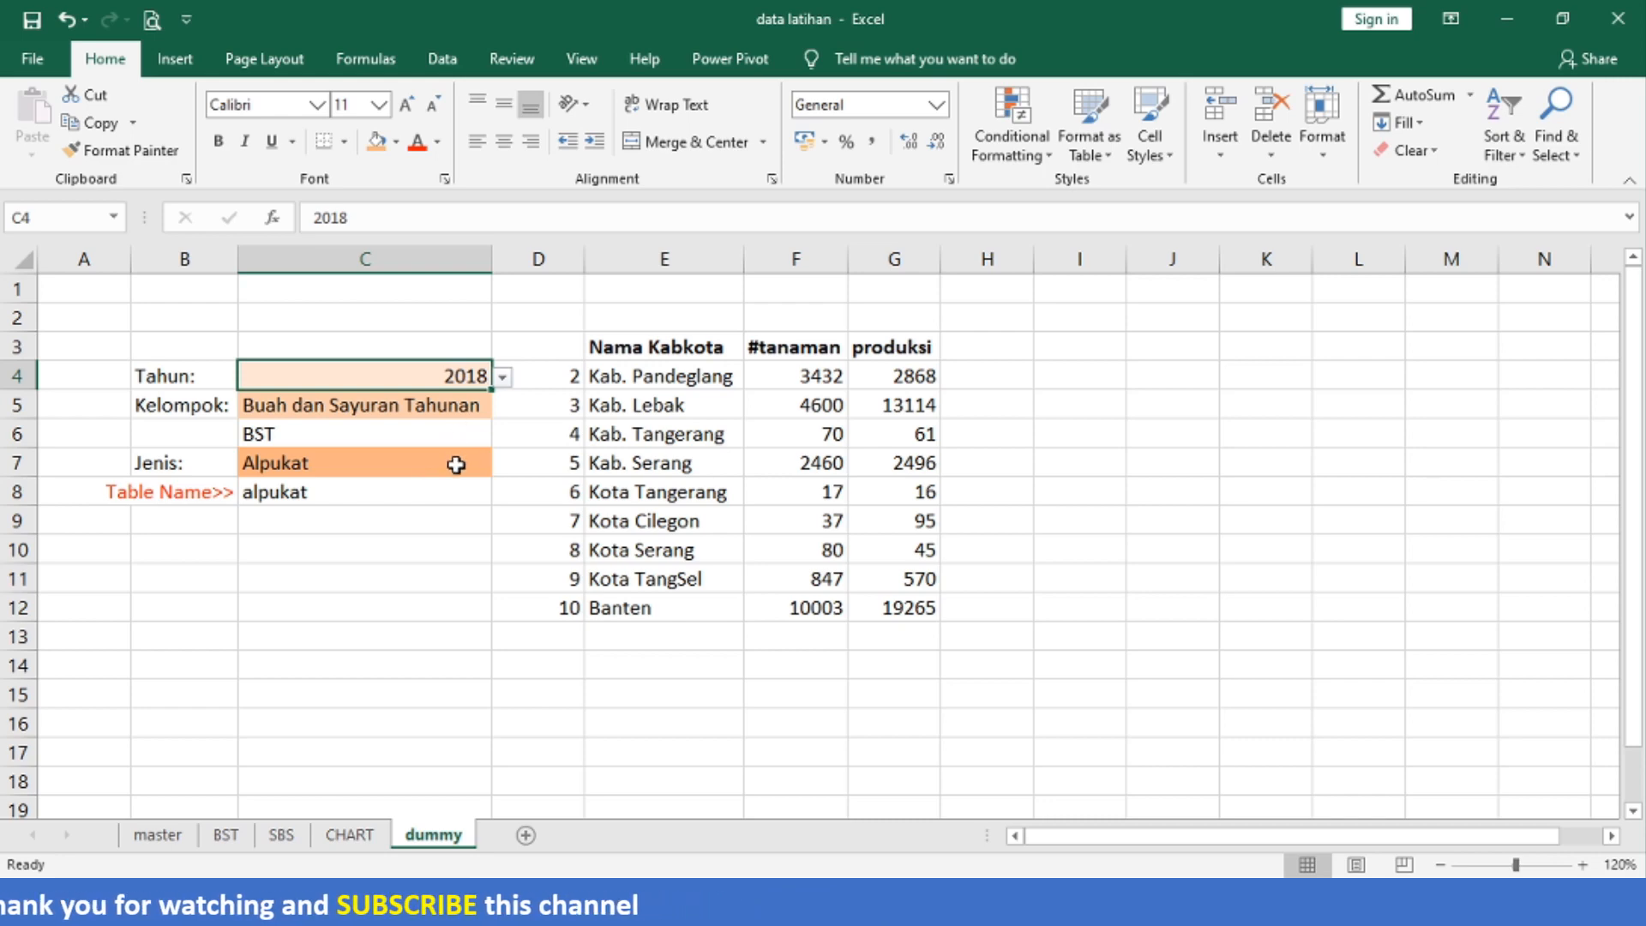
pyautogui.click(455, 463)
pyautogui.click(503, 463)
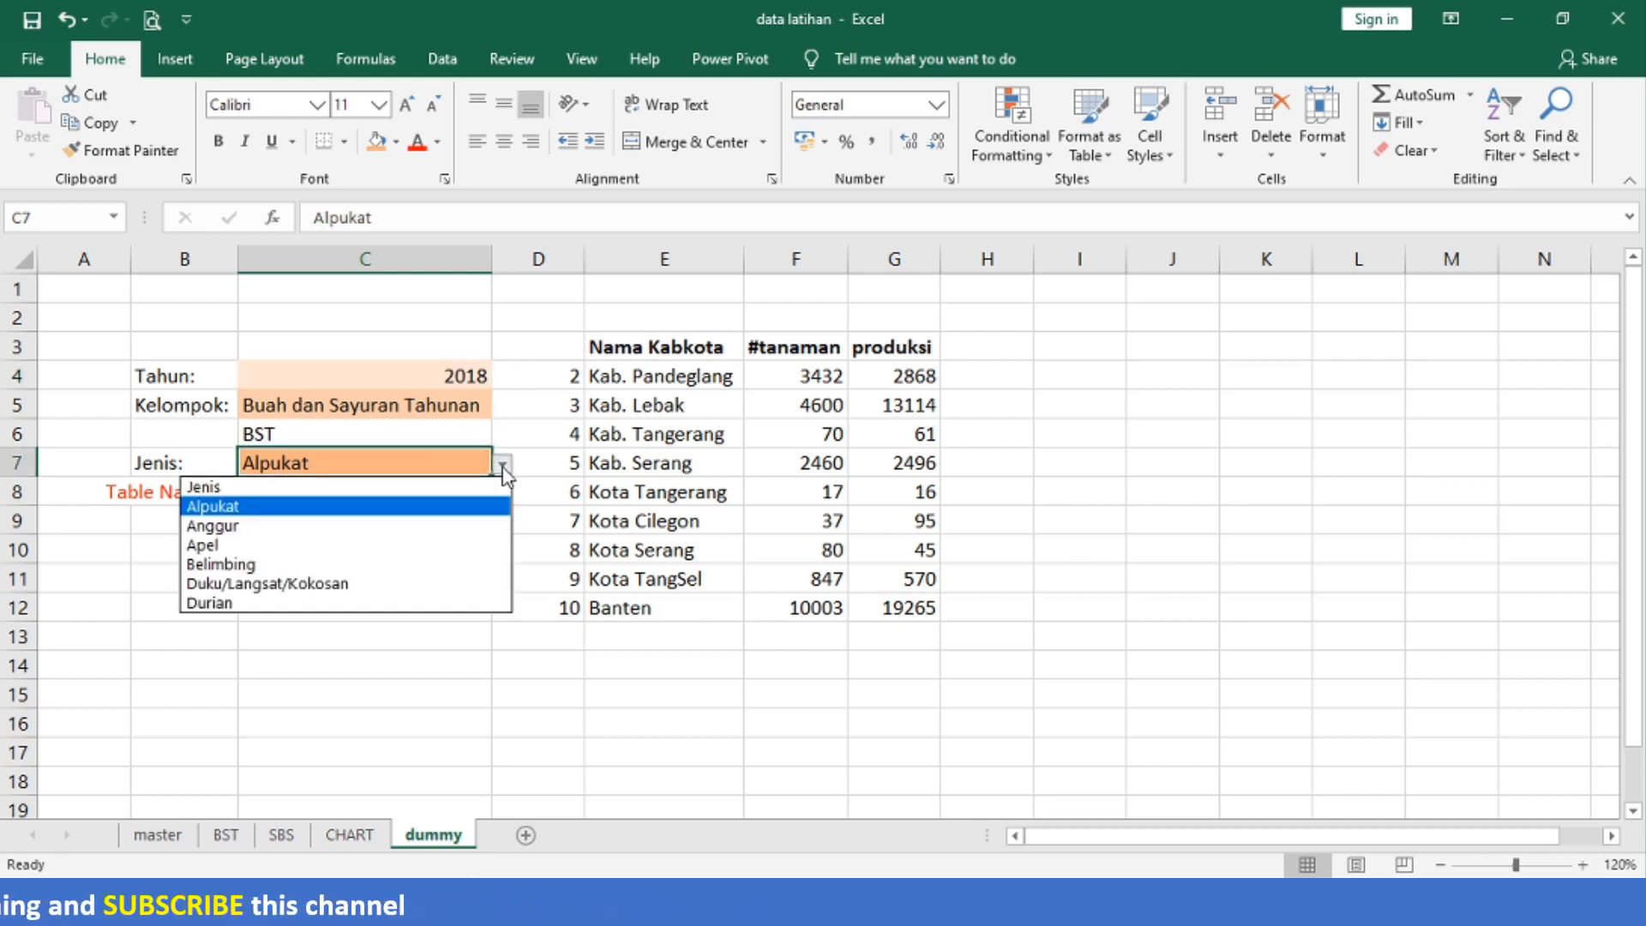
pyautogui.click(457, 582)
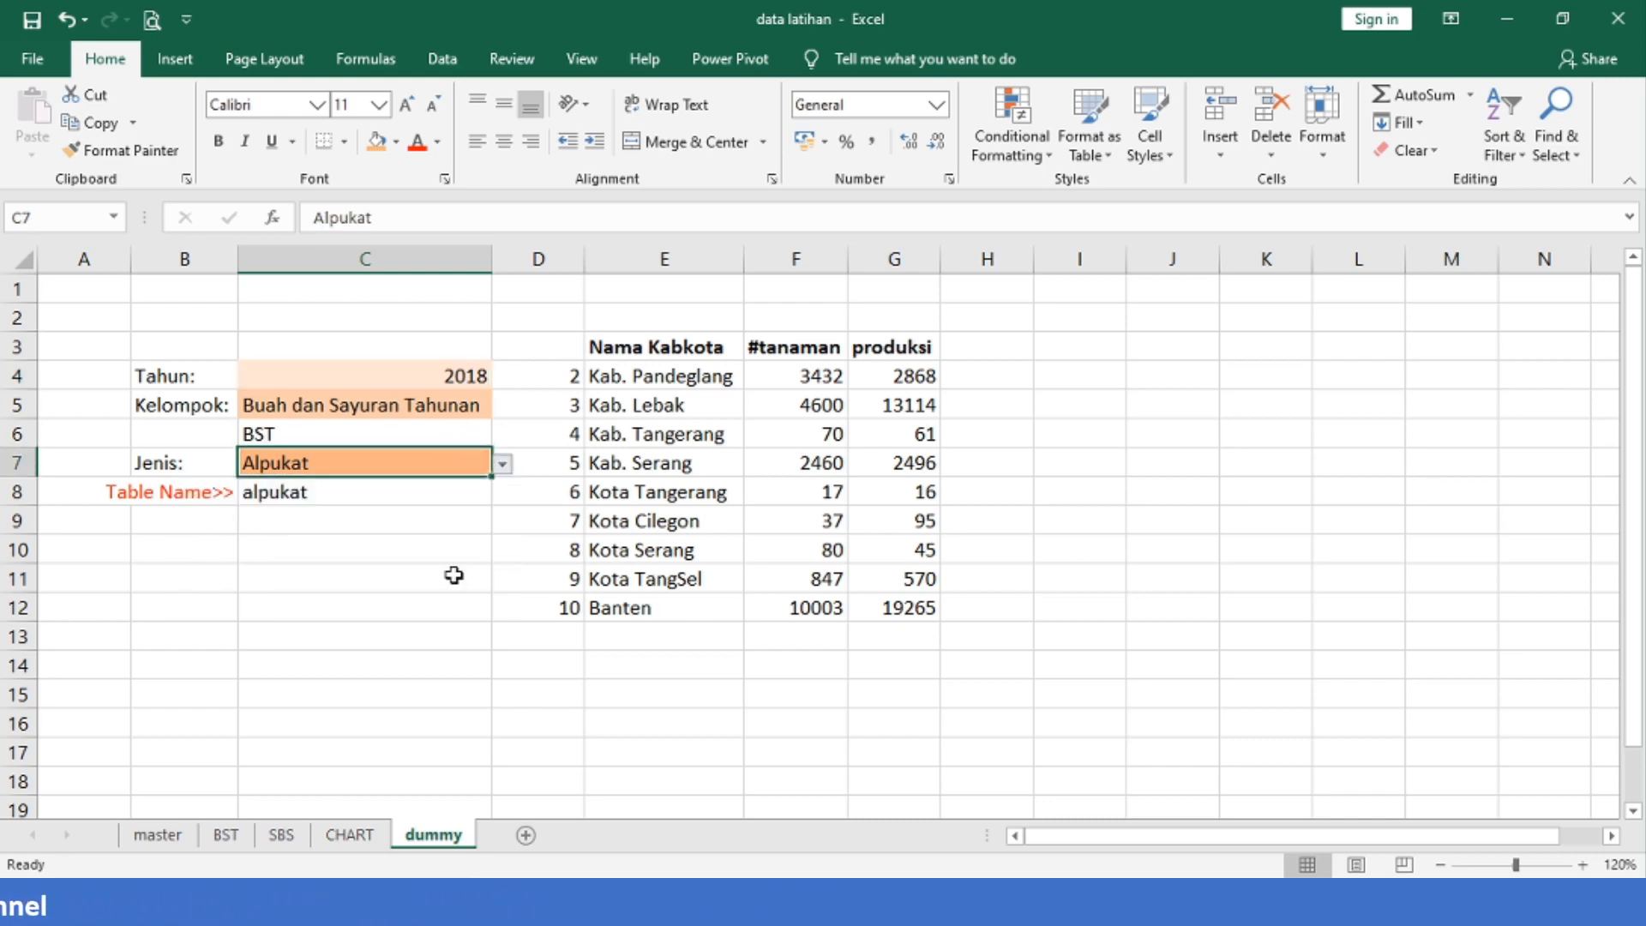
# - Clear the Table Name>> label from B8
pyautogui.click(147, 491)
pyautogui.press('Delete')
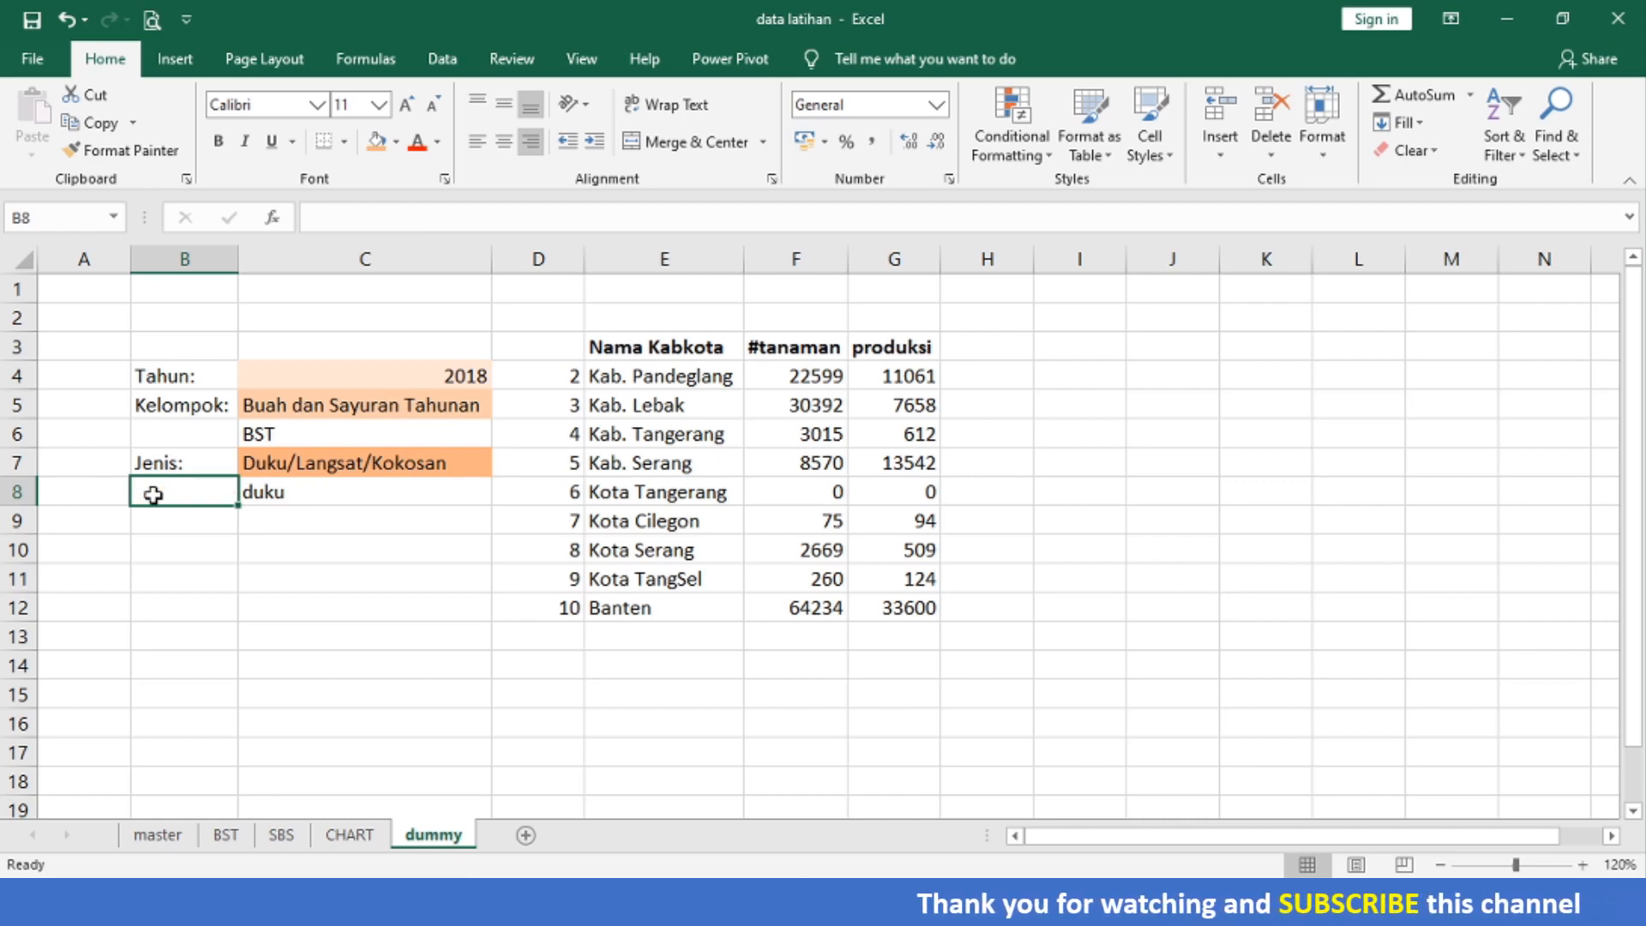